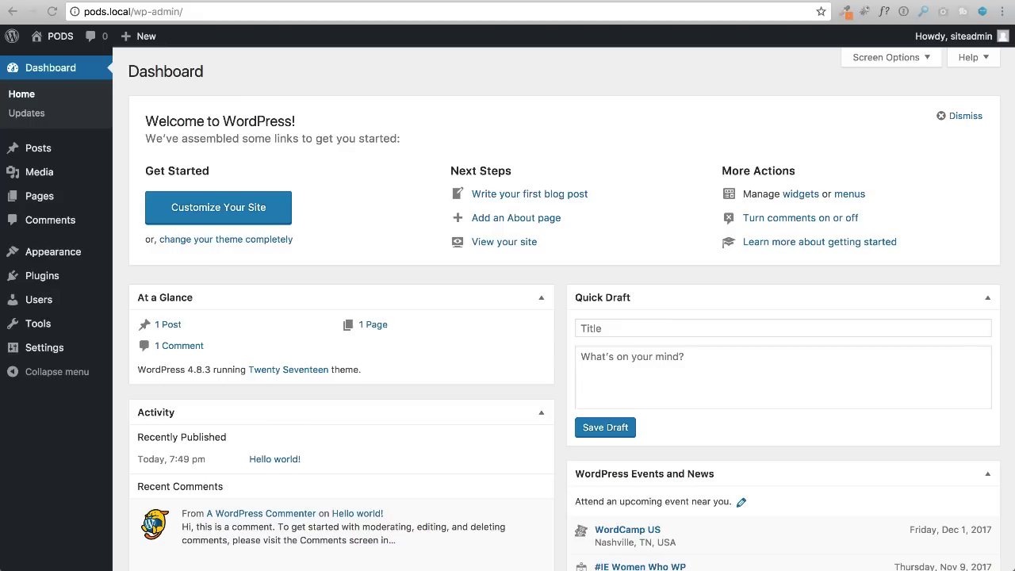
View the site's current front end for comparison and return to the WordPress dashboard
{"action": "left_click", "coordinate": [774, 4]}
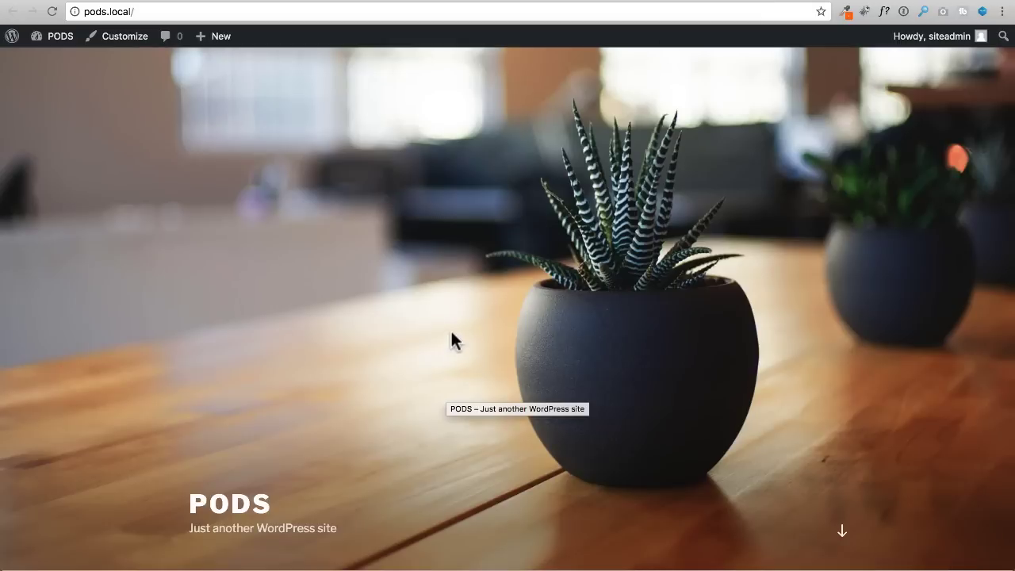
{"action": "left_click", "coordinate": [615, 2]}
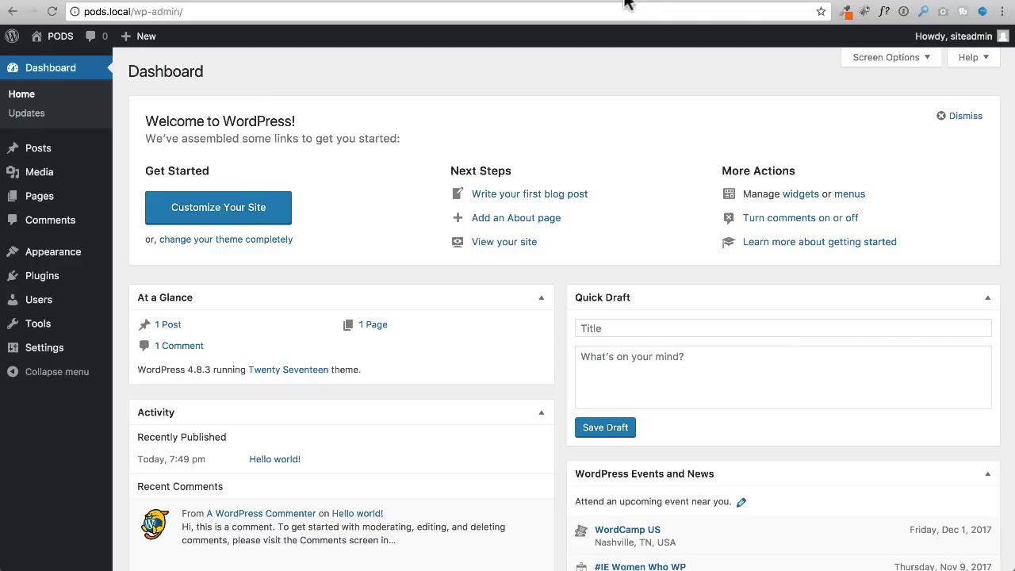
{"action": "left_click", "coordinate": [764, 4]}
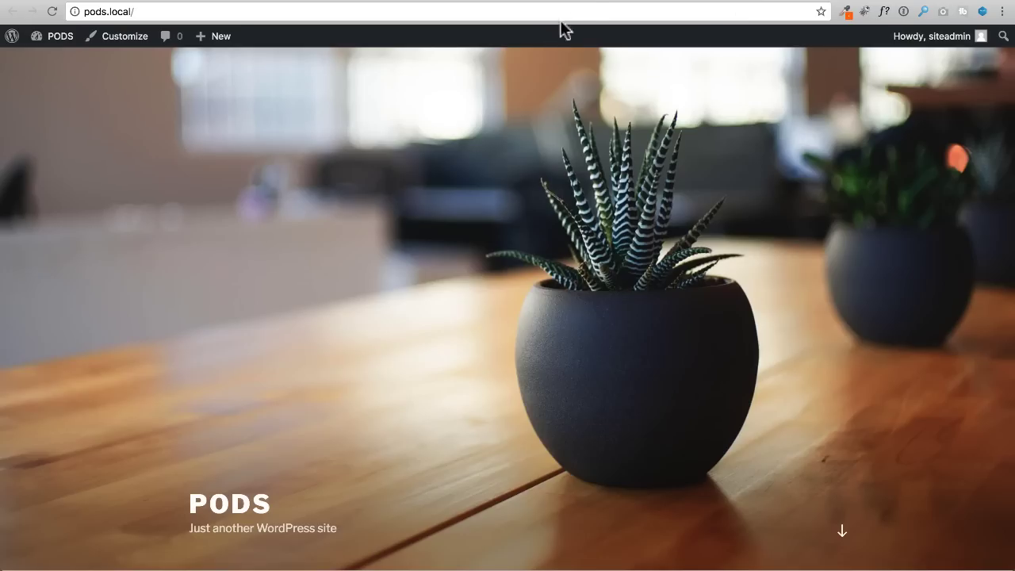
{"action": "left_click", "coordinate": [599, 2]}
Search the theme directory for "astra", and install and activate the Astra theme
{"action": "mouse_move", "coordinate": [68, 253]}
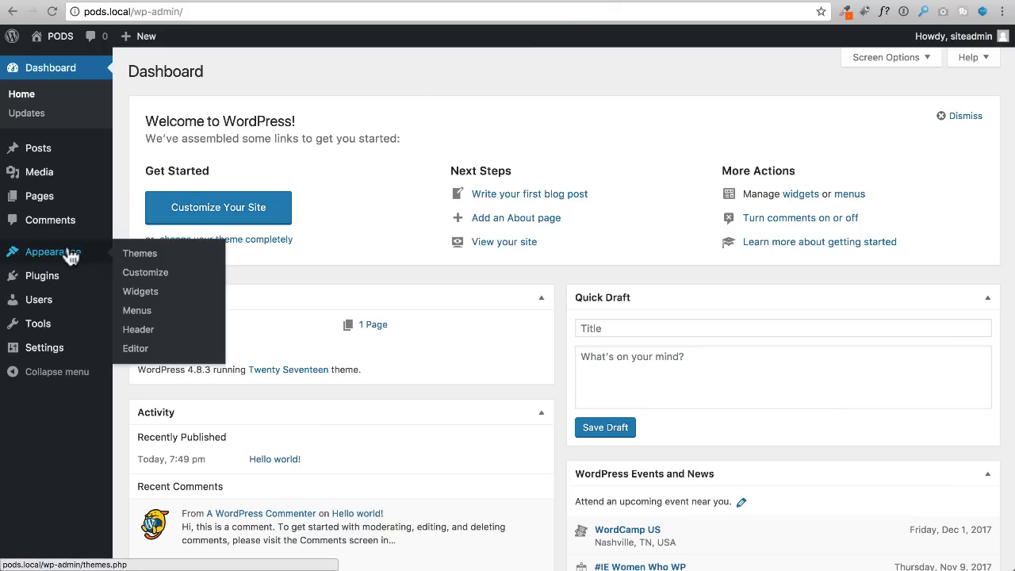
{"action": "left_click", "coordinate": [129, 254]}
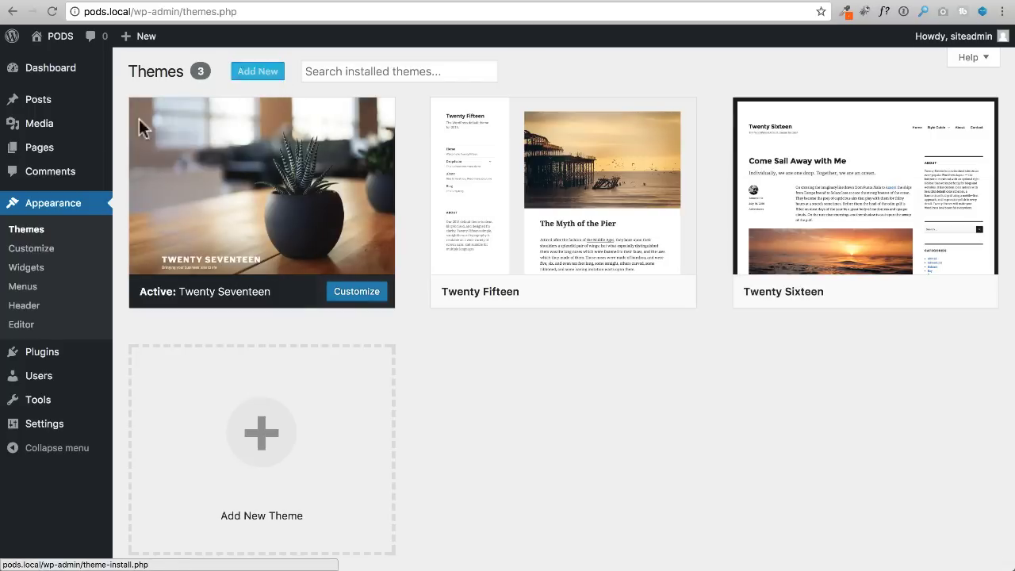
{"action": "left_click", "coordinate": [267, 71]}
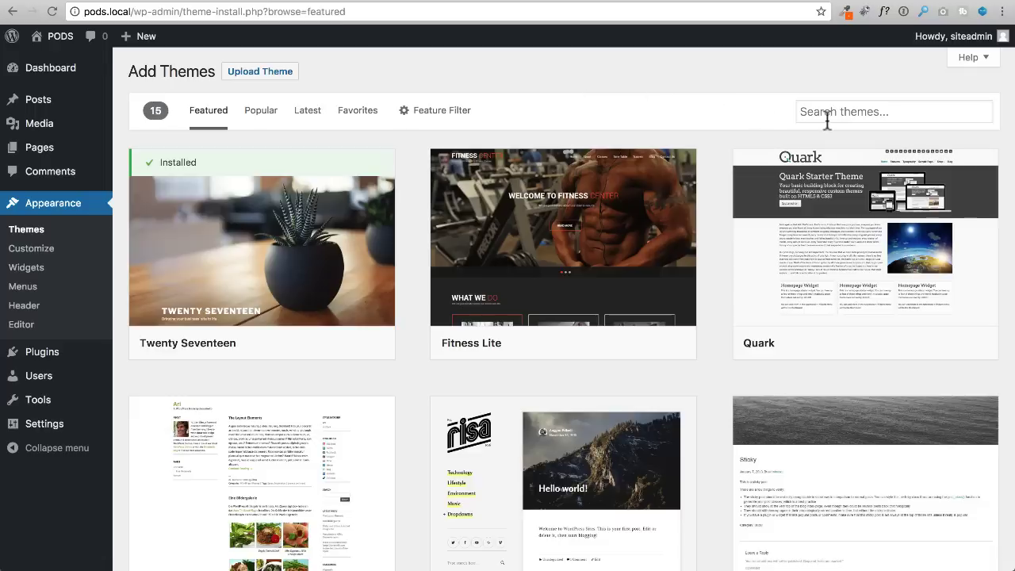
{"action": "left_click", "coordinate": [849, 112]}
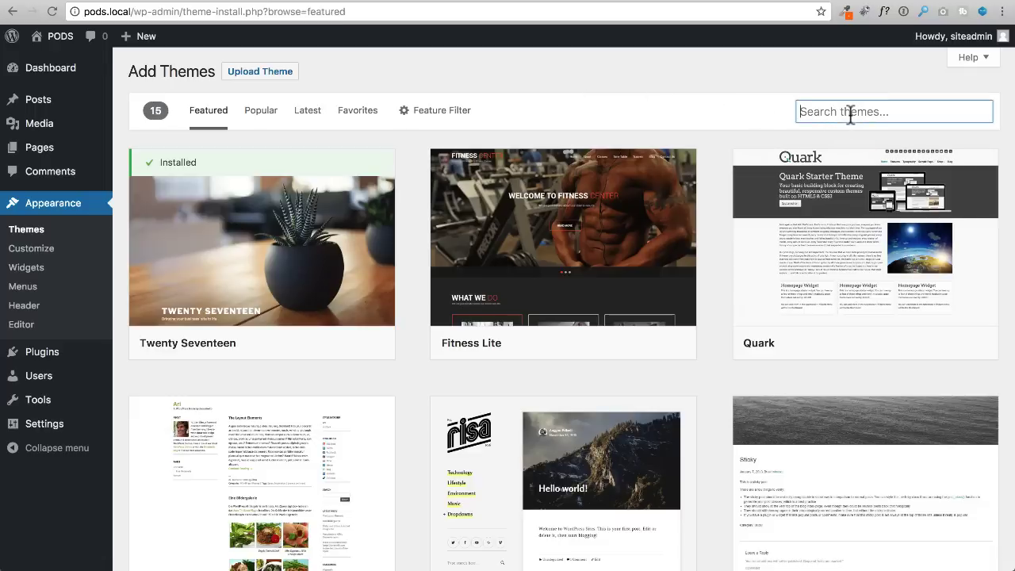
{"action": "type", "text": "astra"}
{"action": "left_click", "coordinate": [306, 347]}
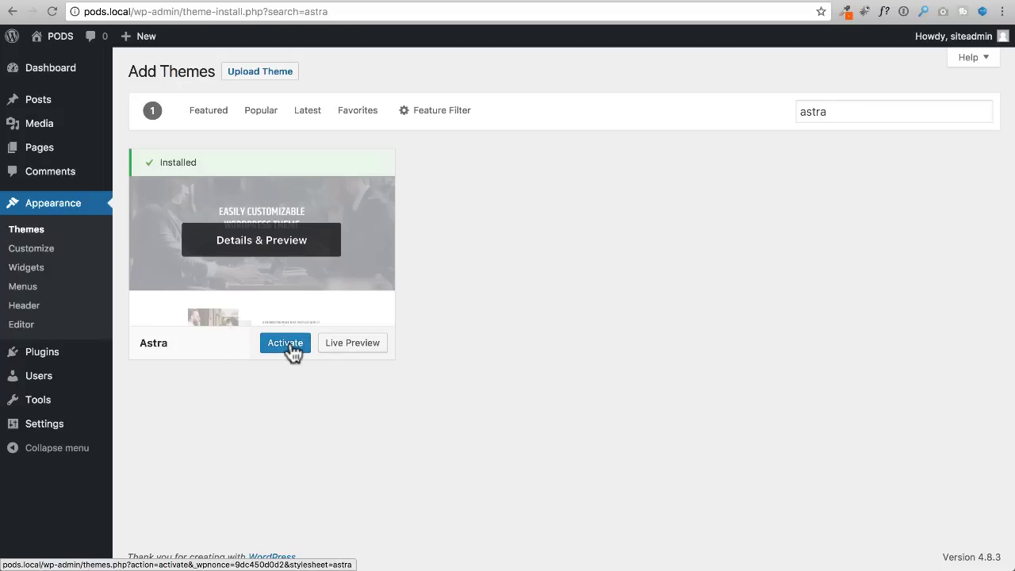
{"action": "left_click", "coordinate": [291, 349]}
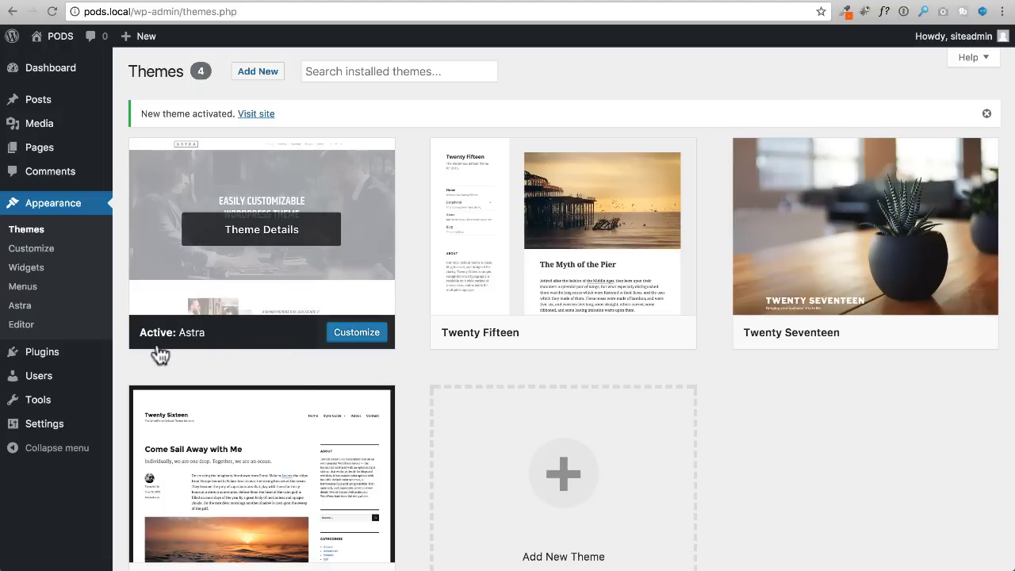
Search the plugin directory for "astra", and install and activate the Astra Sites – Lite plugin
{"action": "mouse_move", "coordinate": [95, 361]}
{"action": "left_click", "coordinate": [141, 373]}
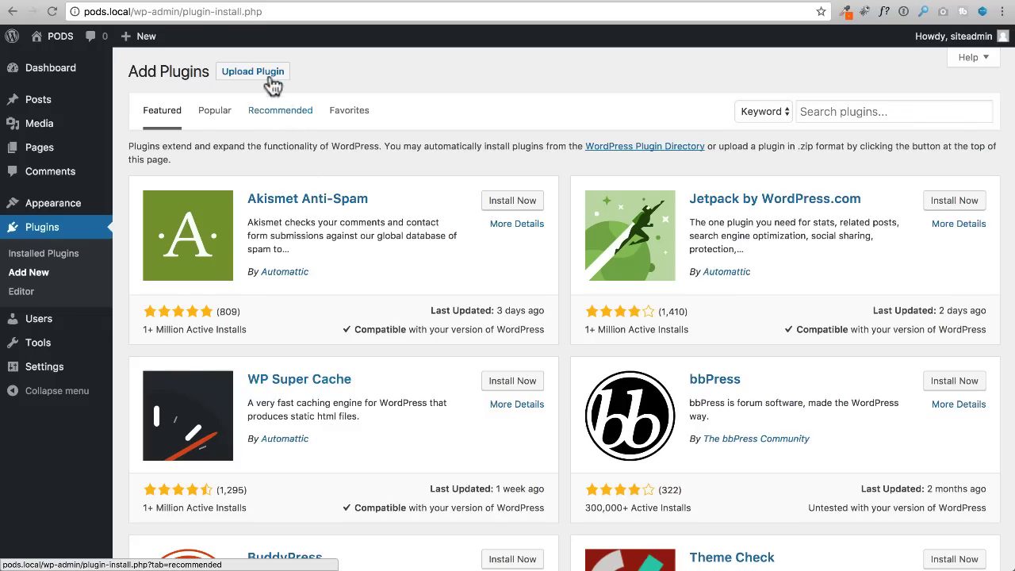
{"action": "left_click", "coordinate": [838, 113]}
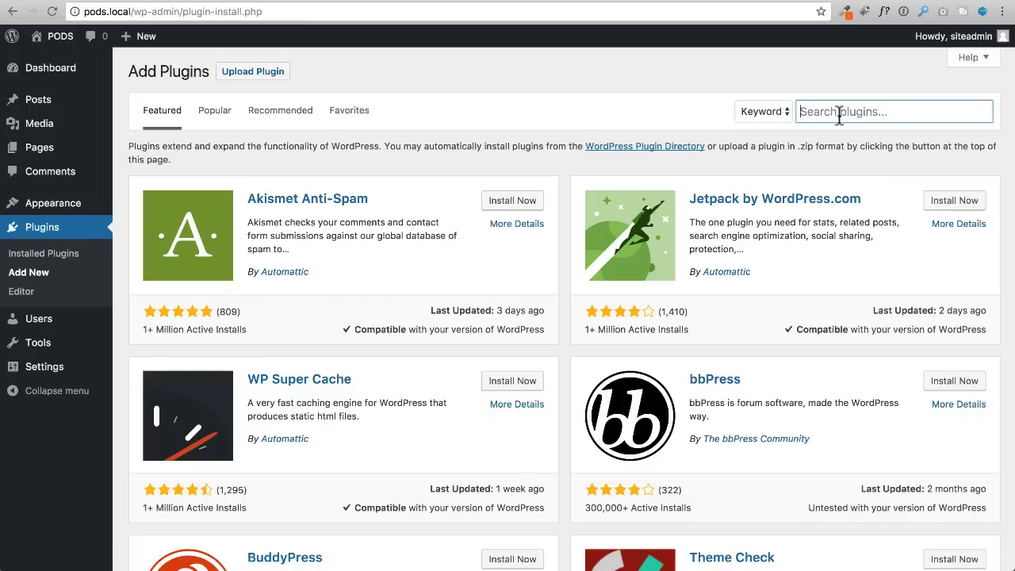
{"action": "type", "text": "asta"}
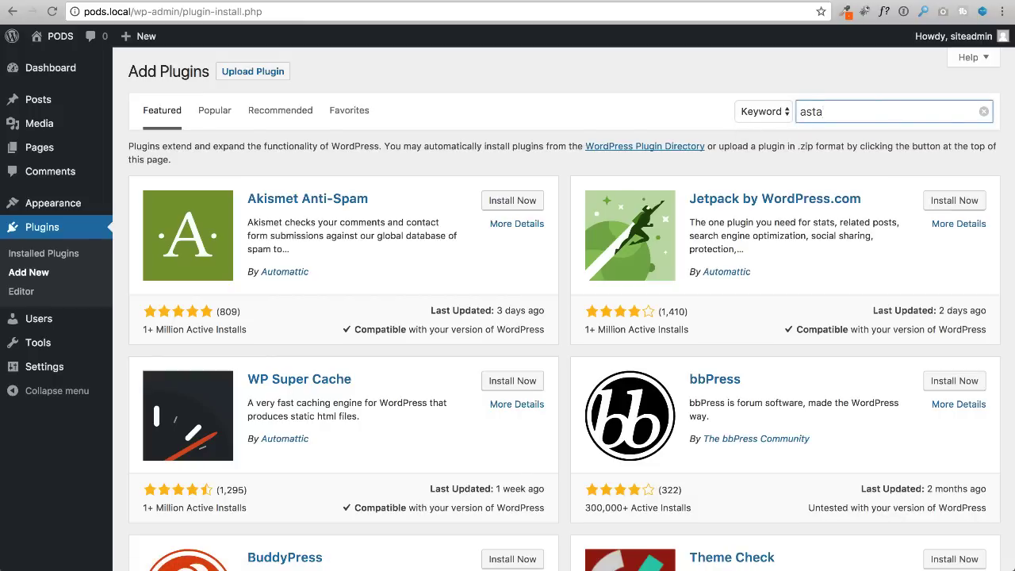
{"action": "key", "text": "BackSpace"}
{"action": "type", "text": "ra"}
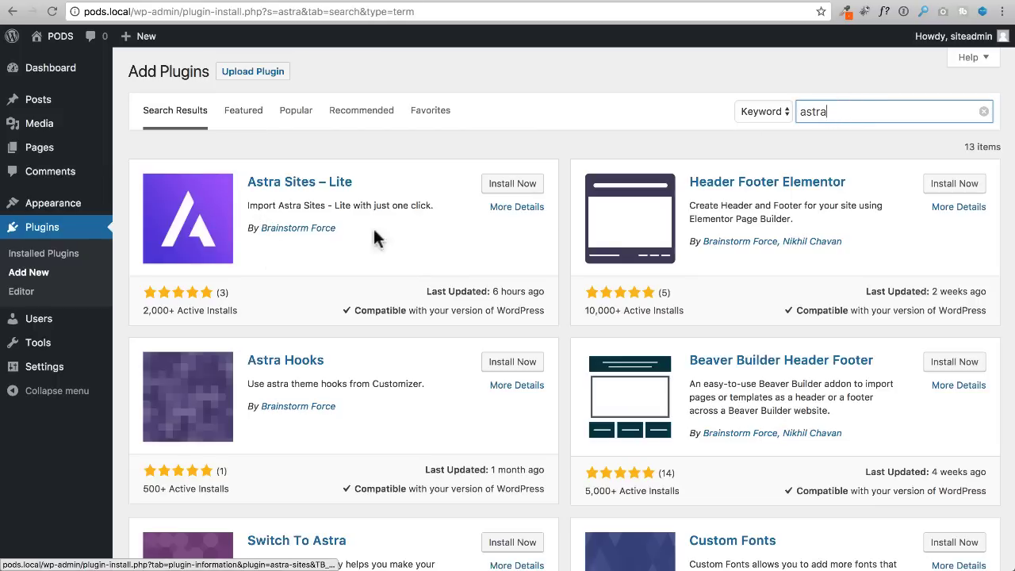
{"action": "left_click", "coordinate": [502, 187]}
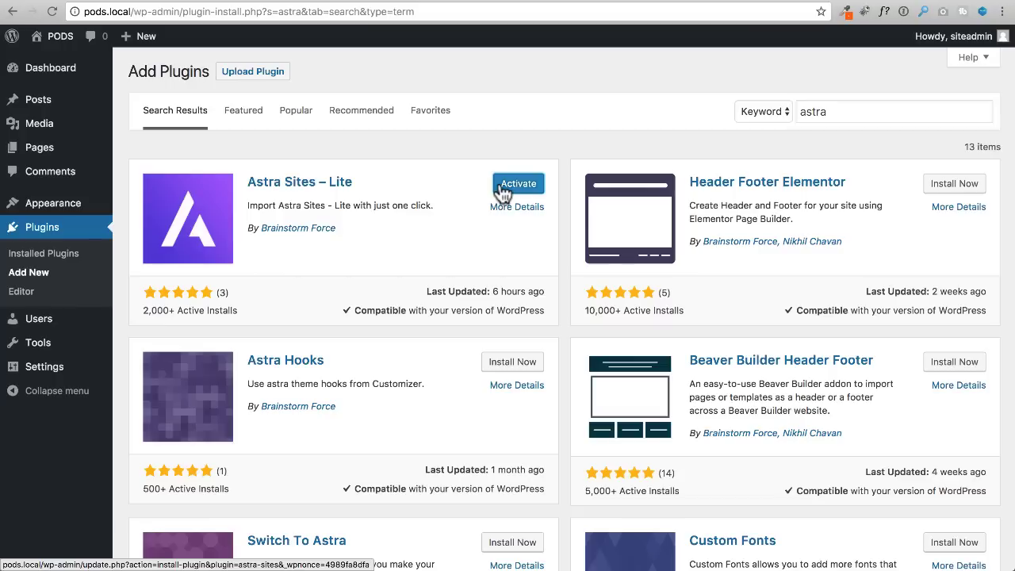
{"action": "left_click", "coordinate": [515, 188]}
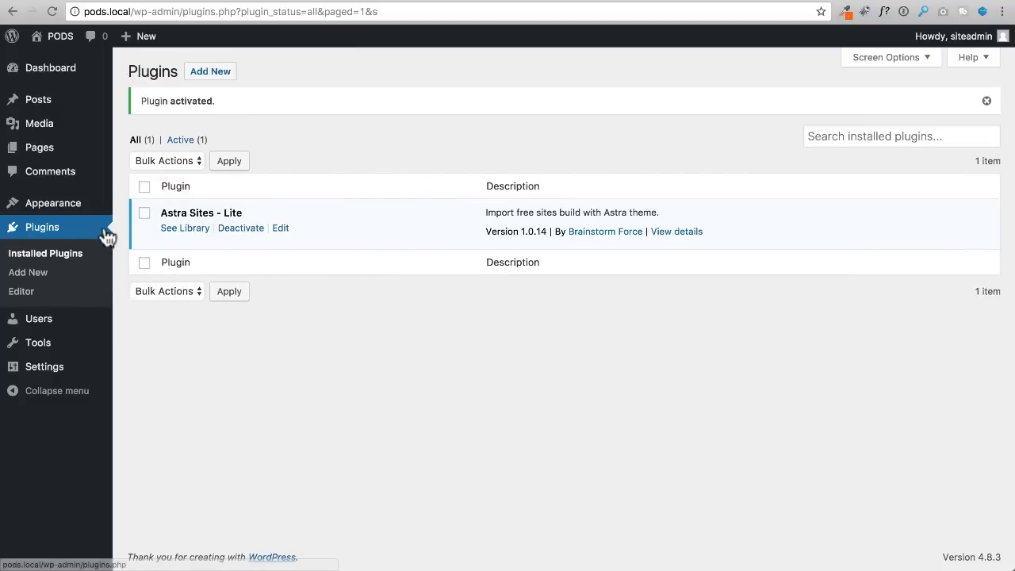
Browse the Beaver Builder templates in the Astra Sites library and open the preview of the Agency site
{"action": "mouse_move", "coordinate": [70, 205]}
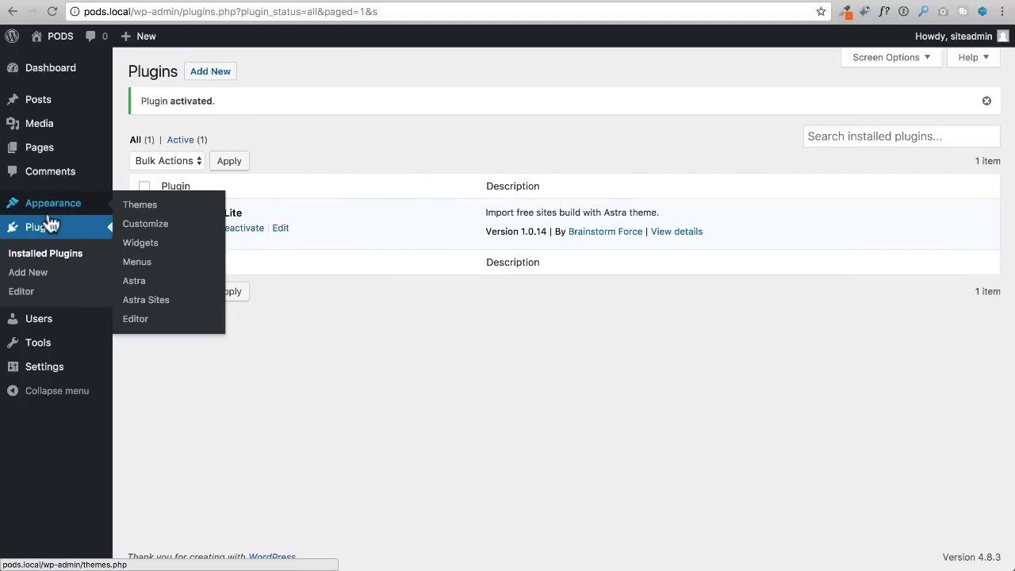
{"action": "left_click", "coordinate": [144, 300]}
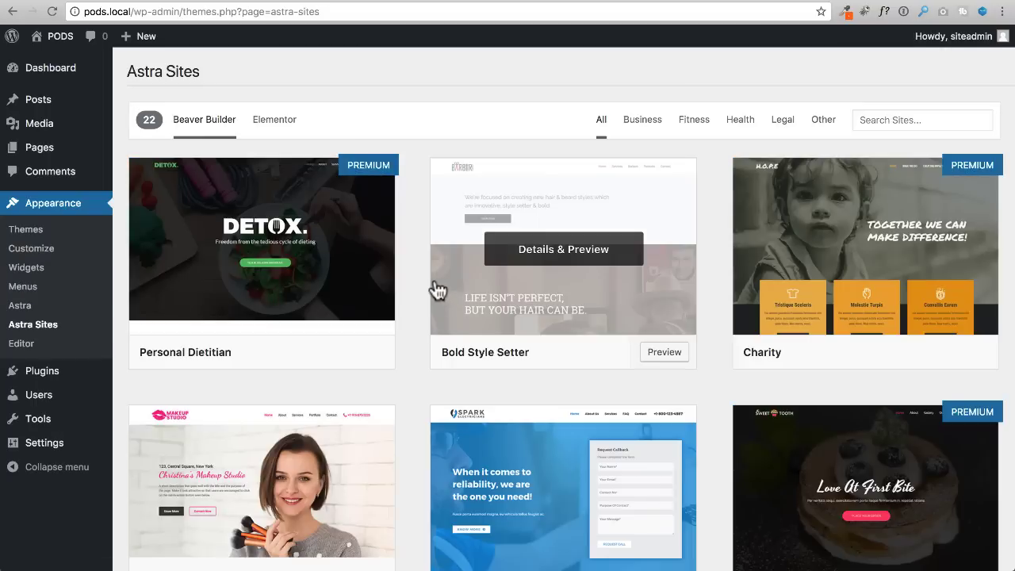
{"action": "scroll", "coordinate": [399, 278], "scroll_direction": "down", "scroll_amount": 6}
{"action": "scroll", "coordinate": [399, 278], "scroll_direction": "up", "scroll_amount": 3}
{"action": "scroll", "coordinate": [381, 253], "scroll_direction": "up", "scroll_amount": 3}
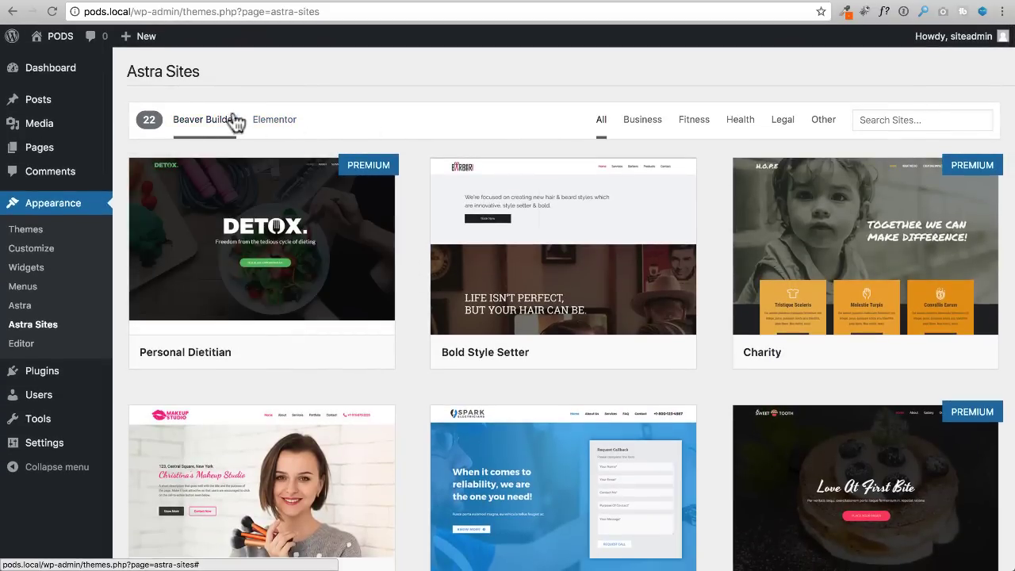
{"action": "scroll", "coordinate": [419, 229], "scroll_direction": "down", "scroll_amount": 2}
{"action": "scroll", "coordinate": [420, 235], "scroll_direction": "down", "scroll_amount": 8}
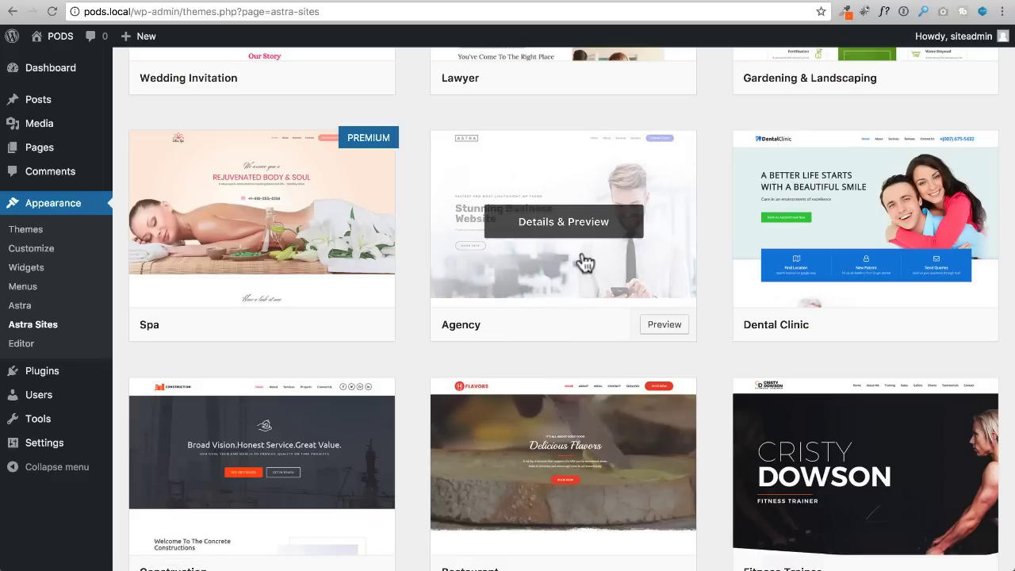
{"action": "left_click", "coordinate": [558, 224]}
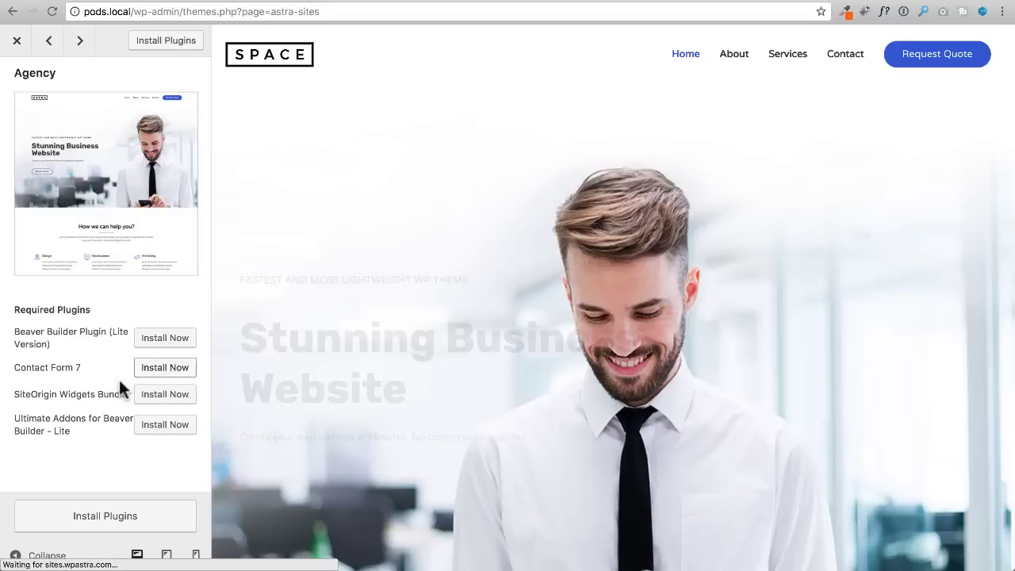
Install all required plugins for the Agency template and import its demo site
{"action": "left_click", "coordinate": [106, 518]}
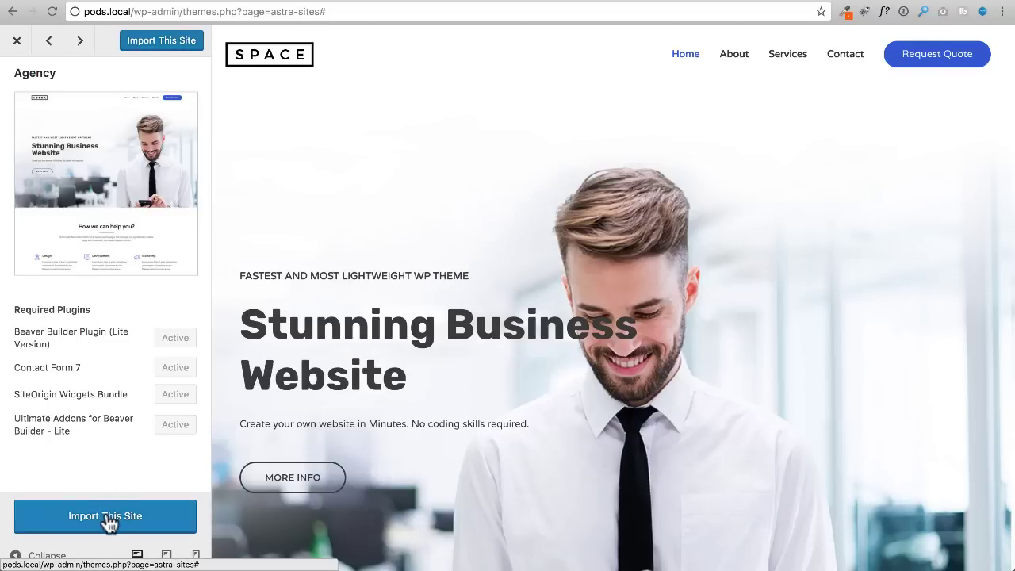
{"action": "left_click", "coordinate": [107, 520]}
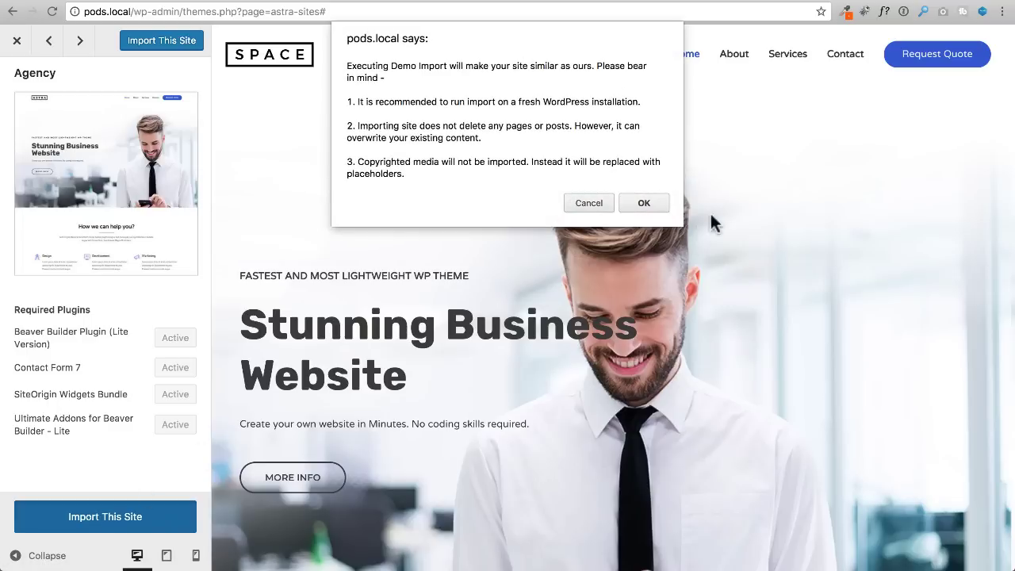
{"action": "left_click", "coordinate": [644, 203]}
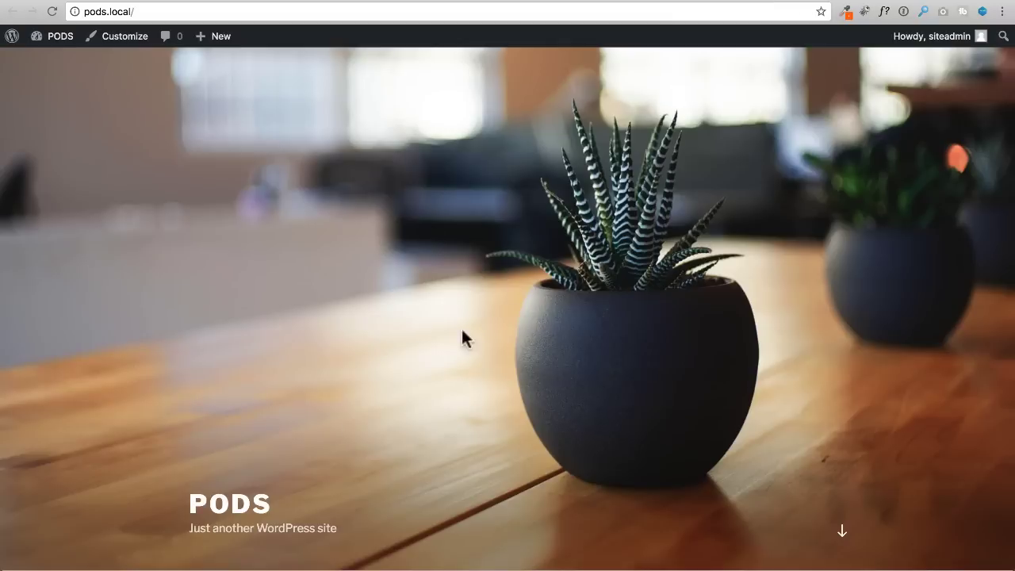
{"action": "scroll", "coordinate": [545, 216], "scroll_direction": "down", "scroll_amount": 10}
{"action": "scroll", "coordinate": [544, 213], "scroll_direction": "up", "scroll_amount": 6}
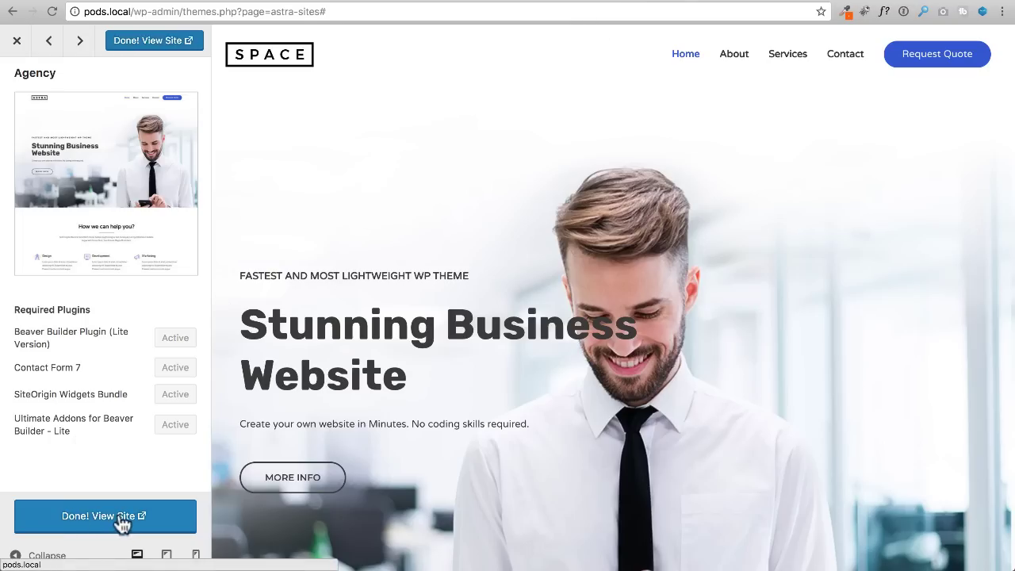
{"action": "left_click", "coordinate": [16, 40]}
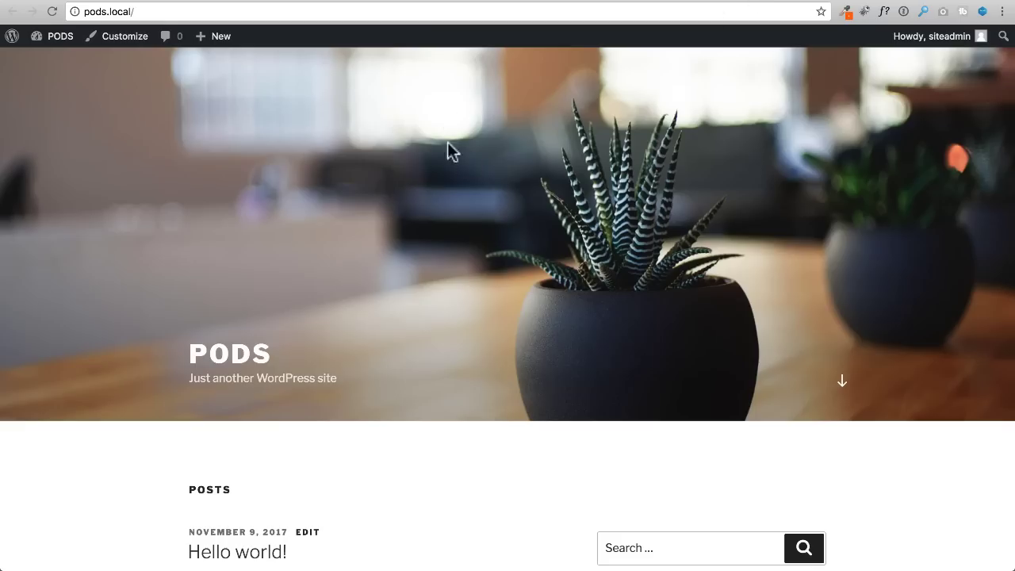
Reload the site's front end and examine the imported Home and About pages
{"action": "left_click", "coordinate": [52, 11]}
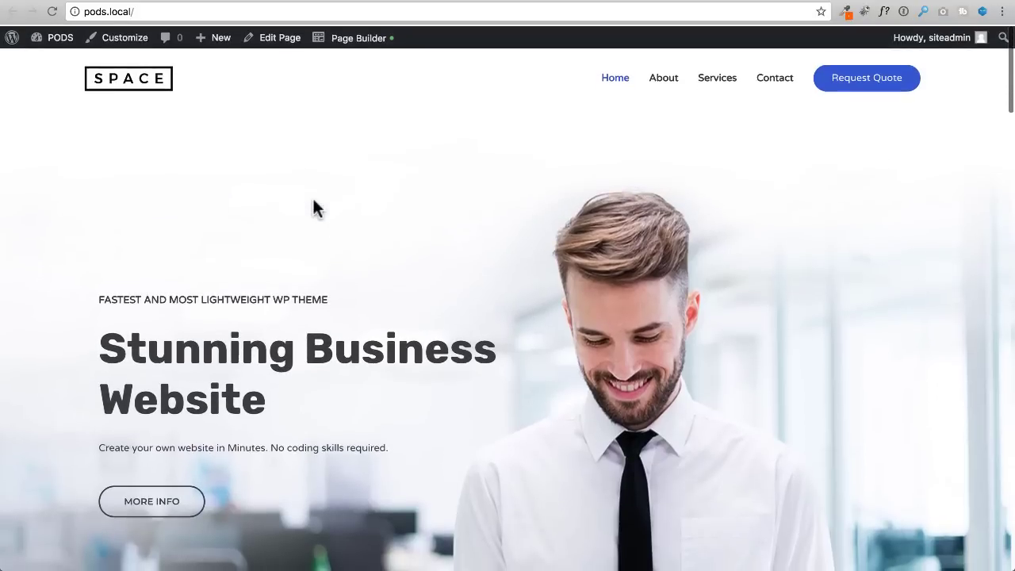
{"action": "scroll", "coordinate": [301, 215], "scroll_direction": "down", "scroll_amount": 15}
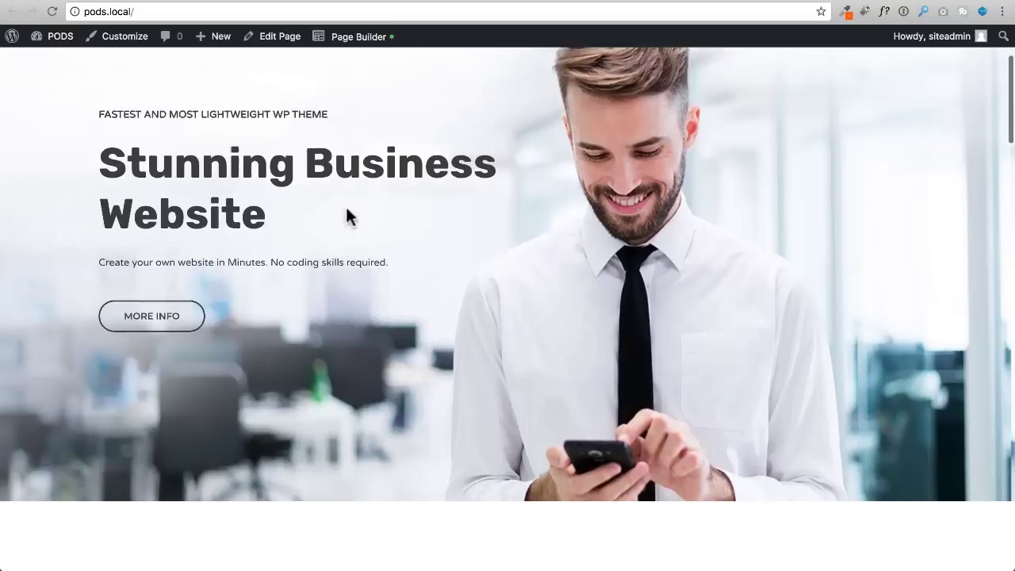
{"action": "scroll", "coordinate": [409, 248], "scroll_direction": "up", "scroll_amount": 15}
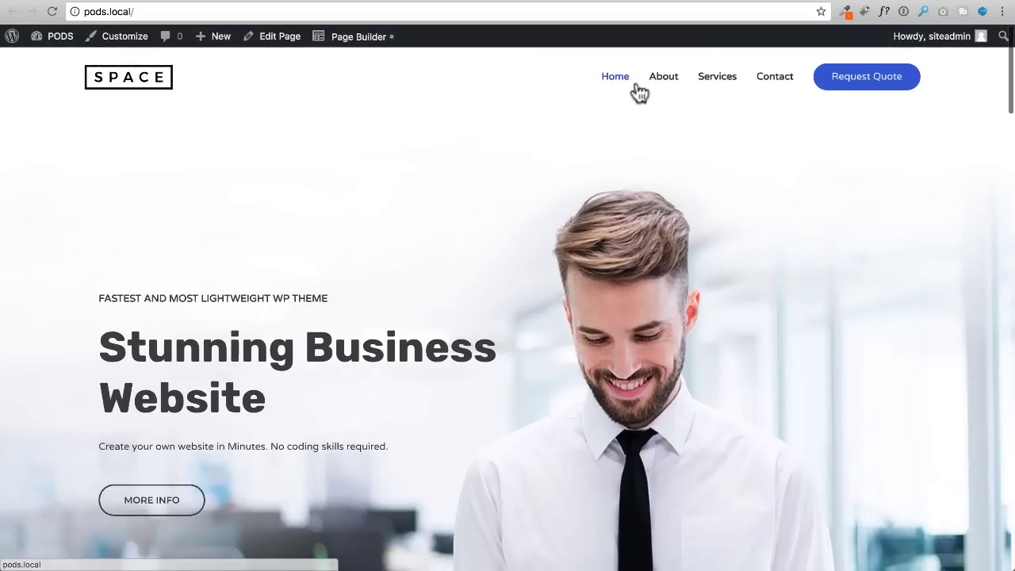
{"action": "left_click", "coordinate": [677, 78]}
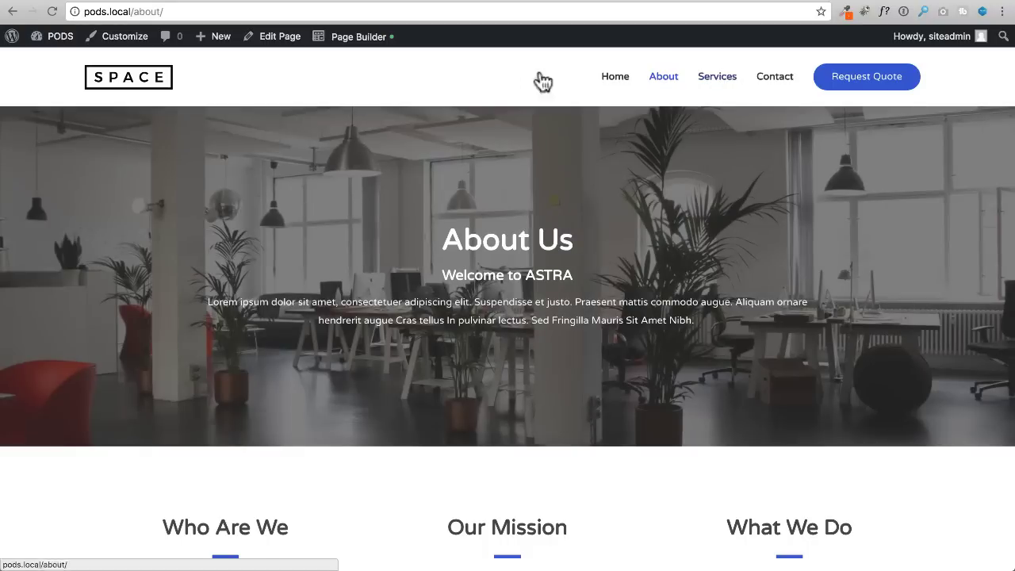
{"action": "left_click", "coordinate": [617, 84]}
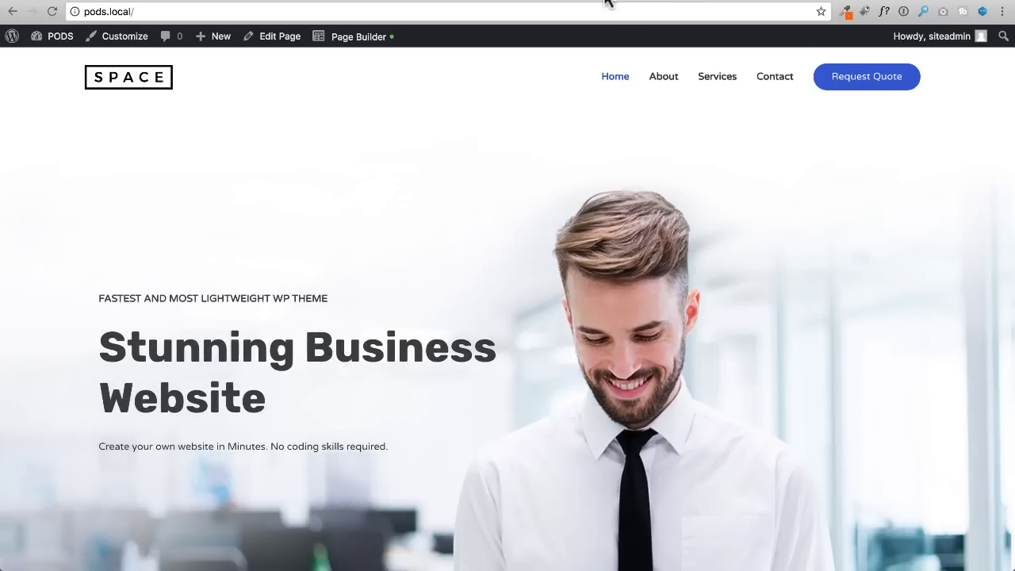
Search the plugin directory in the admin area for "pods" and open the details of Pods – Custom Content Types and Fields
{"action": "left_click", "coordinate": [607, 1]}
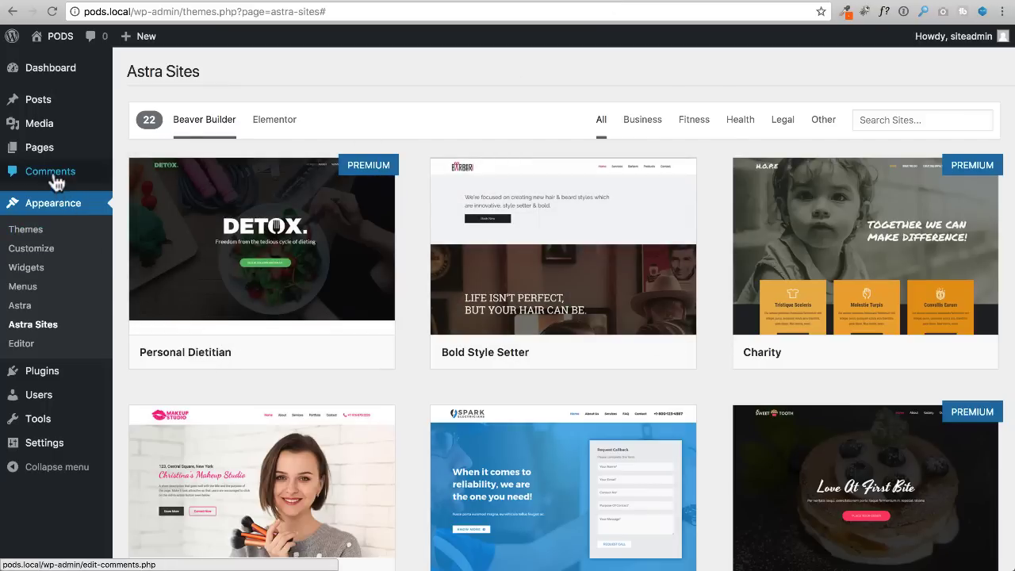
{"action": "mouse_move", "coordinate": [77, 379]}
{"action": "left_click", "coordinate": [122, 394]}
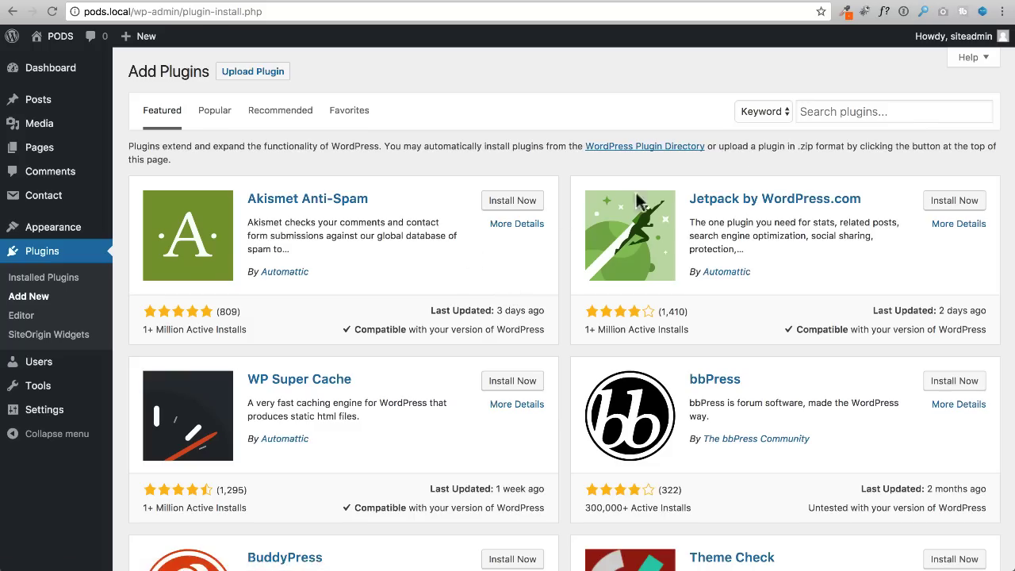
{"action": "left_click", "coordinate": [851, 110]}
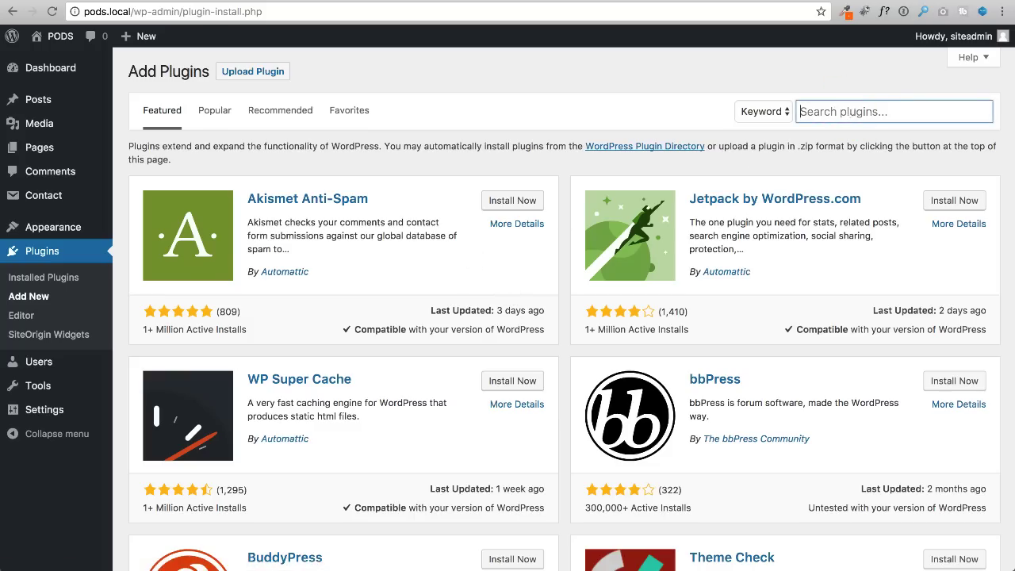
{"action": "type", "text": "pods"}
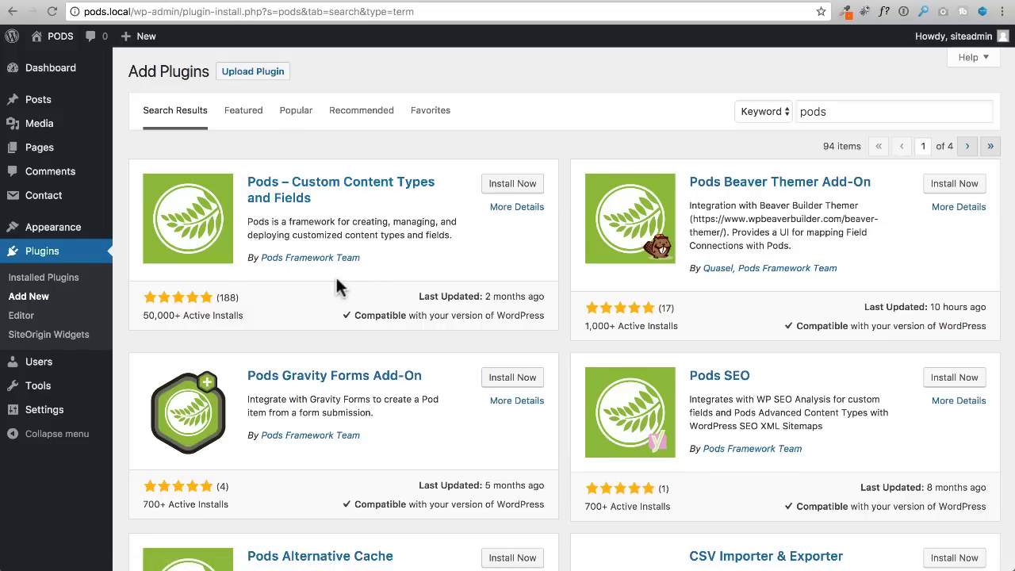
{"action": "left_click", "coordinate": [505, 209]}
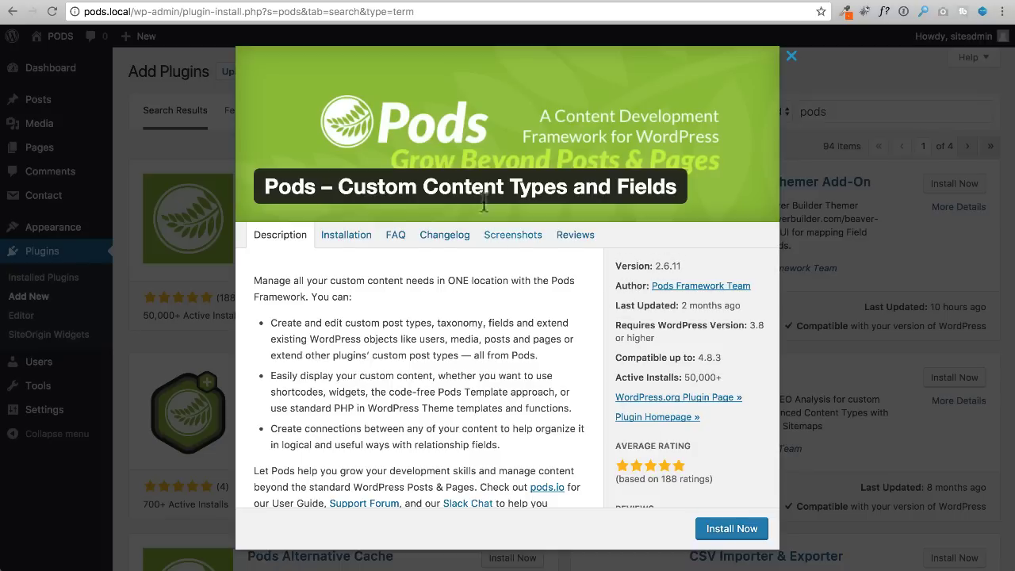
Close the plugin details, read the Pods 2.7 Beta Announcement on pods.io, and follow its link to download the beta from the GitHub repository
{"action": "left_click", "coordinate": [792, 56]}
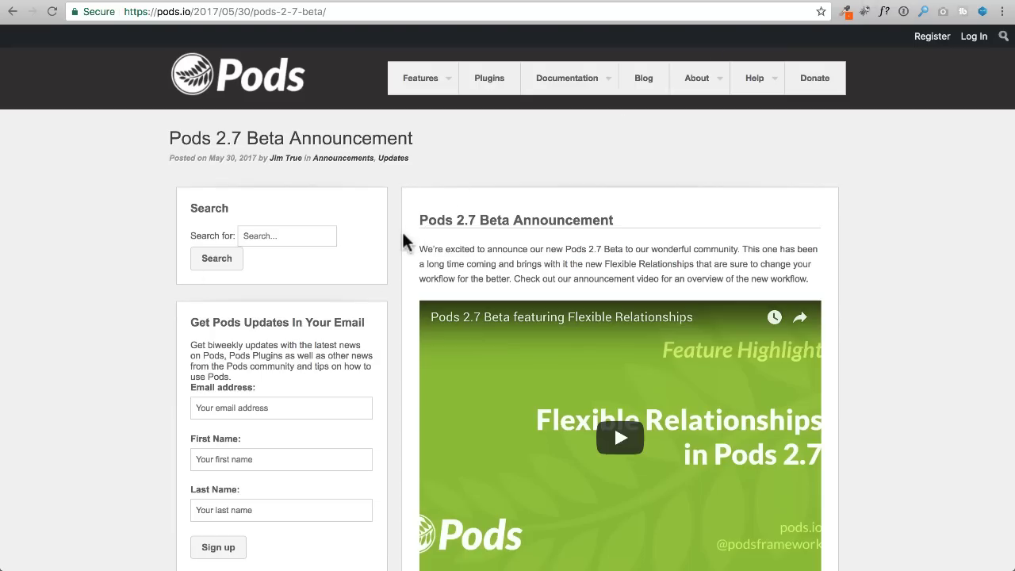
{"action": "scroll", "coordinate": [399, 249], "scroll_direction": "down", "scroll_amount": 1}
{"action": "scroll", "coordinate": [397, 250], "scroll_direction": "up", "scroll_amount": 1}
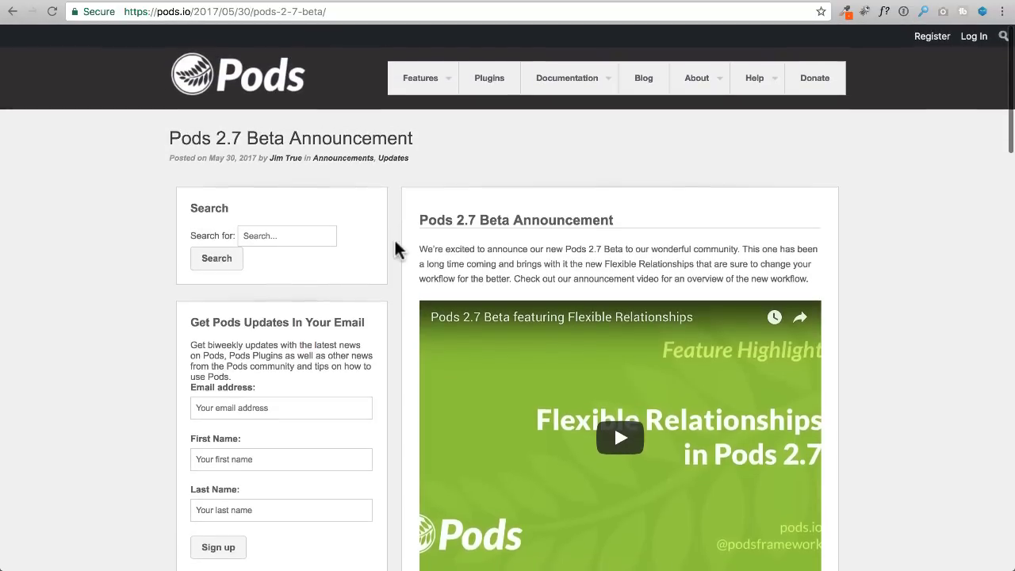
{"action": "scroll", "coordinate": [397, 250], "scroll_direction": "down", "scroll_amount": 5}
{"action": "scroll", "coordinate": [396, 249], "scroll_direction": "down", "scroll_amount": 2}
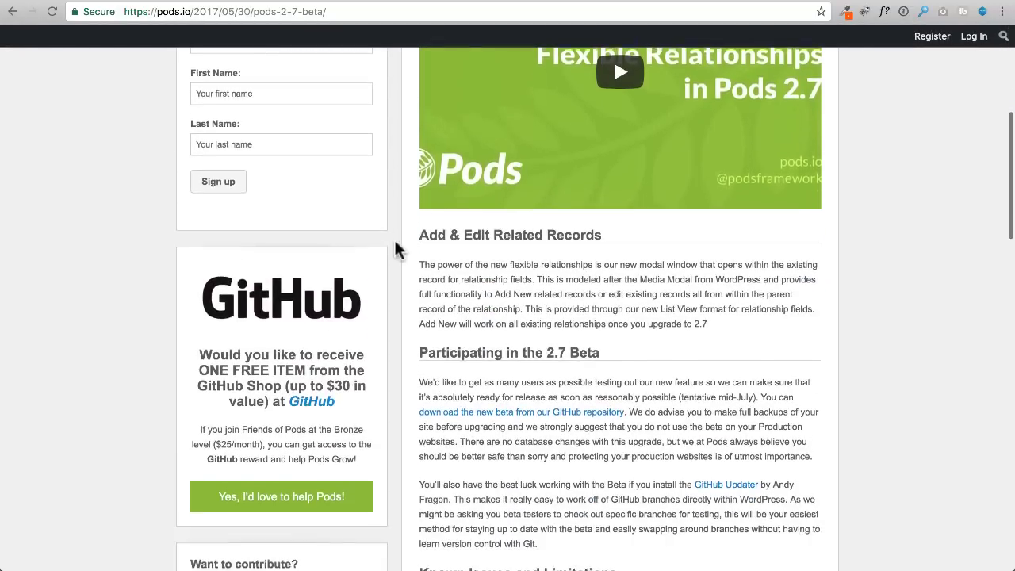
{"action": "scroll", "coordinate": [397, 249], "scroll_direction": "down", "scroll_amount": 1}
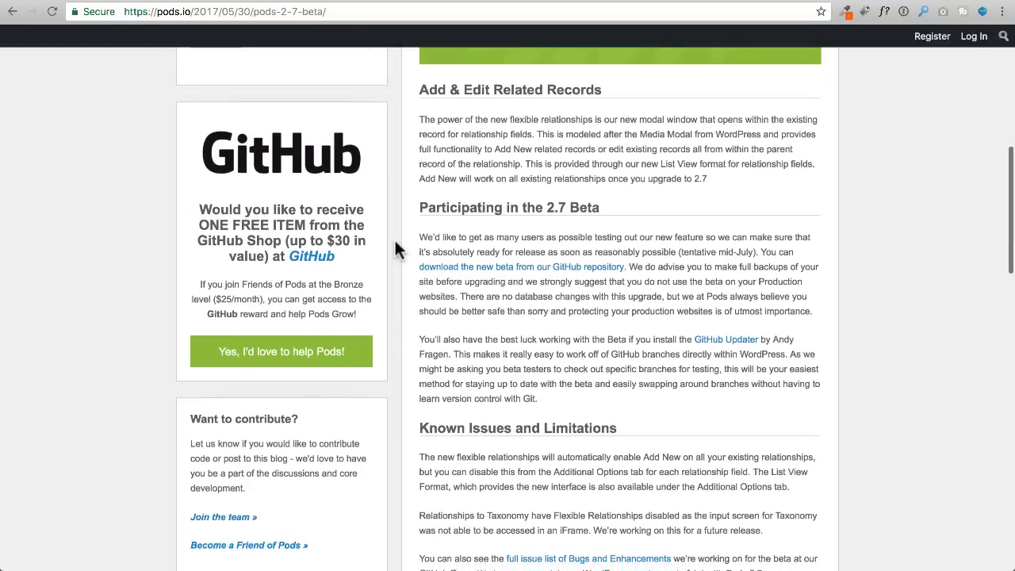
{"action": "left_click", "coordinate": [515, 262]}
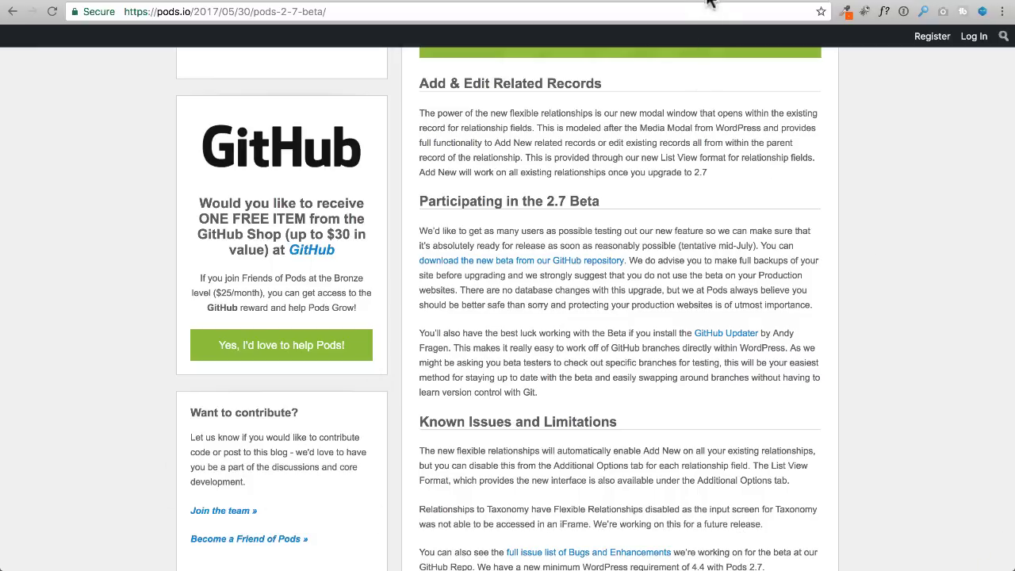
Return to the site's admin area, upload pods-release-2.7.zip as a plugin, then install and activate it
{"action": "key", "text": "ctrl+Tab"}
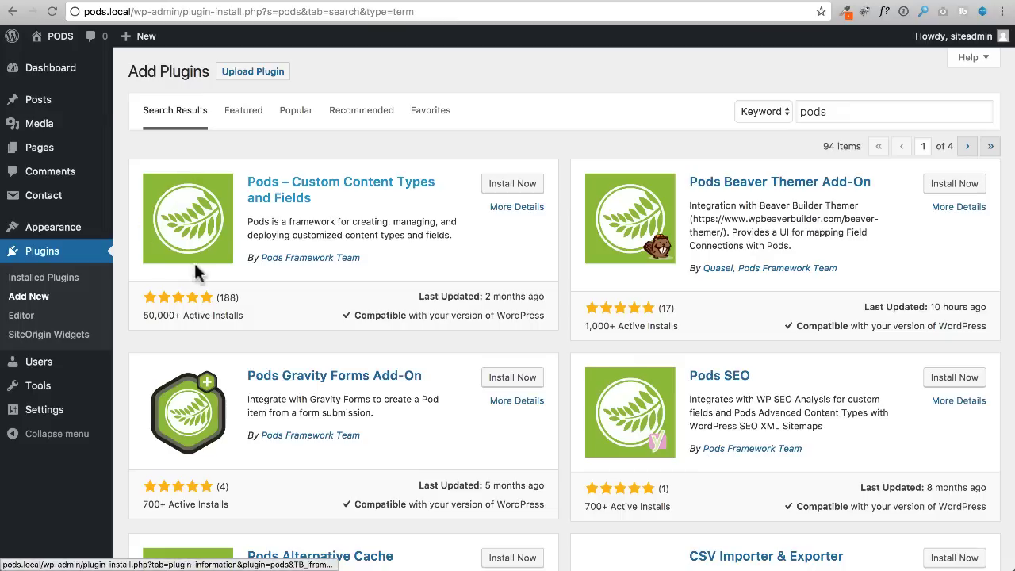
{"action": "left_click", "coordinate": [253, 76]}
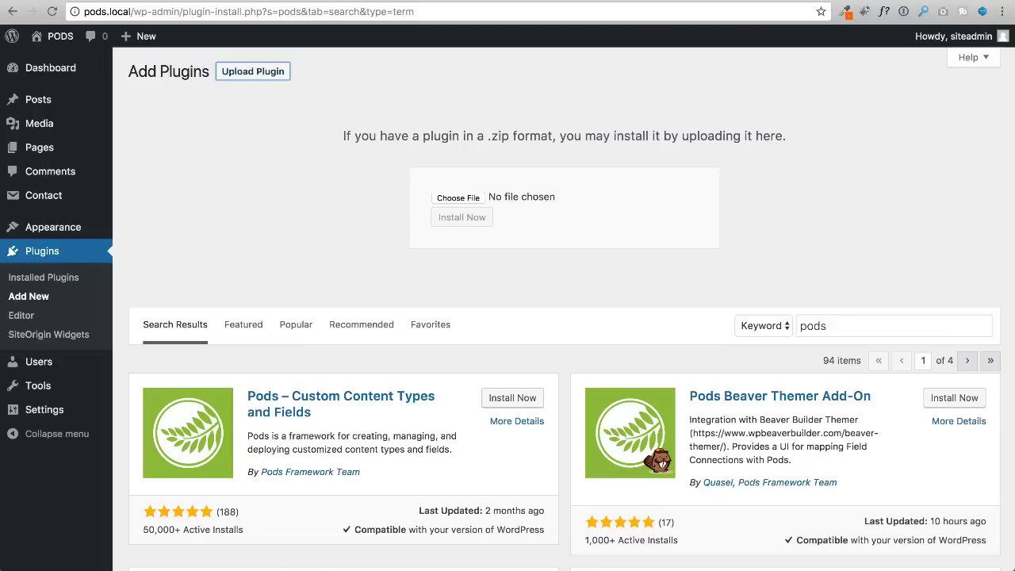
{"action": "left_click_drag", "start_coordinate": [579, 570], "coordinate": [553, 200]}
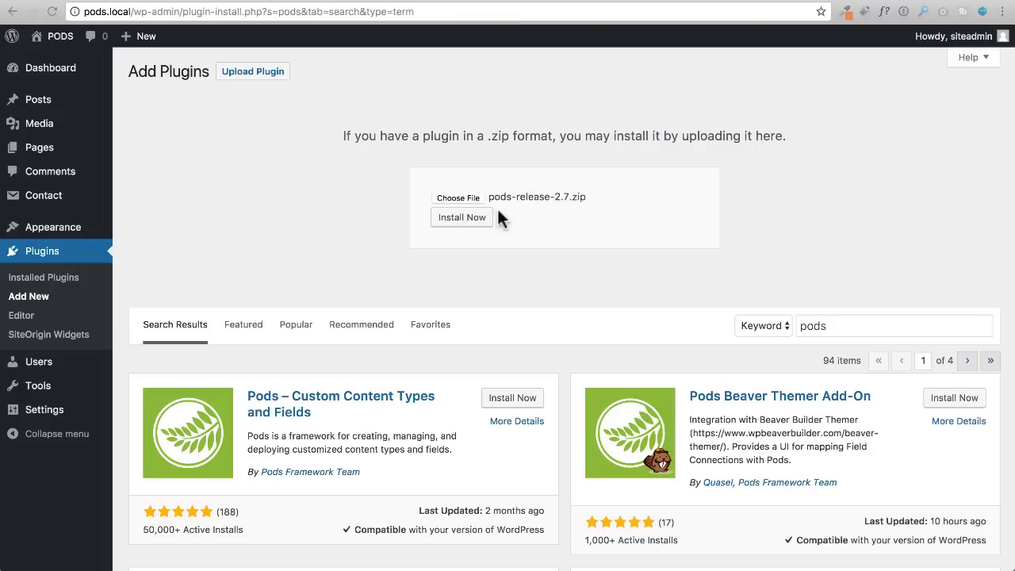
{"action": "left_click", "coordinate": [476, 221]}
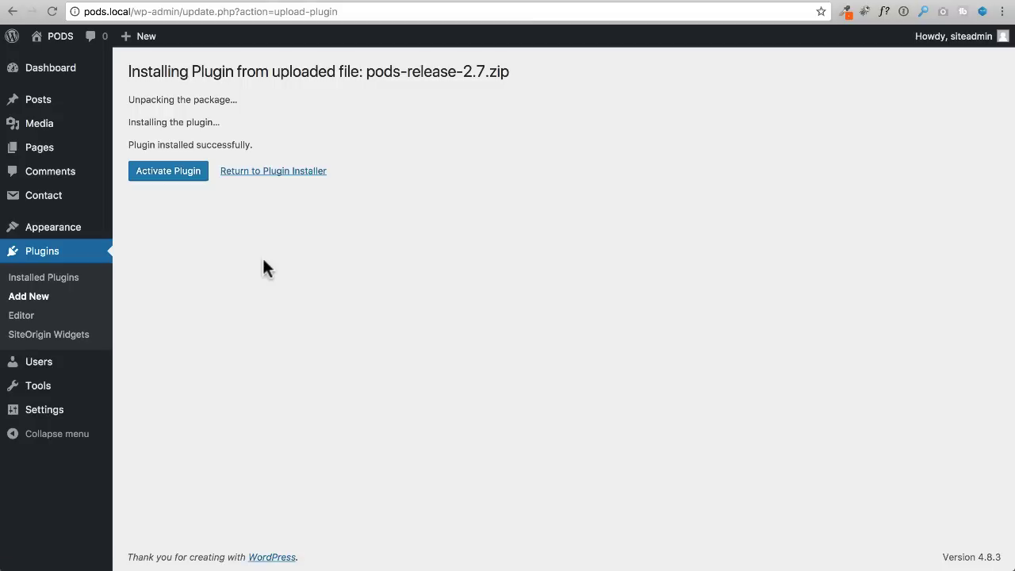
{"action": "left_click", "coordinate": [167, 176]}
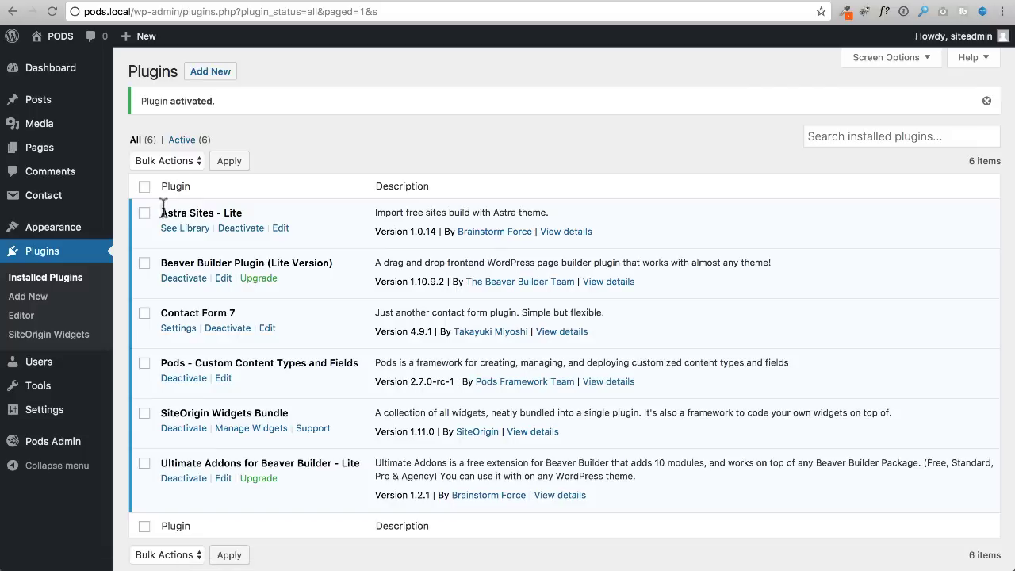
Review the components available in Pods Admin and enable the Migrate: Packages component
{"action": "mouse_move", "coordinate": [43, 448]}
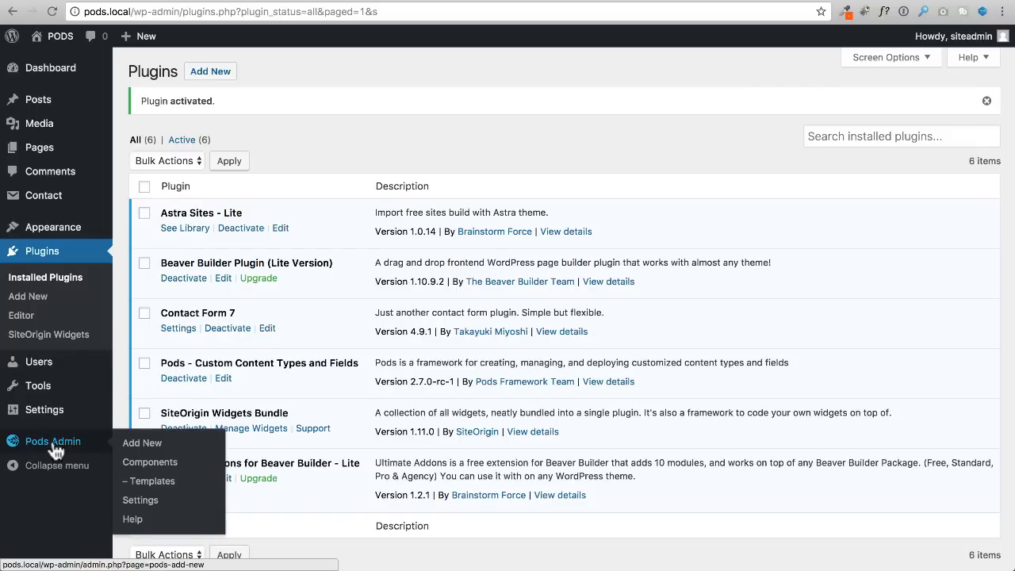
{"action": "left_click", "coordinate": [55, 449]}
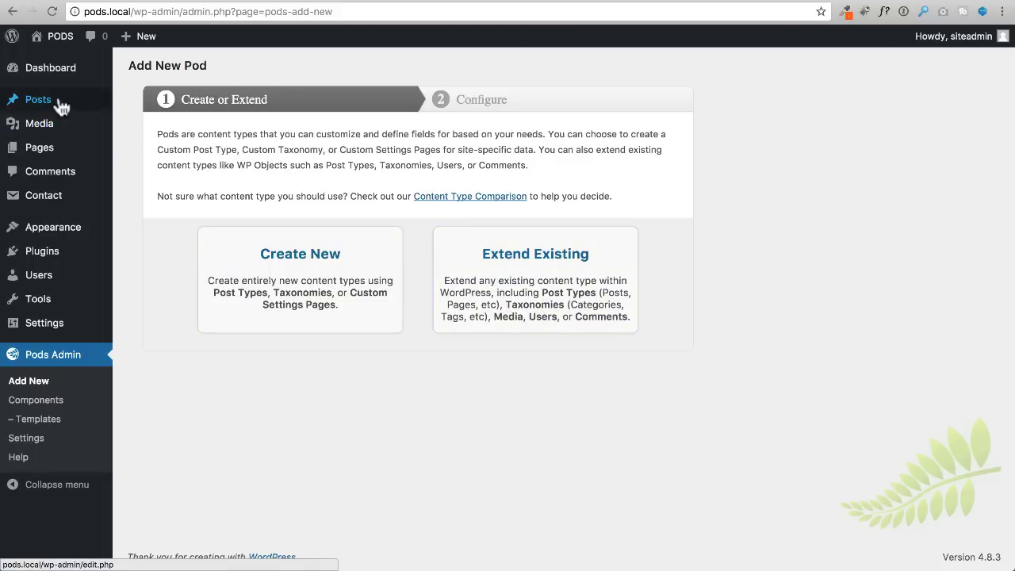
{"action": "mouse_move", "coordinate": [58, 107]}
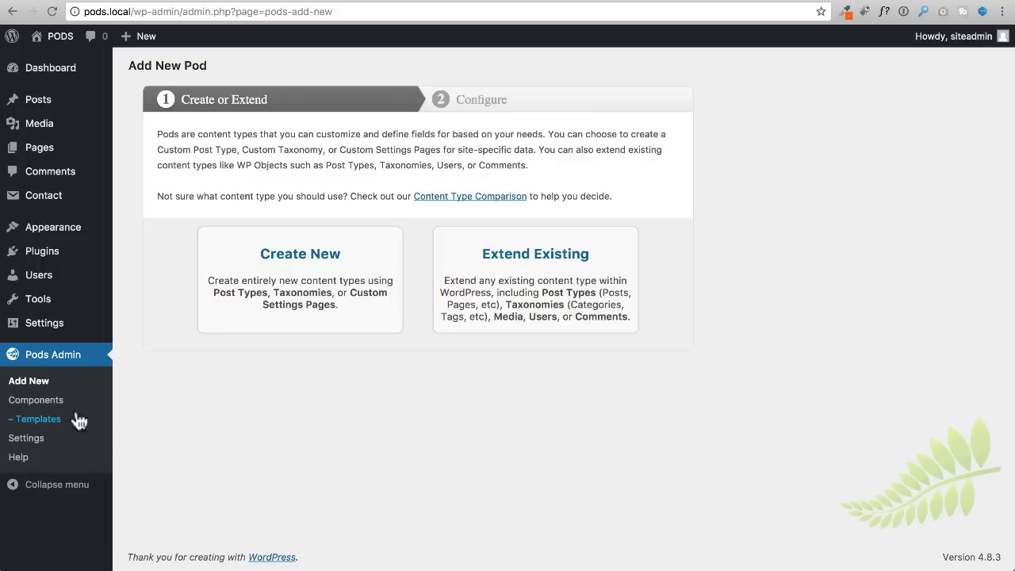
{"action": "left_click", "coordinate": [36, 403]}
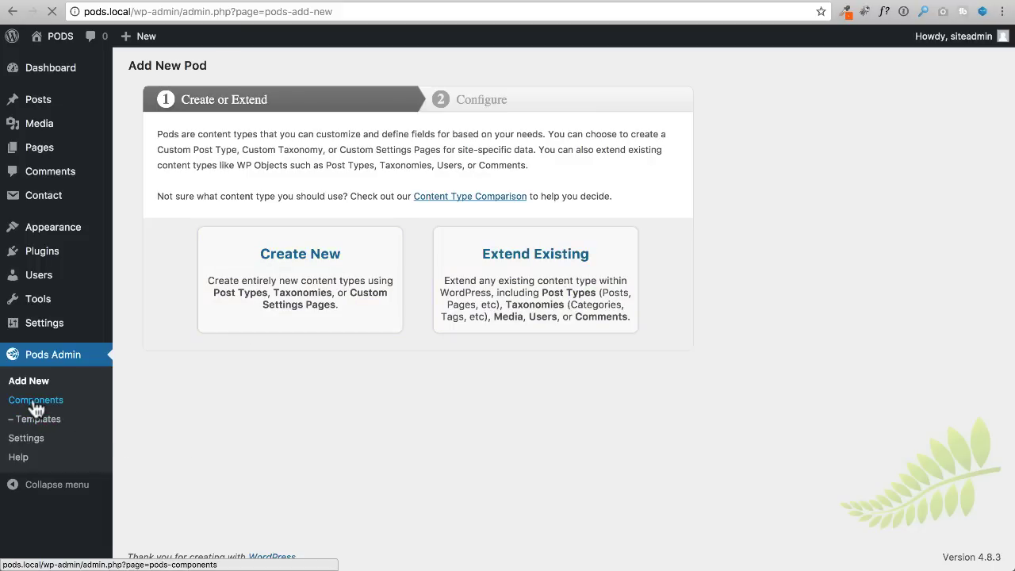
{"action": "scroll", "coordinate": [328, 295], "scroll_direction": "down", "scroll_amount": 3}
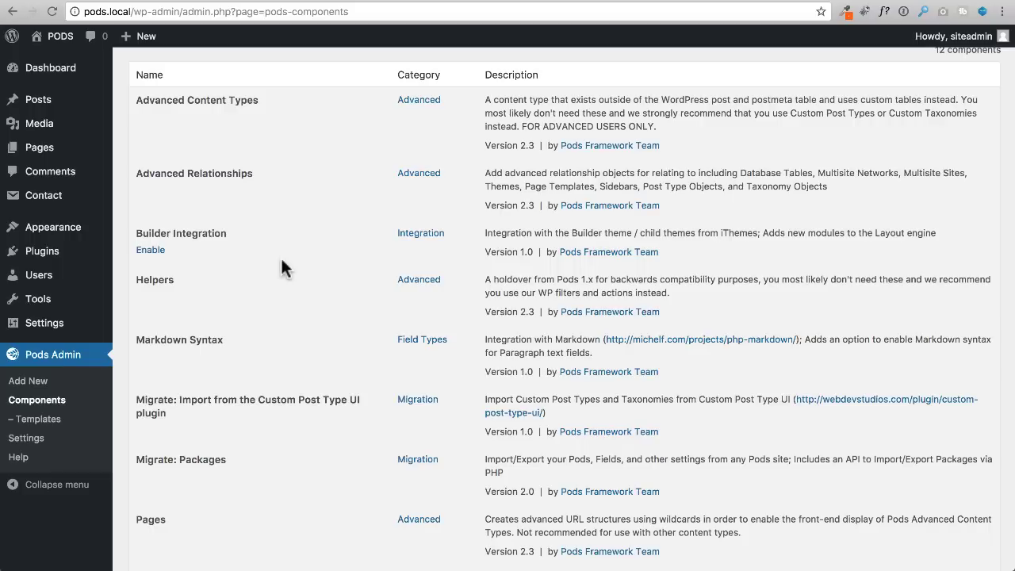
{"action": "scroll", "coordinate": [284, 268], "scroll_direction": "down", "scroll_amount": 3}
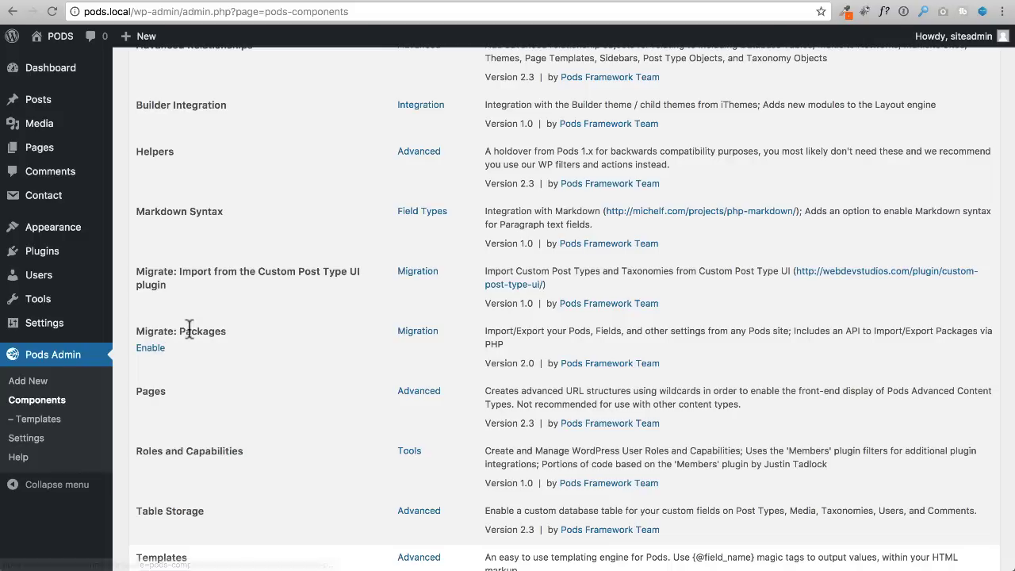
{"action": "left_click", "coordinate": [150, 347]}
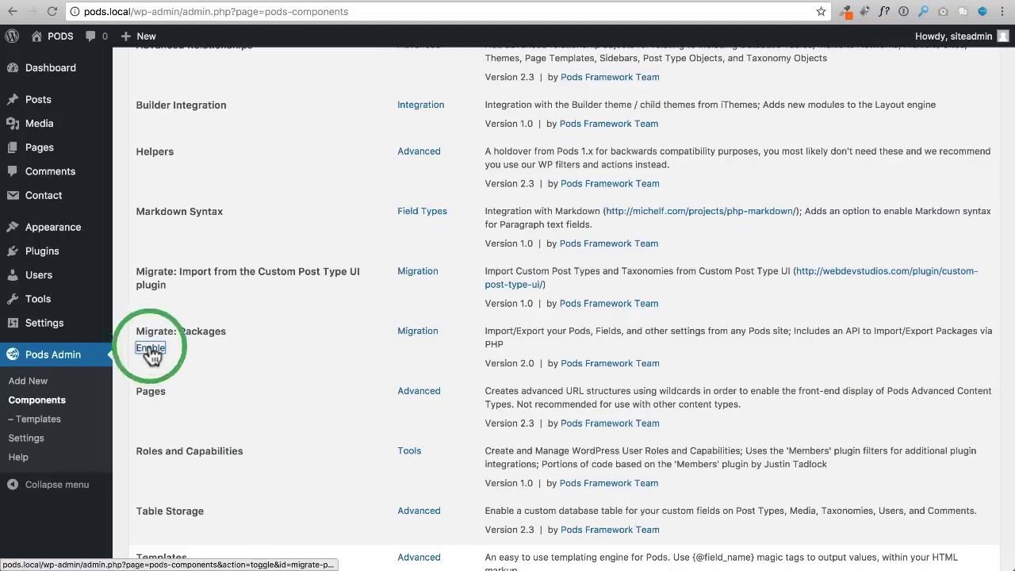
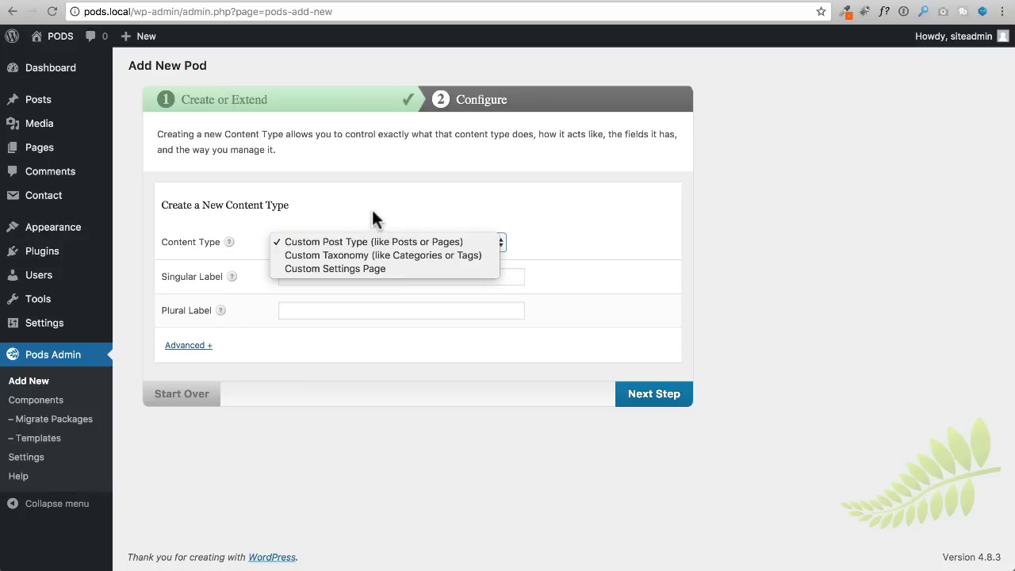
Create a new Custom Post Type pod with the singular label Portfolio Item and the plural label Portfolio
{"action": "left_click", "coordinate": [373, 218]}
{"action": "left_click", "coordinate": [324, 276]}
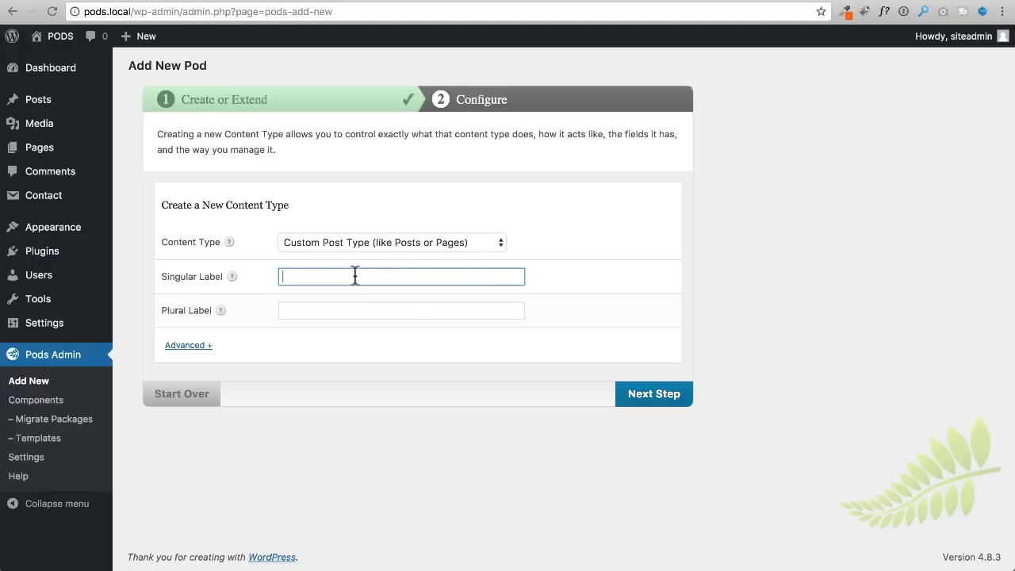
{"action": "left_click", "coordinate": [271, 279]}
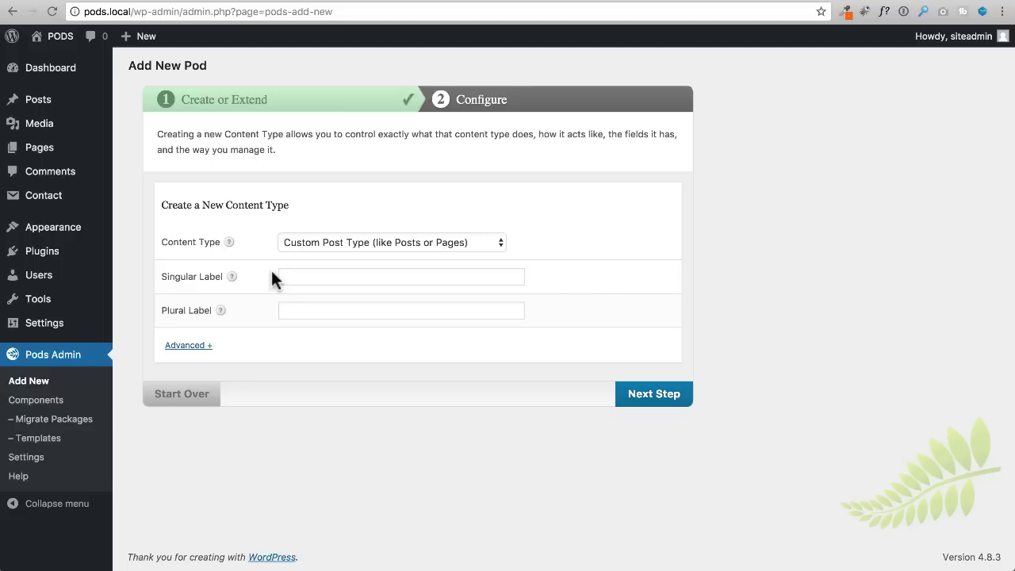
{"action": "left_click", "coordinate": [321, 275]}
{"action": "type", "text": "Portfolio Item"}
{"action": "key", "text": "Tab"}
{"action": "type", "text": "Portfolio"}
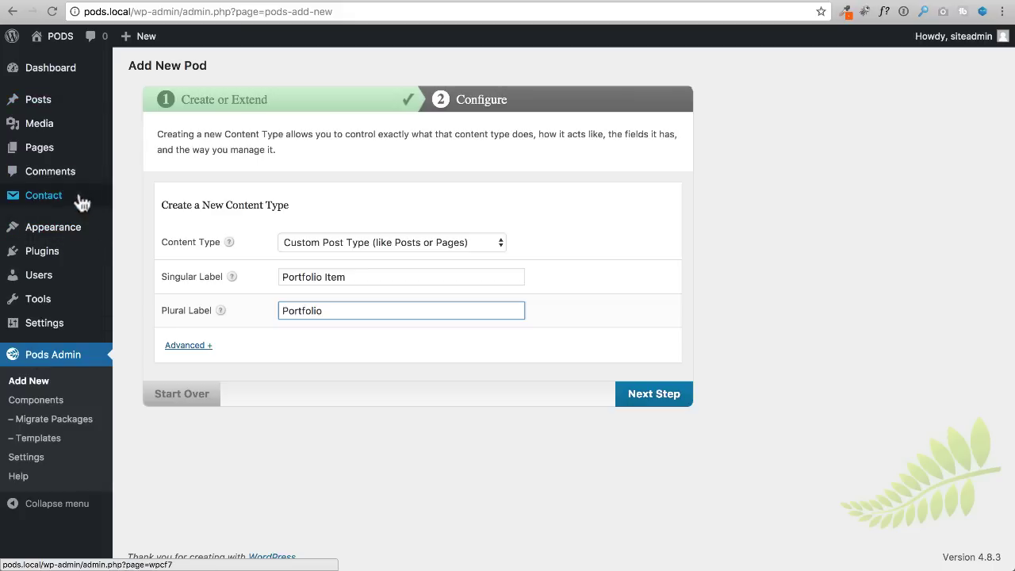
{"action": "left_click", "coordinate": [657, 395]}
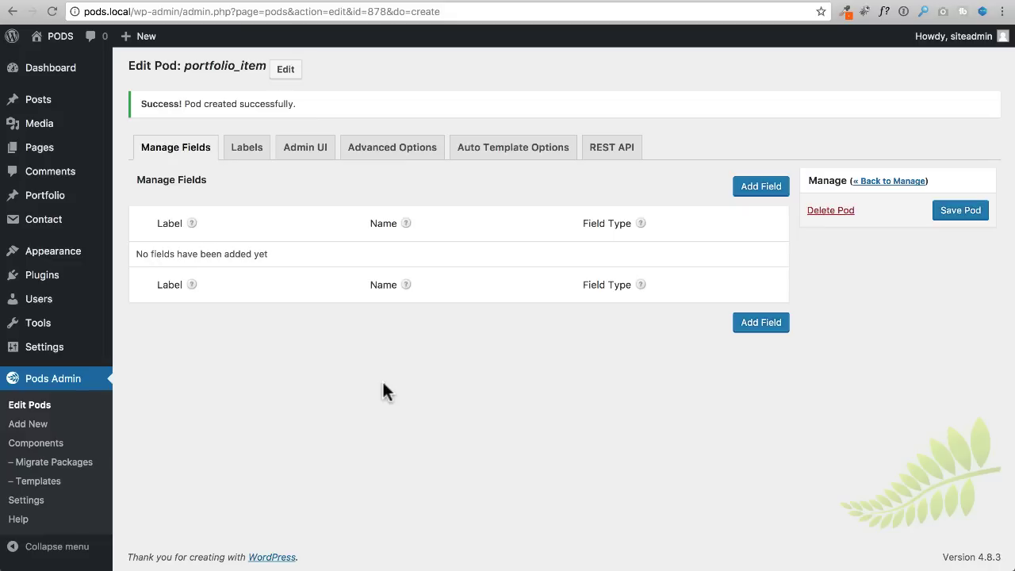
Examine all the label settings of the portfolio_item pod
{"action": "mouse_move", "coordinate": [84, 199]}
{"action": "left_click", "coordinate": [249, 155]}
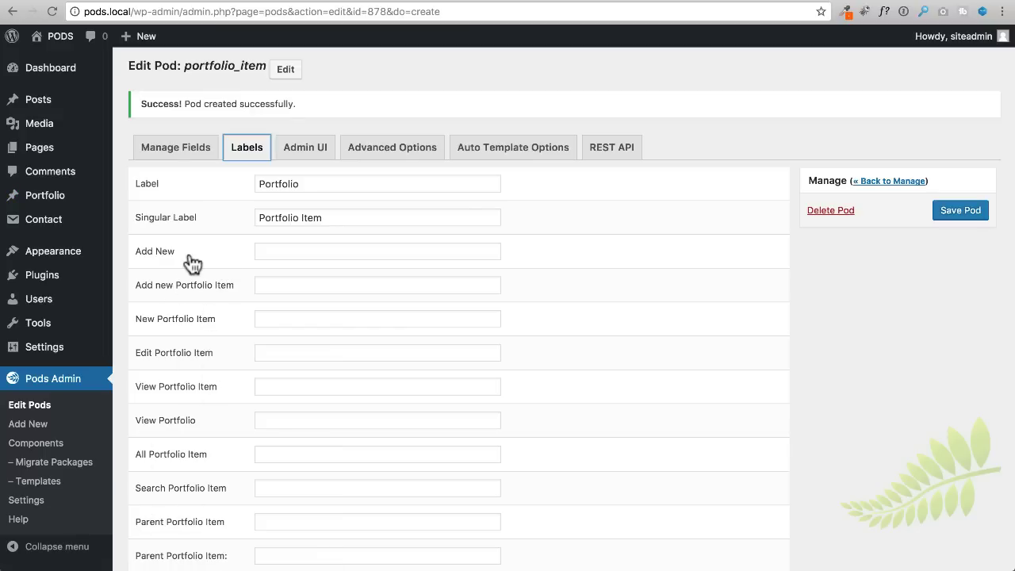
{"action": "scroll", "coordinate": [176, 281], "scroll_direction": "down", "scroll_amount": 6}
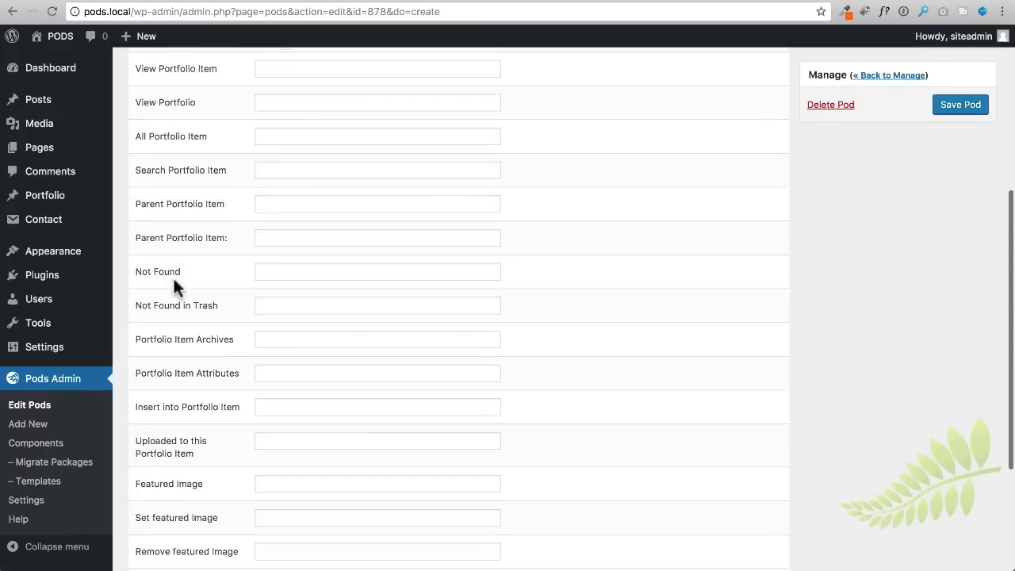
{"action": "scroll", "coordinate": [173, 276], "scroll_direction": "down", "scroll_amount": 2}
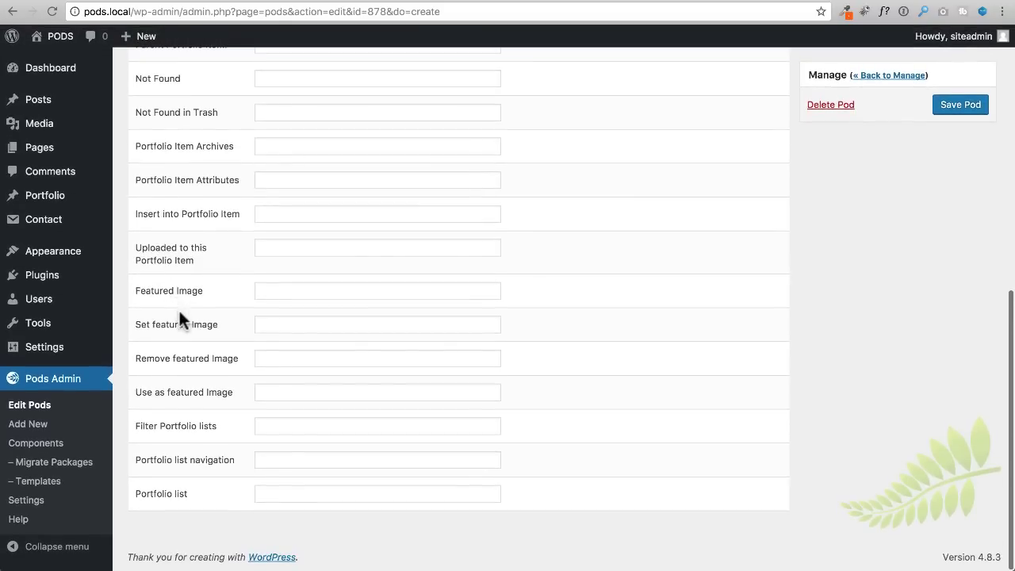
{"action": "scroll", "coordinate": [180, 311], "scroll_direction": "up", "scroll_amount": 8}
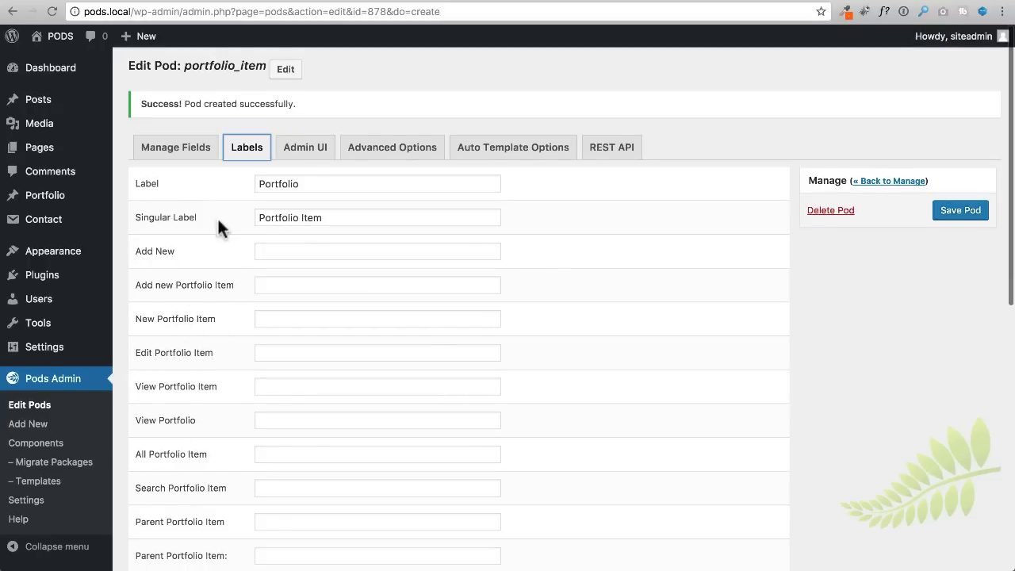
Open the pod's Admin UI settings and the Menu Icon help, and browse the Dashicons library for a suitable menu icon
{"action": "left_click", "coordinate": [313, 146]}
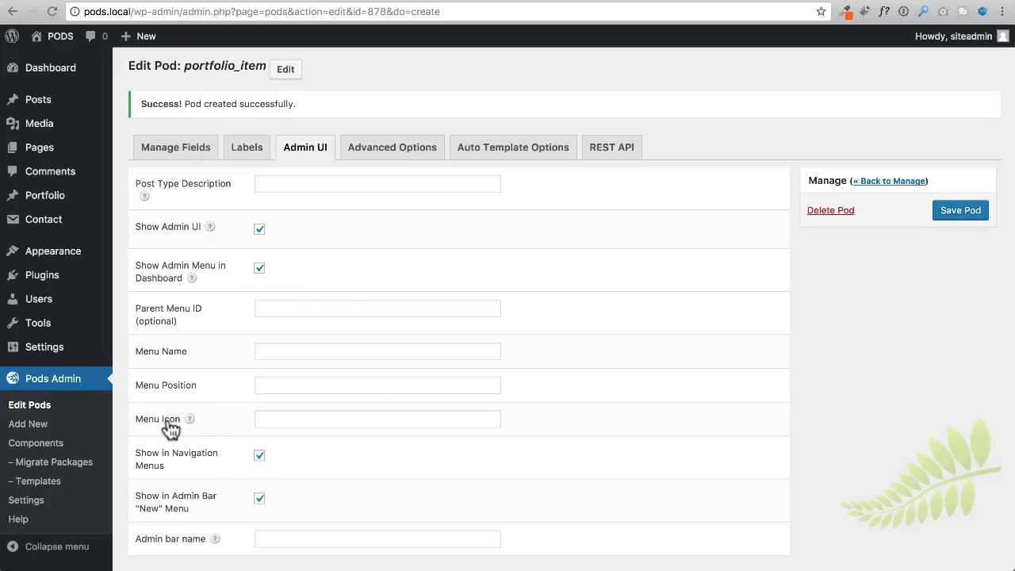
{"action": "mouse_move", "coordinate": [190, 425]}
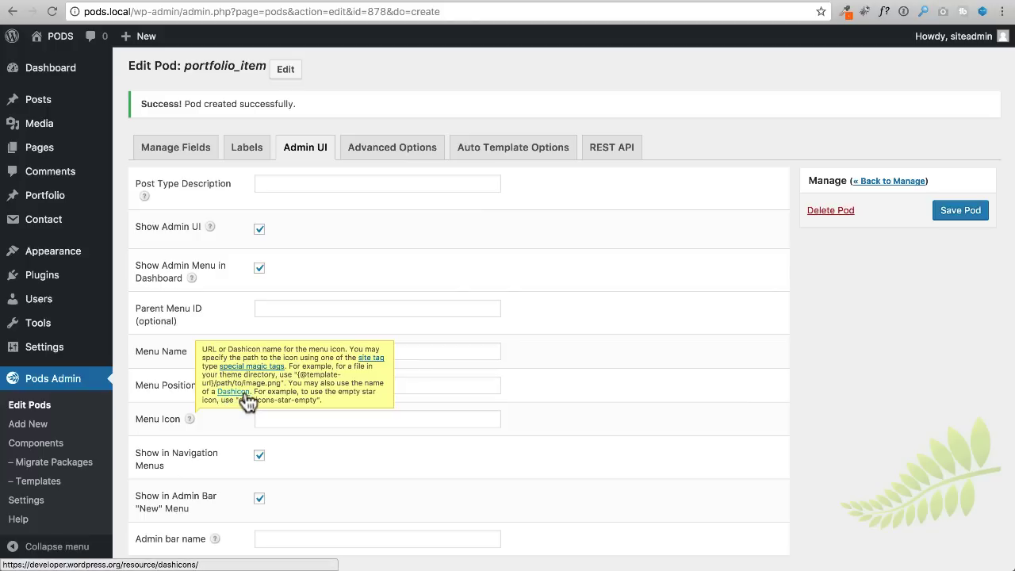
{"action": "left_click", "coordinate": [626, 5]}
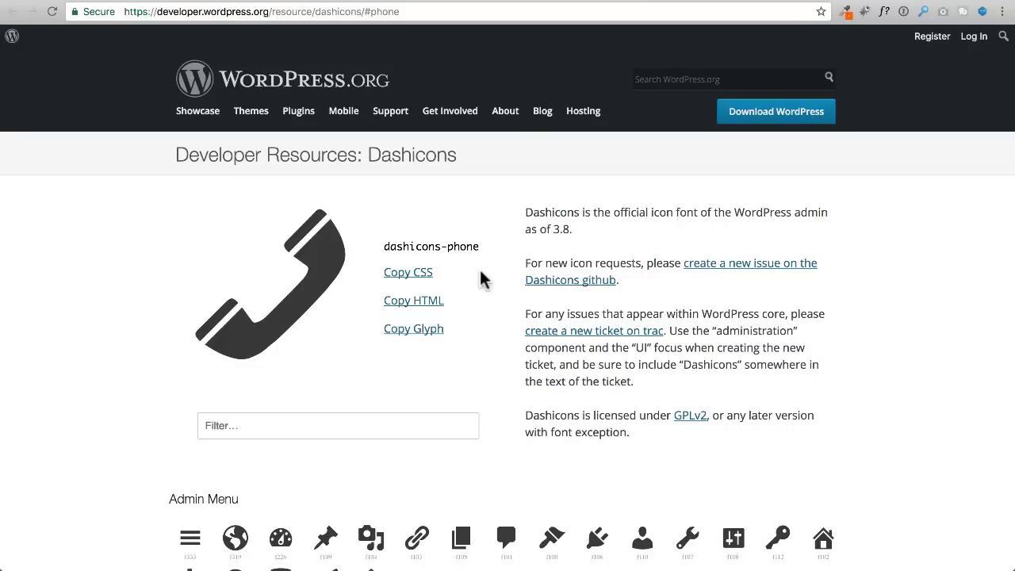
{"action": "scroll", "coordinate": [481, 280], "scroll_direction": "down", "scroll_amount": 10}
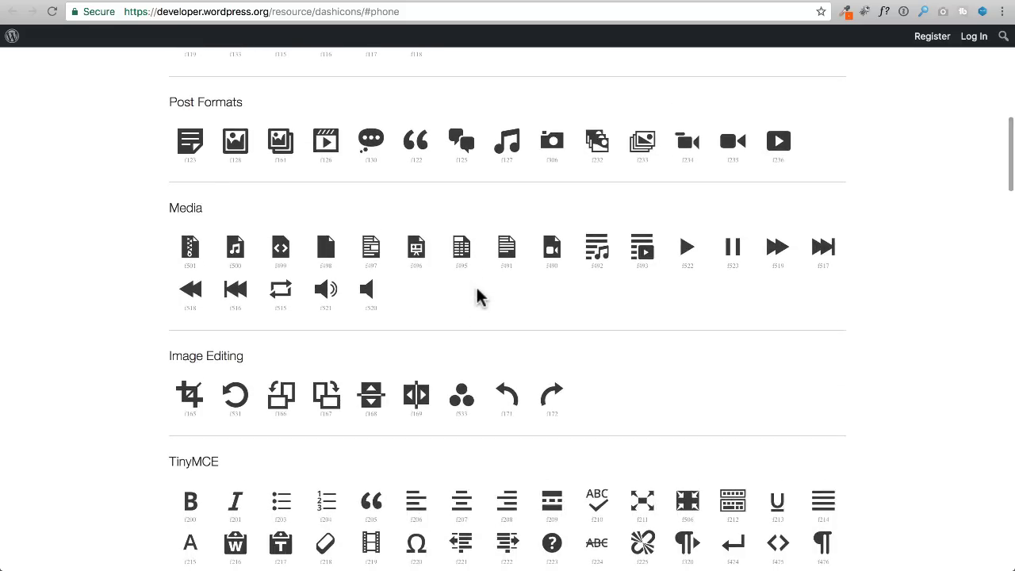
{"action": "scroll", "coordinate": [476, 296], "scroll_direction": "down", "scroll_amount": 9}
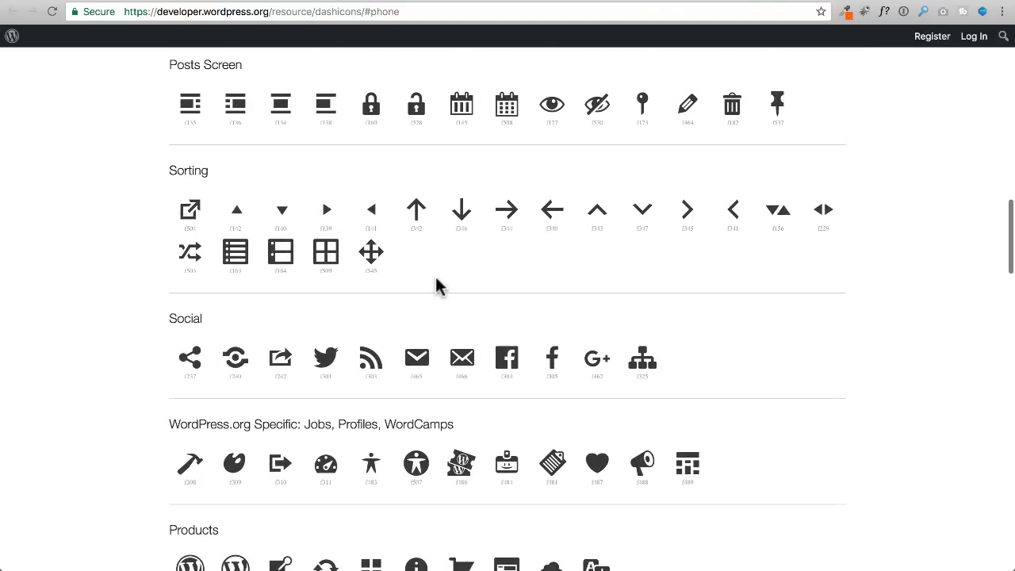
{"action": "scroll", "coordinate": [437, 282], "scroll_direction": "down", "scroll_amount": 4}
{"action": "scroll", "coordinate": [437, 286], "scroll_direction": "up", "scroll_amount": 2}
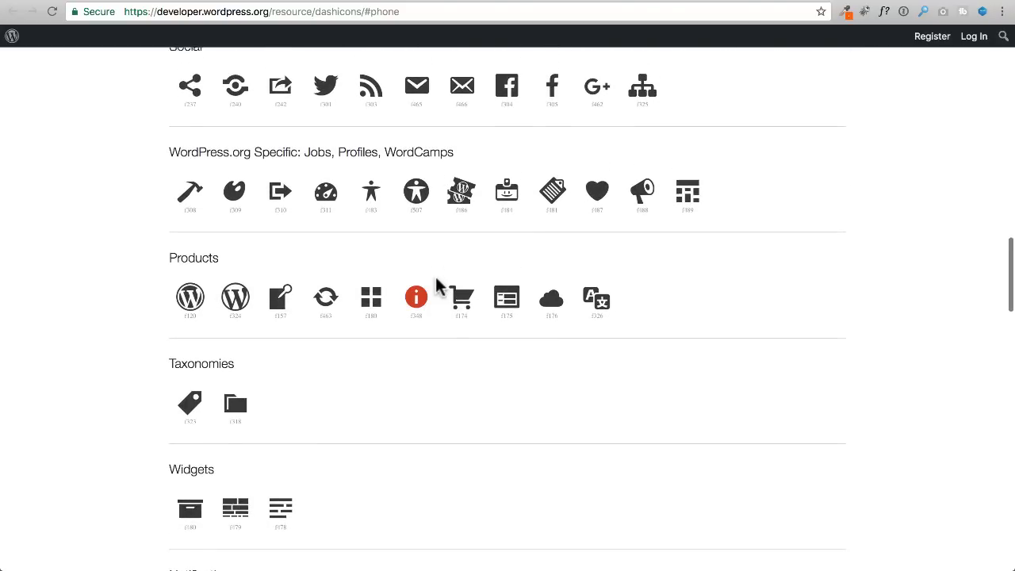
{"action": "scroll", "coordinate": [440, 285], "scroll_direction": "up", "scroll_amount": 10}
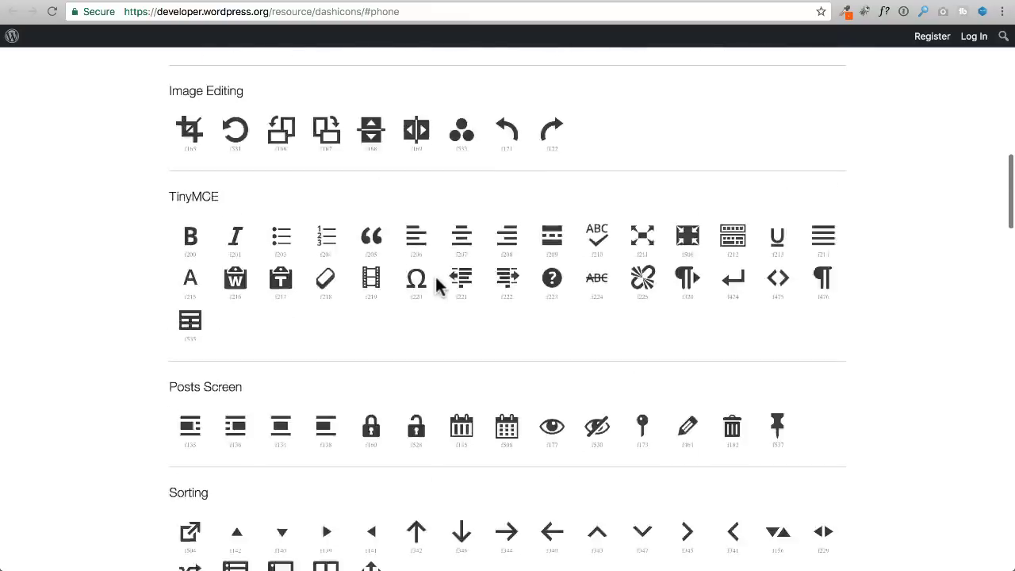
{"action": "scroll", "coordinate": [441, 286], "scroll_direction": "up", "scroll_amount": 3}
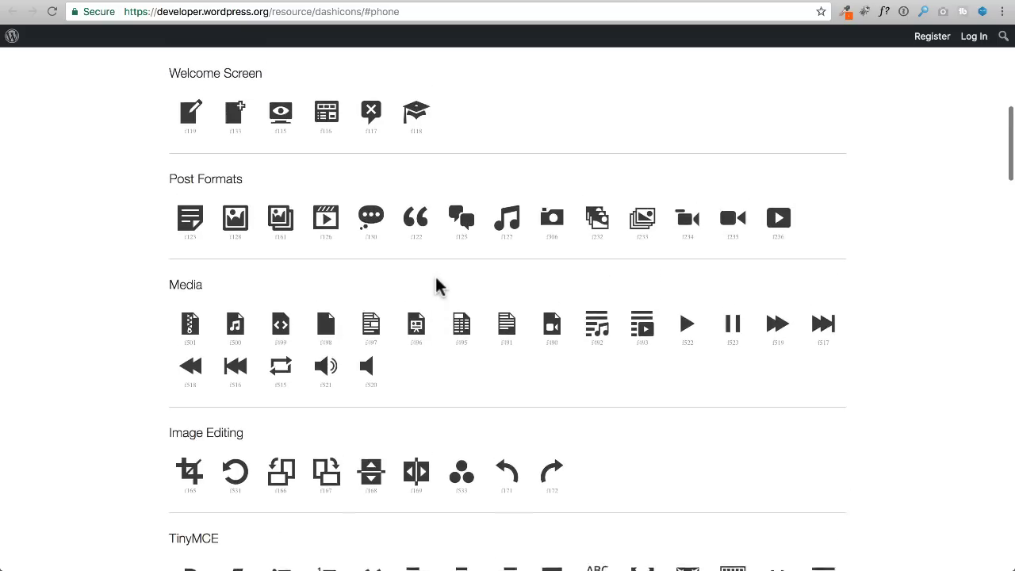
{"action": "scroll", "coordinate": [440, 287], "scroll_direction": "up", "scroll_amount": 2}
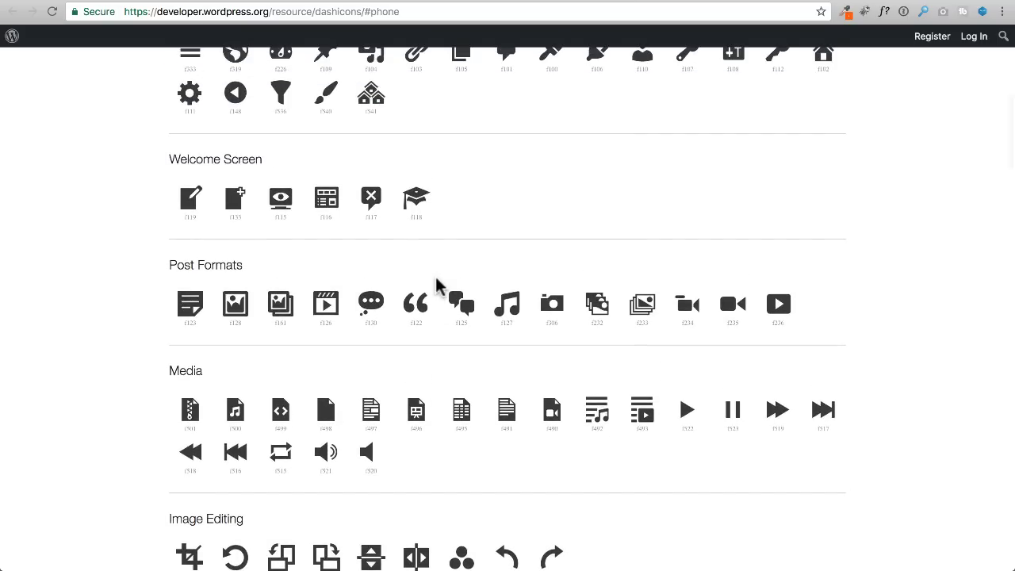
{"action": "scroll", "coordinate": [440, 287], "scroll_direction": "up", "scroll_amount": 2}
{"action": "scroll", "coordinate": [440, 287], "scroll_direction": "up", "scroll_amount": 3}
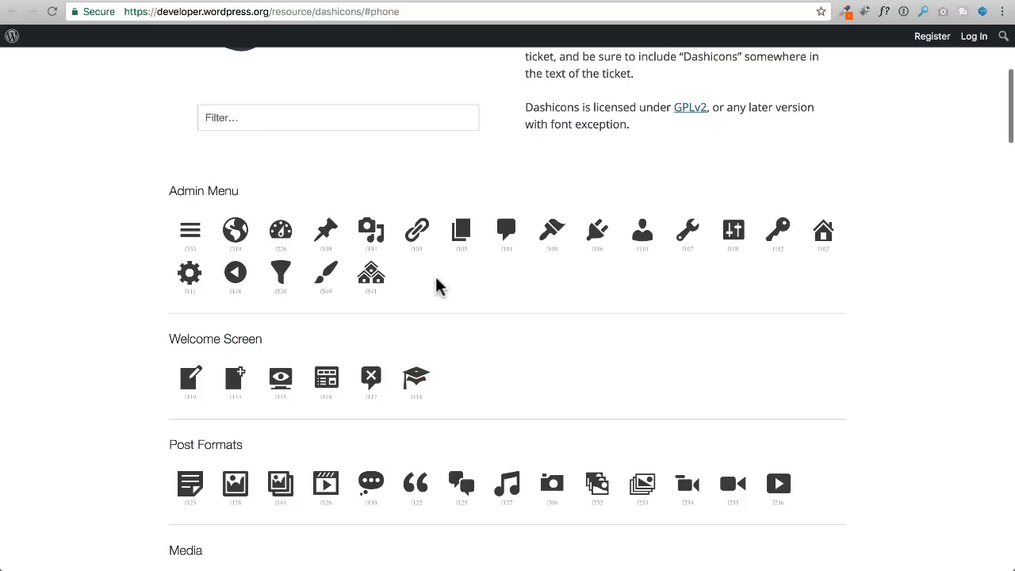
{"action": "scroll", "coordinate": [440, 287], "scroll_direction": "down", "scroll_amount": 5}
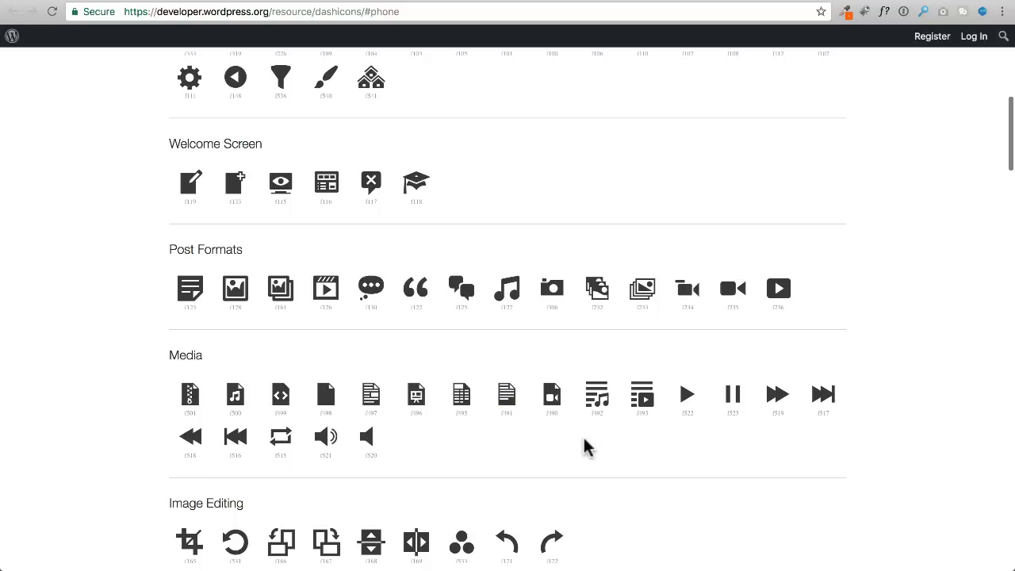
Choose the images-alt icon under Post Formats in Dashicons and copy its name, dashicons-images-alt
{"action": "left_click", "coordinate": [601, 297]}
{"action": "scroll", "coordinate": [476, 328], "scroll_direction": "up", "scroll_amount": 3}
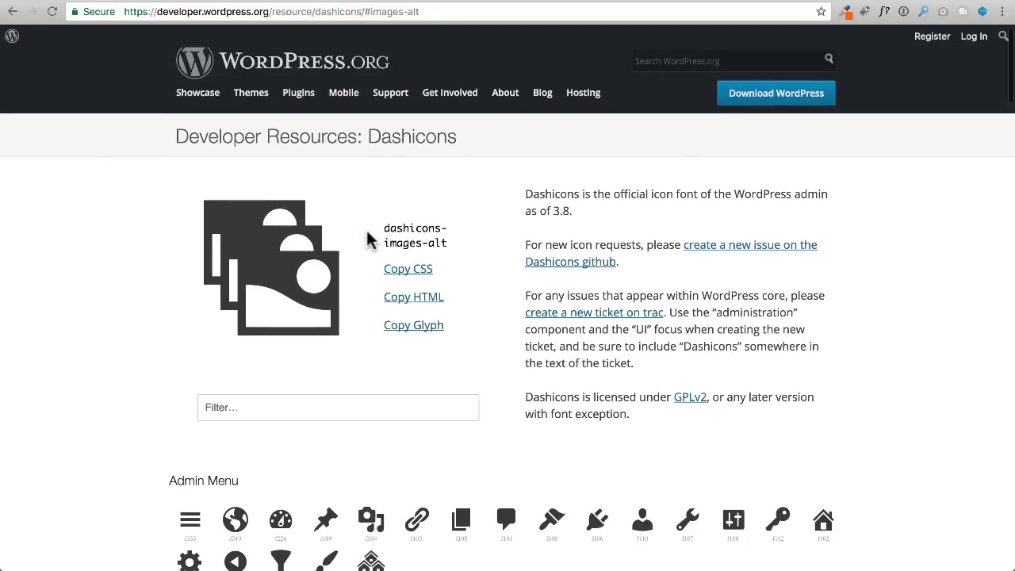
{"action": "left_click_drag", "start_coordinate": [387, 228], "coordinate": [452, 248]}
{"action": "key", "text": "ctrl+c"}
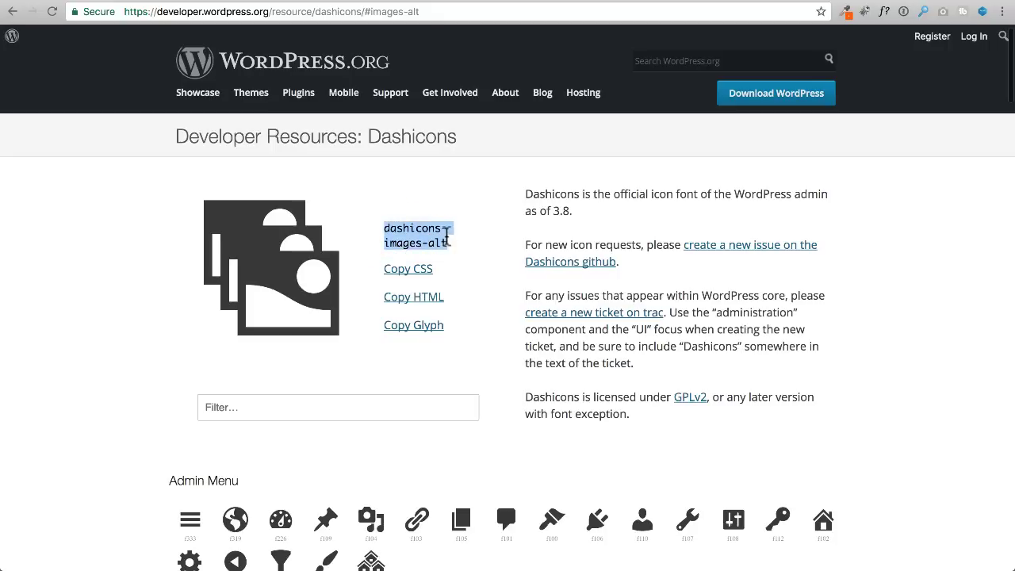
Set the portfolio_item pod's Menu Icon to dashicons-images-alt, save the pod, and check the Portfolio admin menu entry
{"action": "left_click", "coordinate": [508, 1]}
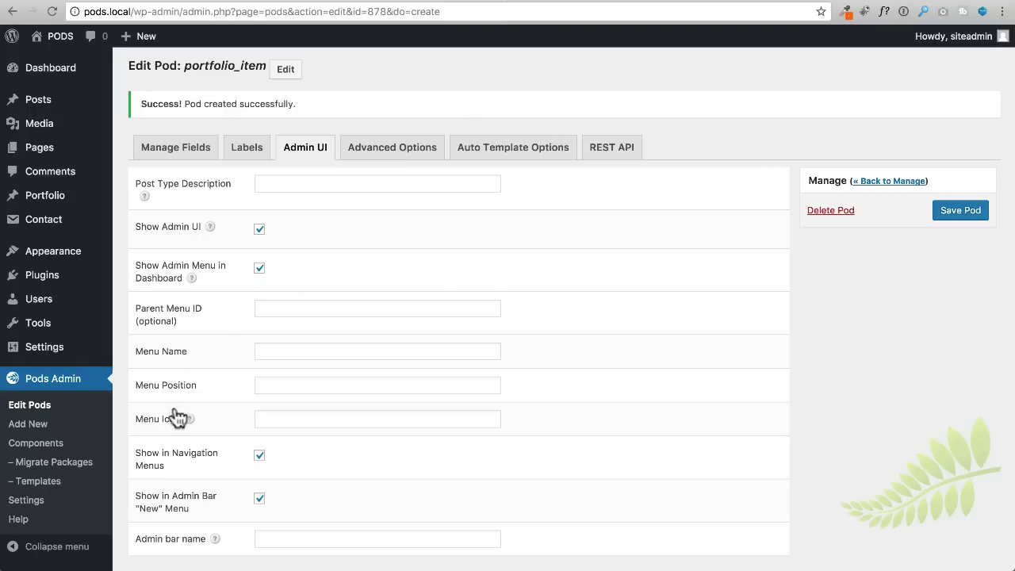
{"action": "left_click", "coordinate": [287, 415]}
{"action": "key", "text": "ctrl+v"}
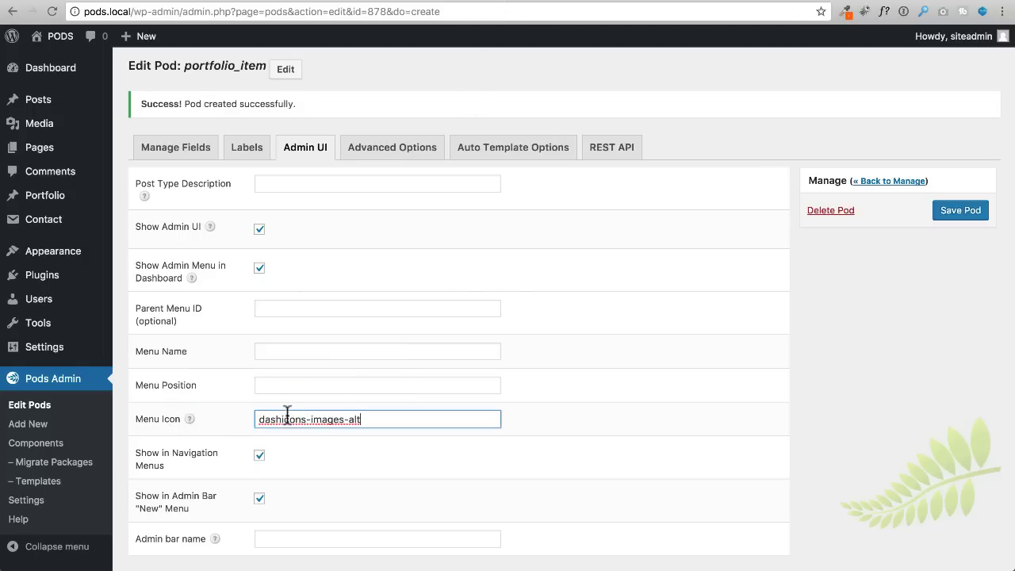
{"action": "left_click", "coordinate": [956, 213]}
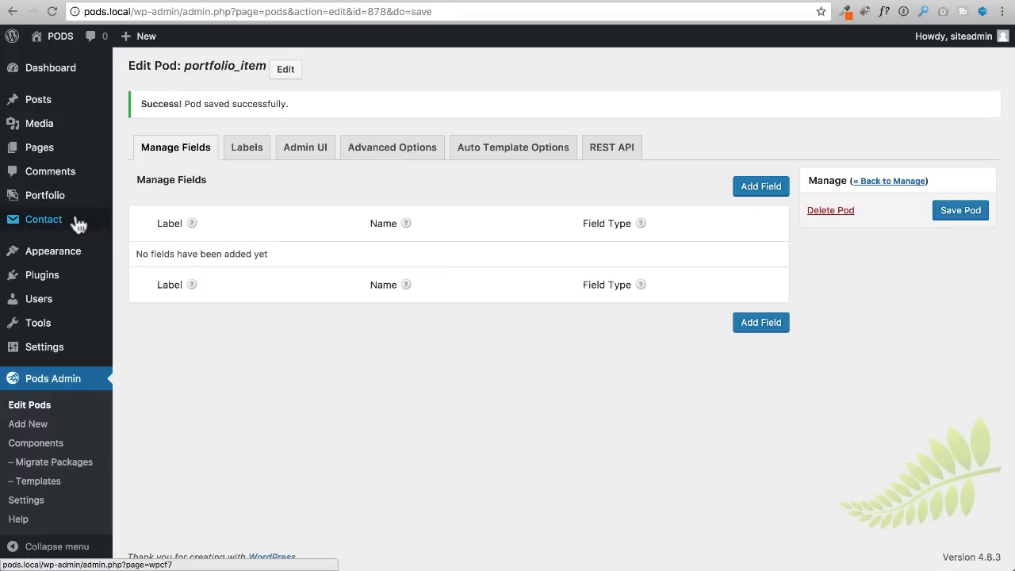
{"action": "mouse_move", "coordinate": [16, 205]}
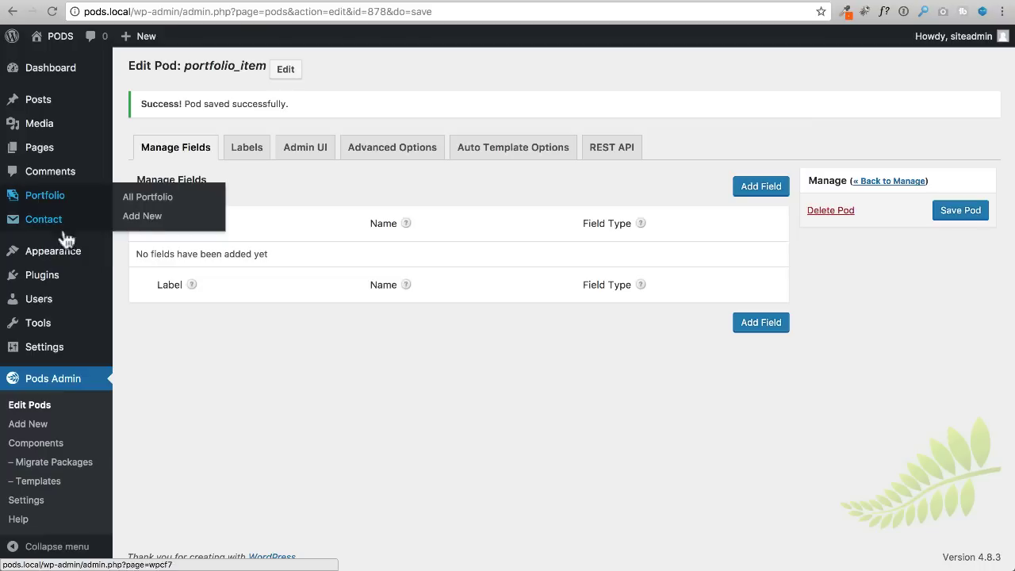
Review the pod's Admin UI settings and their help texts, switching Show Admin Menu in Dashboard off and back on
{"action": "left_click", "coordinate": [318, 148]}
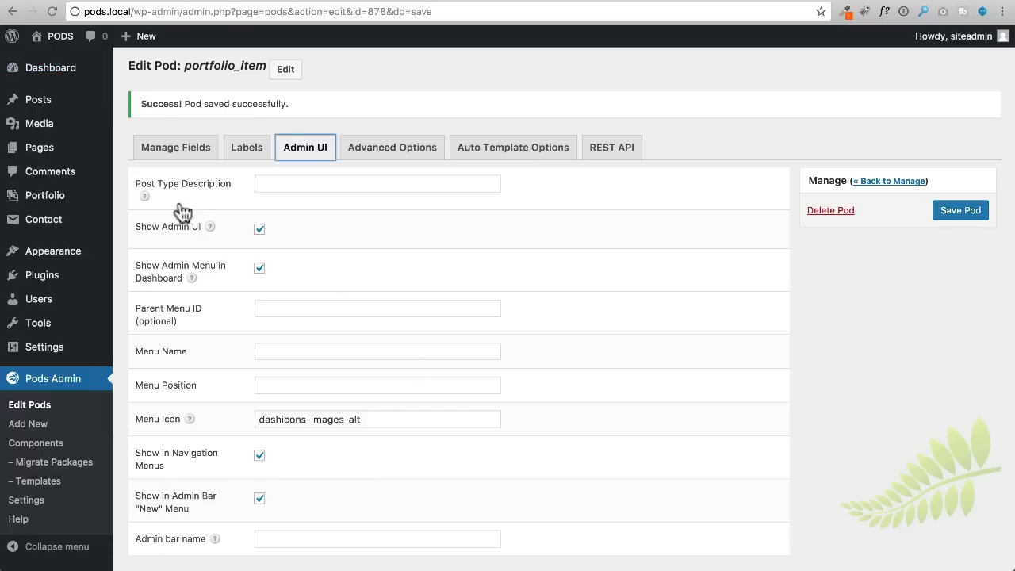
{"action": "left_click", "coordinate": [219, 232]}
{"action": "left_click", "coordinate": [218, 232]}
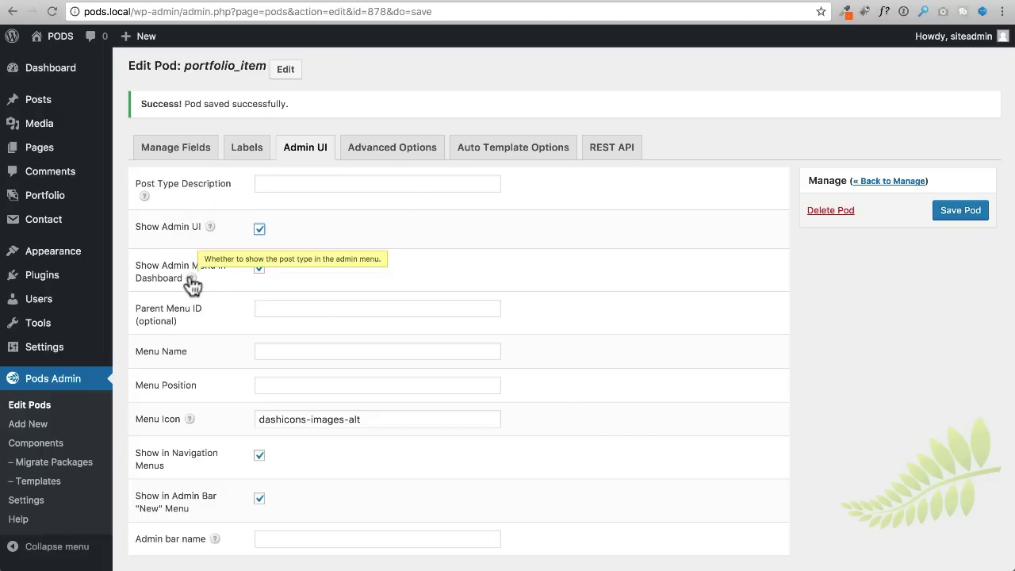
{"action": "mouse_move", "coordinate": [188, 428]}
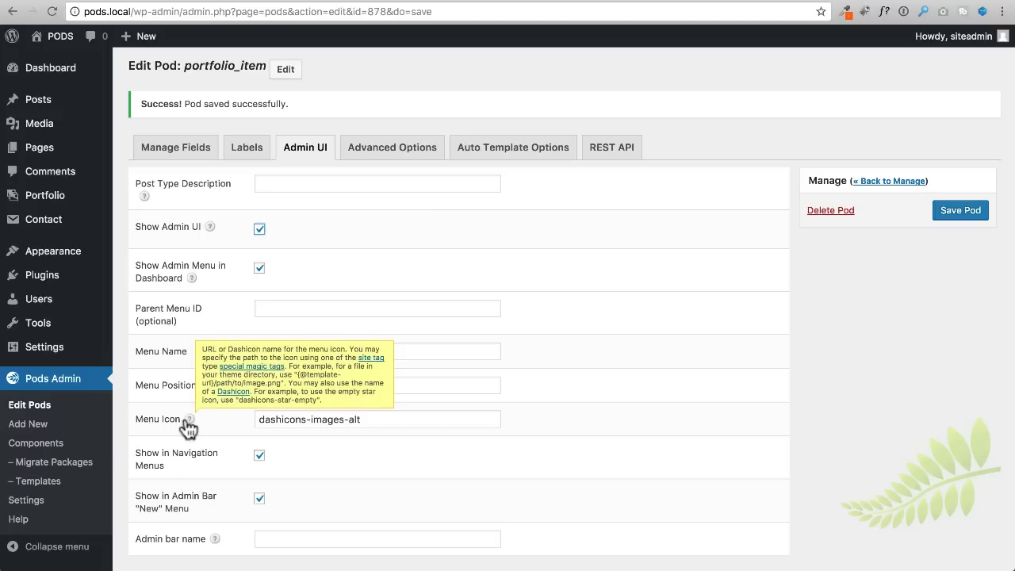
{"action": "left_click", "coordinate": [259, 269]}
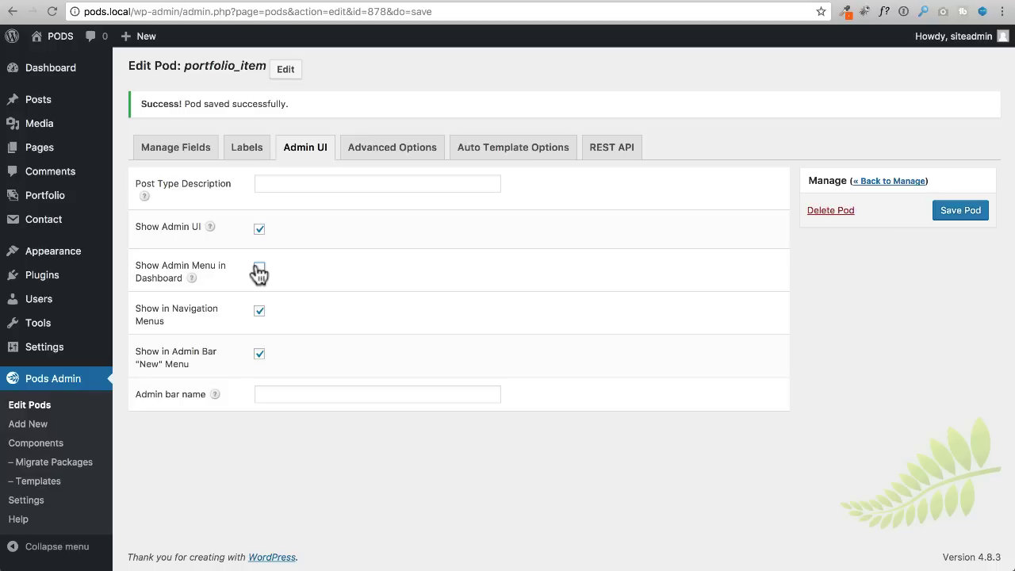
{"action": "left_click", "coordinate": [259, 270]}
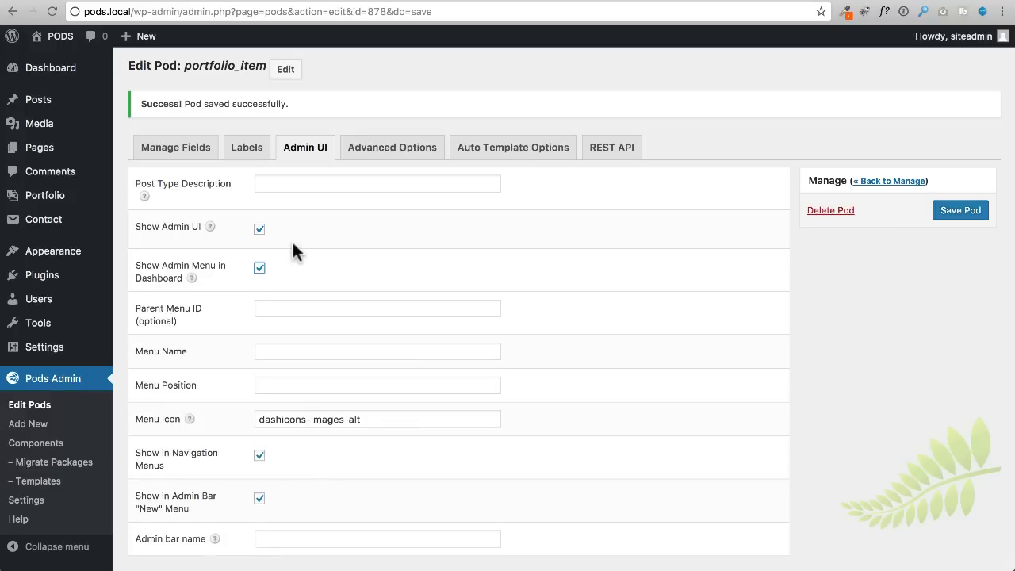
Review the pod's Advanced Options and enable its archive page
{"action": "left_click", "coordinate": [409, 151]}
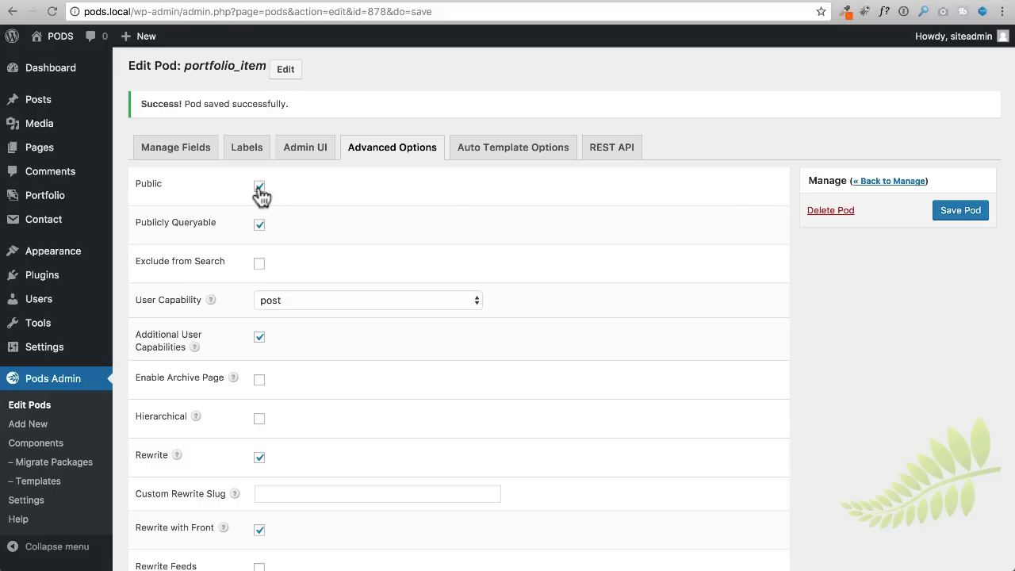
{"action": "mouse_move", "coordinate": [11, 204]}
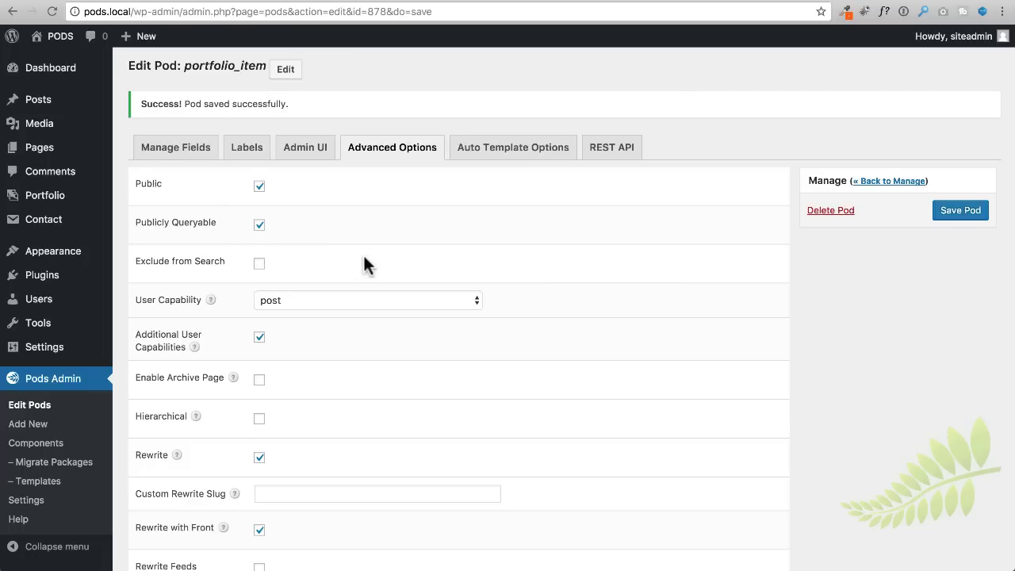
{"action": "scroll", "coordinate": [365, 259], "scroll_direction": "down", "scroll_amount": 4}
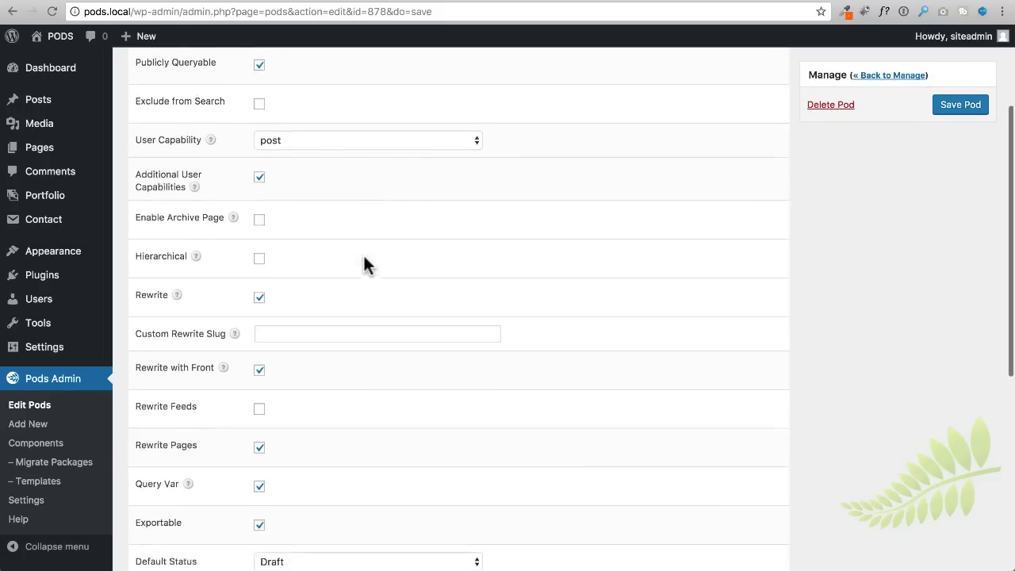
{"action": "scroll", "coordinate": [364, 256], "scroll_direction": "down", "scroll_amount": 1}
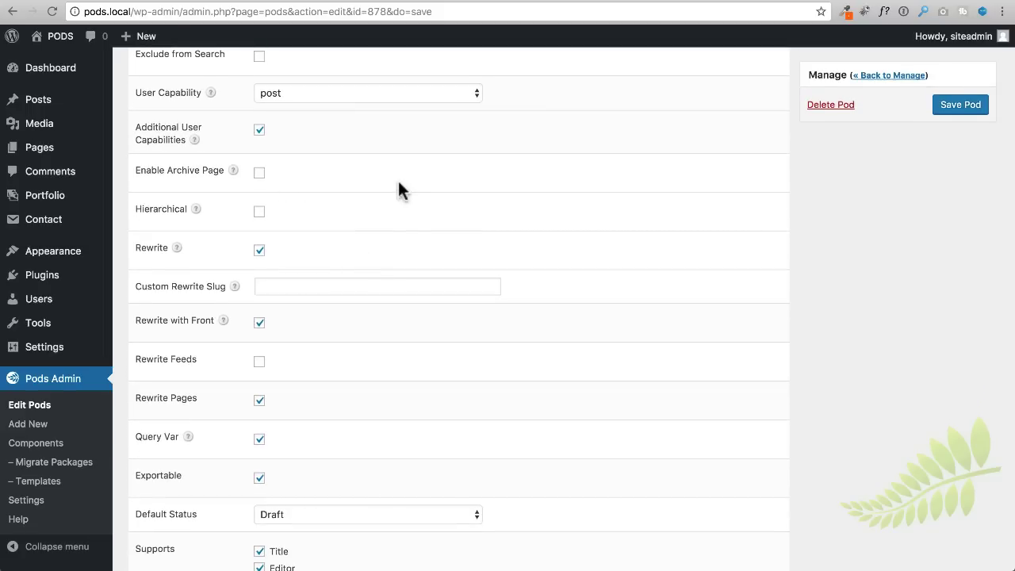
{"action": "left_click", "coordinate": [260, 173]}
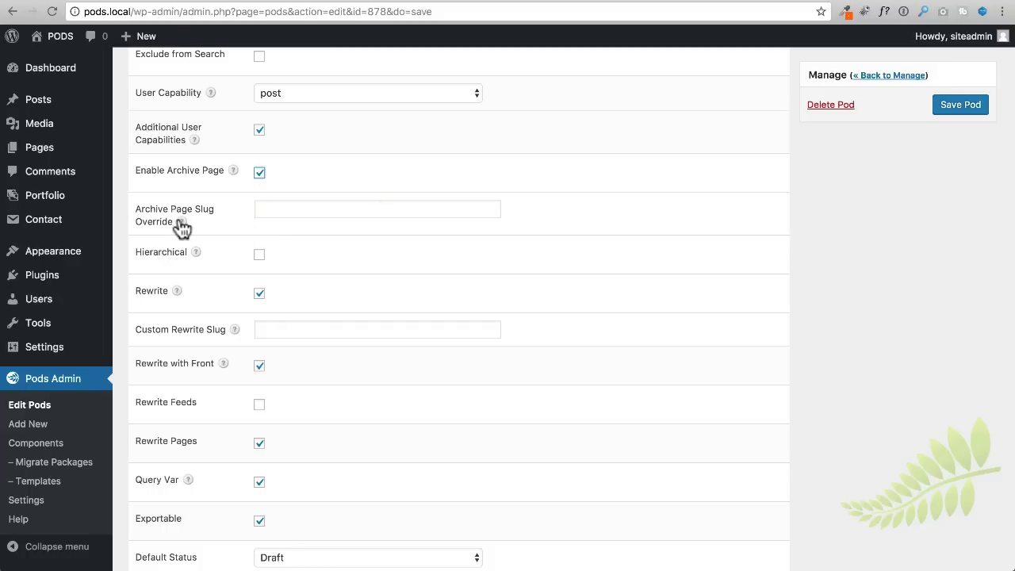
{"action": "mouse_move", "coordinate": [182, 223]}
Enable Featured Image and Revisions support for the pod, disable Editor support, and save the pod
{"action": "scroll", "coordinate": [366, 222], "scroll_direction": "down", "scroll_amount": 5}
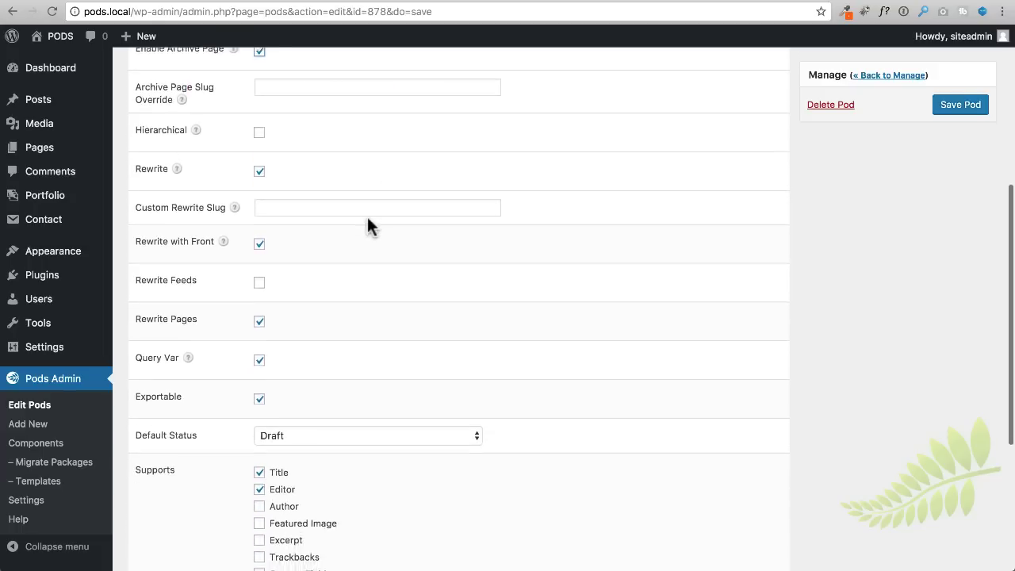
{"action": "scroll", "coordinate": [366, 215], "scroll_direction": "down", "scroll_amount": 4}
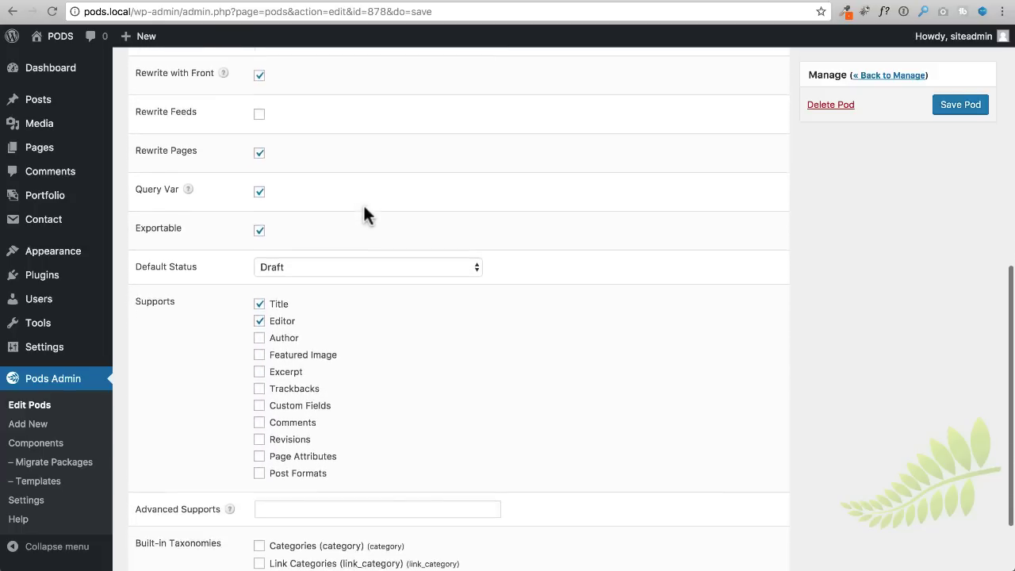
{"action": "scroll", "coordinate": [376, 214], "scroll_direction": "down", "scroll_amount": 2}
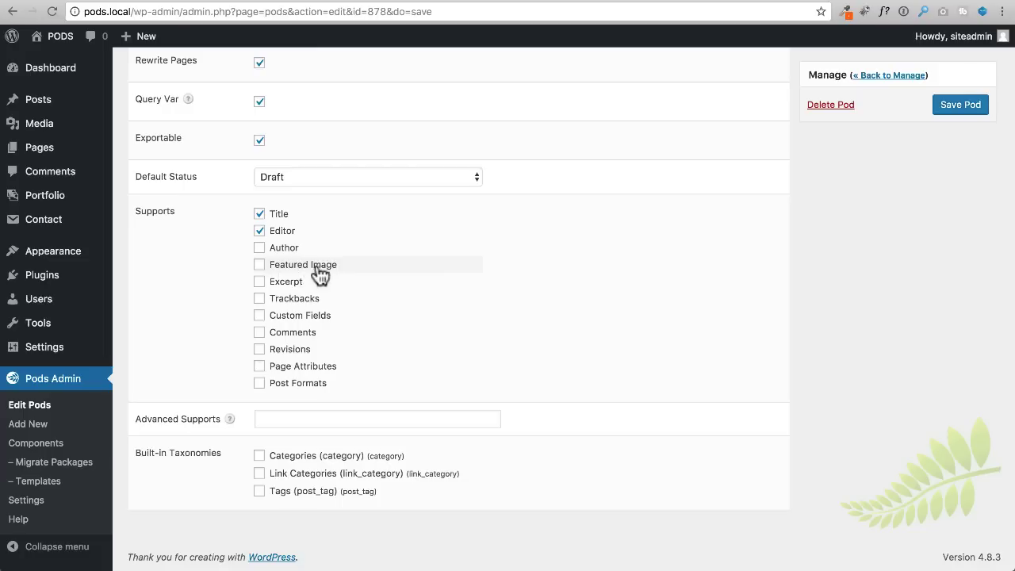
{"action": "left_click", "coordinate": [262, 268]}
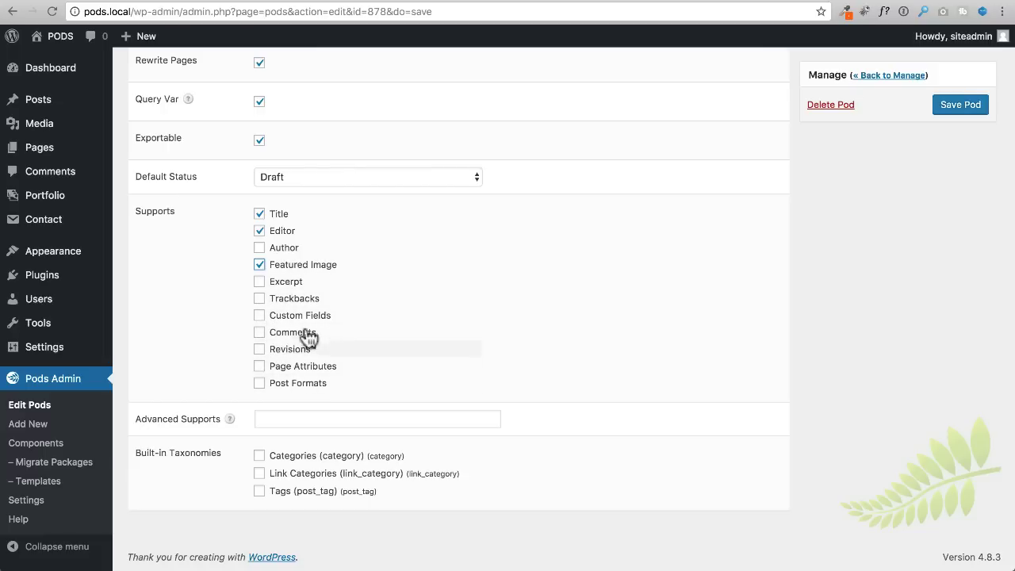
{"action": "left_click", "coordinate": [262, 353]}
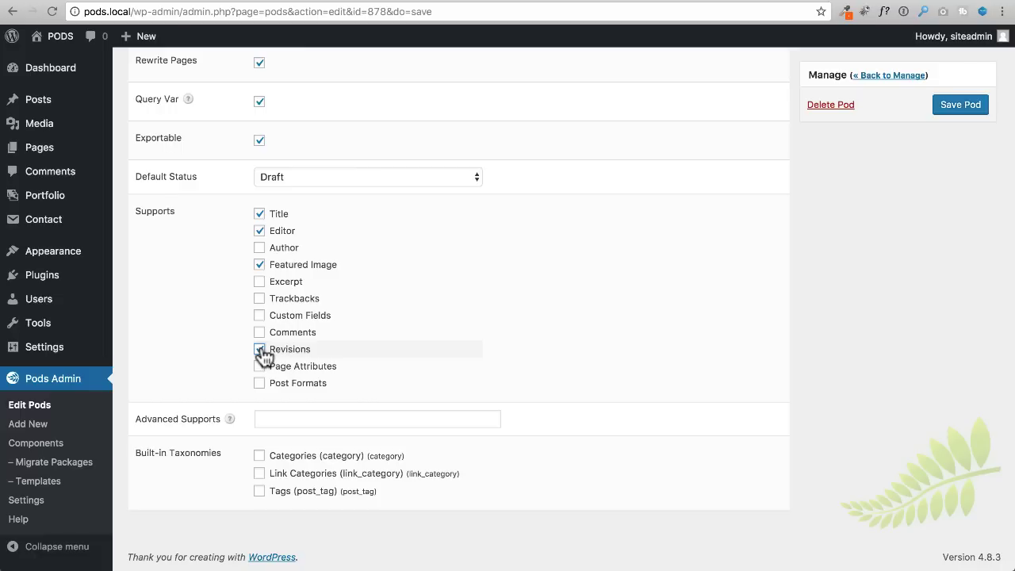
{"action": "left_click", "coordinate": [260, 231]}
{"action": "scroll", "coordinate": [548, 422], "scroll_direction": "up", "scroll_amount": 10}
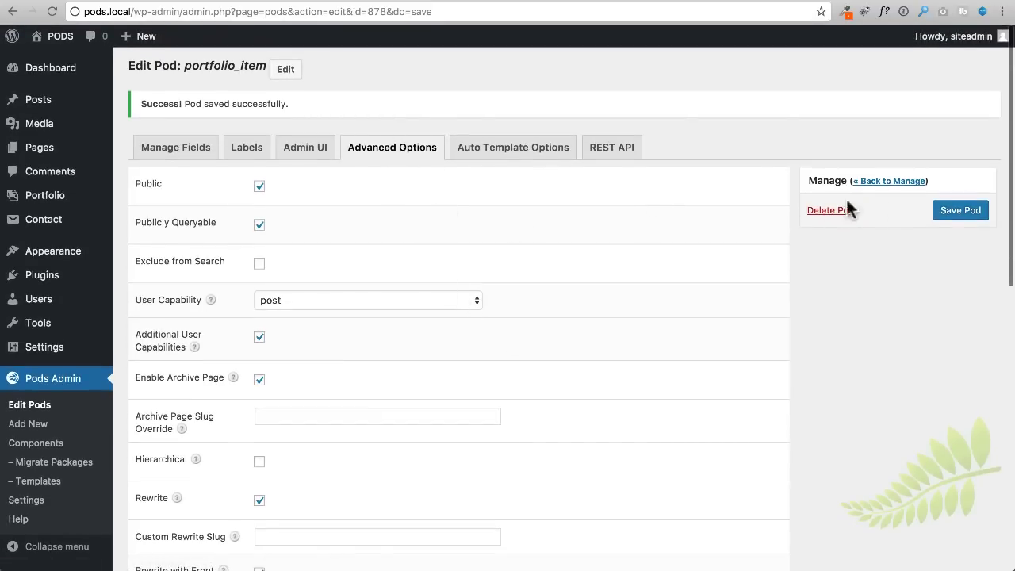
{"action": "left_click", "coordinate": [952, 210]}
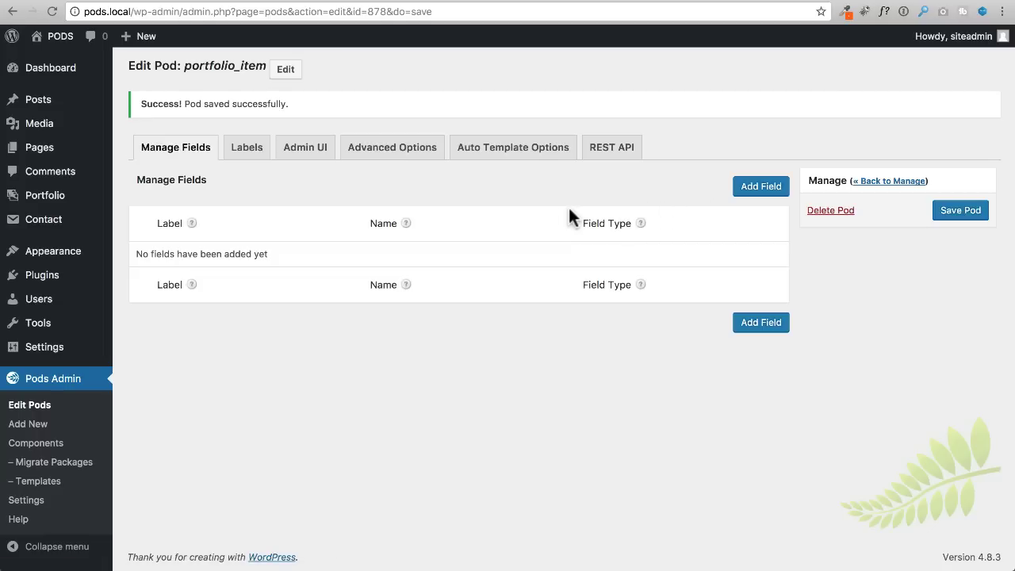
Review the portfolio_item pod's Auto Template Options and REST API settings, and return to its field management
{"action": "left_click", "coordinate": [501, 150]}
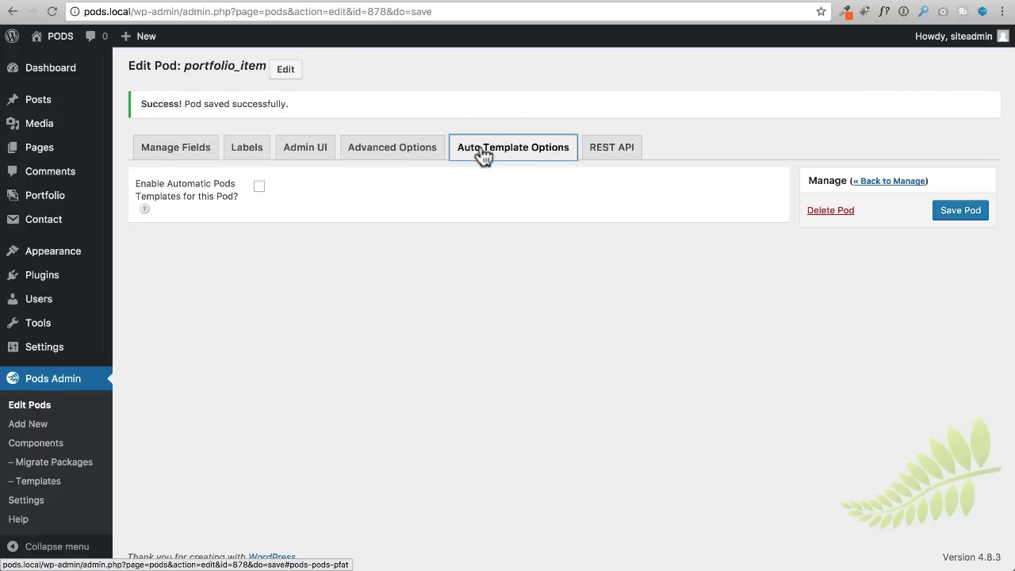
{"action": "left_click", "coordinate": [624, 156]}
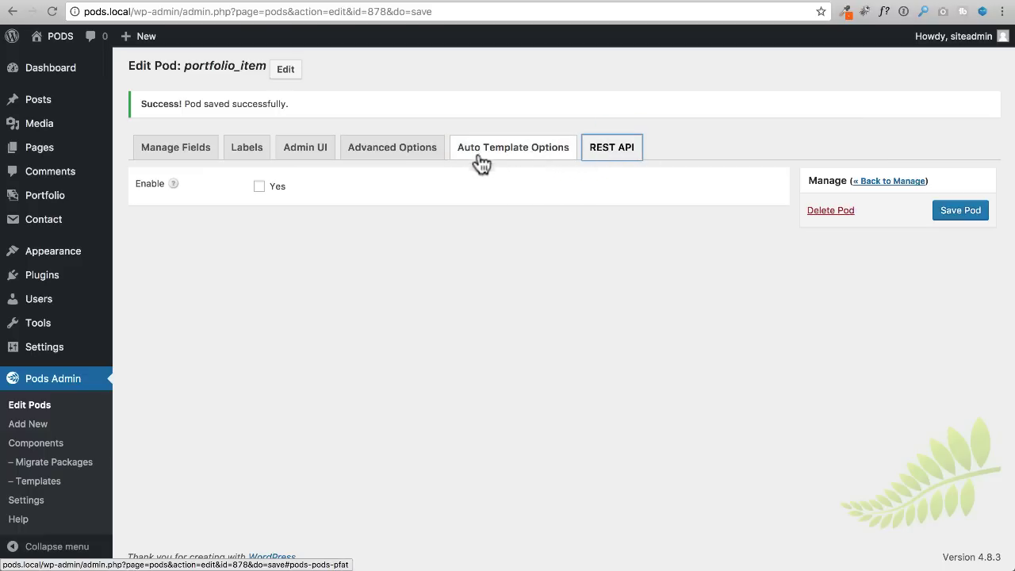
{"action": "left_click", "coordinate": [175, 153]}
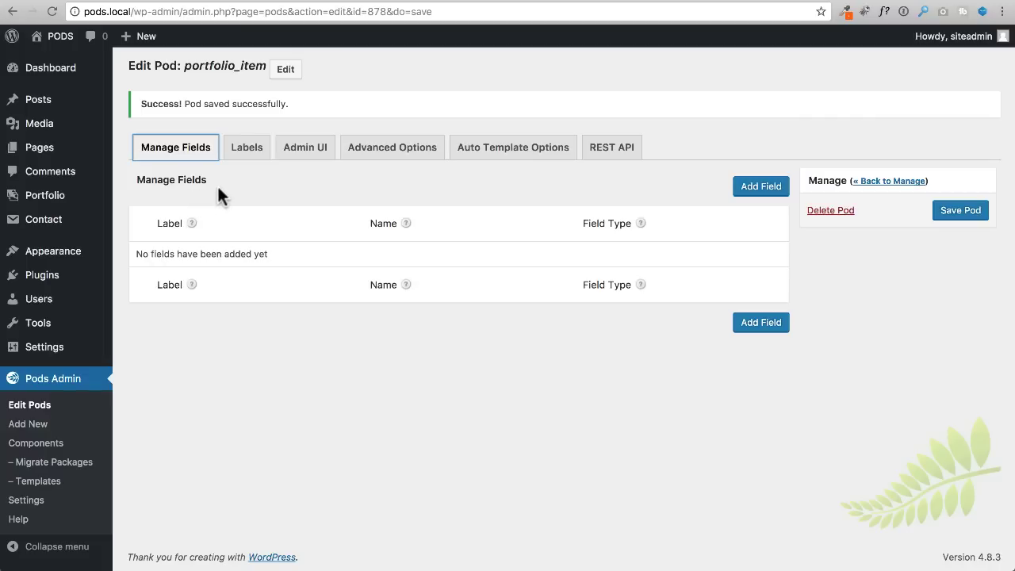
Open a blank new portfolio item in a separate browser tab, examine its edit form, and return to the pod's field management
{"action": "mouse_move", "coordinate": [59, 200]}
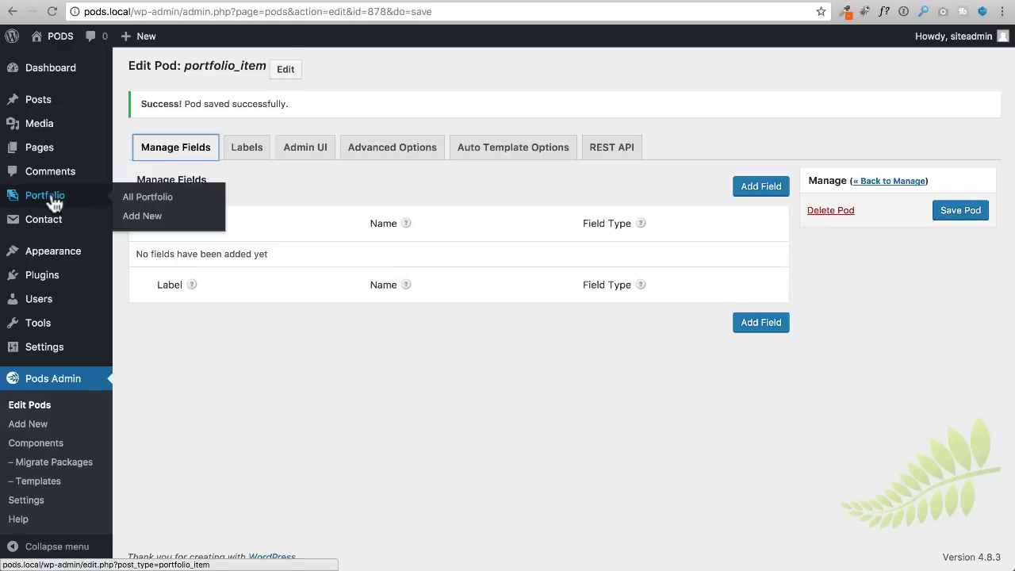
{"action": "left_click", "coordinate": [142, 216]}
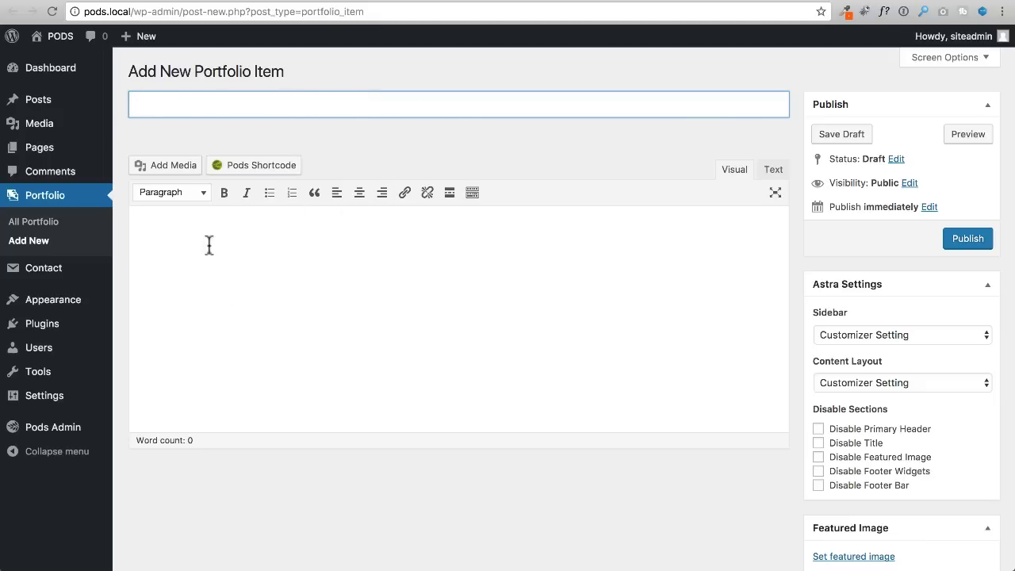
{"action": "scroll", "coordinate": [752, 296], "scroll_direction": "down", "scroll_amount": 1}
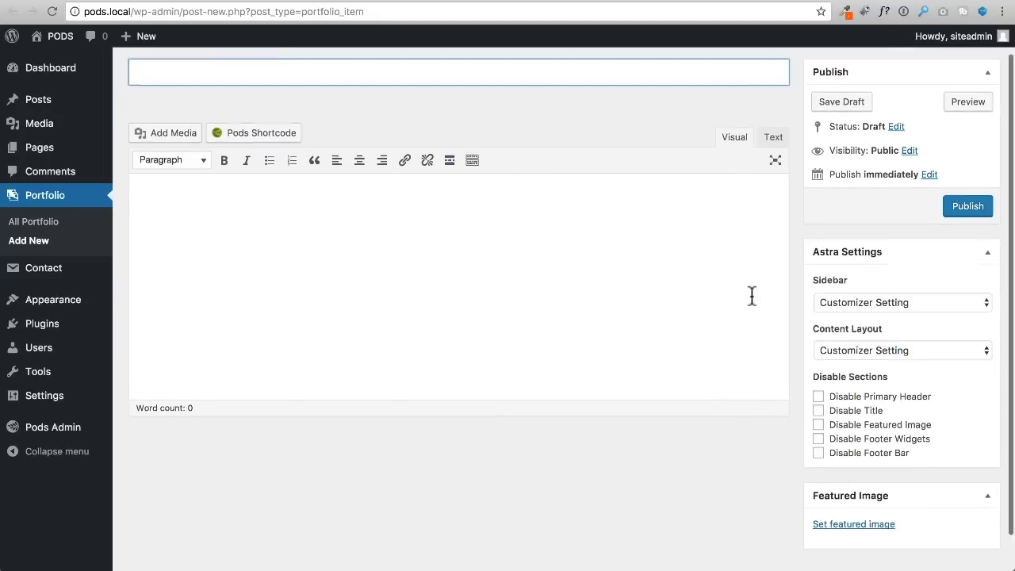
{"action": "scroll", "coordinate": [752, 296], "scroll_direction": "down", "scroll_amount": 1}
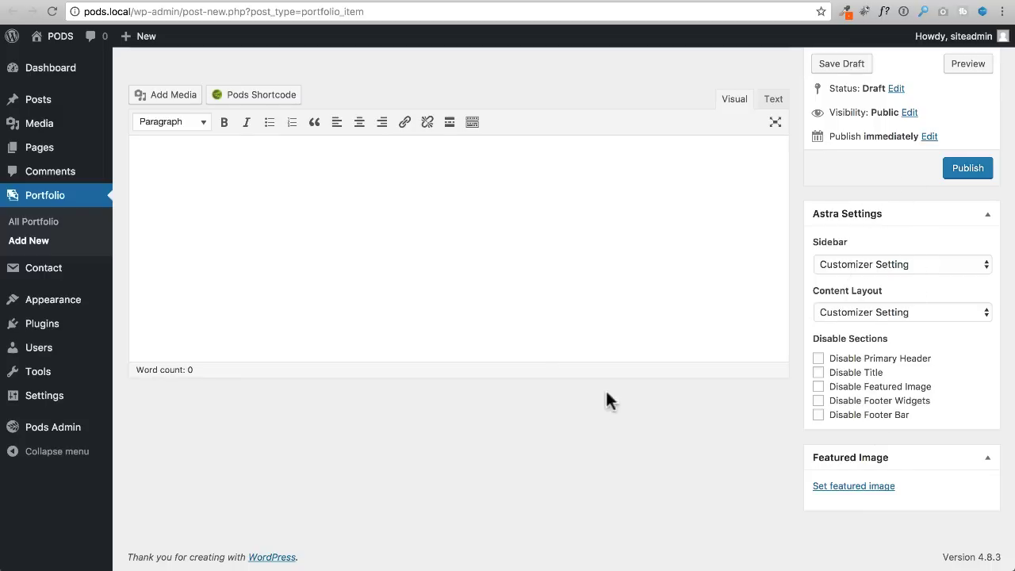
{"action": "scroll", "coordinate": [607, 393], "scroll_direction": "up", "scroll_amount": 2}
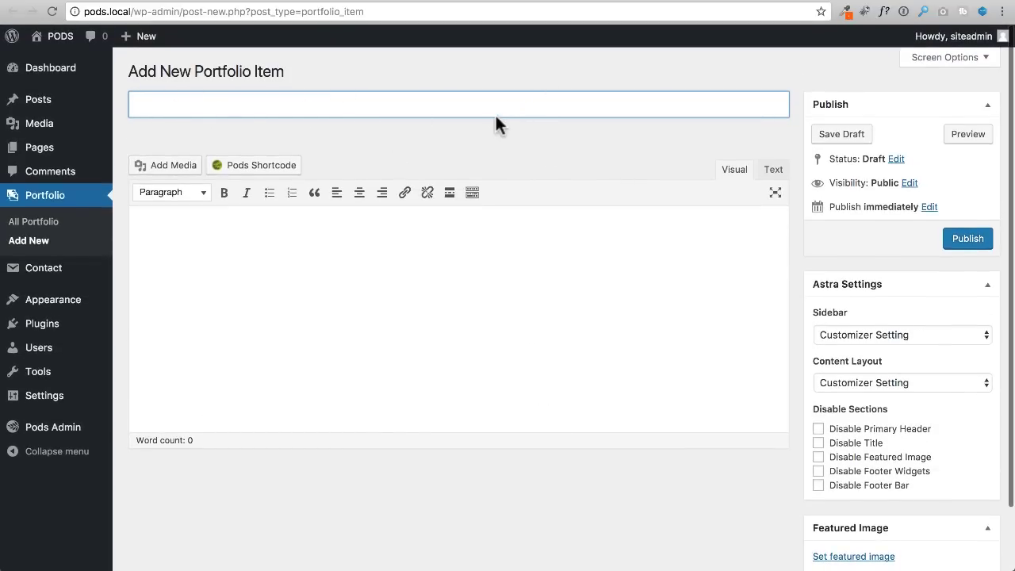
{"action": "scroll", "coordinate": [374, 119], "scroll_direction": "down", "scroll_amount": 2}
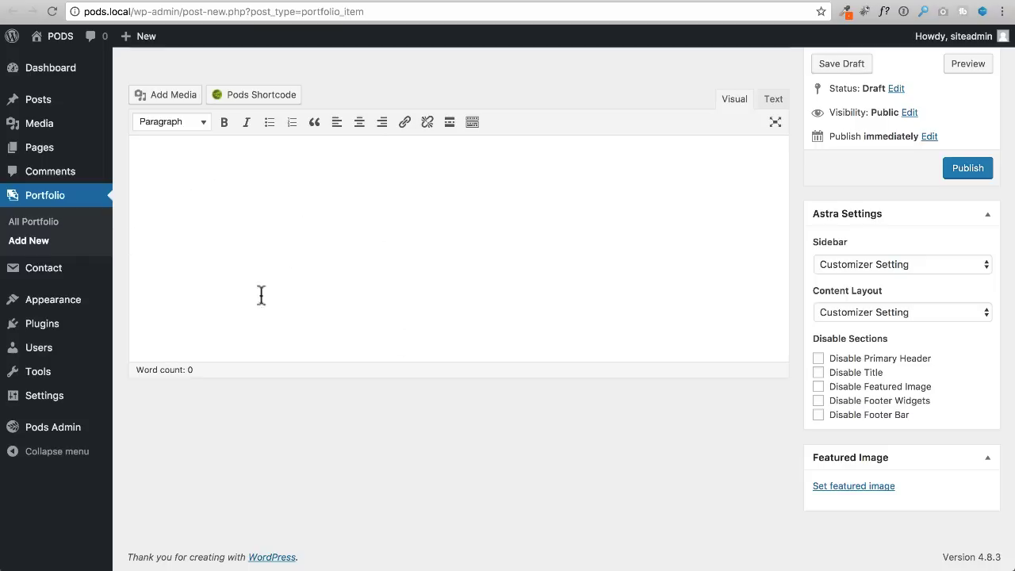
{"action": "scroll", "coordinate": [487, 288], "scroll_direction": "up", "scroll_amount": 2}
{"action": "left_click", "coordinate": [496, 102]}
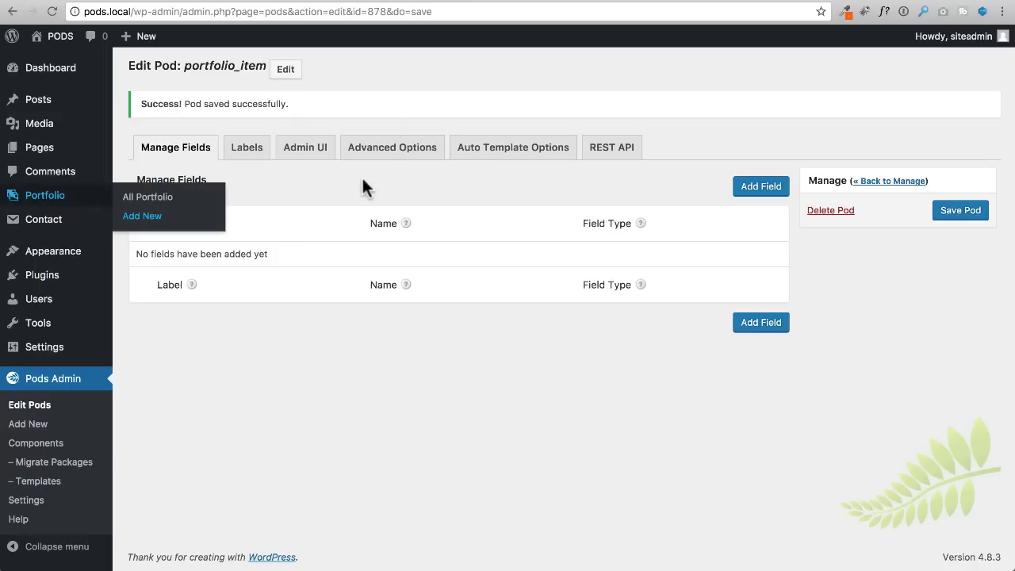
{"action": "left_click", "coordinate": [353, 187]}
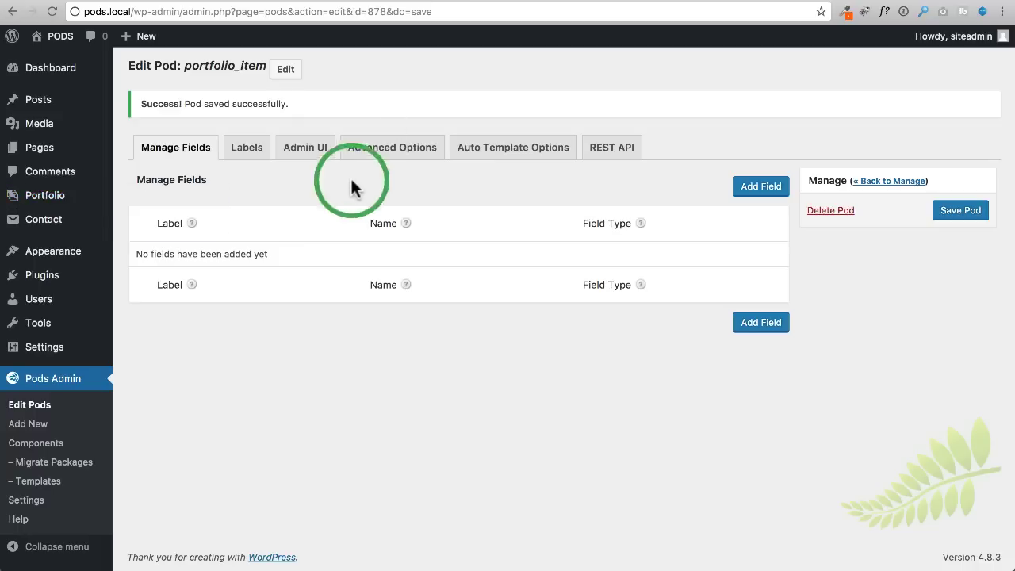
Add a new field to the portfolio_item pod with the label Website and the name website
{"action": "left_click", "coordinate": [773, 194]}
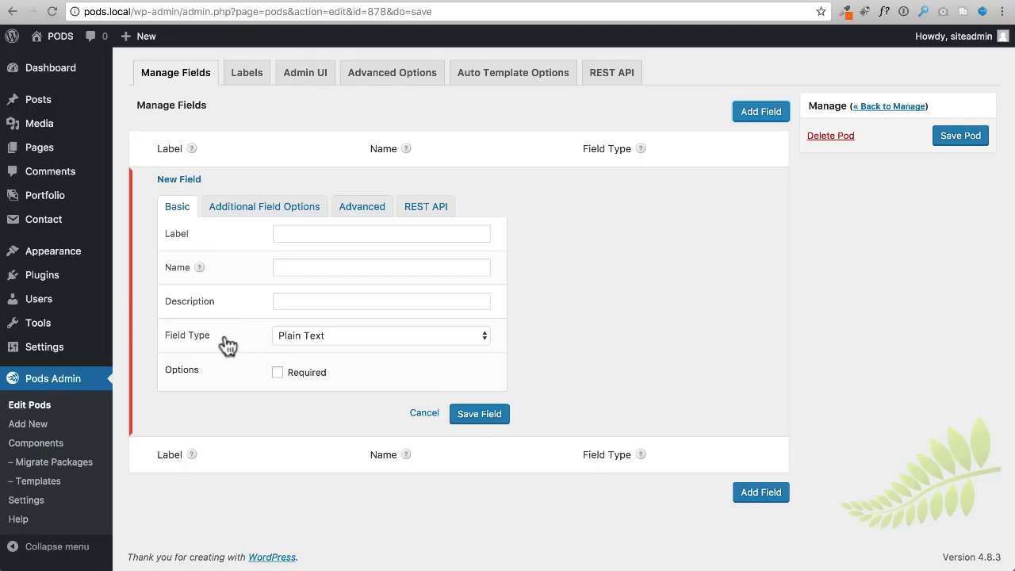
{"action": "left_click", "coordinate": [381, 234]}
{"action": "type", "text": "Website"}
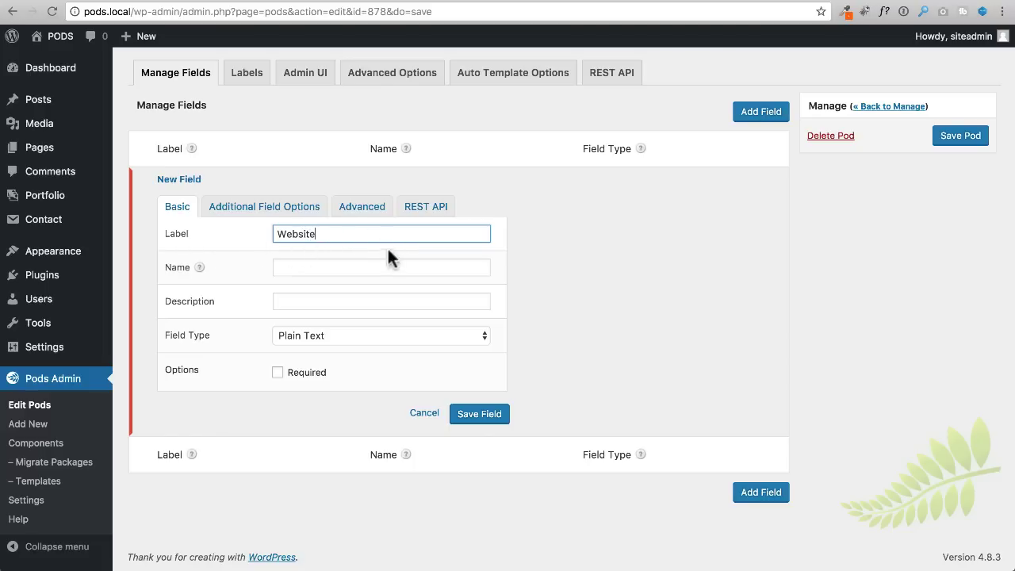
{"action": "left_click", "coordinate": [403, 270]}
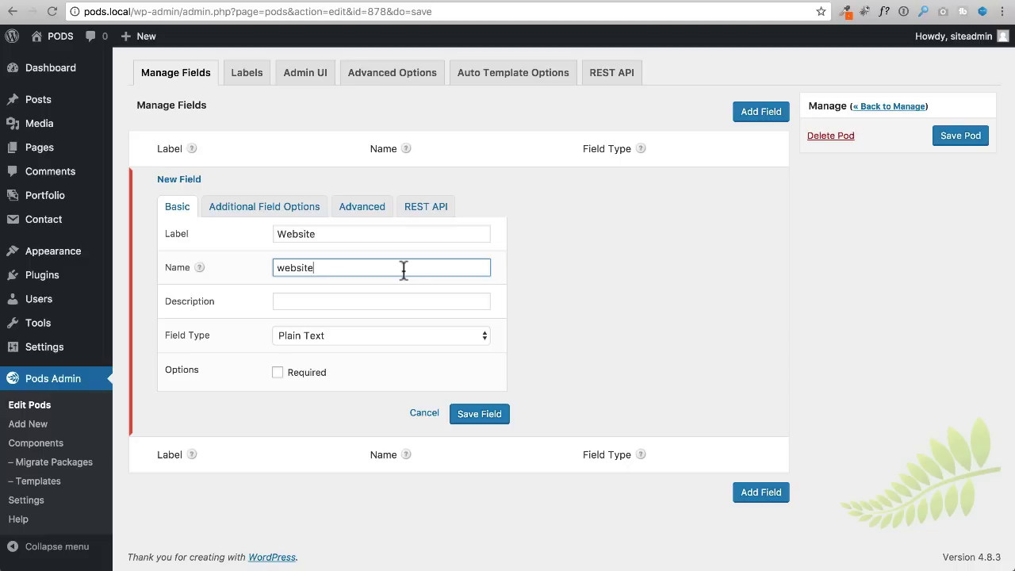
{"action": "left_click", "coordinate": [400, 304]}
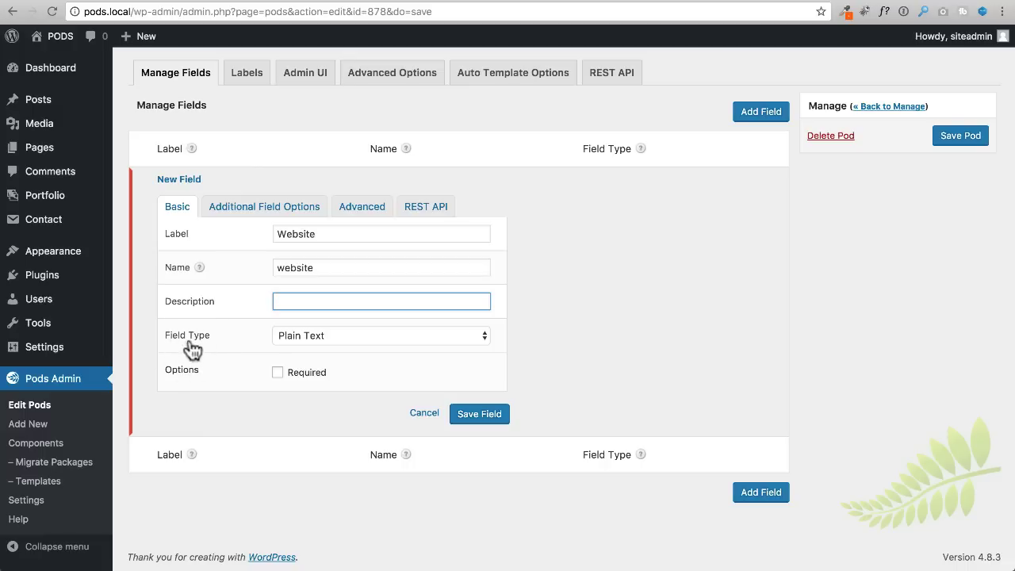
Examine the available field types and compare the Visual and Text modes of the new portfolio item's editor
{"action": "left_click", "coordinate": [377, 334]}
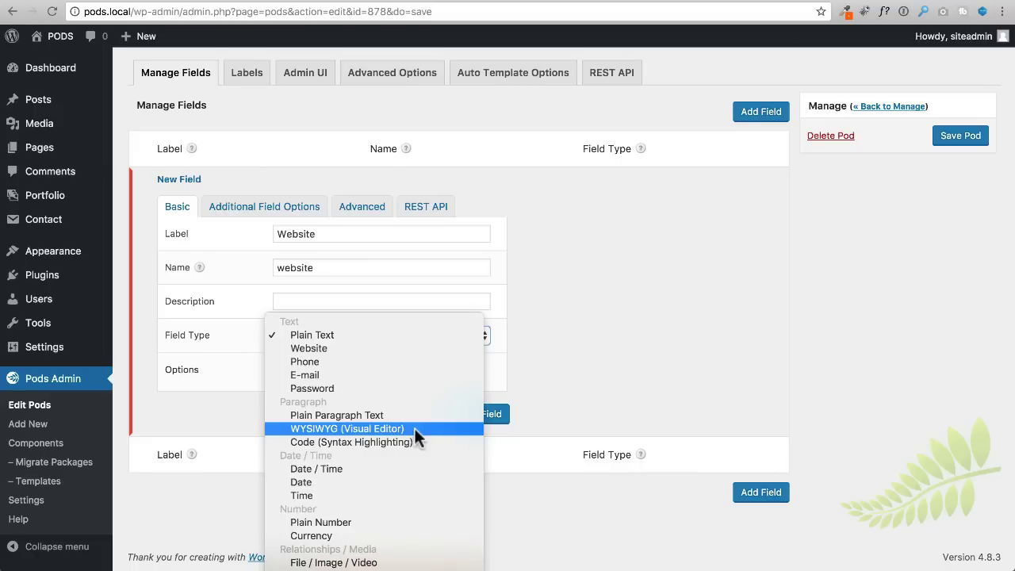
{"action": "key", "text": "Escape"}
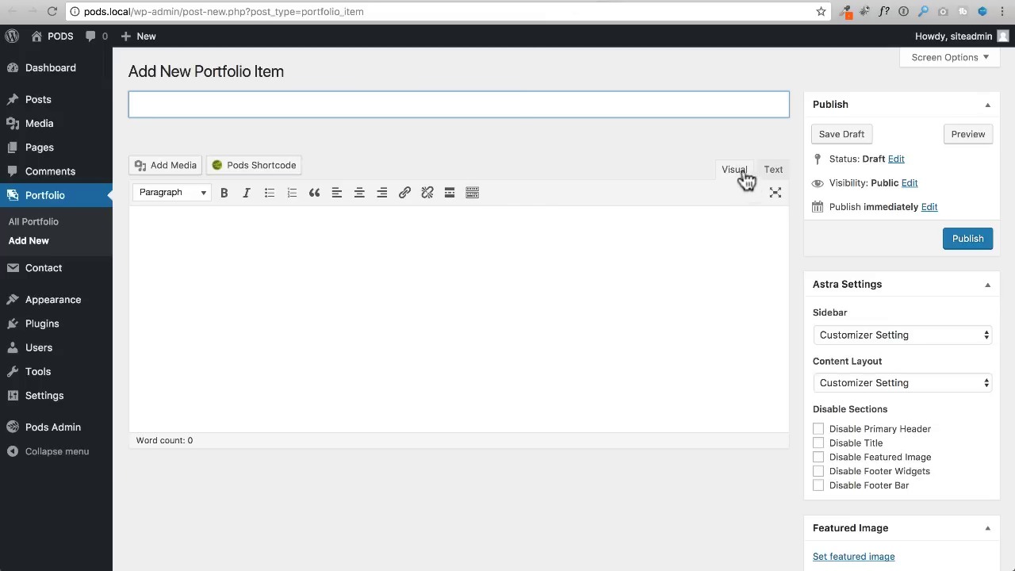
{"action": "left_click", "coordinate": [777, 171]}
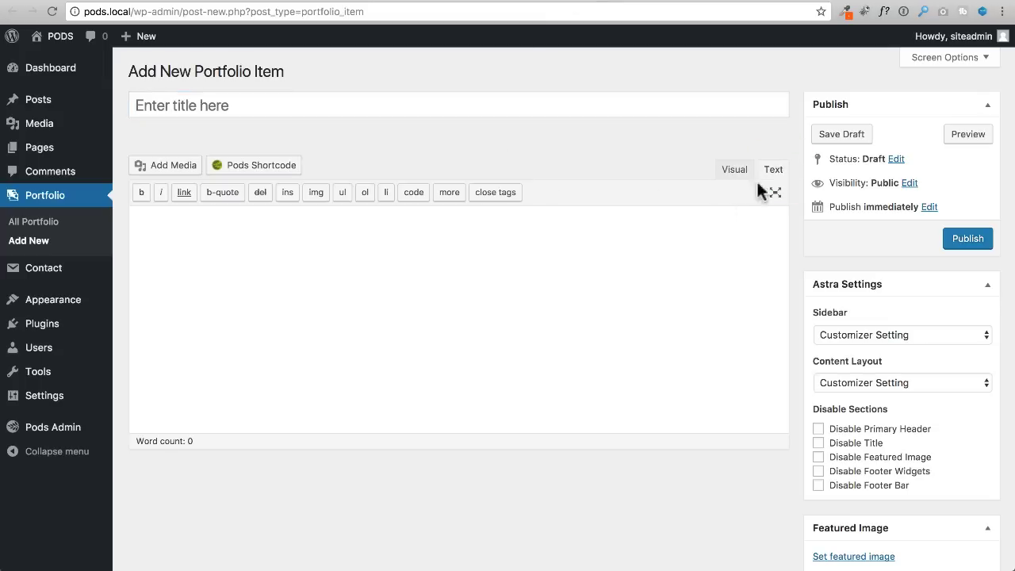
{"action": "left_click", "coordinate": [743, 173]}
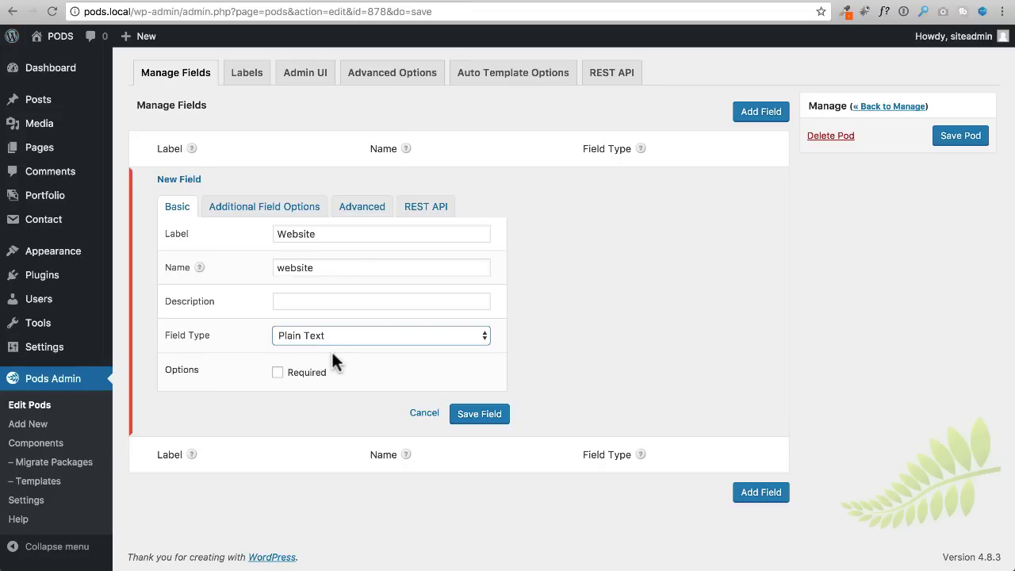
{"action": "left_click", "coordinate": [341, 334]}
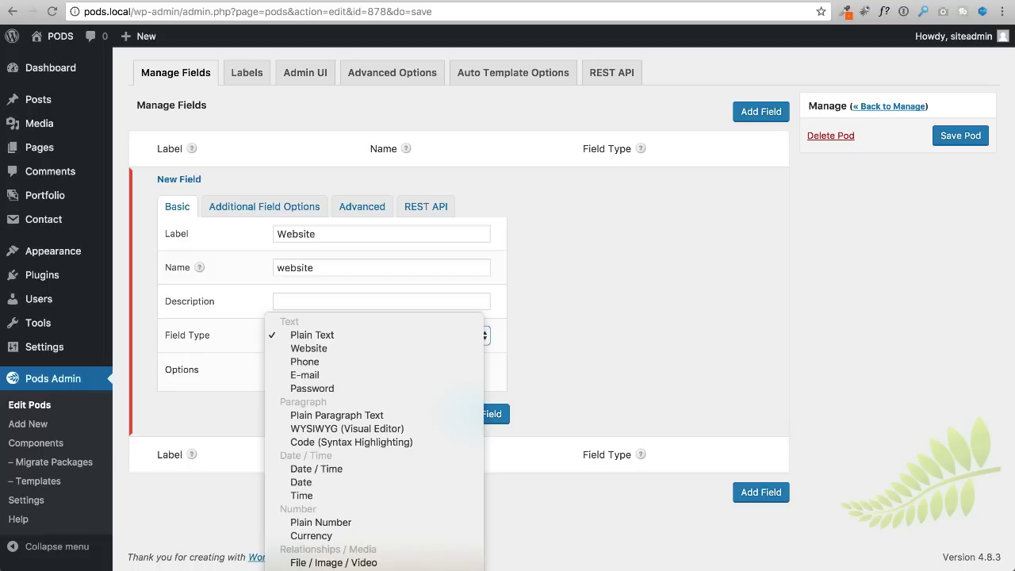
{"action": "left_click", "coordinate": [647, 327]}
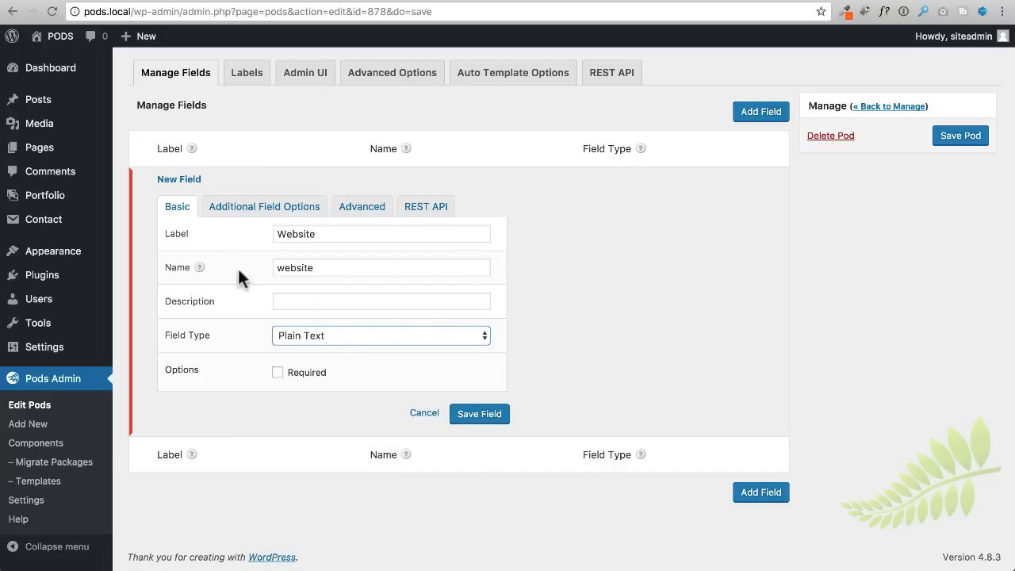
Set the new field's type to Website and make the field required
{"action": "left_click", "coordinate": [376, 334]}
{"action": "left_click", "coordinate": [335, 352]}
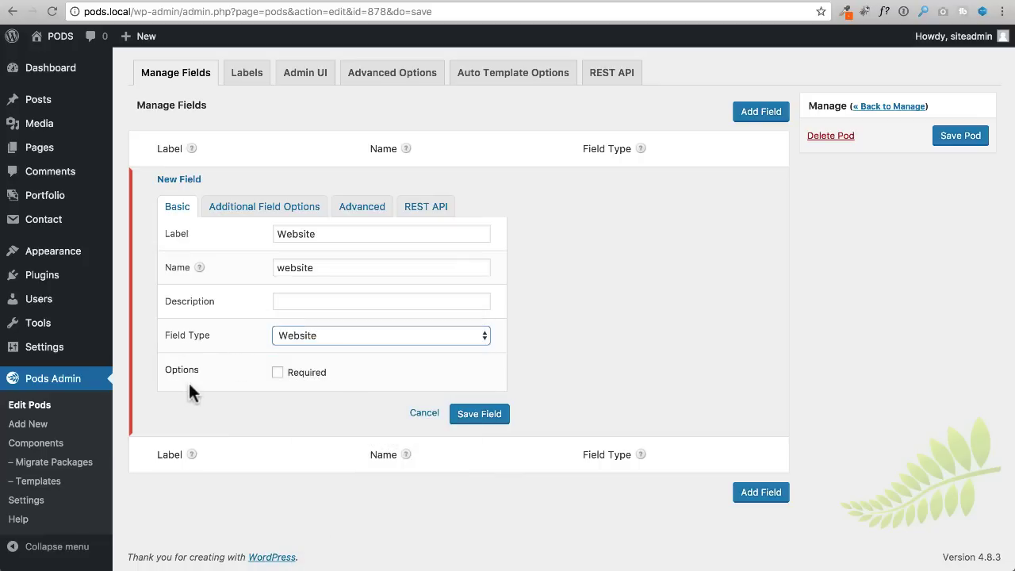
{"action": "left_click", "coordinate": [278, 373]}
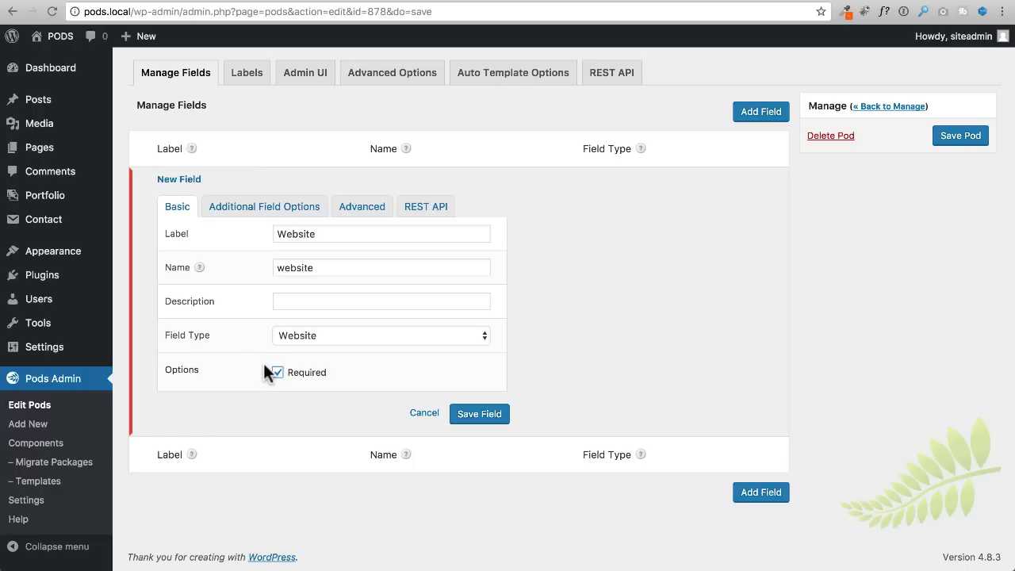
Review the Website field's additional options, including its URL format choices, and its advanced visual, value and visibility settings
{"action": "left_click", "coordinate": [262, 207]}
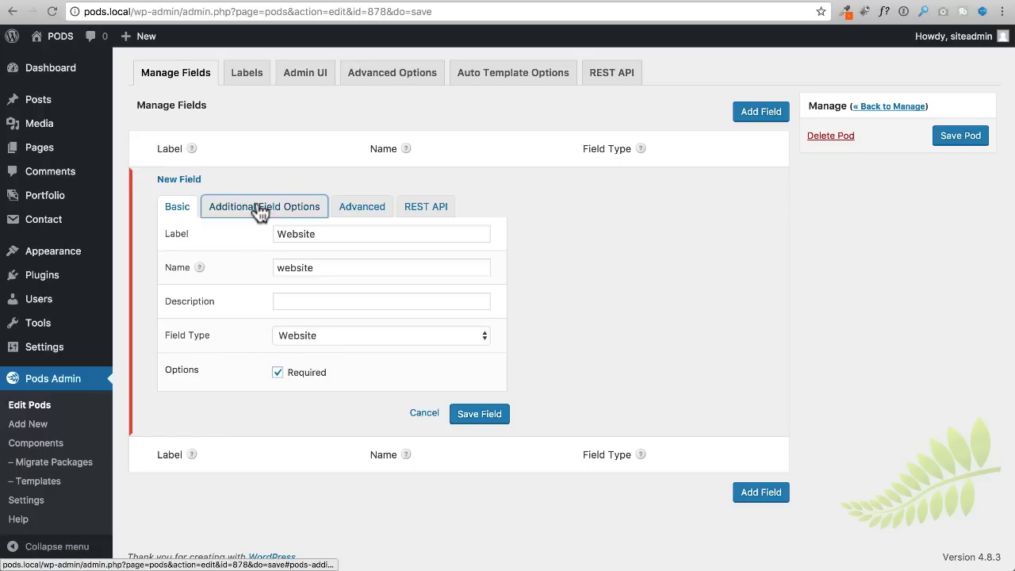
{"action": "scroll", "coordinate": [285, 263], "scroll_direction": "down", "scroll_amount": 3}
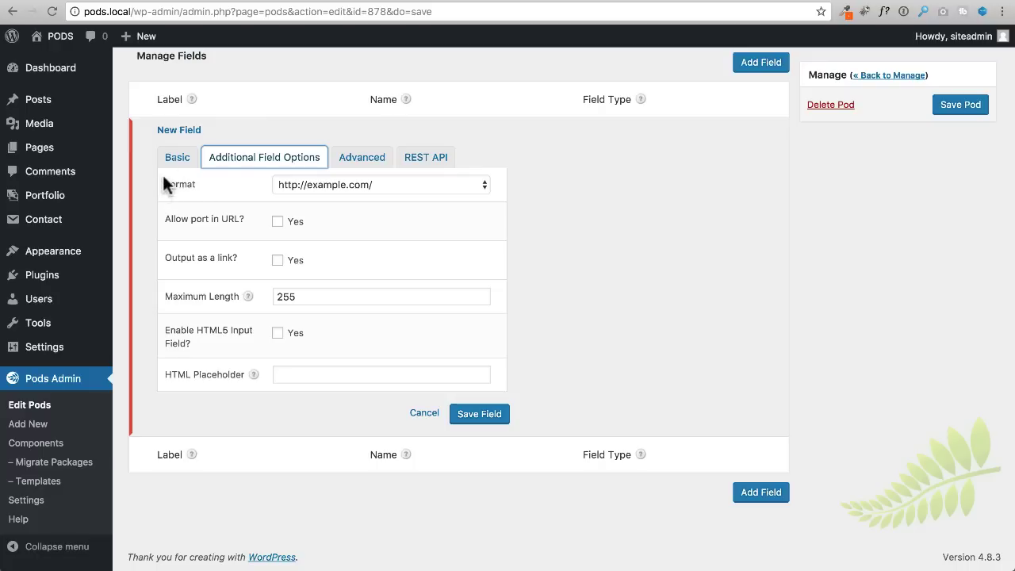
{"action": "left_click", "coordinate": [345, 184]}
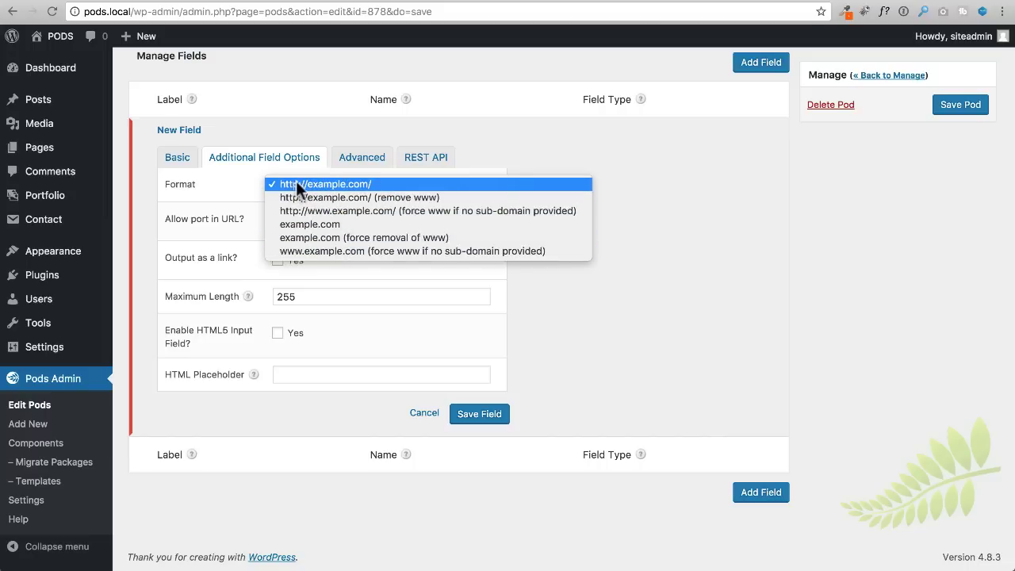
{"action": "left_click", "coordinate": [645, 242]}
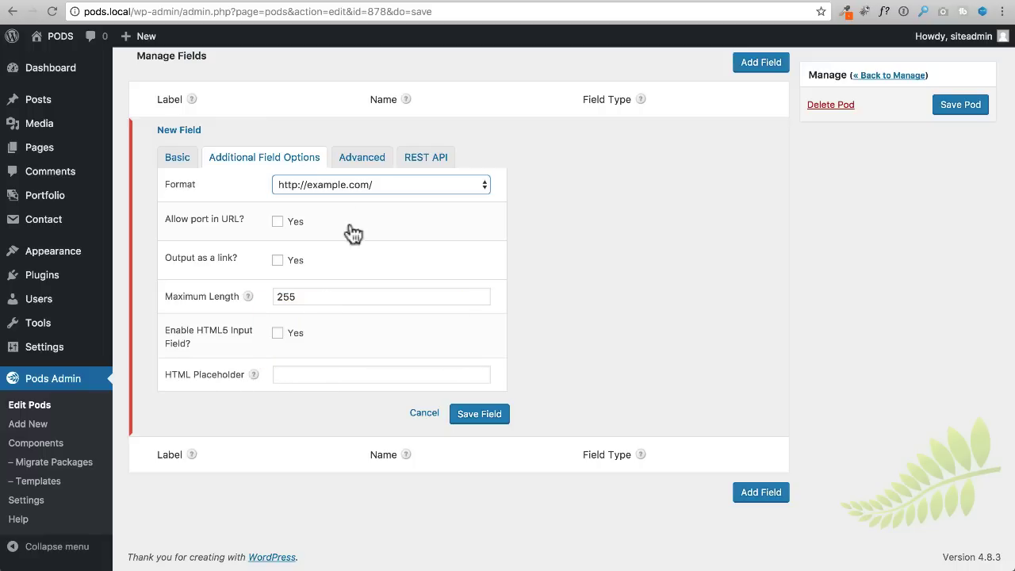
{"action": "left_click", "coordinate": [363, 157]}
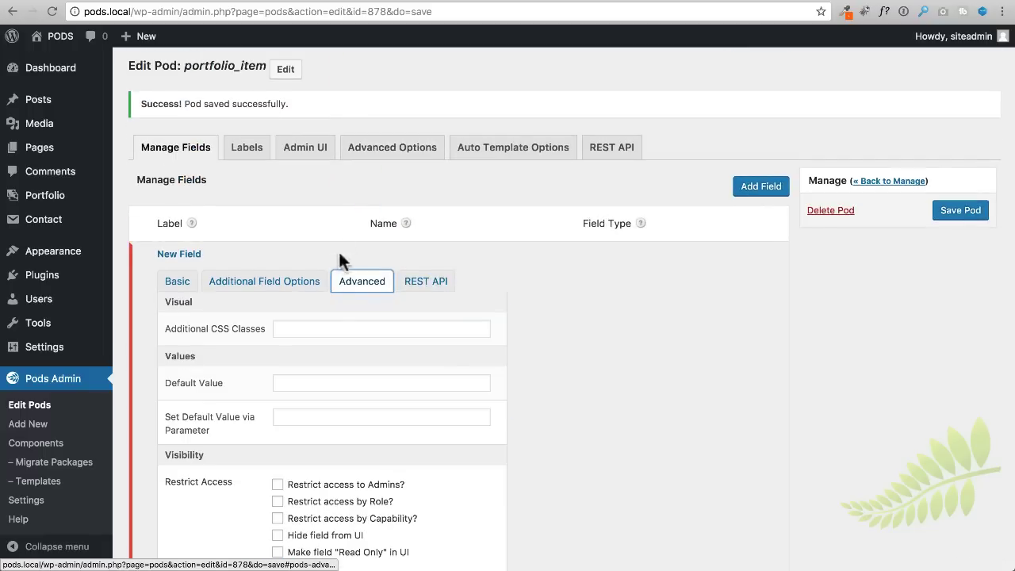
{"action": "scroll", "coordinate": [329, 274], "scroll_direction": "down", "scroll_amount": 3}
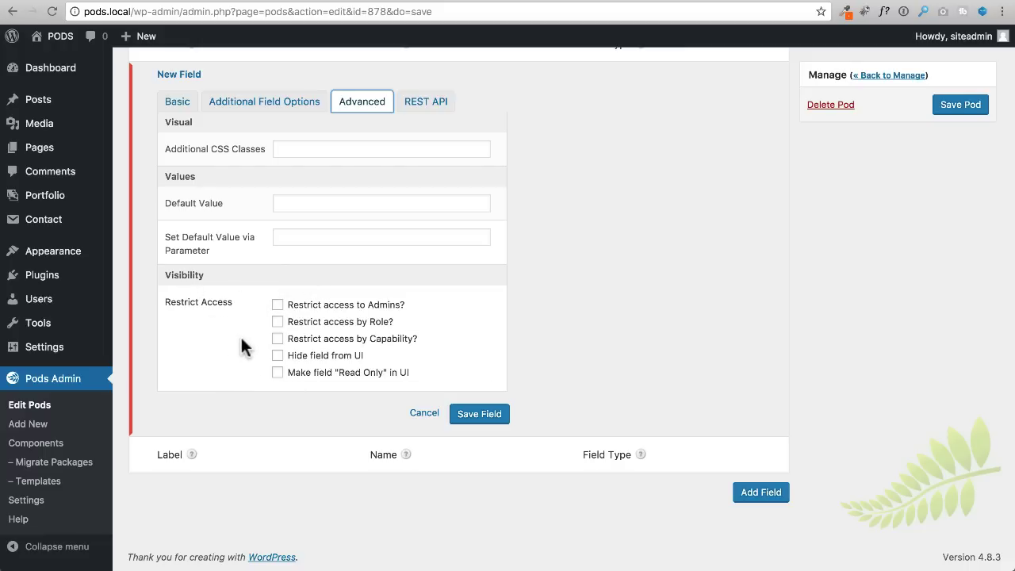
Save the new Website field and save the portfolio_item pod
{"action": "left_click", "coordinate": [484, 423]}
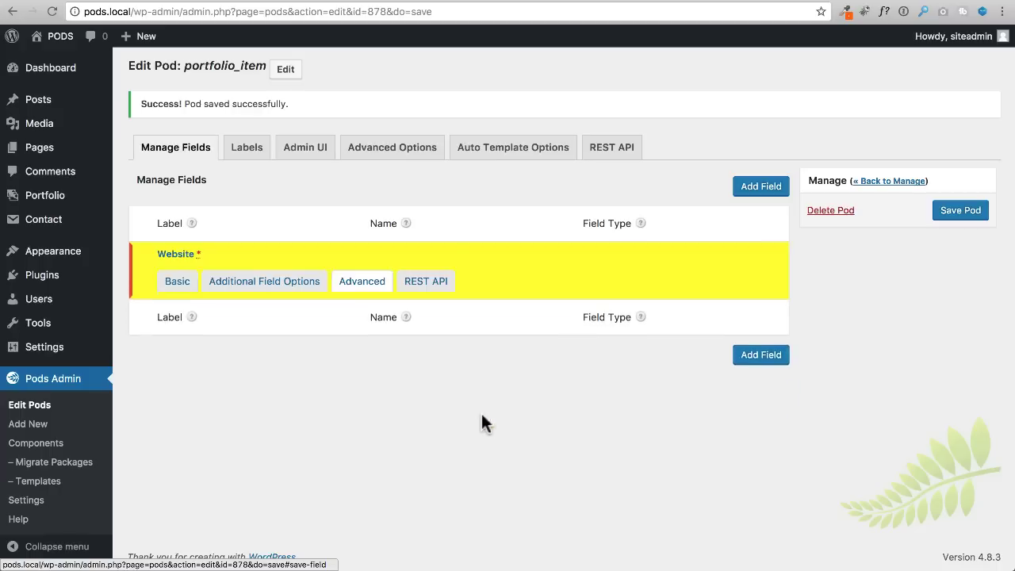
{"action": "mouse_move", "coordinate": [218, 250]}
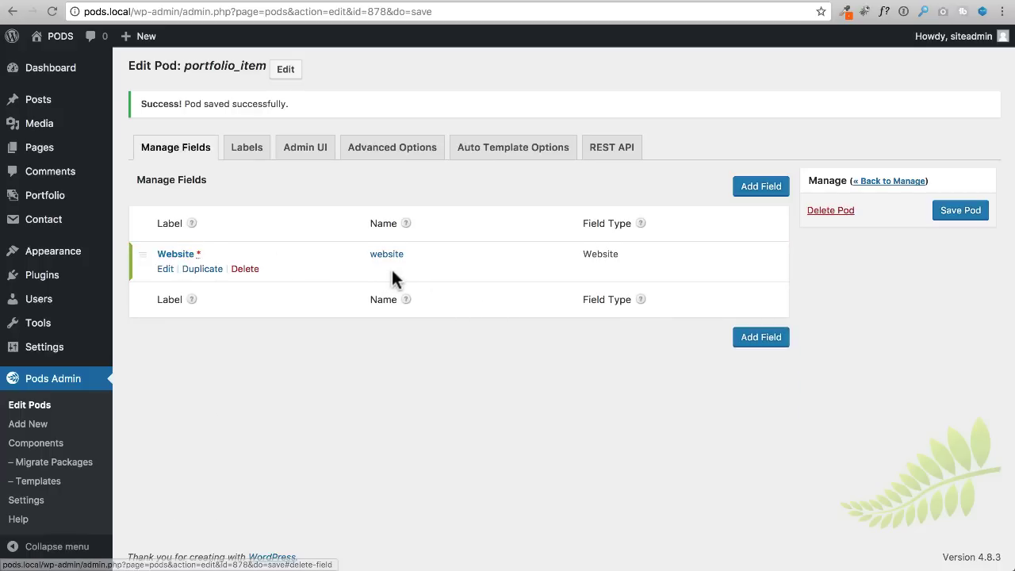
{"action": "left_click", "coordinate": [964, 212]}
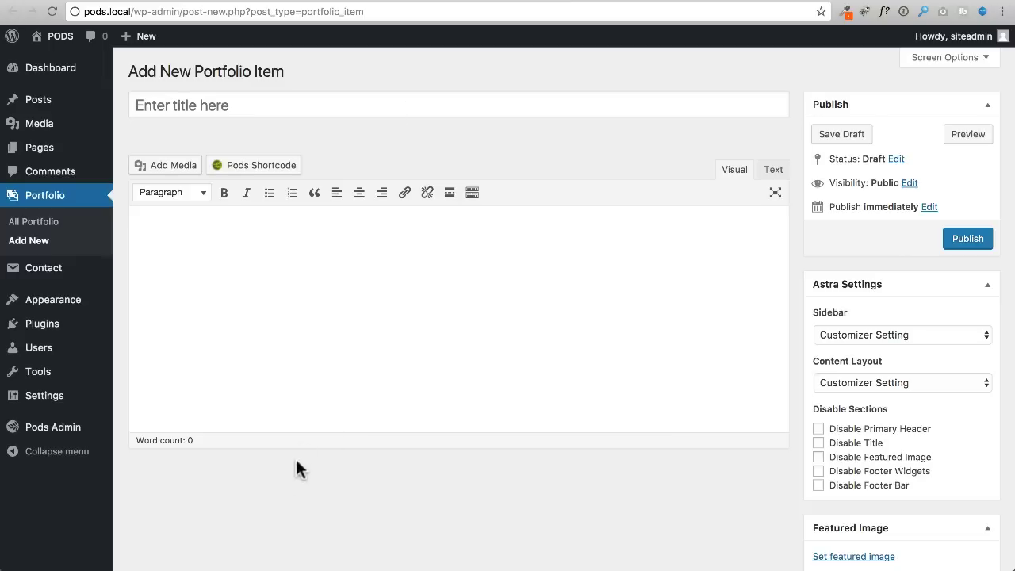
Reload the new portfolio item form, check its More Fields section for the Website field, and return to the pod editor
{"action": "left_click", "coordinate": [51, 13]}
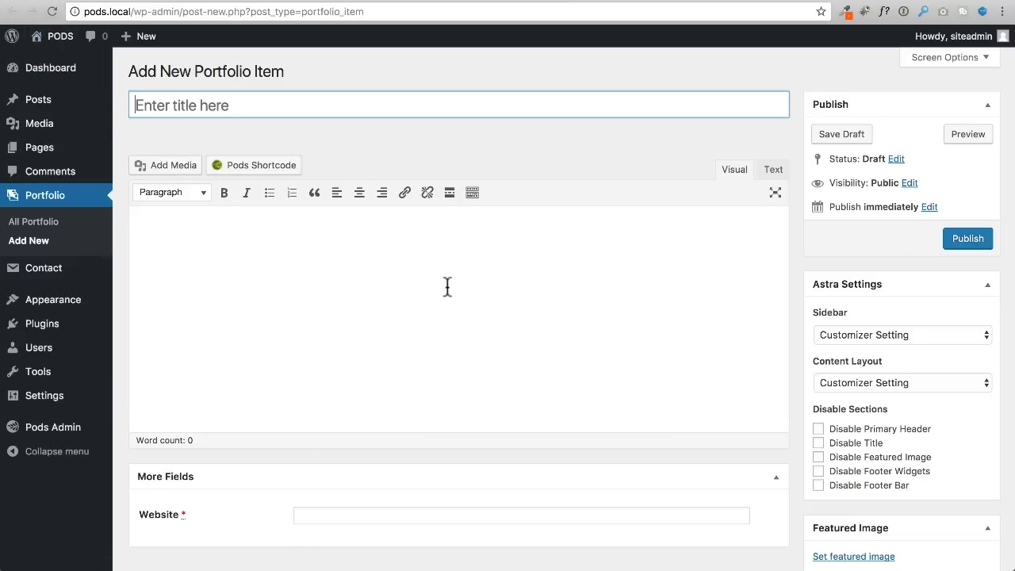
{"action": "scroll", "coordinate": [429, 302], "scroll_direction": "down", "scroll_amount": 2}
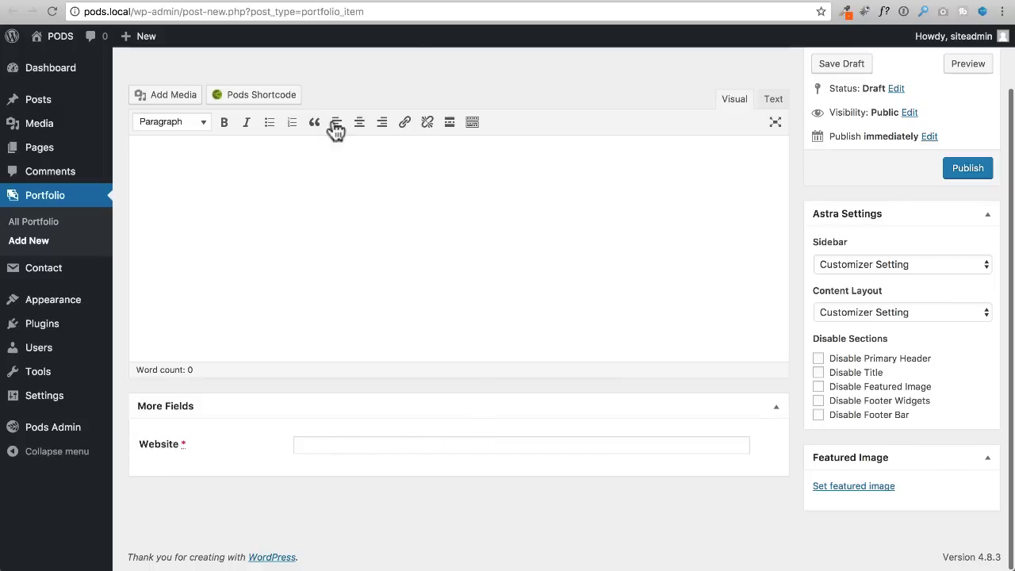
{"action": "left_click", "coordinate": [431, 2]}
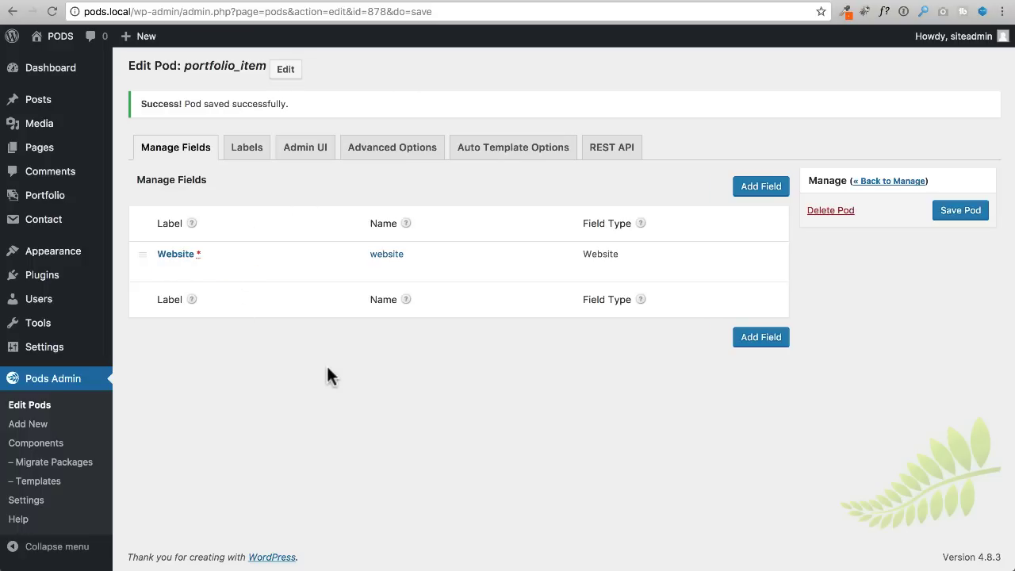
Add a new field labelled Video to the portfolio_item pod
{"action": "mouse_move", "coordinate": [257, 284]}
{"action": "mouse_move", "coordinate": [700, 252]}
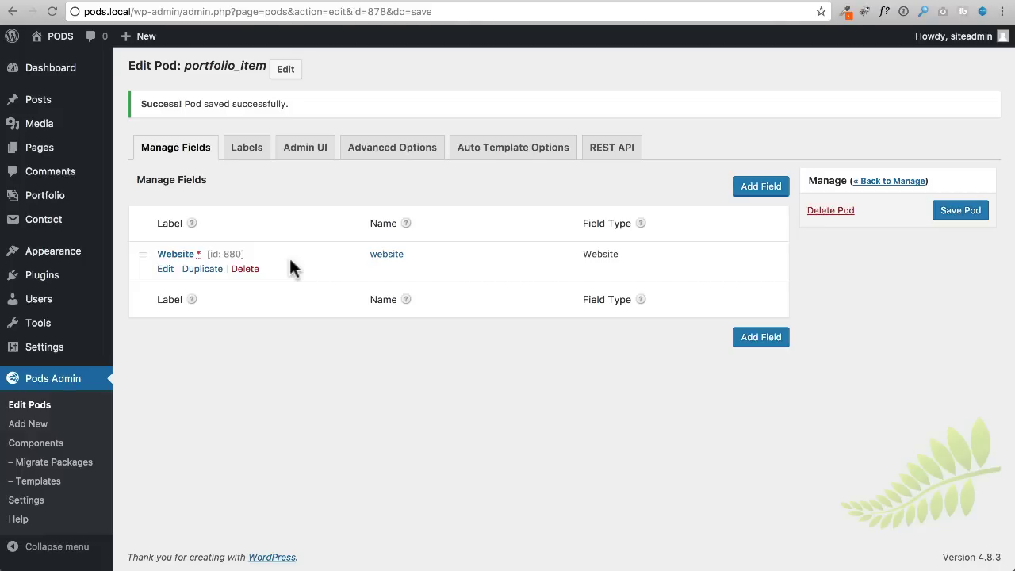
{"action": "left_click", "coordinate": [767, 189]}
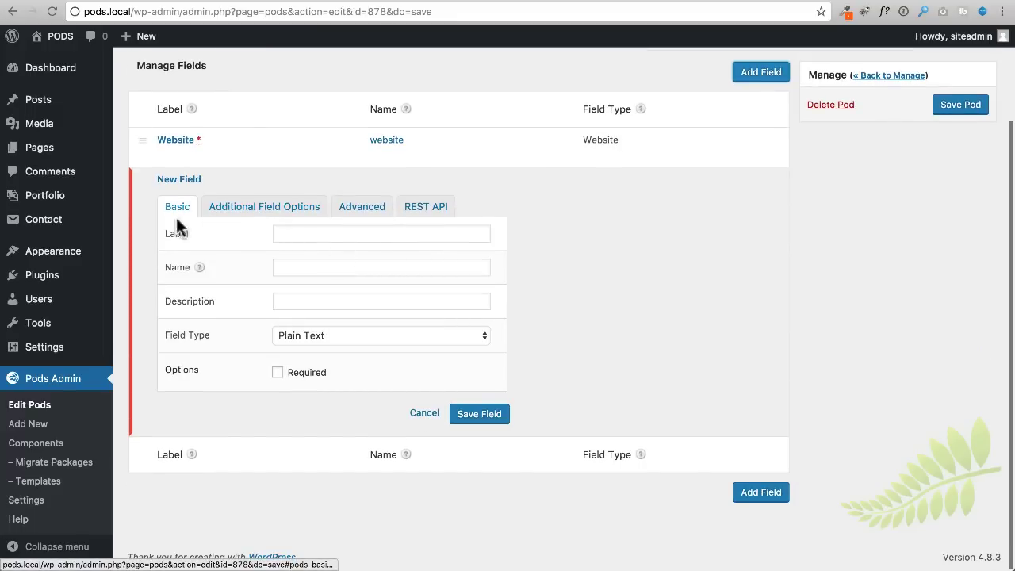
{"action": "left_click", "coordinate": [310, 233]}
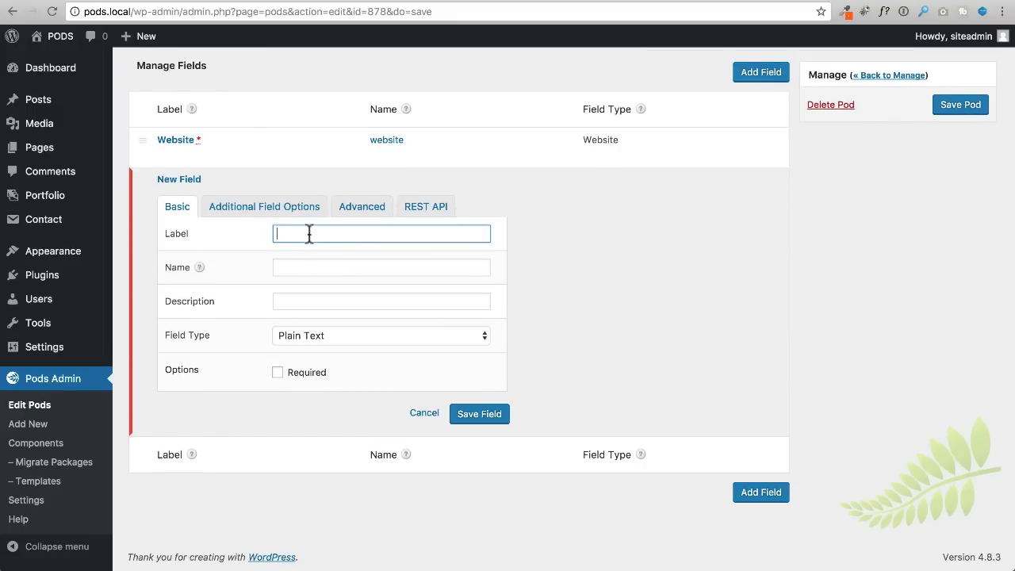
{"action": "type", "text": "Video"}
{"action": "key", "text": "Tab"}
{"action": "key", "text": "Tab"}
{"action": "key", "text": "Tab"}
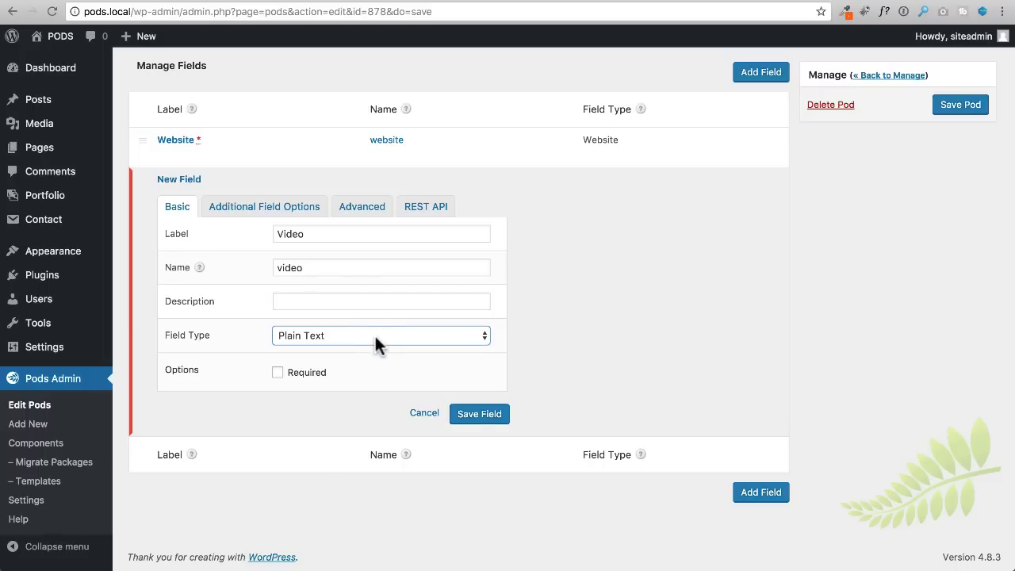
Set the Video field's type to Code (Syntax Highlighting) and make the field required
{"action": "left_click", "coordinate": [375, 336]}
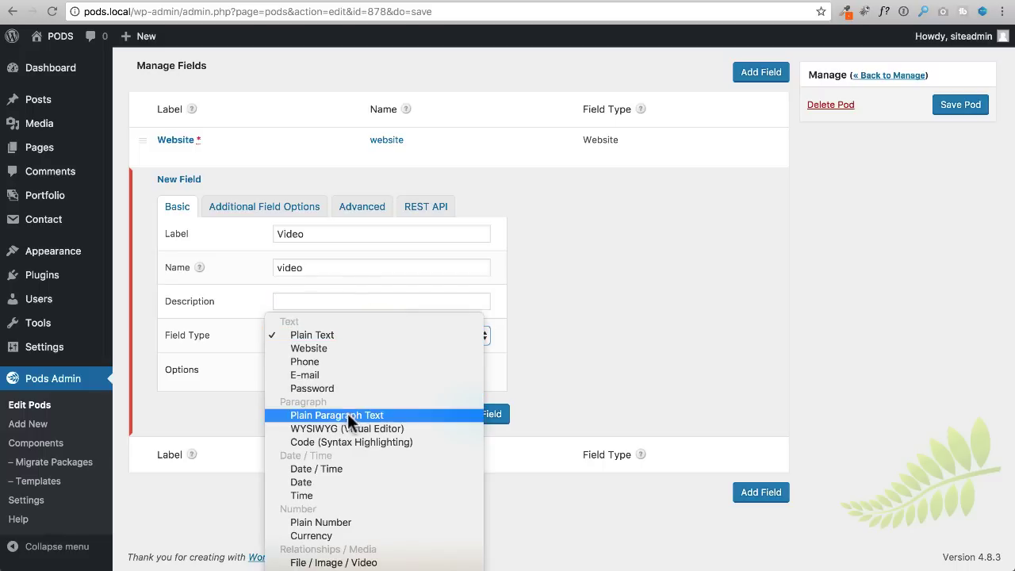
{"action": "left_click", "coordinate": [306, 442]}
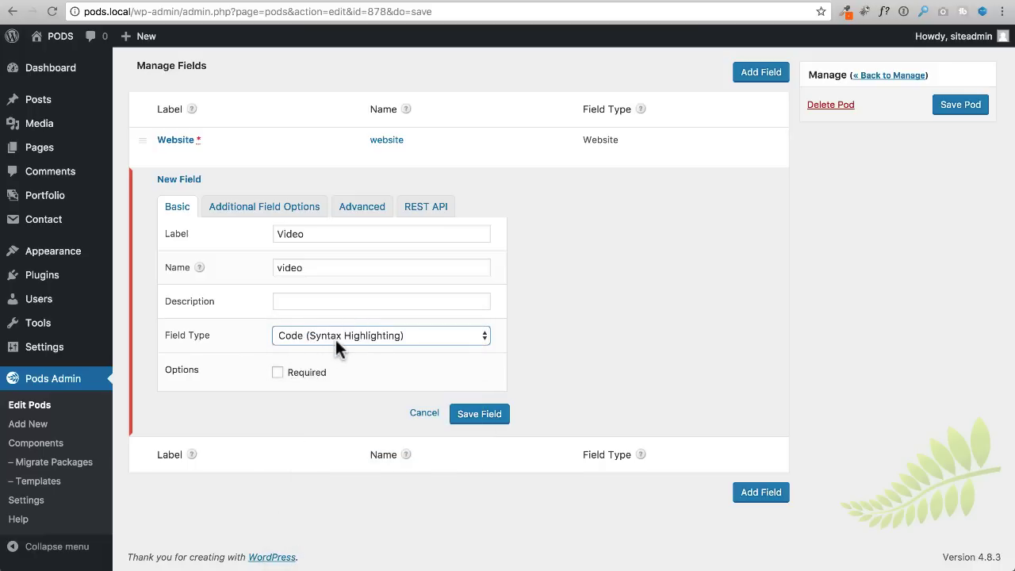
{"action": "left_click", "coordinate": [338, 338]}
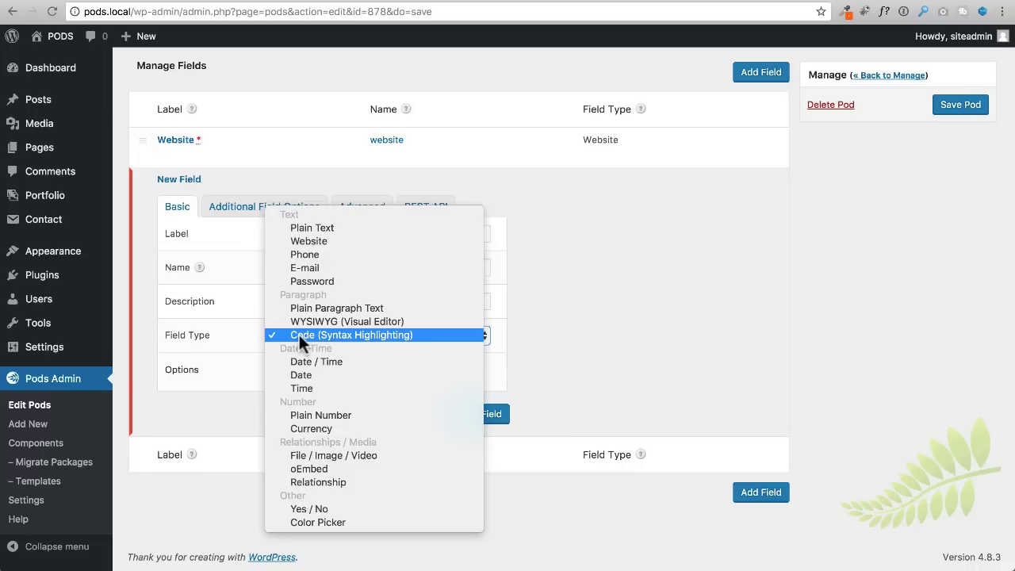
{"action": "left_click", "coordinate": [367, 335]}
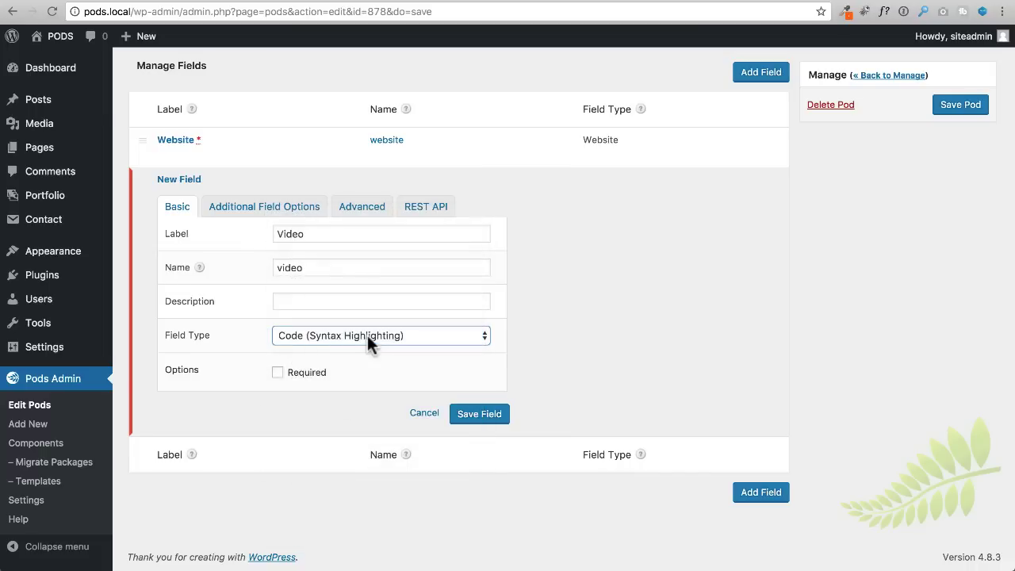
{"action": "left_click", "coordinate": [234, 213]}
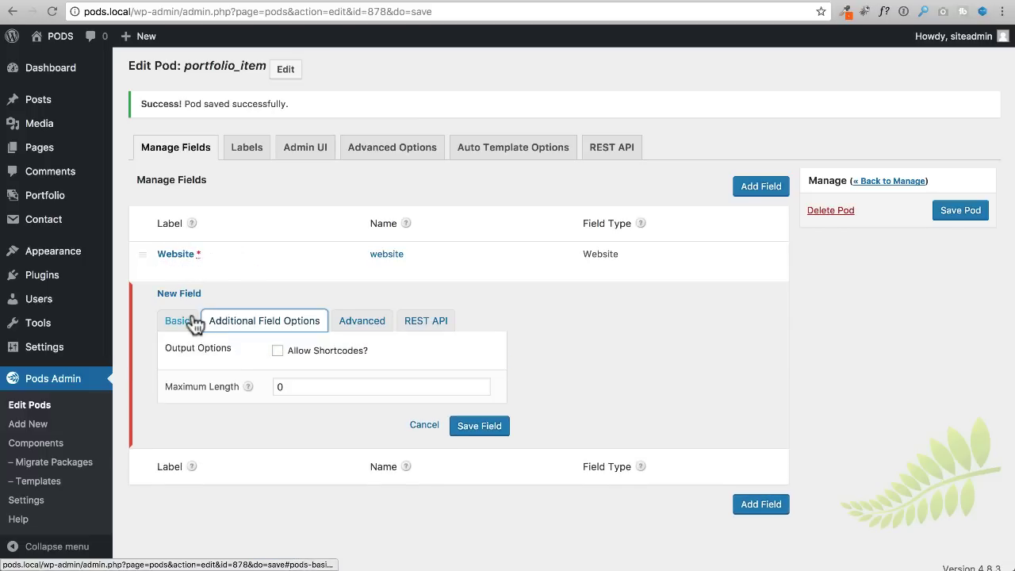
{"action": "left_click", "coordinate": [191, 321]}
{"action": "left_click", "coordinate": [275, 486]}
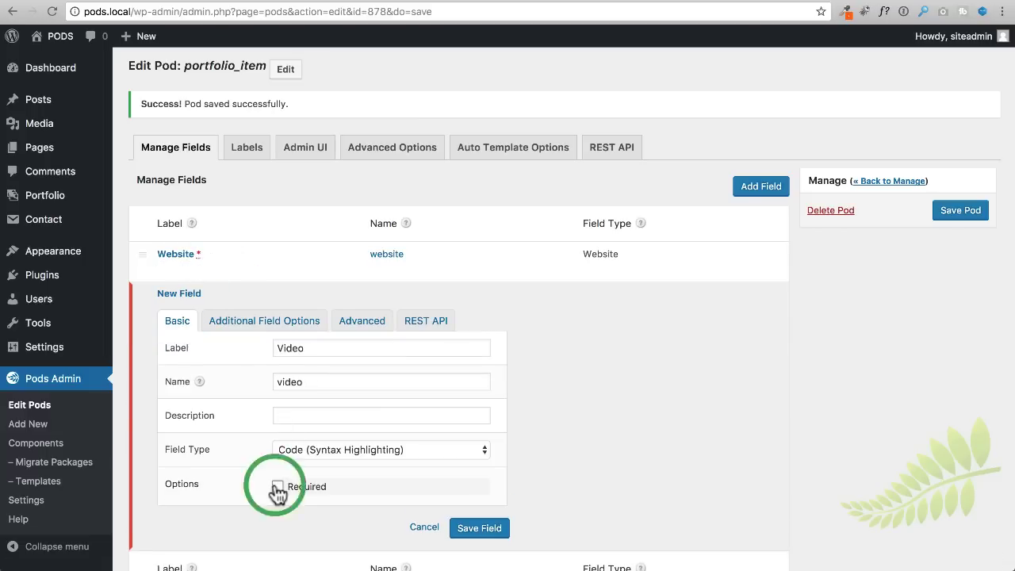
Check the Video field's additional options, and save the field and the portfolio_item pod
{"action": "left_click", "coordinate": [273, 322]}
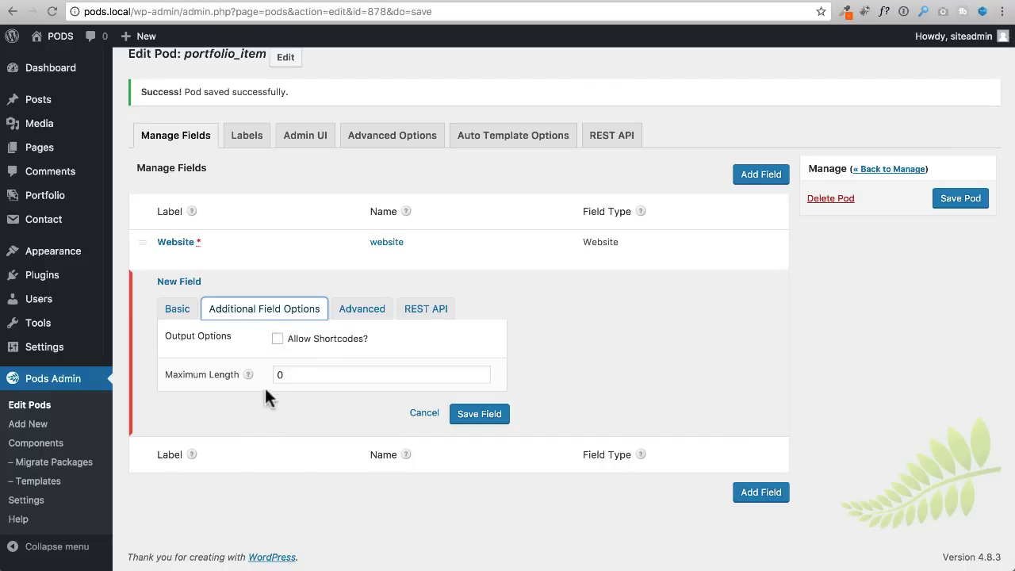
{"action": "mouse_move", "coordinate": [246, 377]}
{"action": "left_click", "coordinate": [482, 414]}
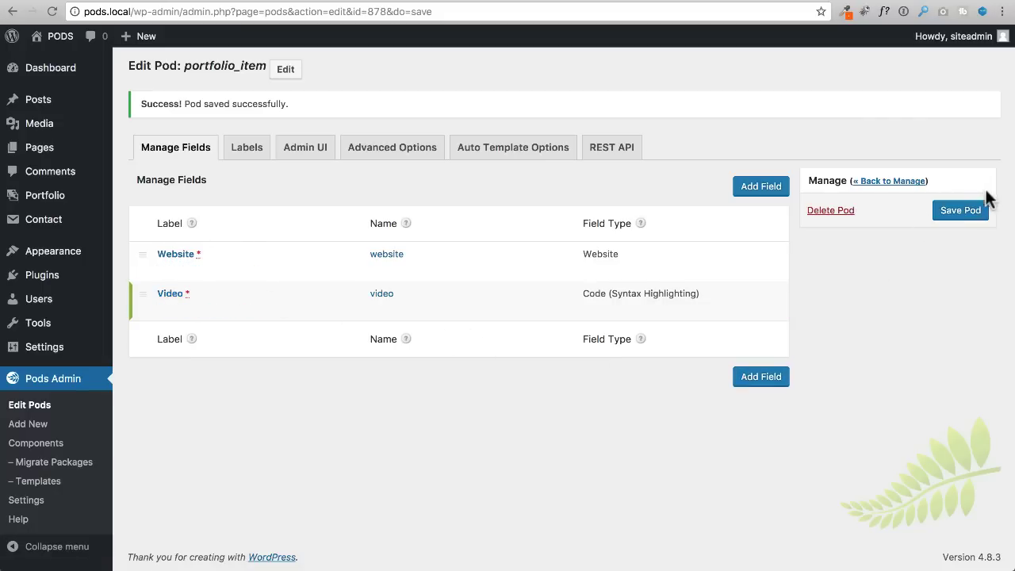
{"action": "left_click", "coordinate": [972, 210]}
Reload the new portfolio item form and check its More Fields section for the Video field
{"action": "left_click", "coordinate": [591, 3]}
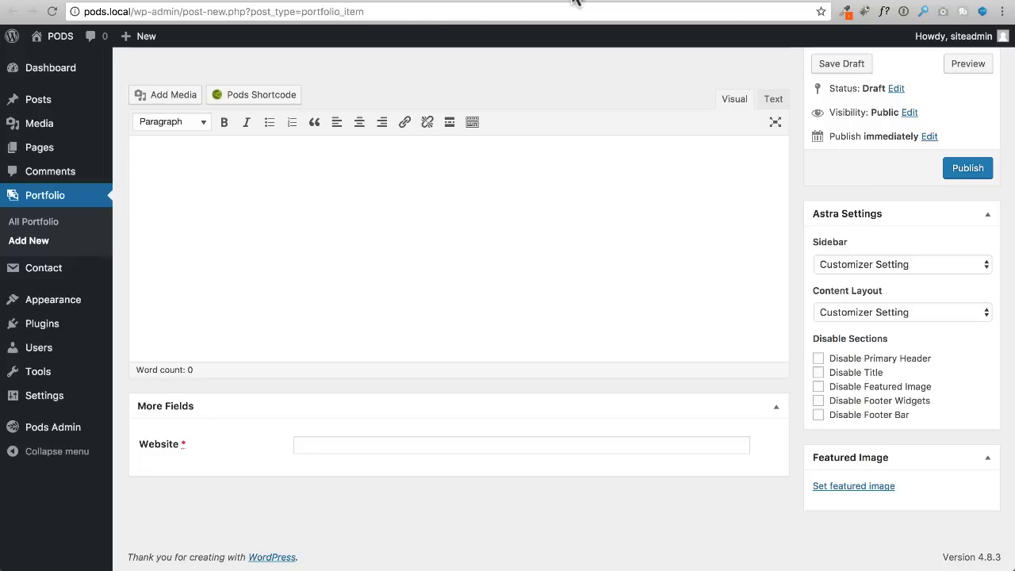
{"action": "left_click", "coordinate": [51, 11]}
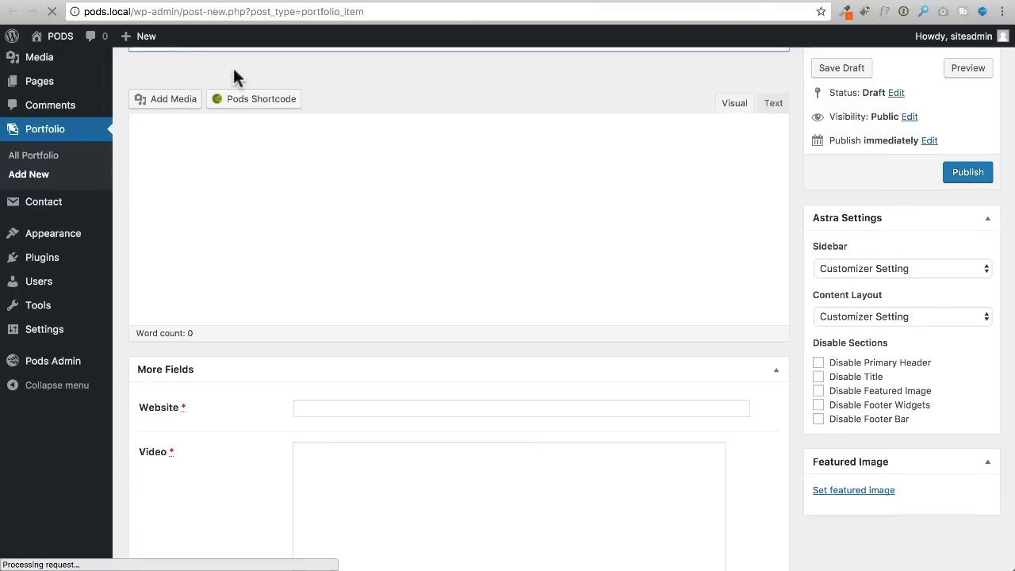
{"action": "scroll", "coordinate": [354, 306], "scroll_direction": "down", "scroll_amount": 3}
{"action": "scroll", "coordinate": [354, 296], "scroll_direction": "down", "scroll_amount": 2}
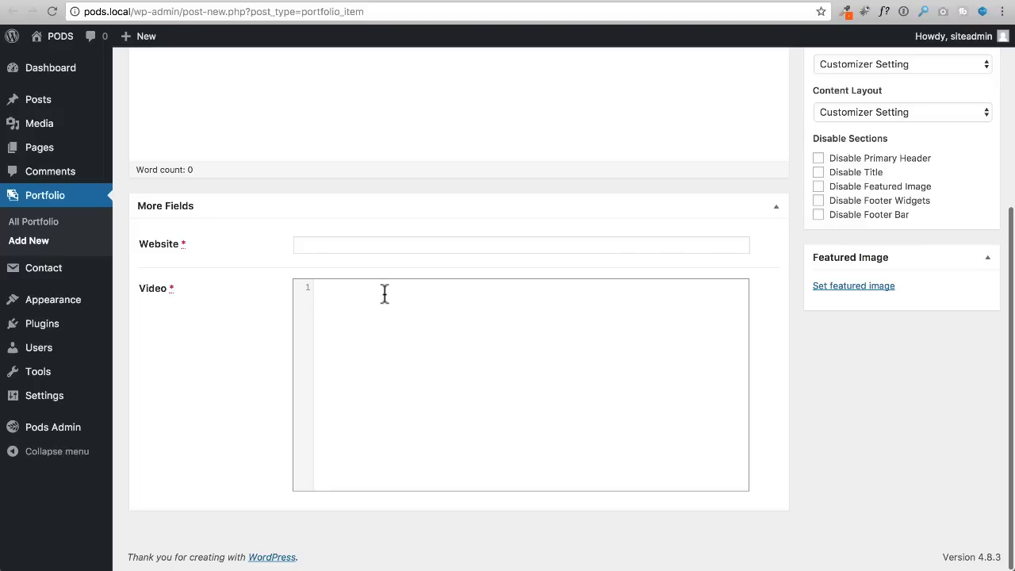
Try out the Video code field with a line of sample text and several blank lines, and clear it
{"action": "left_click", "coordinate": [381, 325]}
{"action": "type", "text": "hfdghfdghdfghdf"}
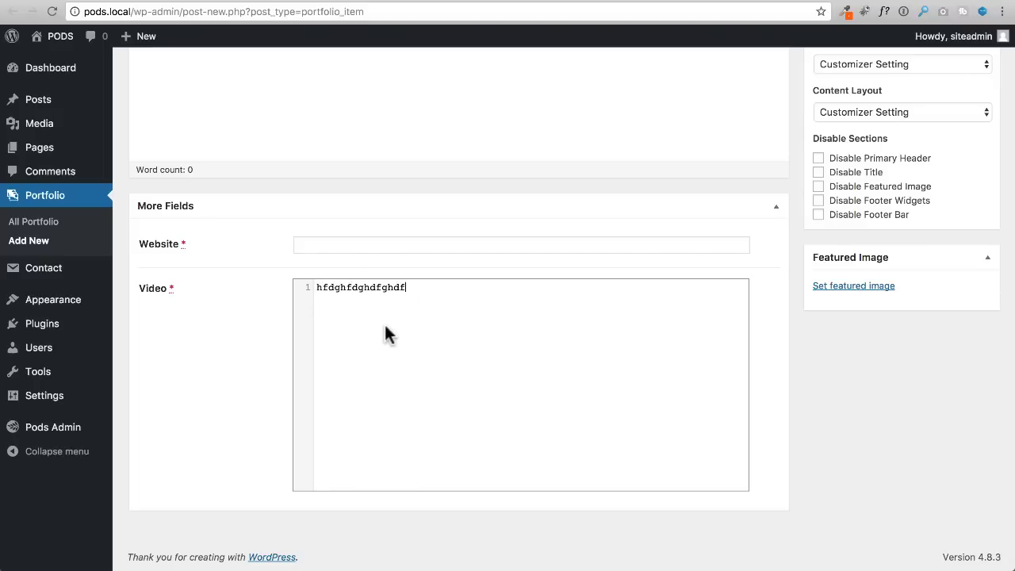
{"action": "type", "text": "ghrtyerty"}
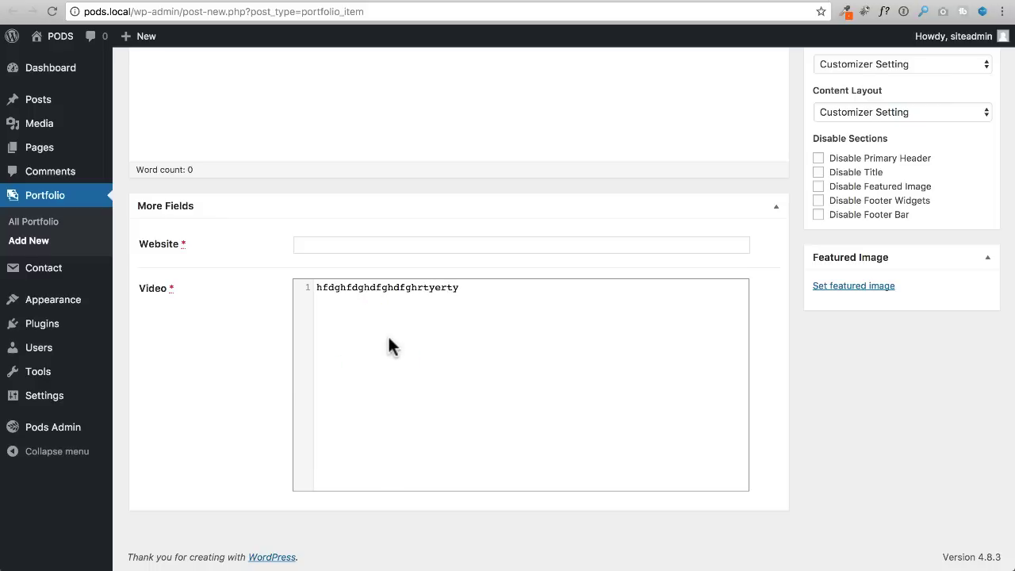
{"action": "key", "text": "Return"}
{"action": "key", "text": "Return"}
{"action": "key", "text": "Return"}
{"action": "left_click", "coordinate": [368, 335]}
{"action": "left_click_drag", "start_coordinate": [369, 335], "coordinate": [317, 241]}
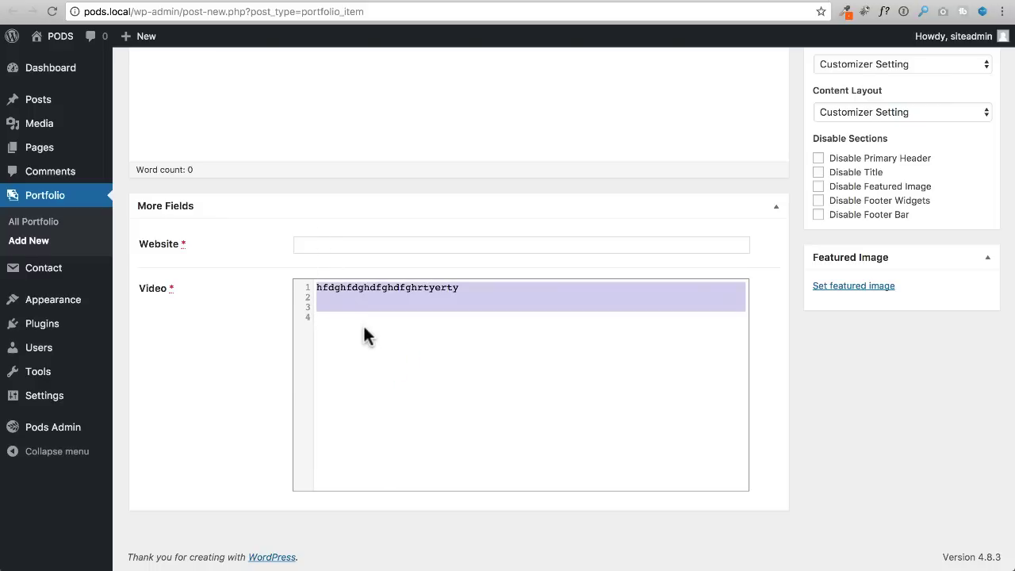
{"action": "key", "text": "BackSpace"}
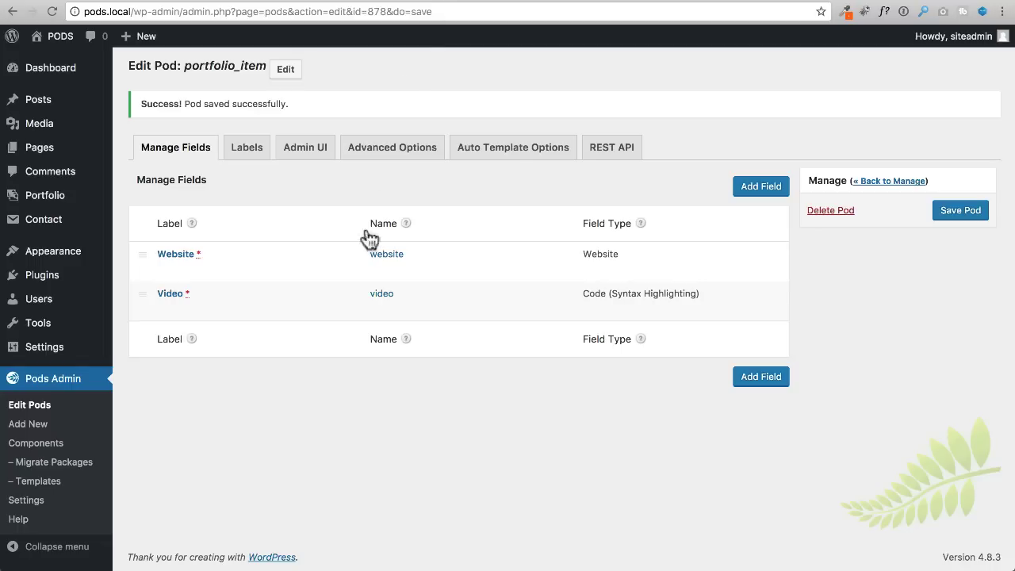
Move the Video field above the Website field in the portfolio_item pod and save the pod
{"action": "mouse_move", "coordinate": [422, 323]}
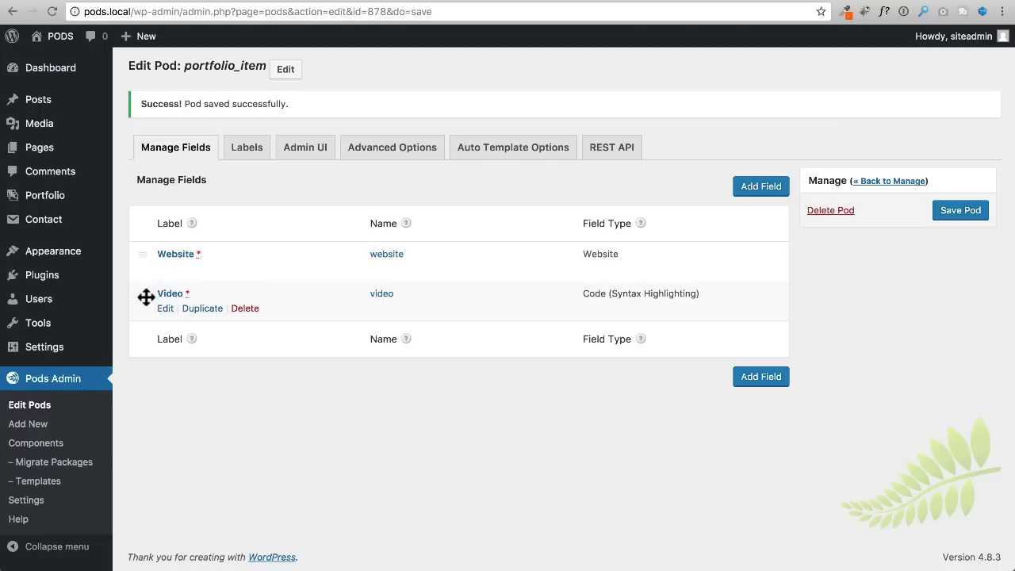
{"action": "left_click_drag", "start_coordinate": [145, 296], "coordinate": [149, 243]}
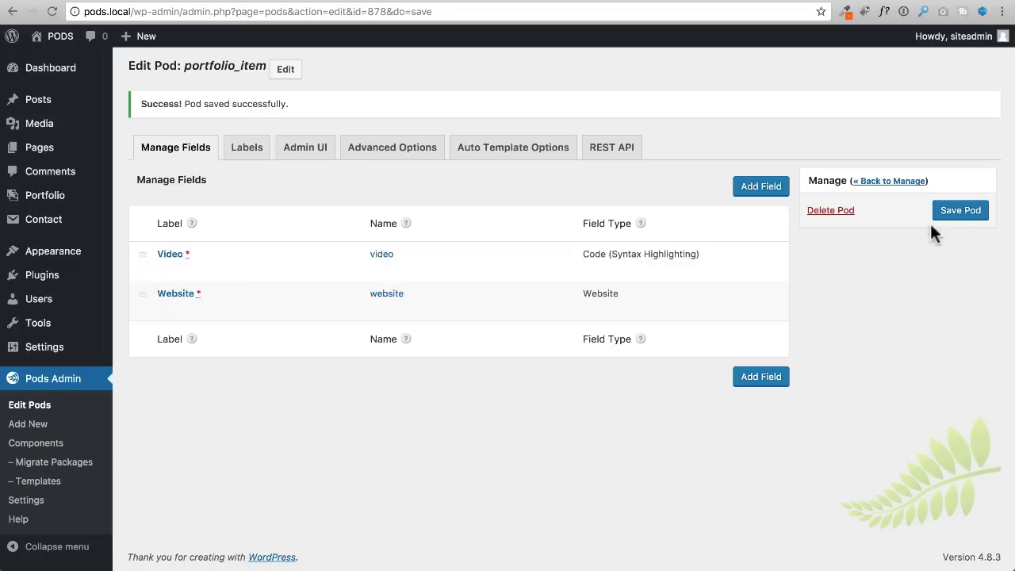
{"action": "left_click", "coordinate": [960, 222]}
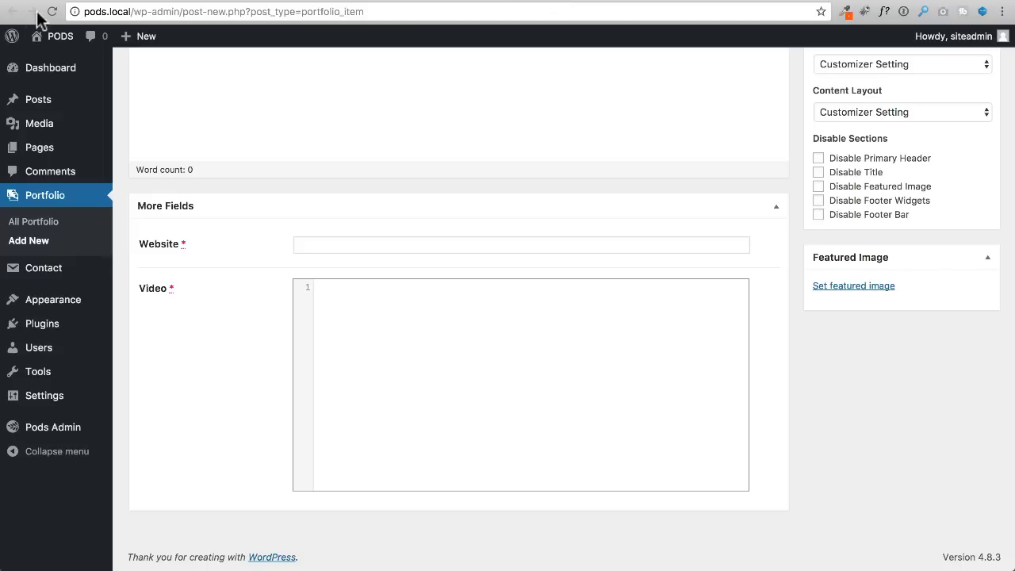
Reload the new portfolio item form and check the order of the Video and Website fields
{"action": "left_click", "coordinate": [49, 12]}
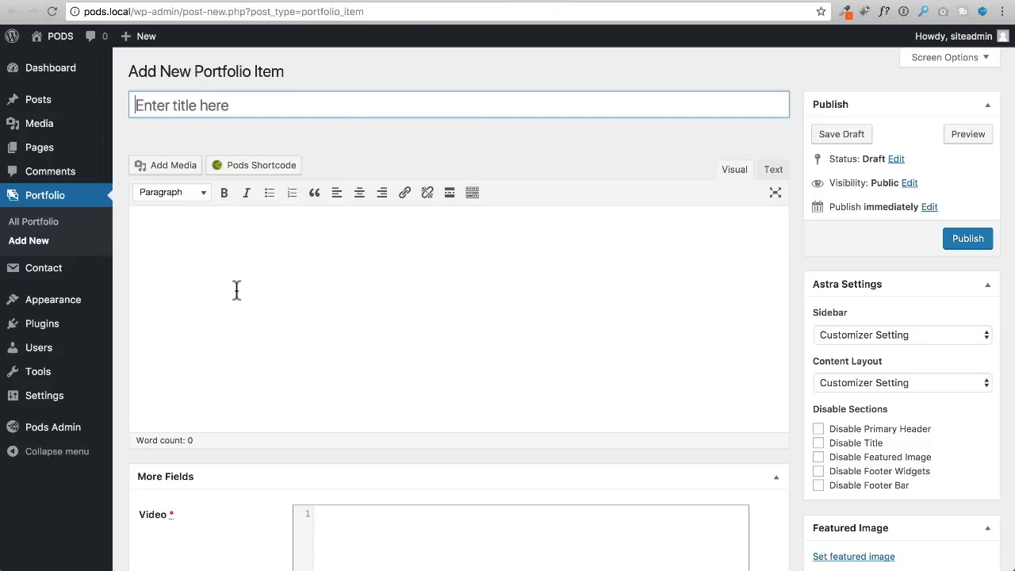
{"action": "scroll", "coordinate": [236, 290], "scroll_direction": "down", "scroll_amount": 4}
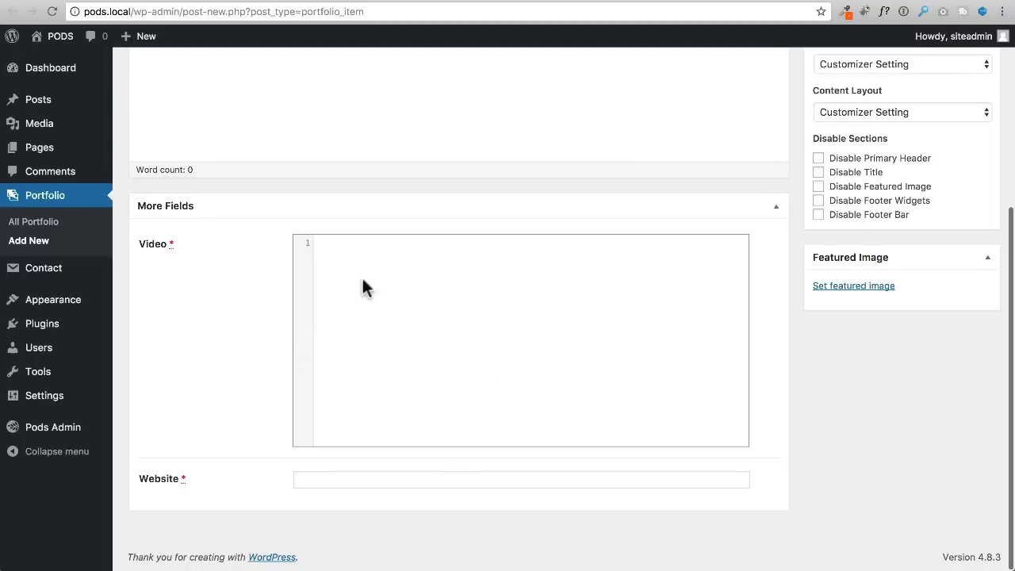
{"action": "scroll", "coordinate": [554, 163], "scroll_direction": "up", "scroll_amount": 1}
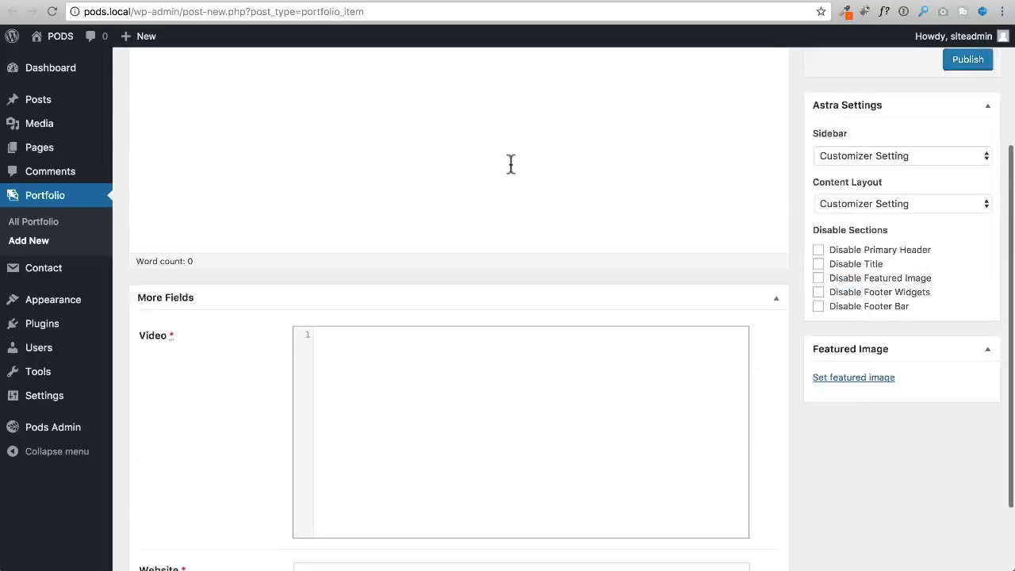
{"action": "scroll", "coordinate": [511, 164], "scroll_direction": "up", "scroll_amount": 5}
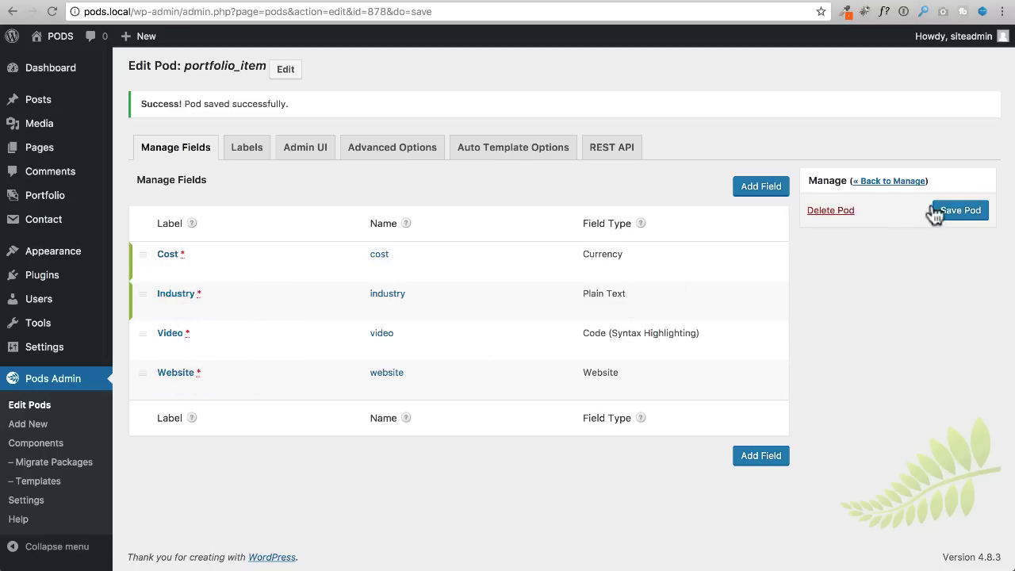
Save the portfolio_item pod with its added Cost and Industry fields and reload the new portfolio item form
{"action": "left_click", "coordinate": [964, 211]}
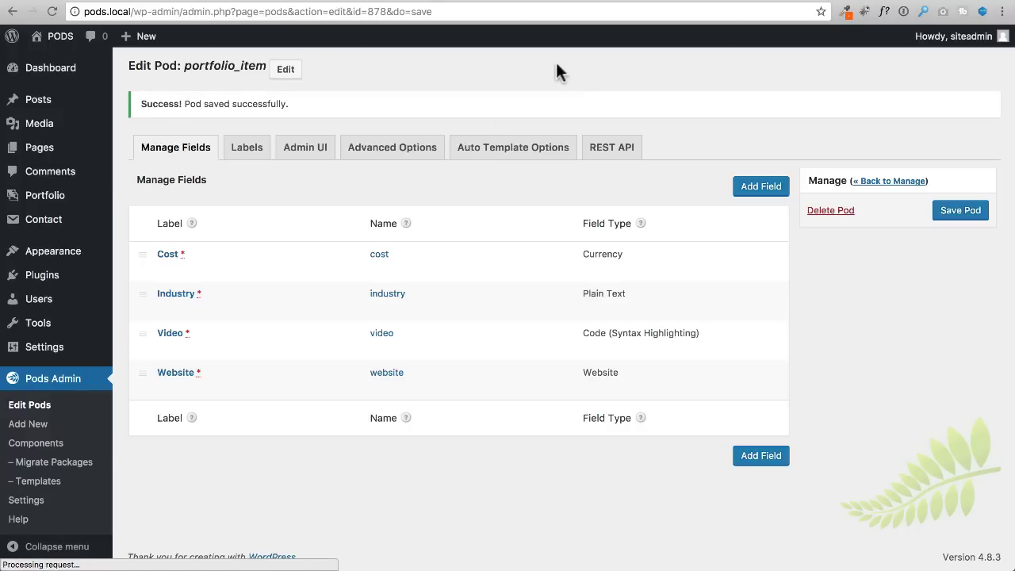
{"action": "left_click", "coordinate": [568, 1]}
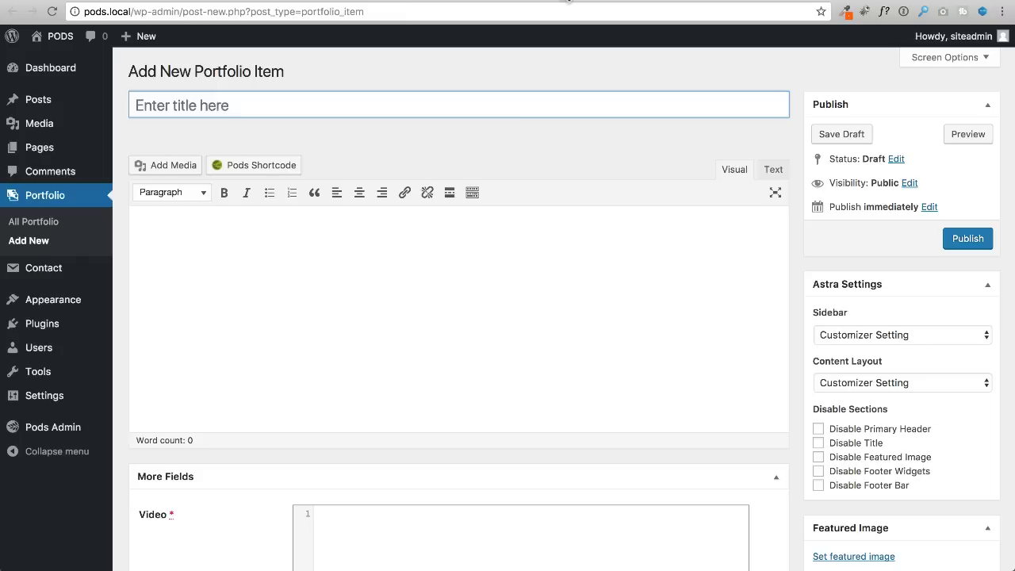
{"action": "left_click", "coordinate": [52, 11]}
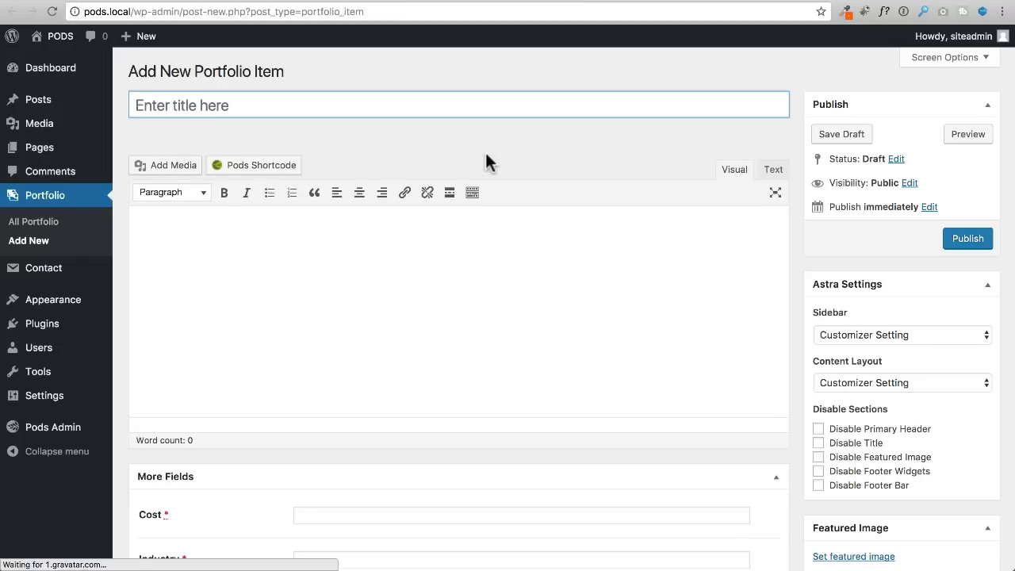
Review the form's Cost, Industry, Video and Website fields, and open the list of all portfolio items
{"action": "scroll", "coordinate": [476, 141], "scroll_direction": "down", "scroll_amount": 5}
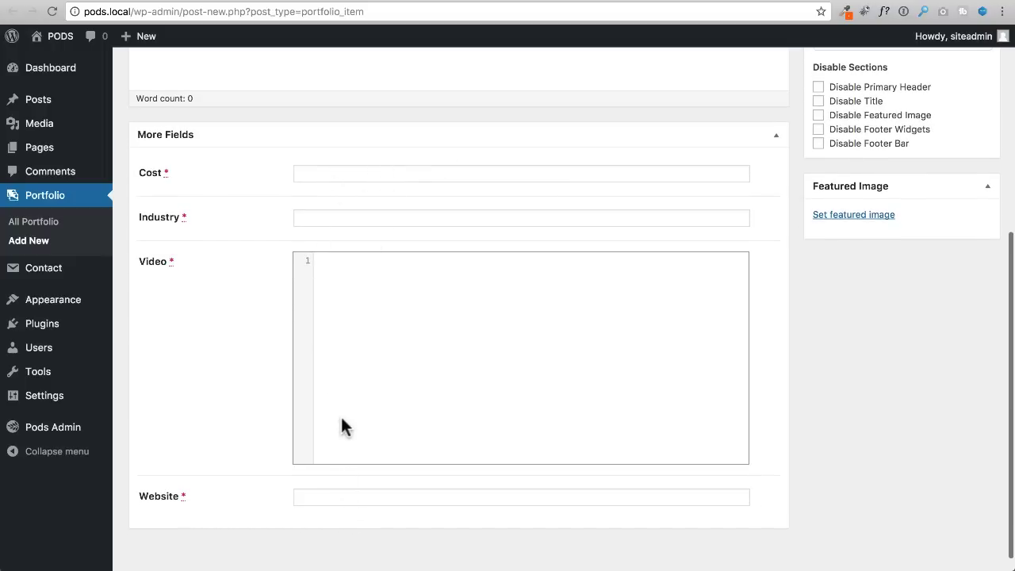
{"action": "scroll", "coordinate": [341, 427], "scroll_direction": "up", "scroll_amount": 5}
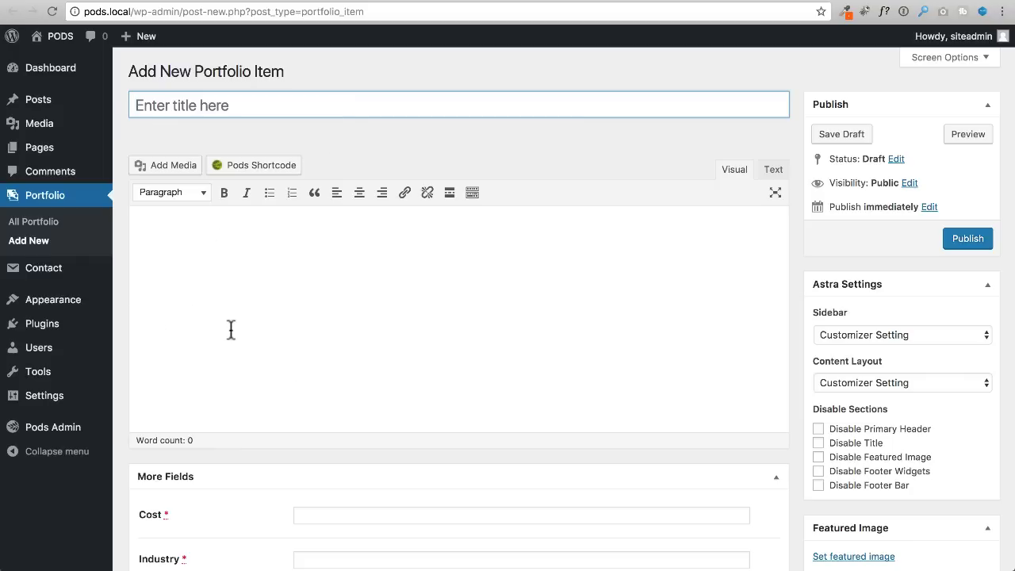
{"action": "scroll", "coordinate": [231, 329], "scroll_direction": "down", "scroll_amount": 5}
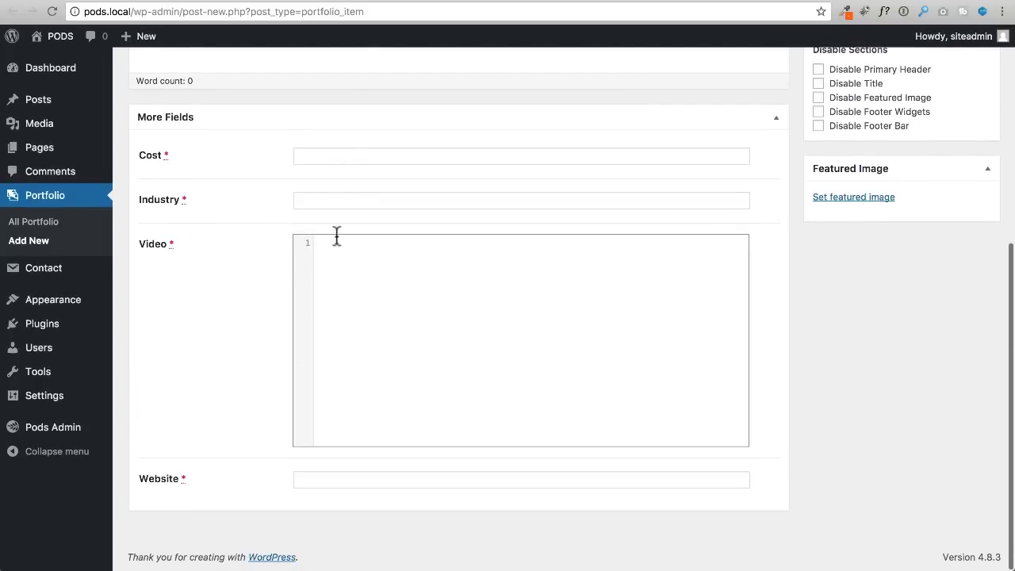
{"action": "scroll", "coordinate": [739, 426], "scroll_direction": "up", "scroll_amount": 2}
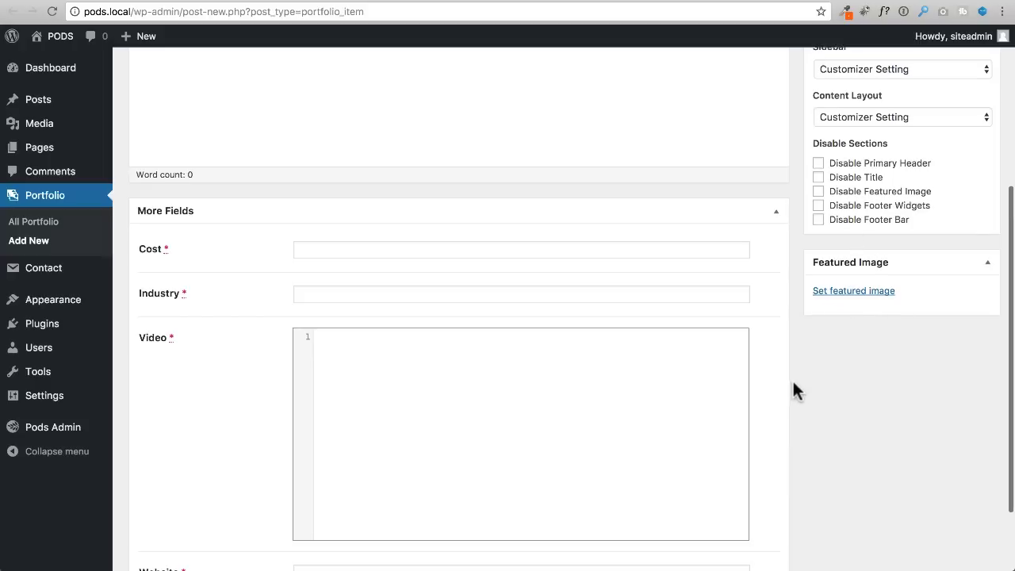
{"action": "scroll", "coordinate": [791, 386], "scroll_direction": "up", "scroll_amount": 4}
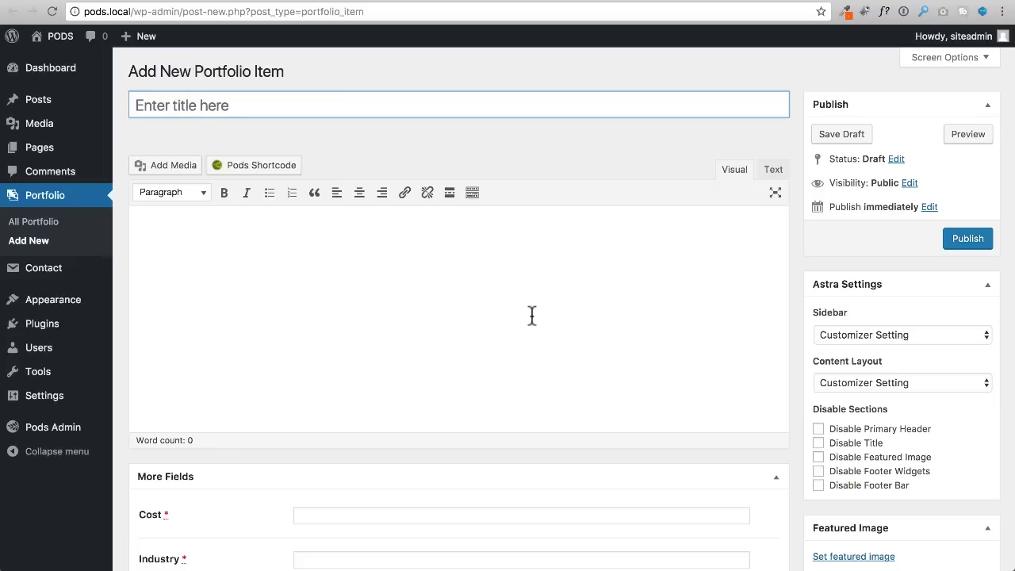
{"action": "left_click", "coordinate": [100, 228]}
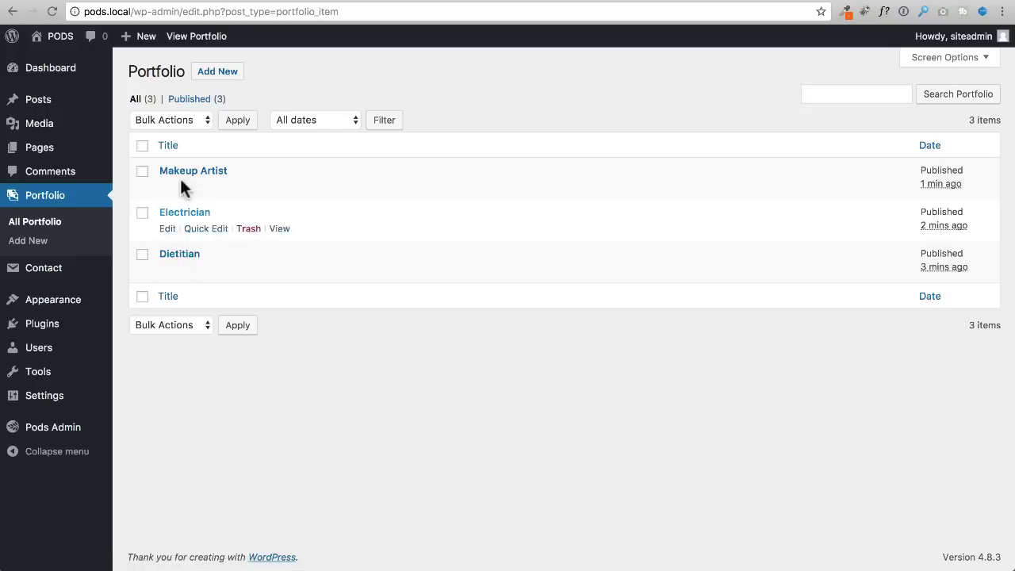
Open the Dietitian portfolio item, review its Cost, Industry, Video and Website entries, and return to the portfolio list
{"action": "left_click", "coordinate": [191, 255]}
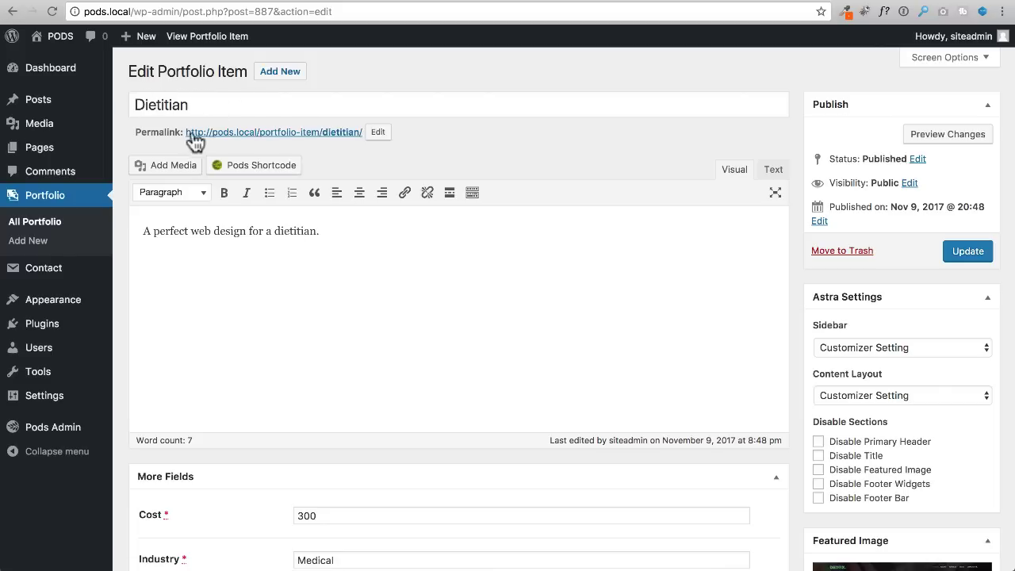
{"action": "scroll", "coordinate": [249, 261], "scroll_direction": "down", "scroll_amount": 5}
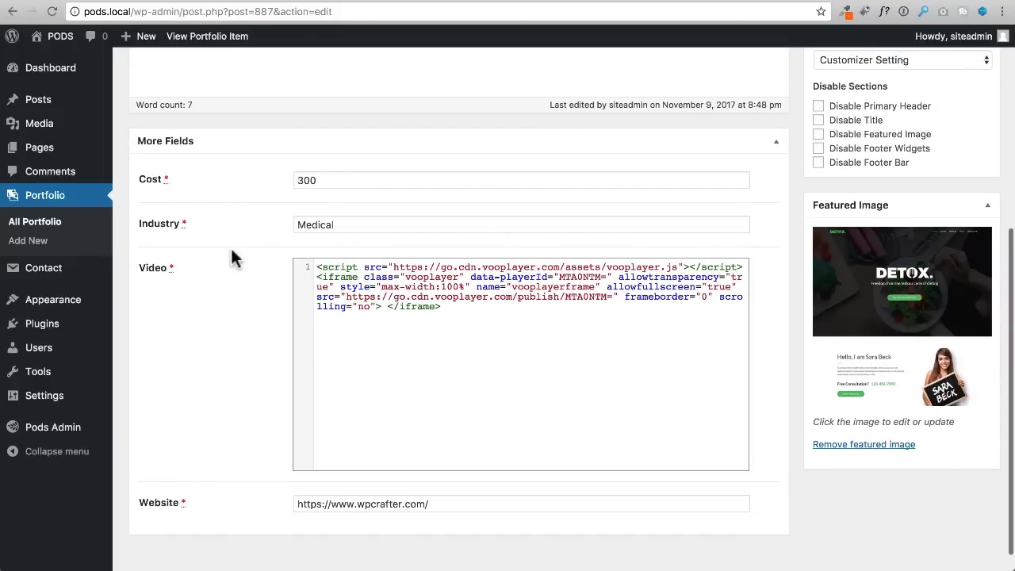
{"action": "scroll", "coordinate": [234, 258], "scroll_direction": "down", "scroll_amount": 2}
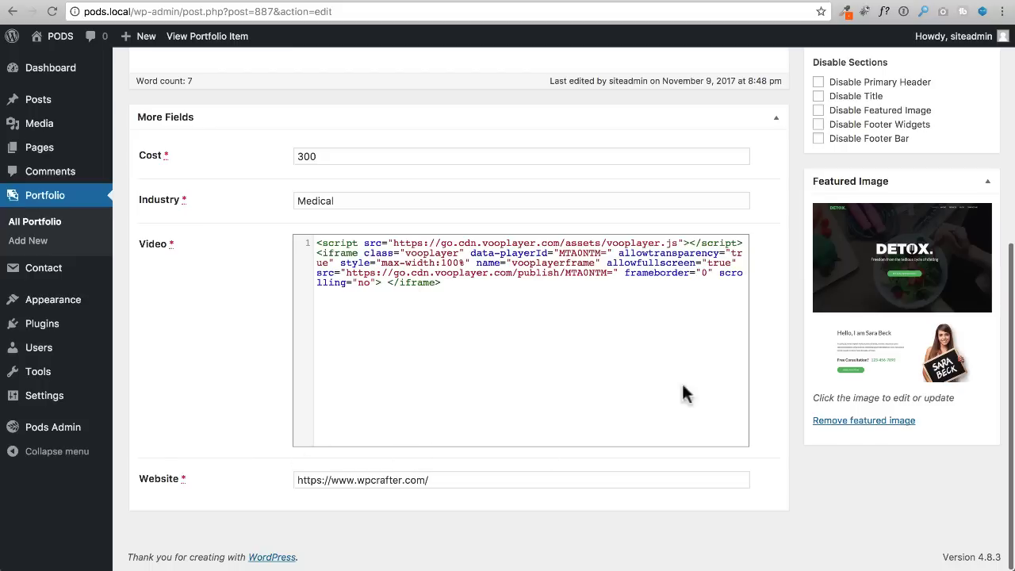
{"action": "scroll", "coordinate": [760, 192], "scroll_direction": "up", "scroll_amount": 5}
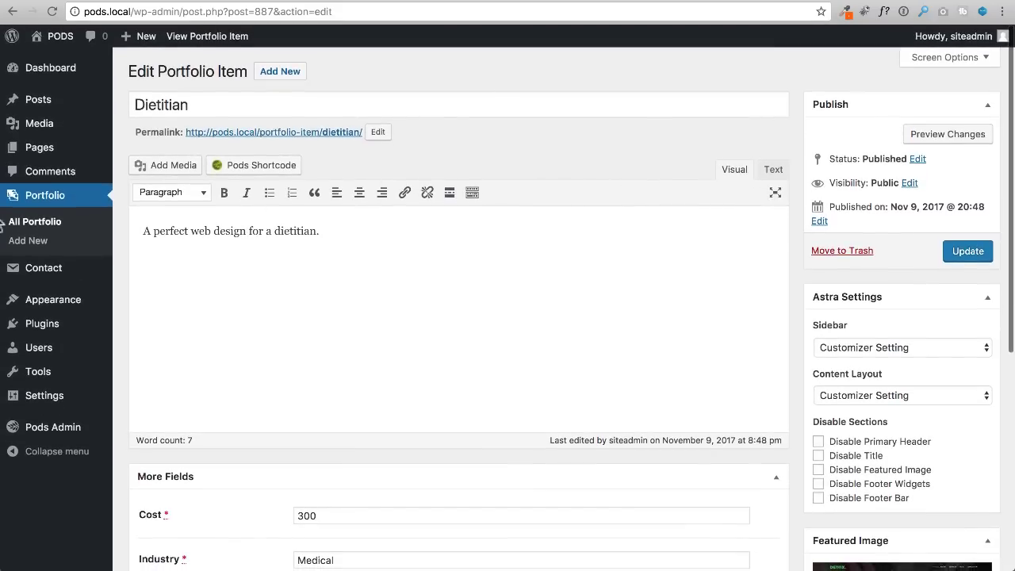
{"action": "left_click", "coordinate": [49, 222]}
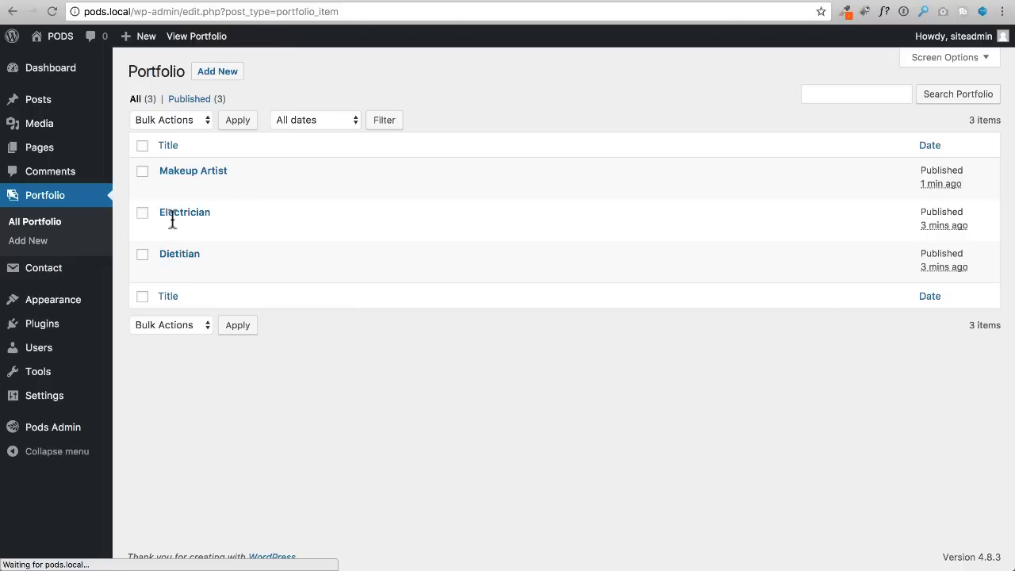
View the Dietitian item's published page and examine which of its content and custom fields are shown there
{"action": "mouse_move", "coordinate": [195, 198]}
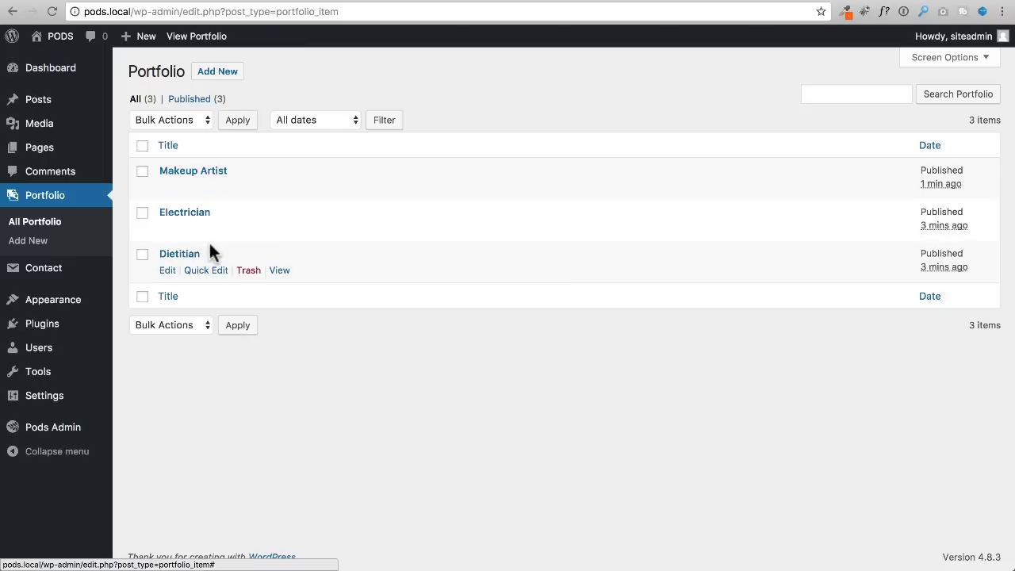
{"action": "left_click", "coordinate": [279, 270]}
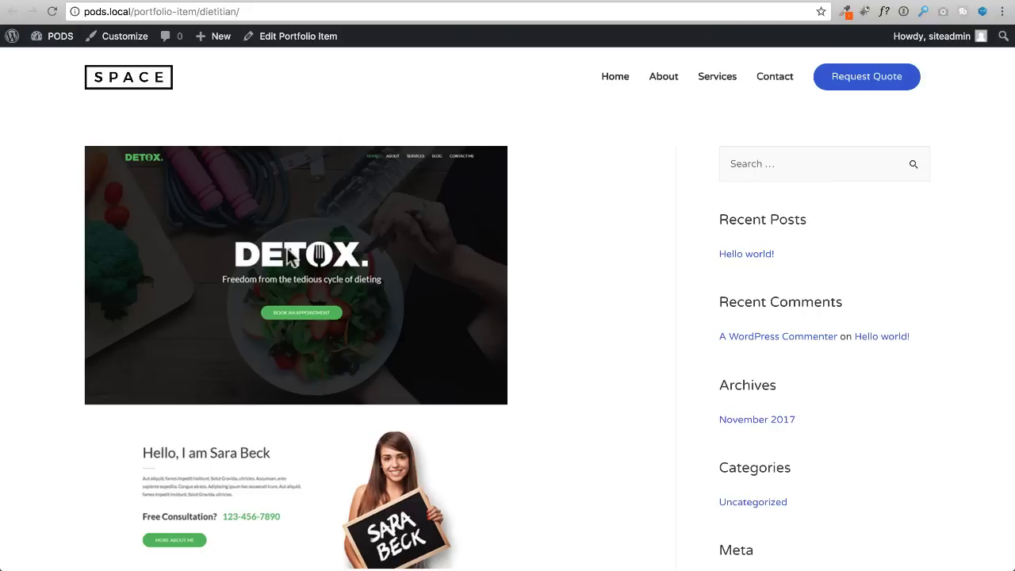
{"action": "scroll", "coordinate": [290, 254], "scroll_direction": "down", "scroll_amount": 4}
{"action": "scroll", "coordinate": [289, 254], "scroll_direction": "down", "scroll_amount": 1}
{"action": "left_click_drag", "start_coordinate": [166, 252], "coordinate": [79, 256]}
{"action": "left_click_drag", "start_coordinate": [256, 291], "coordinate": [86, 294]}
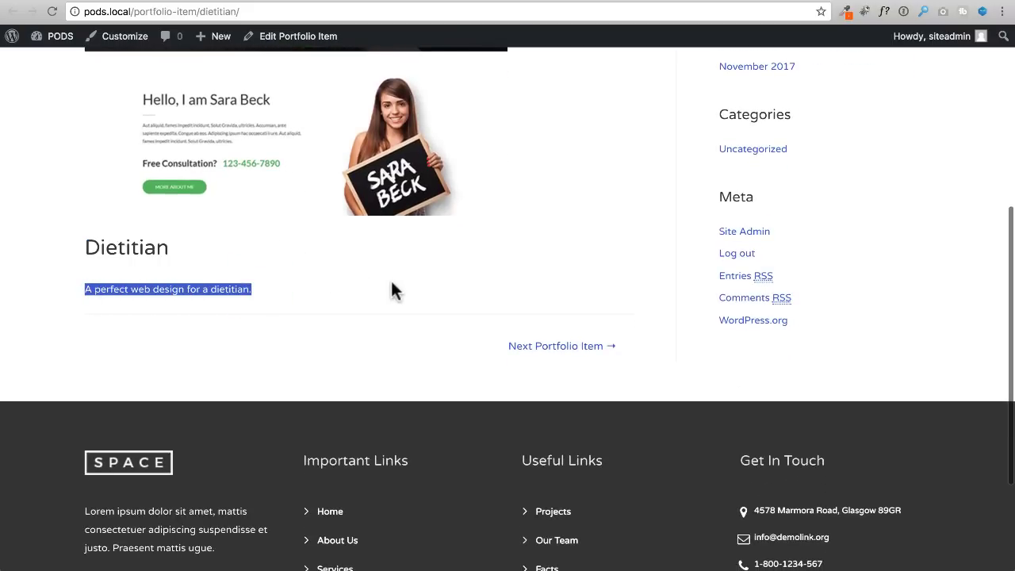
{"action": "left_click", "coordinate": [503, 284]}
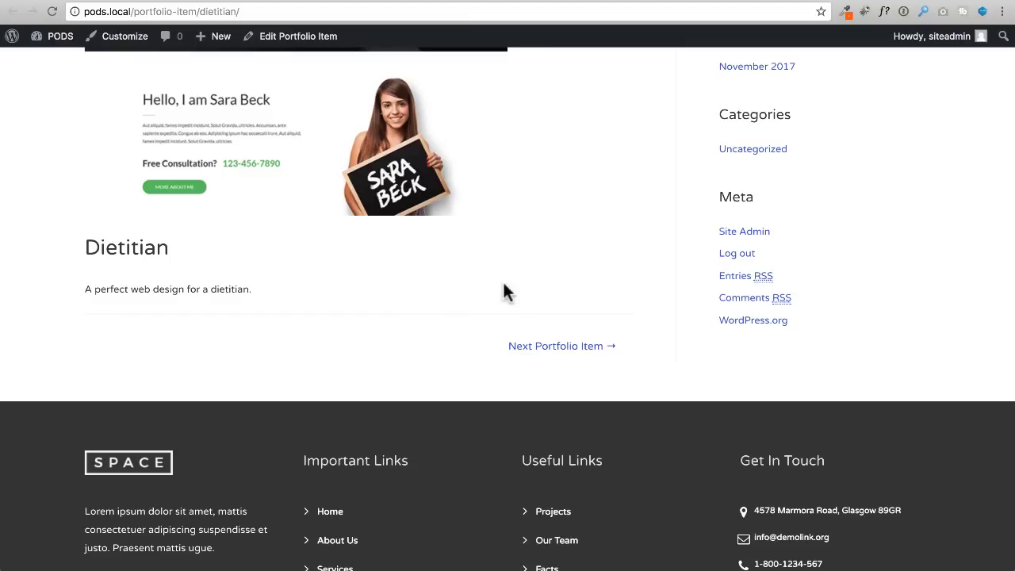
{"action": "scroll", "coordinate": [520, 284], "scroll_direction": "up", "scroll_amount": 2}
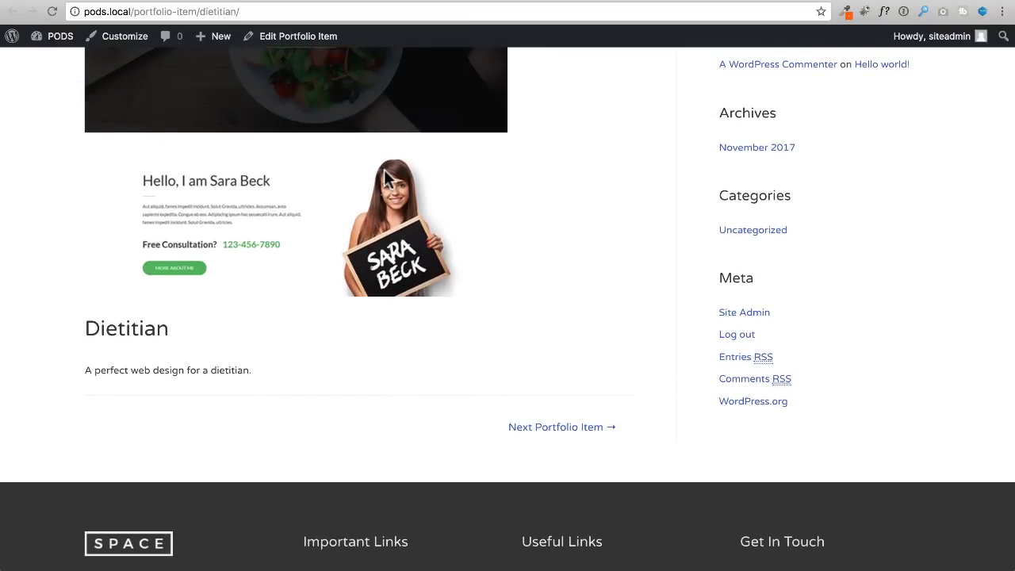
{"action": "scroll", "coordinate": [384, 169], "scroll_direction": "up", "scroll_amount": 6}
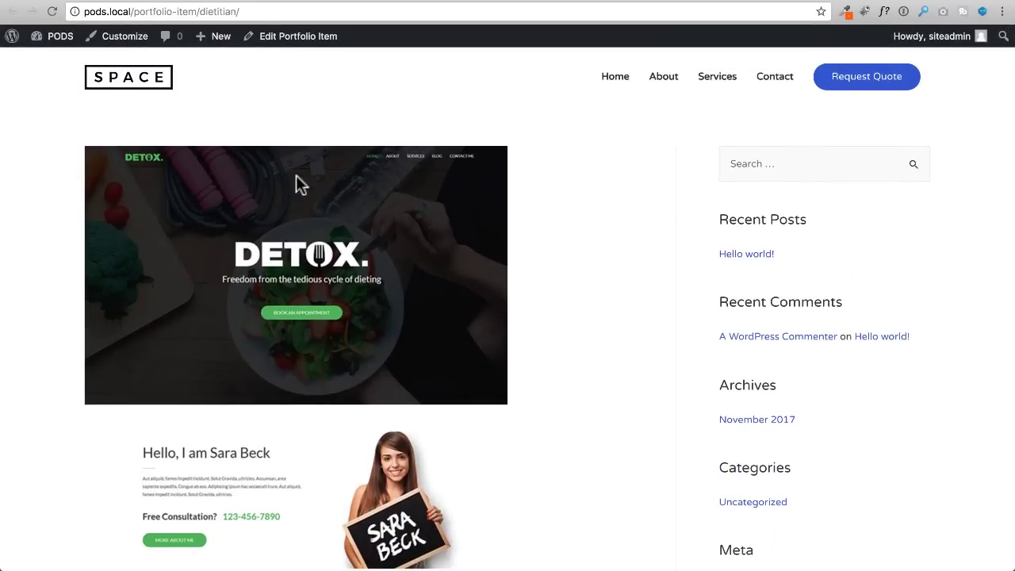
{"action": "scroll", "coordinate": [363, 256], "scroll_direction": "down", "scroll_amount": 8}
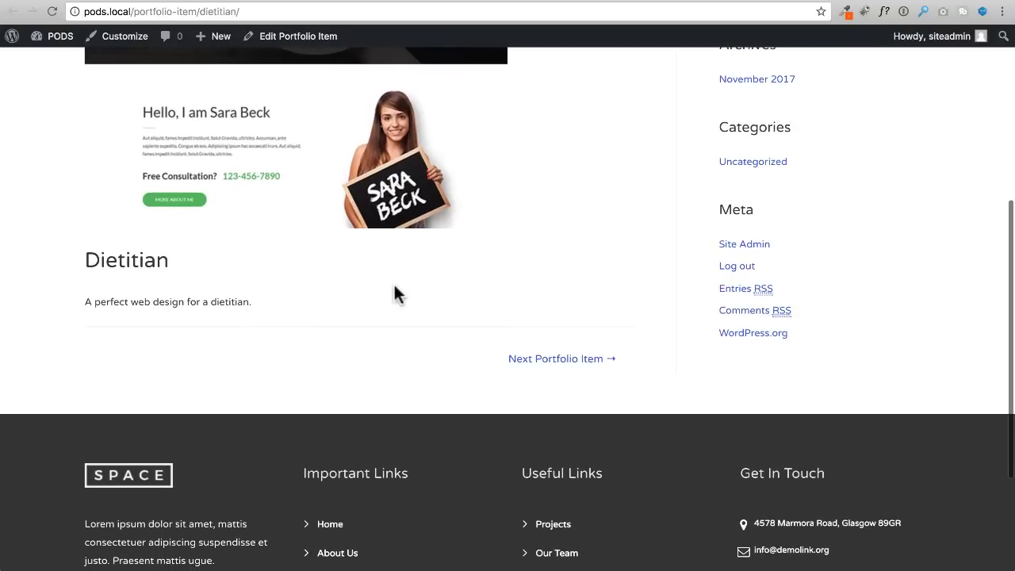
{"action": "scroll", "coordinate": [473, 273], "scroll_direction": "up", "scroll_amount": 8}
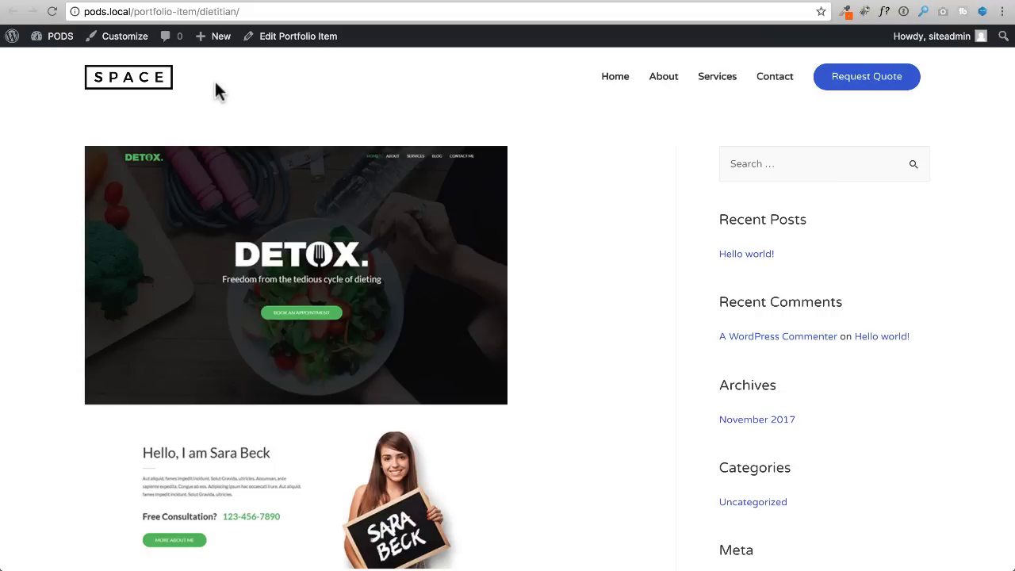
Open the portfolio archive at pods.local/portfolio-item and look through the listed items
{"action": "left_click", "coordinate": [187, 11]}
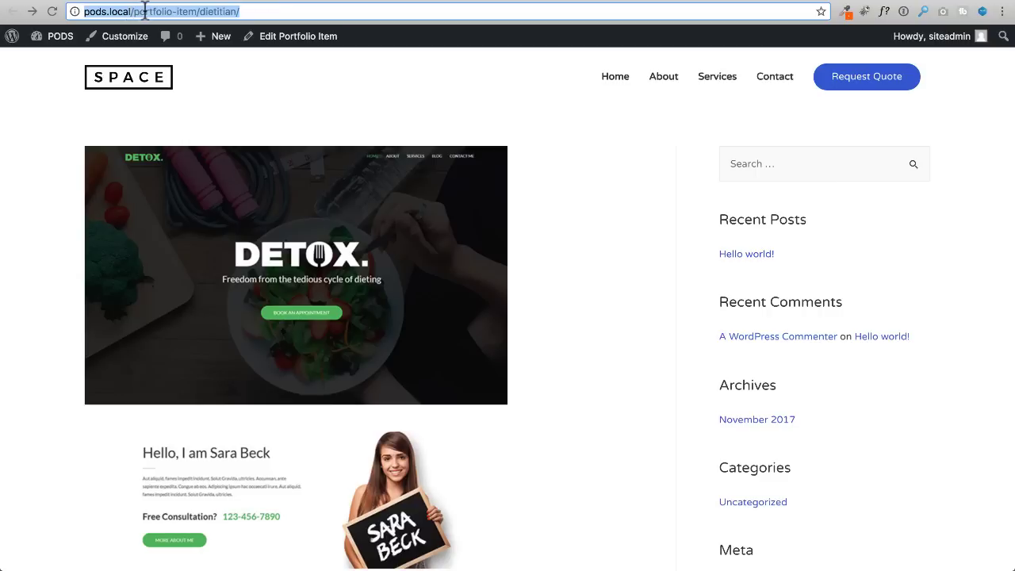
{"action": "left_click", "coordinate": [198, 12]}
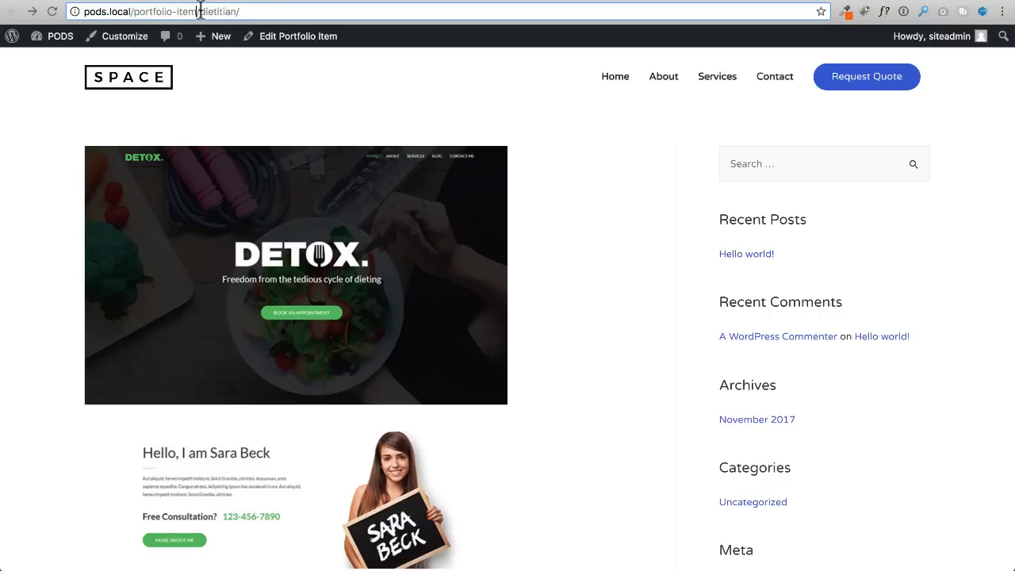
{"action": "left_click_drag", "start_coordinate": [197, 11], "coordinate": [282, 12]}
{"action": "key", "text": "BackSpace"}
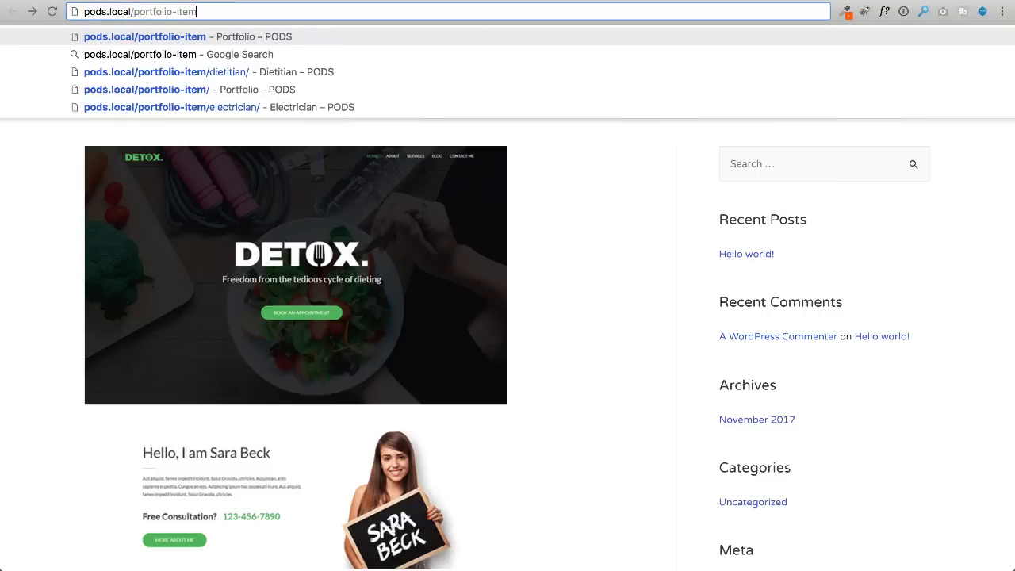
{"action": "key", "text": "Return"}
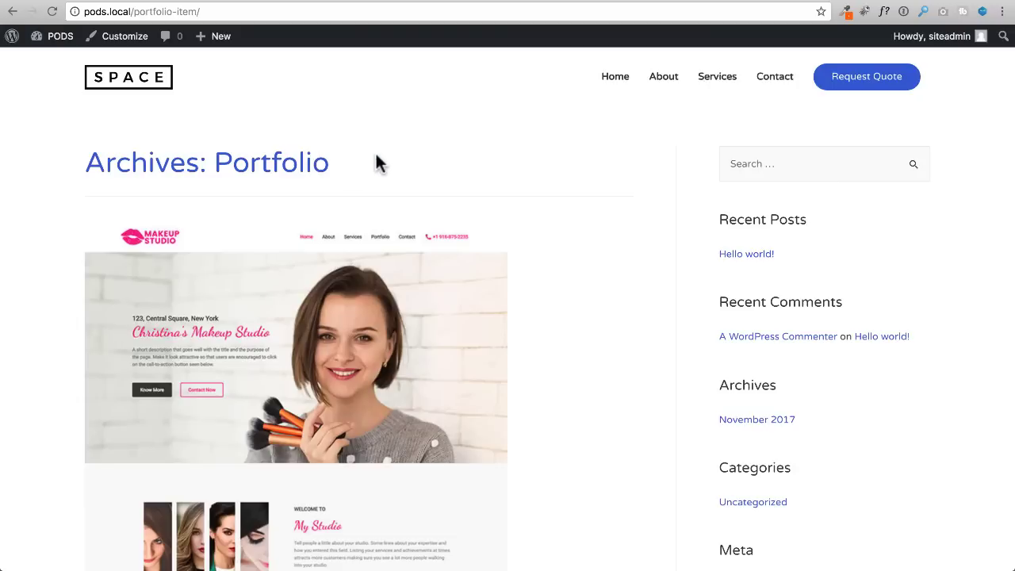
{"action": "scroll", "coordinate": [485, 162], "scroll_direction": "down", "scroll_amount": 9}
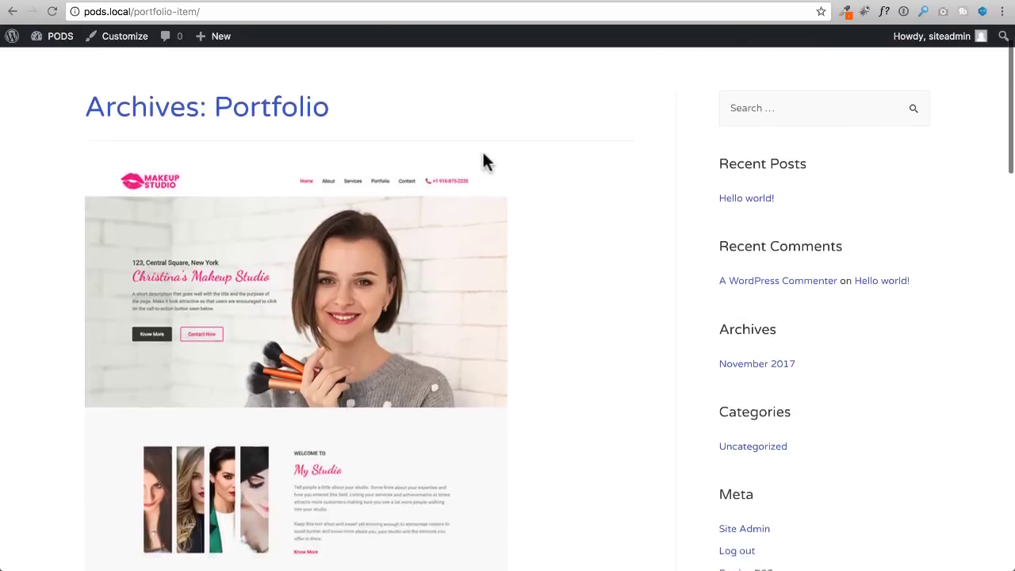
{"action": "scroll", "coordinate": [486, 162], "scroll_direction": "down", "scroll_amount": 11}
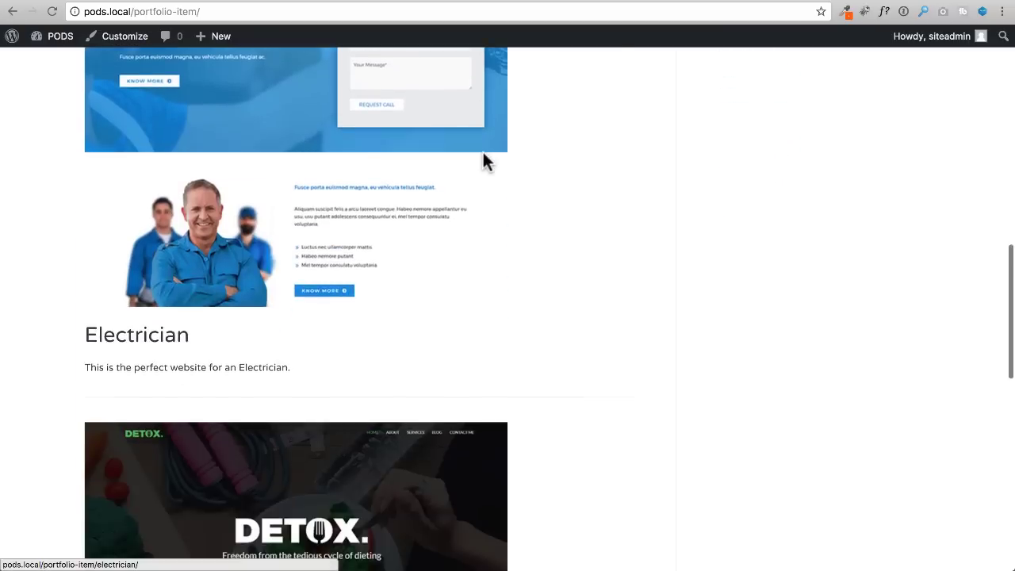
{"action": "scroll", "coordinate": [486, 162], "scroll_direction": "up", "scroll_amount": 20}
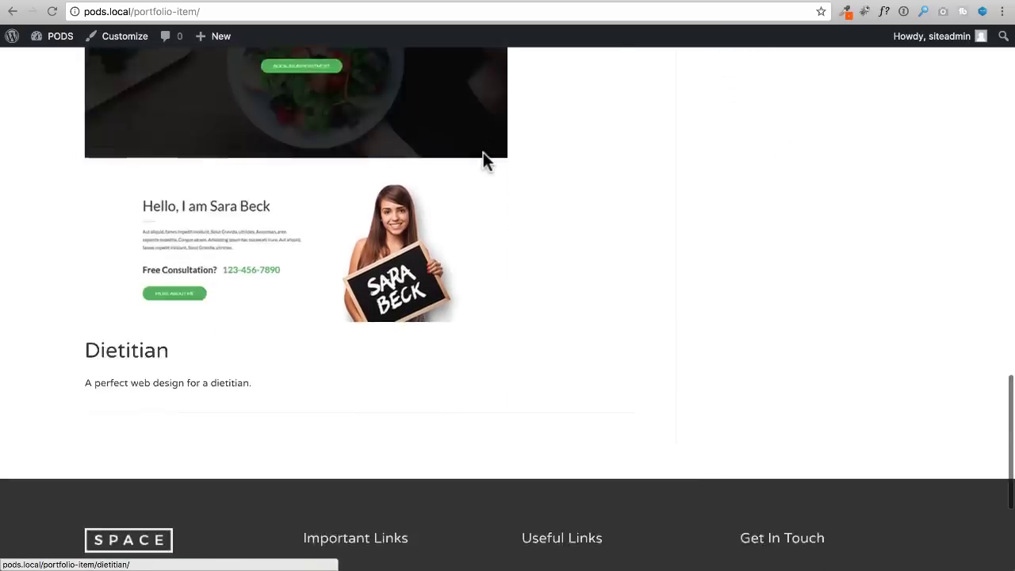
{"action": "scroll", "coordinate": [485, 162], "scroll_direction": "up", "scroll_amount": 3}
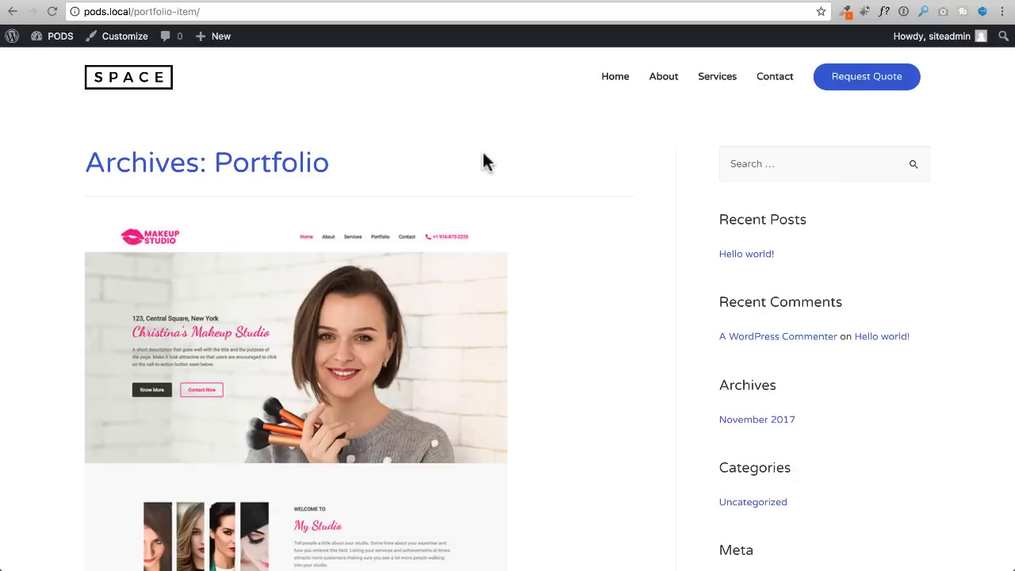
Open the Makeup Artist item's page from the portfolio archive and return to the admin list of portfolio items
{"action": "key", "text": "super+bracketleft"}
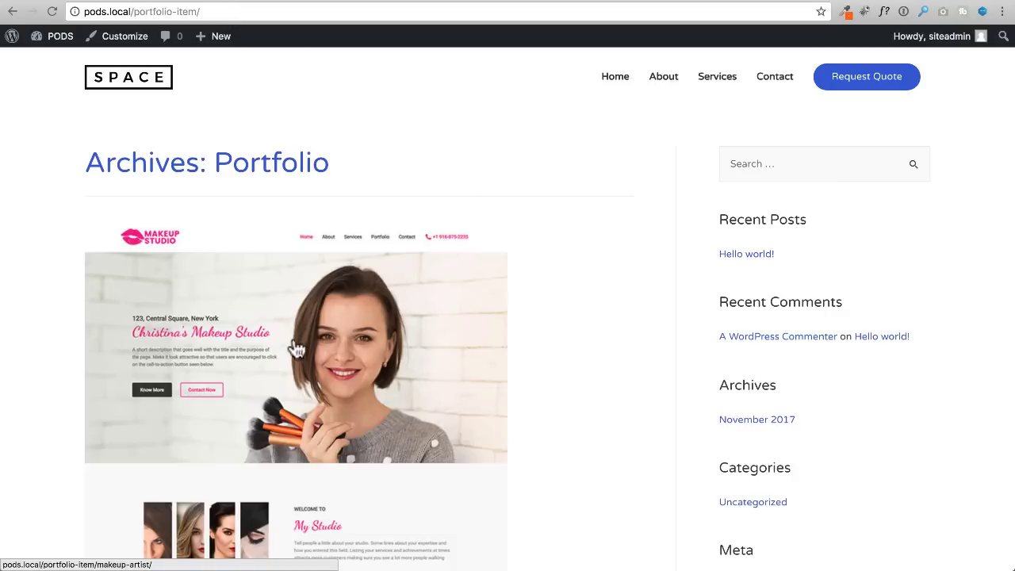
{"action": "left_click", "coordinate": [268, 319]}
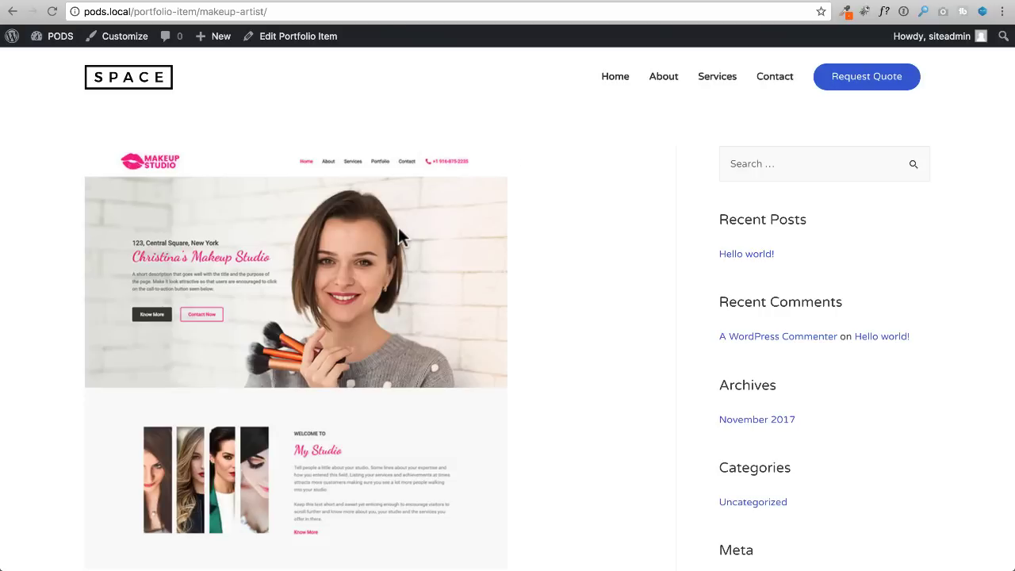
{"action": "key", "text": "super+bracketleft"}
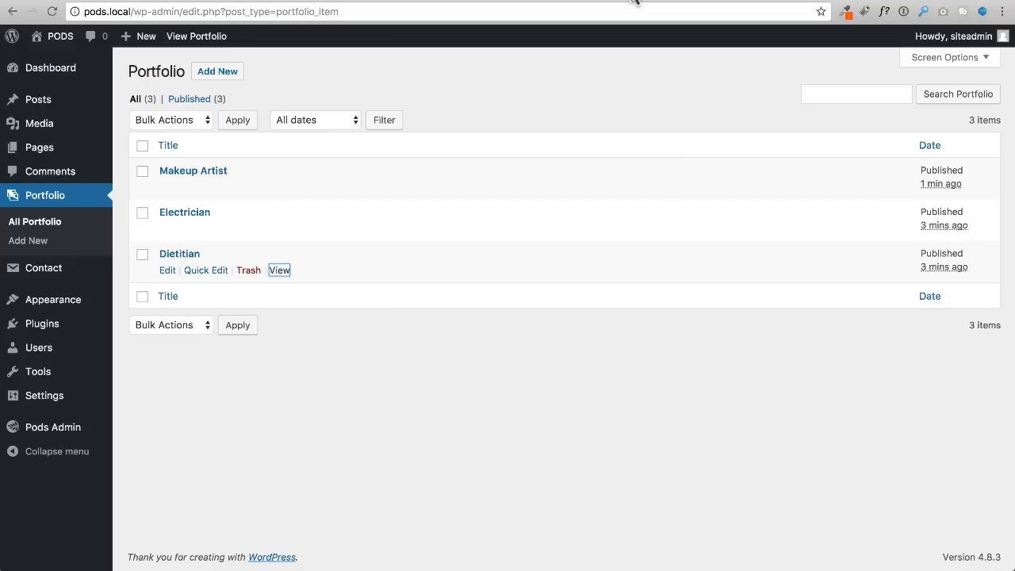
Set the portfolio_item pod's Archive Page Slug Override to "portfolio" and save the pod
{"action": "left_click", "coordinate": [511, 4]}
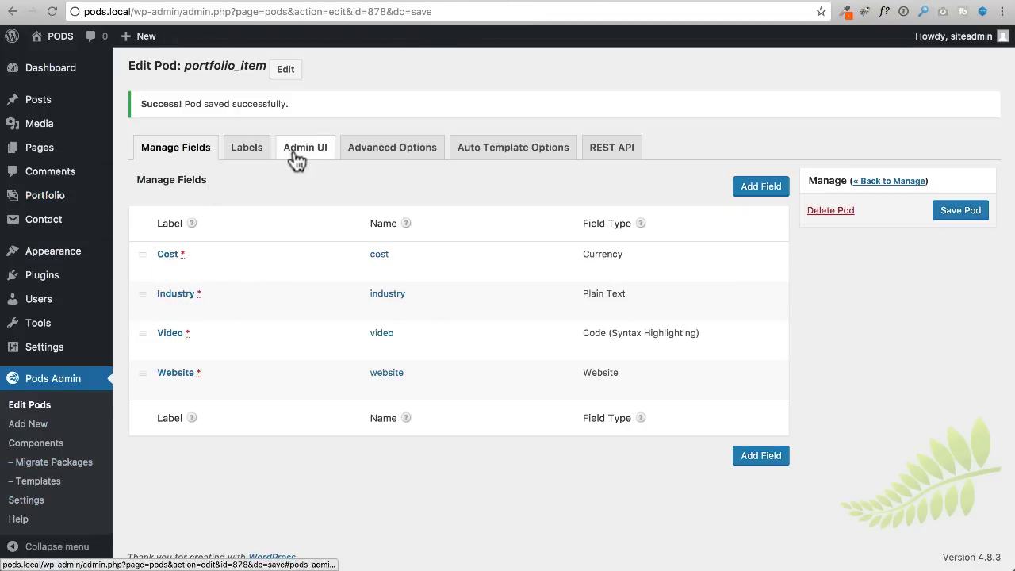
{"action": "left_click", "coordinate": [390, 153]}
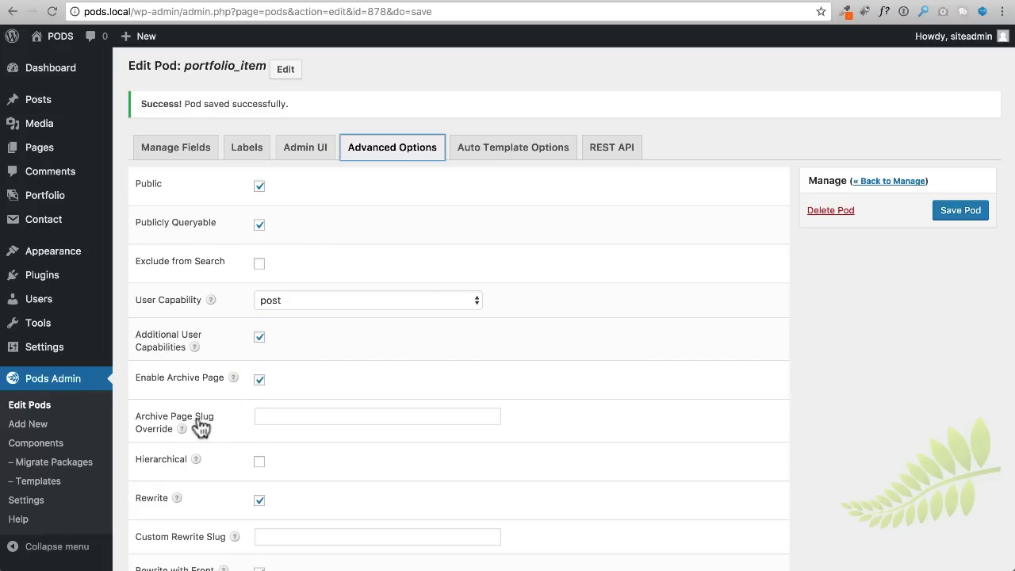
{"action": "mouse_move", "coordinate": [184, 432]}
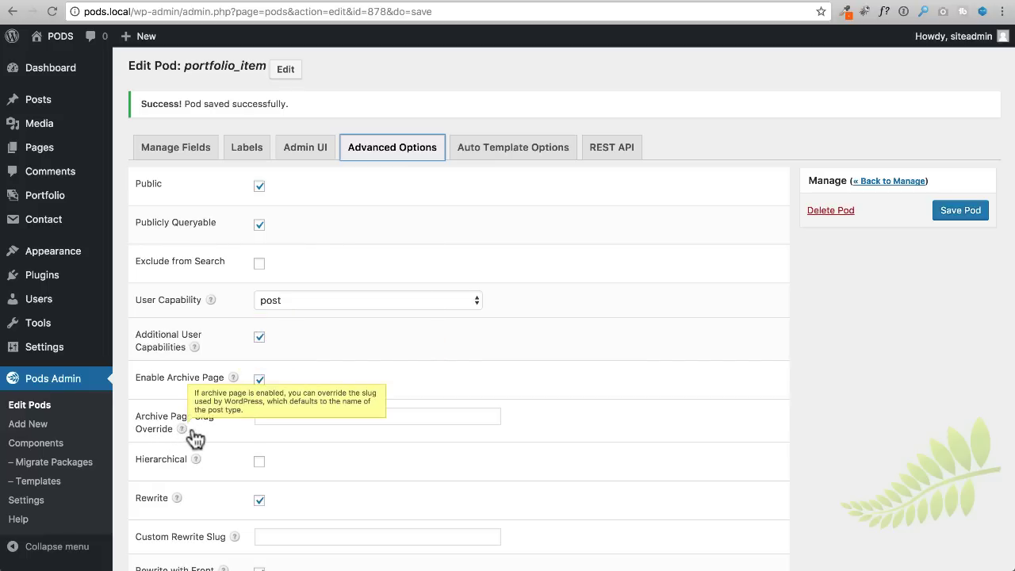
{"action": "left_click", "coordinate": [274, 417]}
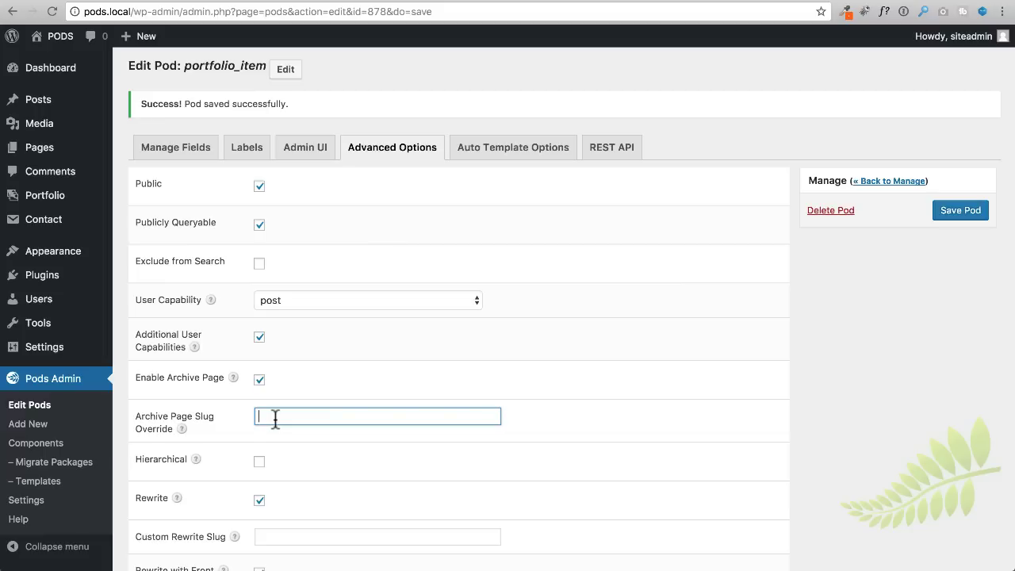
{"action": "type", "text": "portfolio"}
{"action": "left_click", "coordinate": [965, 213]}
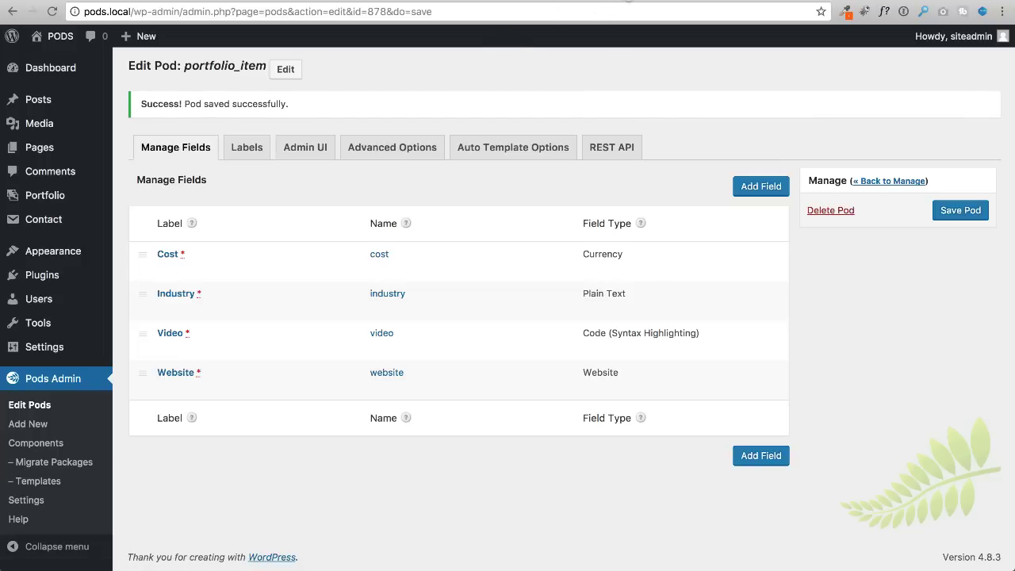
Reload the Makeup Artist page and check the old archive address pods.local/portfolio-item
{"action": "left_click", "coordinate": [622, 2]}
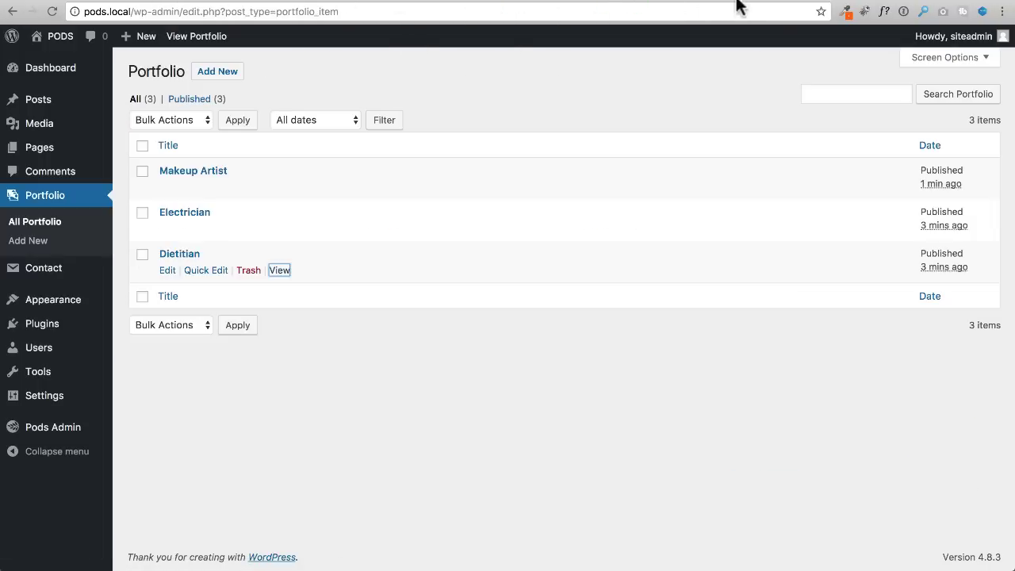
{"action": "left_click", "coordinate": [708, 4]}
{"action": "left_click", "coordinate": [52, 11]}
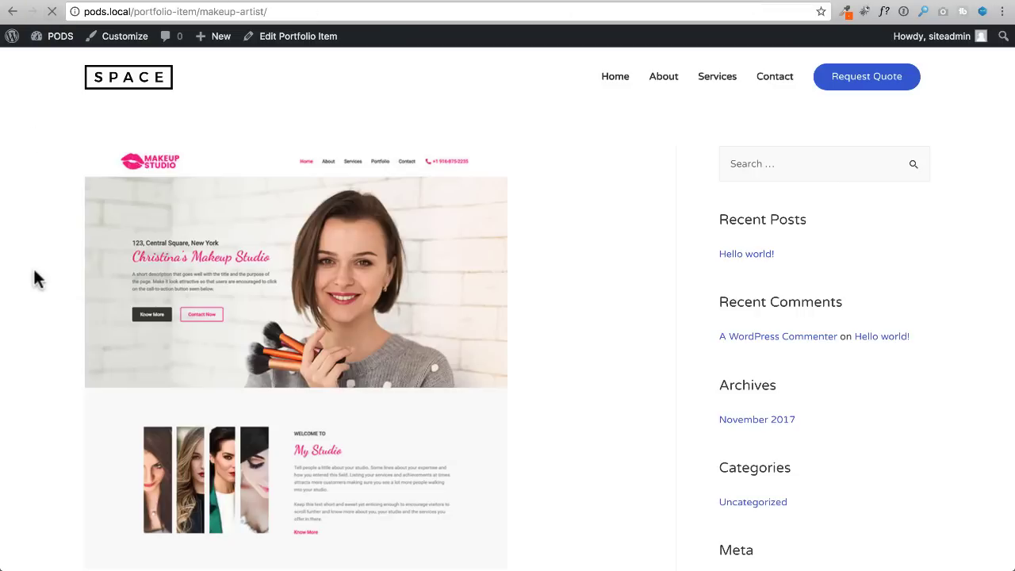
{"action": "left_click", "coordinate": [189, 11]}
{"action": "left_click", "coordinate": [199, 11]}
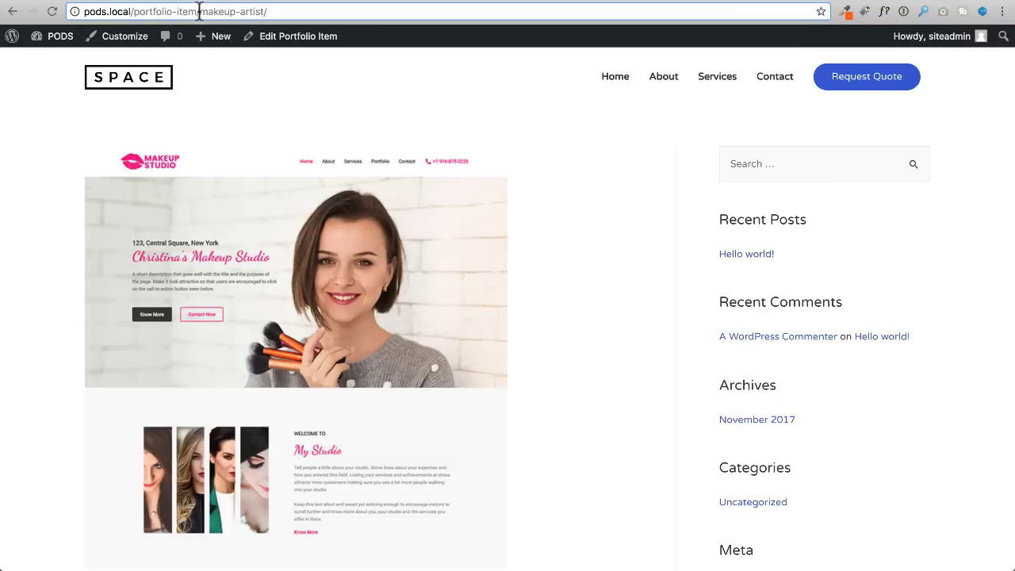
{"action": "left_click_drag", "start_coordinate": [198, 11], "coordinate": [320, 11]}
{"action": "key", "text": "BackSpace"}
{"action": "key", "text": "Return"}
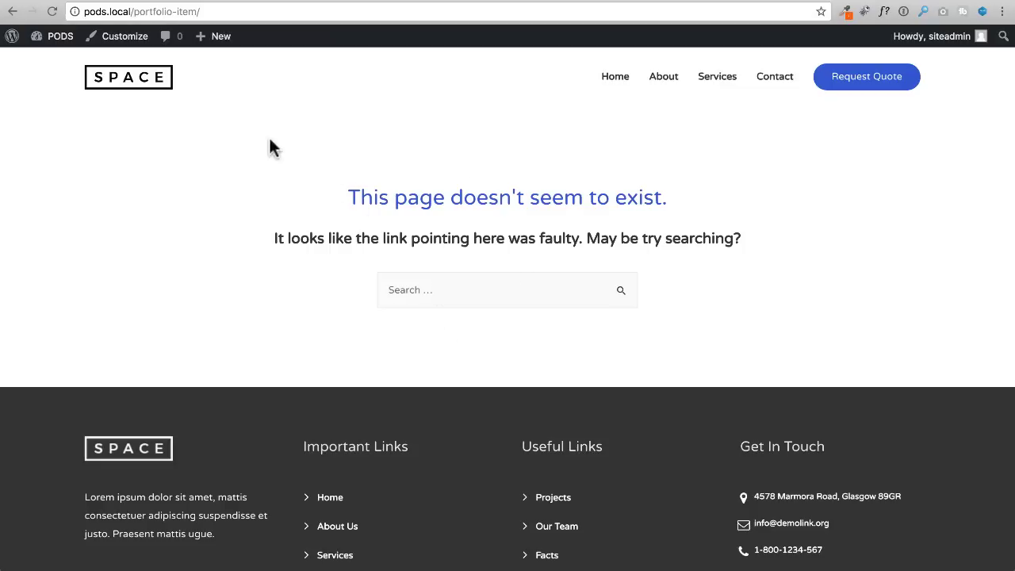
Load the portfolio archive at its new address, pods.local/portfolio
{"action": "left_click", "coordinate": [176, 11]}
{"action": "left_click", "coordinate": [172, 11]}
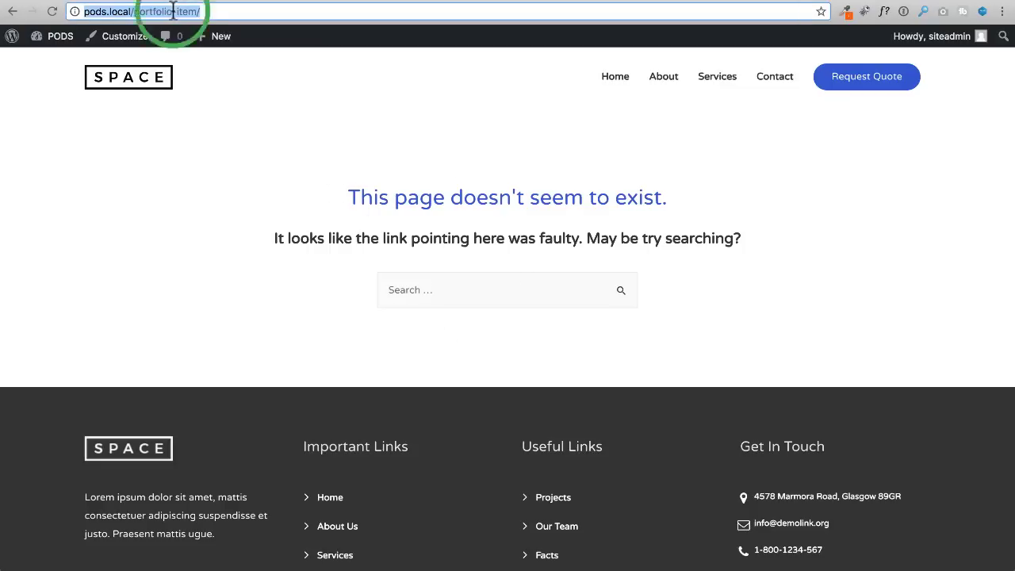
{"action": "left_click_drag", "start_coordinate": [172, 12], "coordinate": [266, 11]}
{"action": "key", "text": "BackSpace"}
{"action": "key", "text": "Return"}
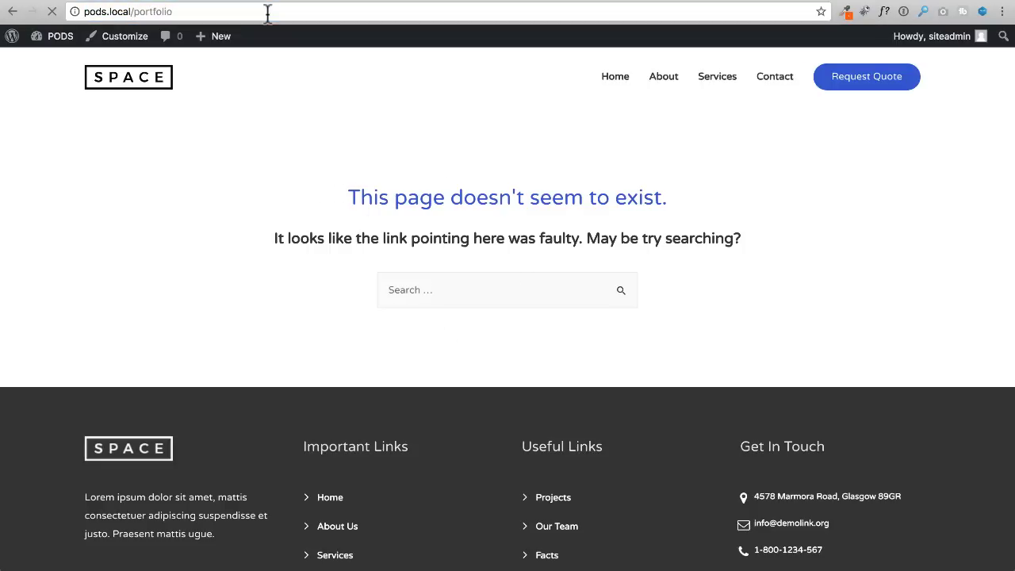
Look through the items on the portfolio archive page and examine its heading
{"action": "scroll", "coordinate": [435, 199], "scroll_direction": "down", "scroll_amount": 15}
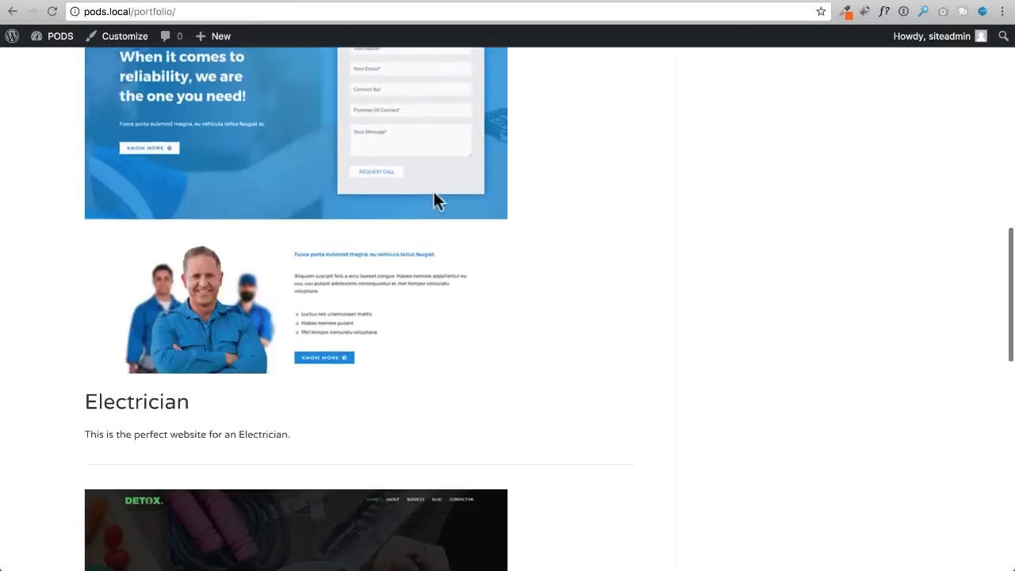
{"action": "scroll", "coordinate": [434, 195], "scroll_direction": "up", "scroll_amount": 20}
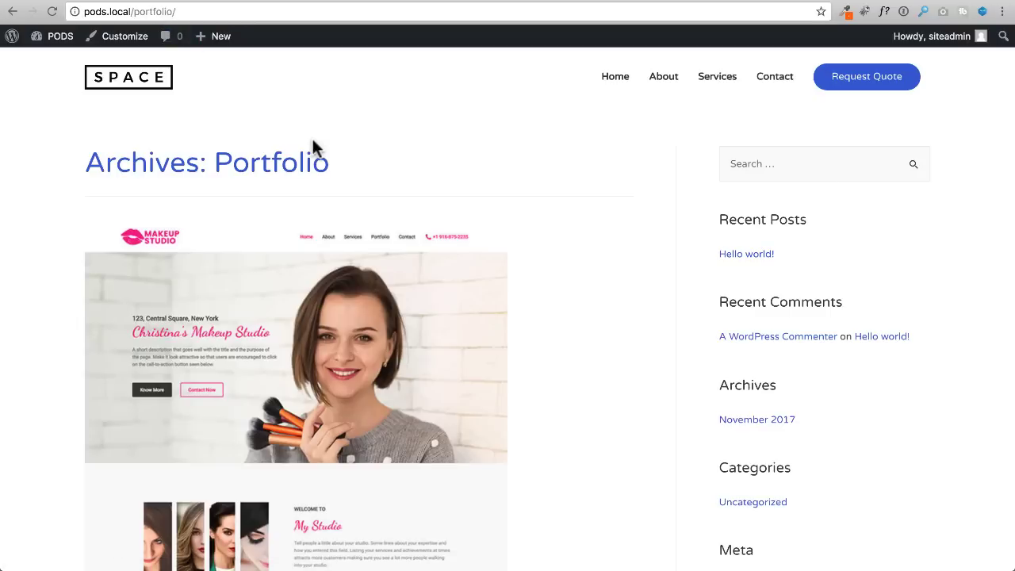
{"action": "left_click_drag", "start_coordinate": [345, 161], "coordinate": [91, 142]}
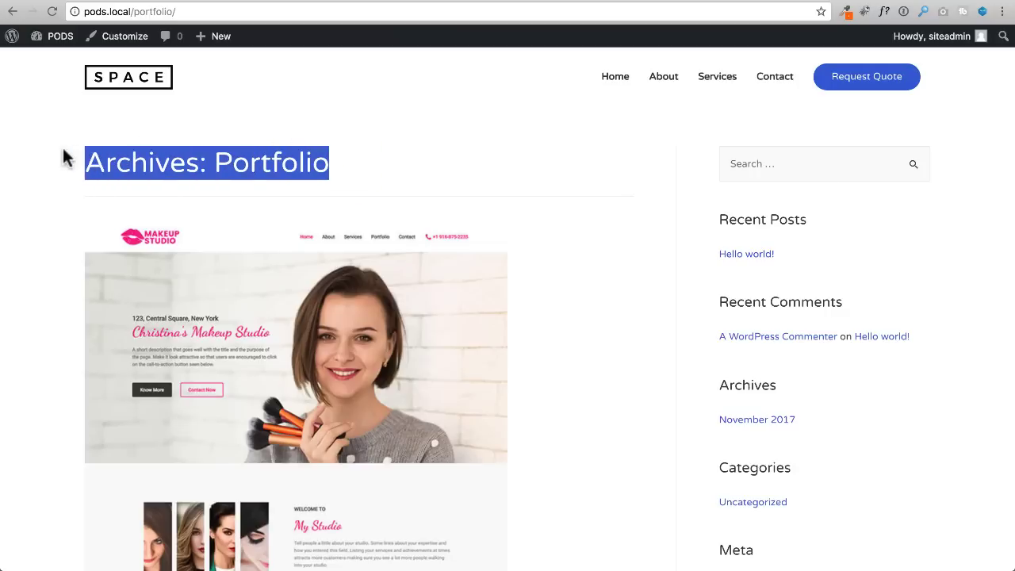
{"action": "left_click", "coordinate": [329, 160]}
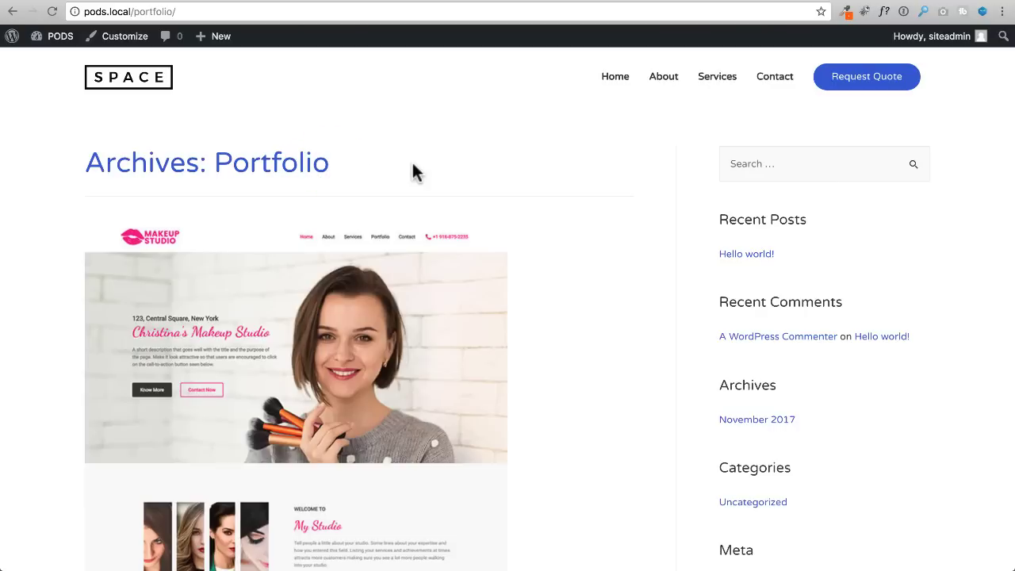
Open the Makeup Artist item's page from the archive and examine its image, title and description
{"action": "left_click", "coordinate": [329, 309]}
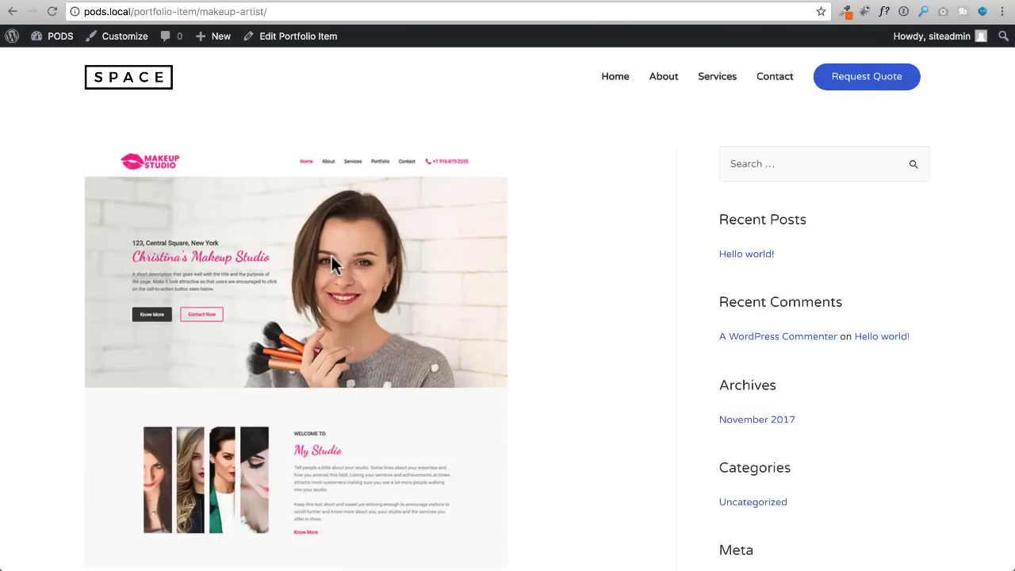
{"action": "scroll", "coordinate": [332, 255], "scroll_direction": "down", "scroll_amount": 5}
{"action": "scroll", "coordinate": [333, 251], "scroll_direction": "up", "scroll_amount": 4}
{"action": "scroll", "coordinate": [334, 257], "scroll_direction": "up", "scroll_amount": 3}
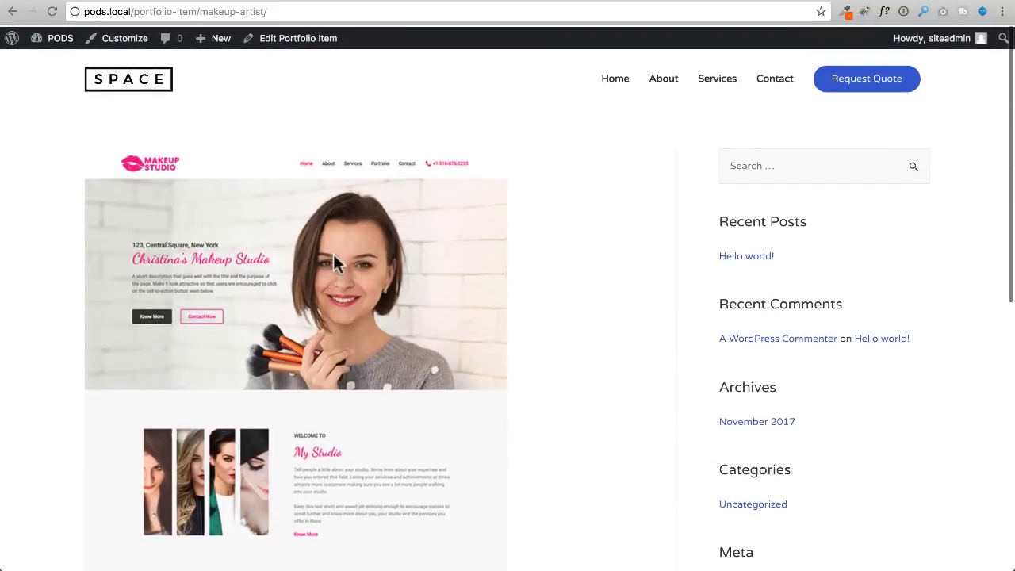
{"action": "scroll", "coordinate": [352, 230], "scroll_direction": "down", "scroll_amount": 3}
{"action": "scroll", "coordinate": [351, 238], "scroll_direction": "down", "scroll_amount": 1}
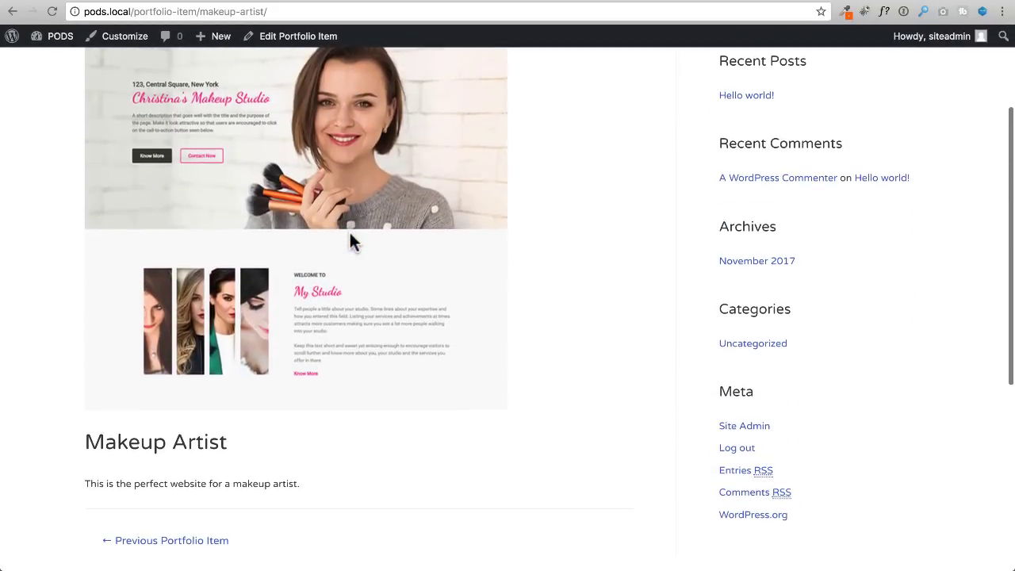
{"action": "scroll", "coordinate": [341, 246], "scroll_direction": "up", "scroll_amount": 3}
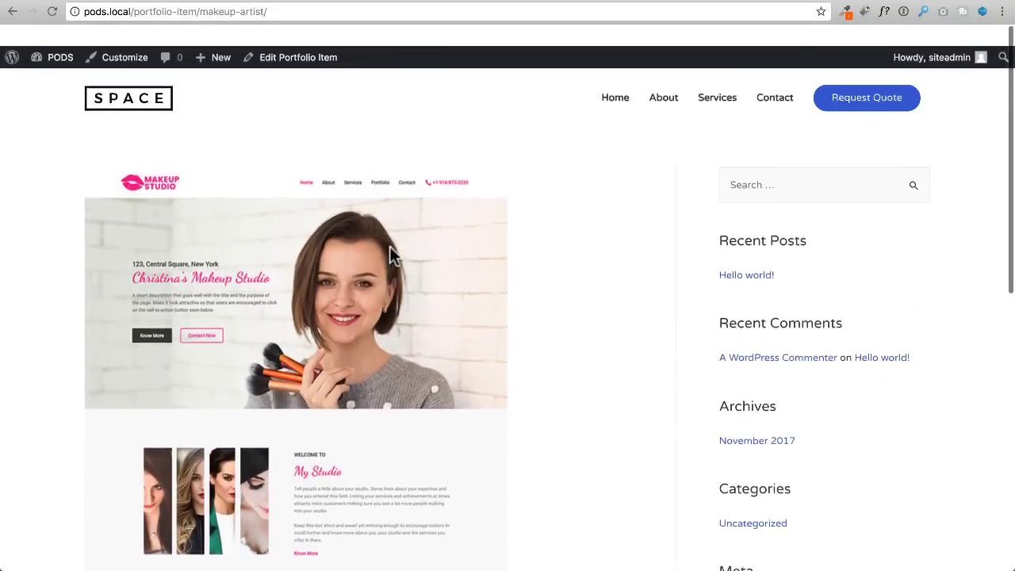
{"action": "scroll", "coordinate": [390, 246], "scroll_direction": "down", "scroll_amount": 1}
Open the Makeup Artist portfolio item for editing and review its description and custom fields
{"action": "left_click", "coordinate": [615, 2]}
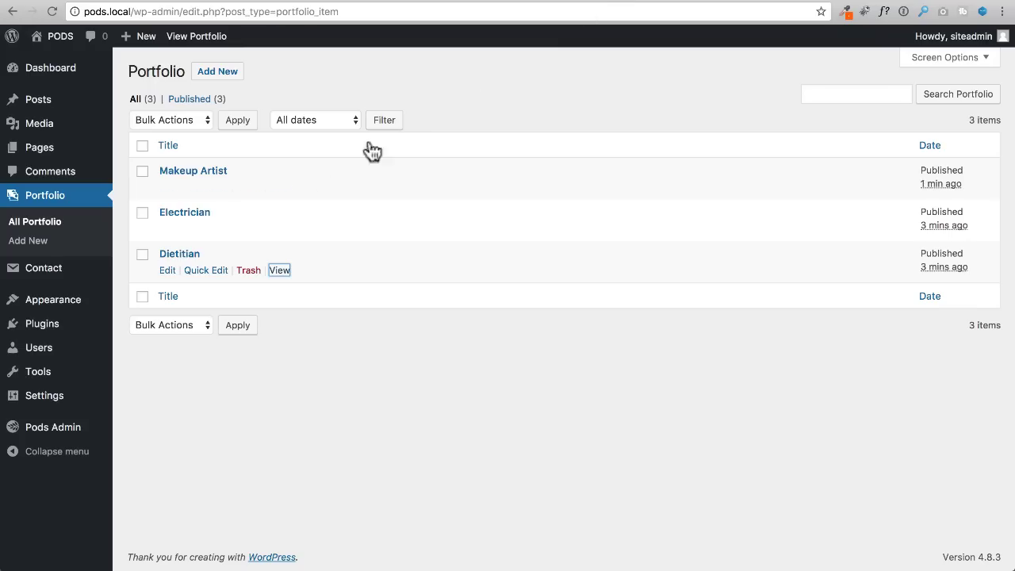
{"action": "left_click", "coordinate": [193, 170]}
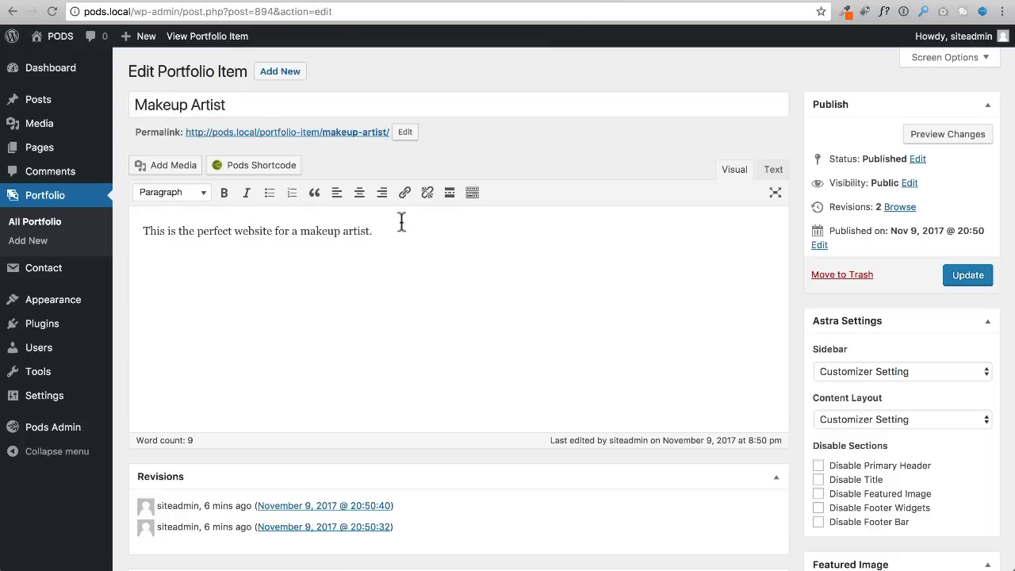
{"action": "left_click", "coordinate": [453, 227]}
{"action": "scroll", "coordinate": [420, 269], "scroll_direction": "down", "scroll_amount": 6}
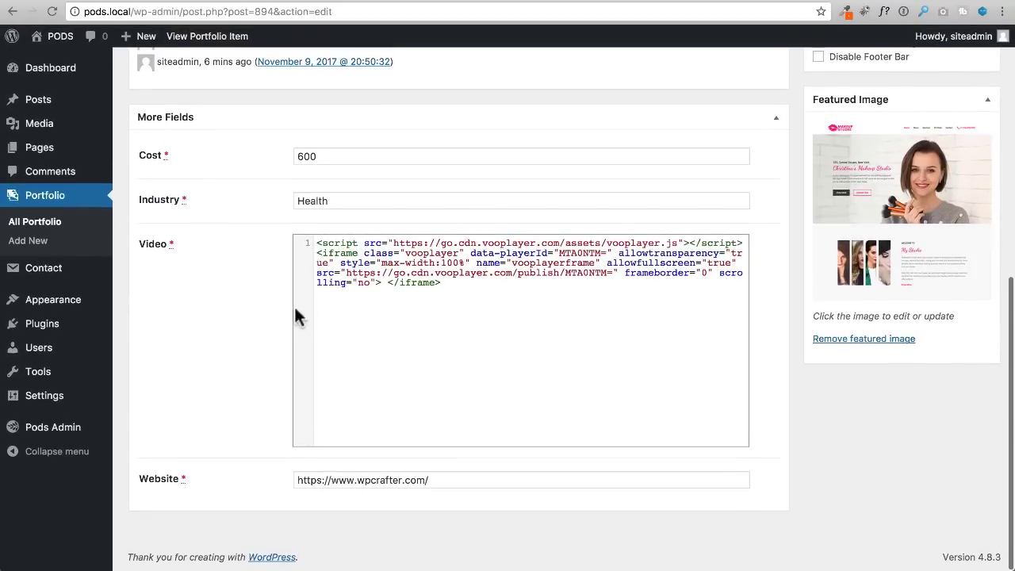
{"action": "scroll", "coordinate": [287, 270], "scroll_direction": "up", "scroll_amount": 7}
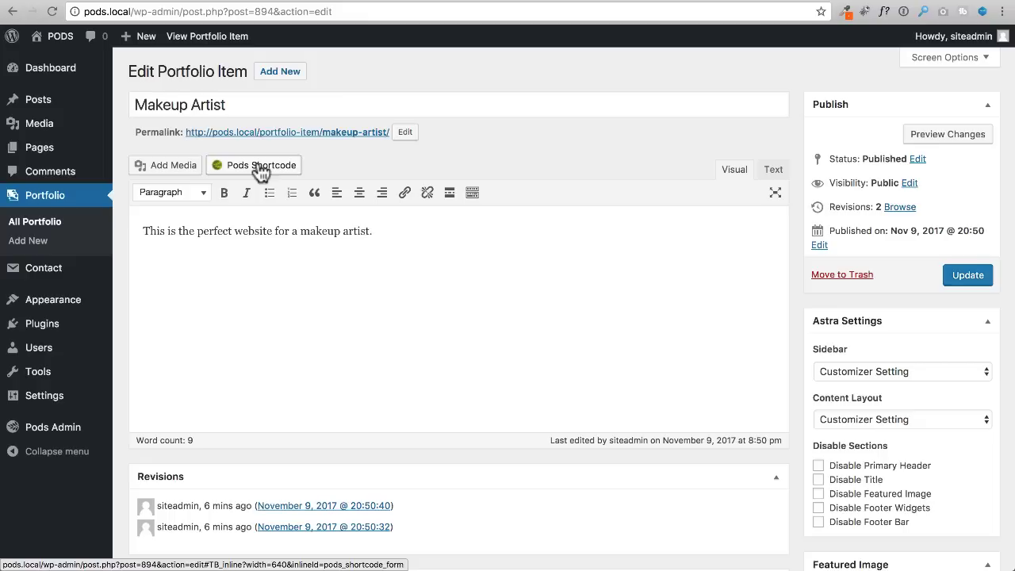
Insert a Pods shortcode below the description using "Display a field from this item" with the field "Cost"
{"action": "left_click", "coordinate": [261, 168]}
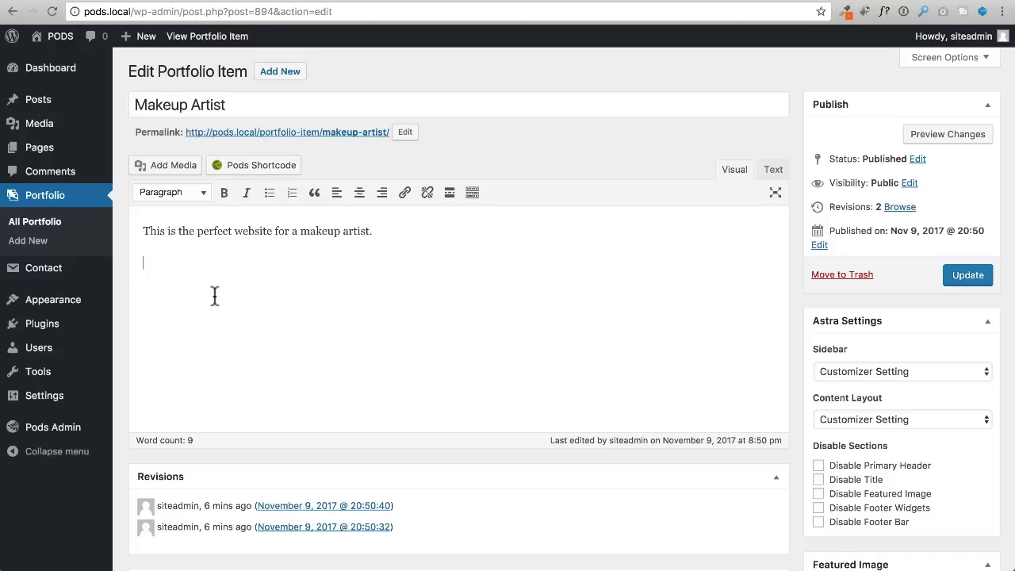
{"action": "left_click", "coordinate": [250, 172]}
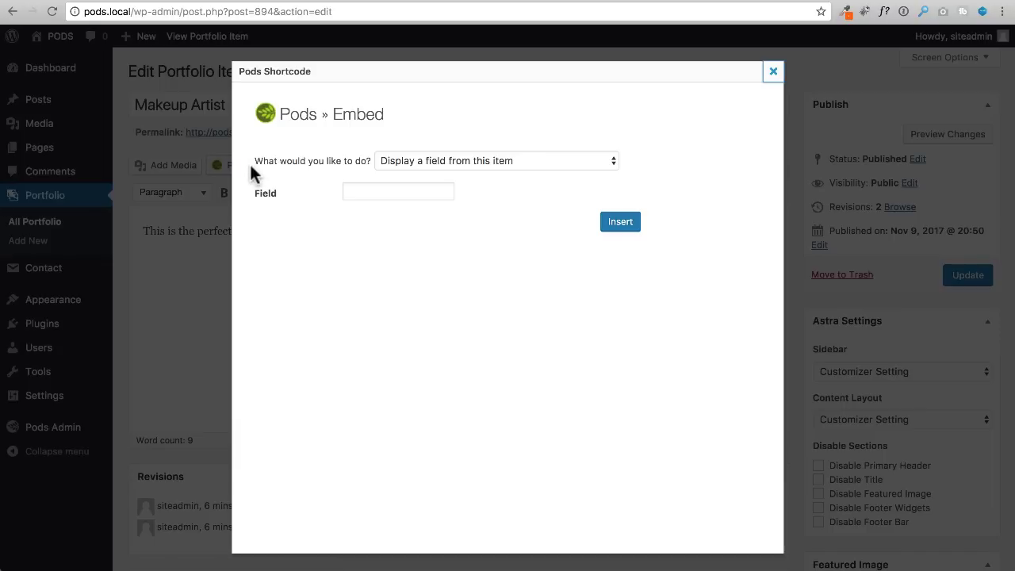
{"action": "left_click", "coordinate": [418, 161]}
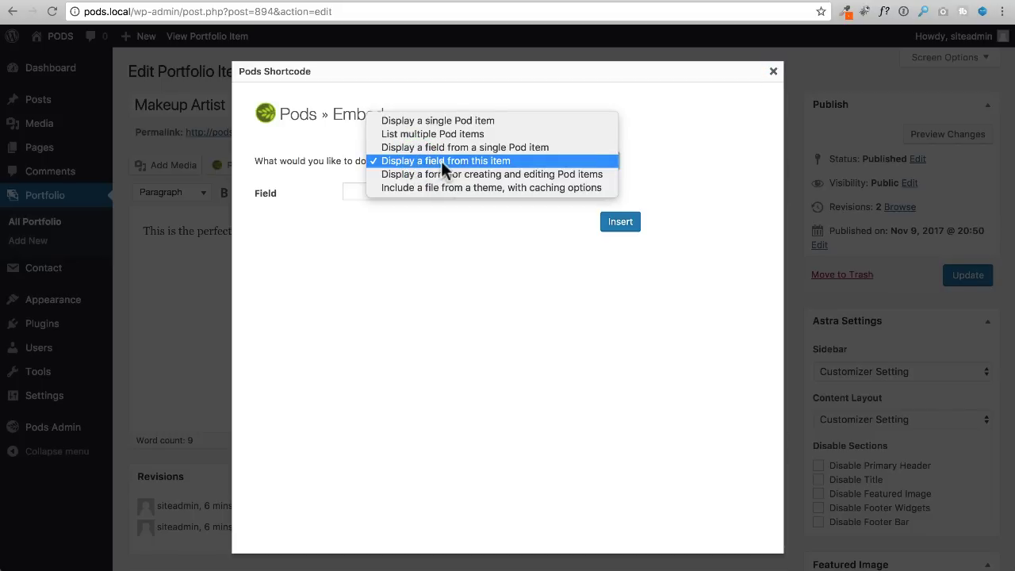
{"action": "left_click", "coordinate": [441, 161]}
{"action": "left_click", "coordinate": [388, 198]}
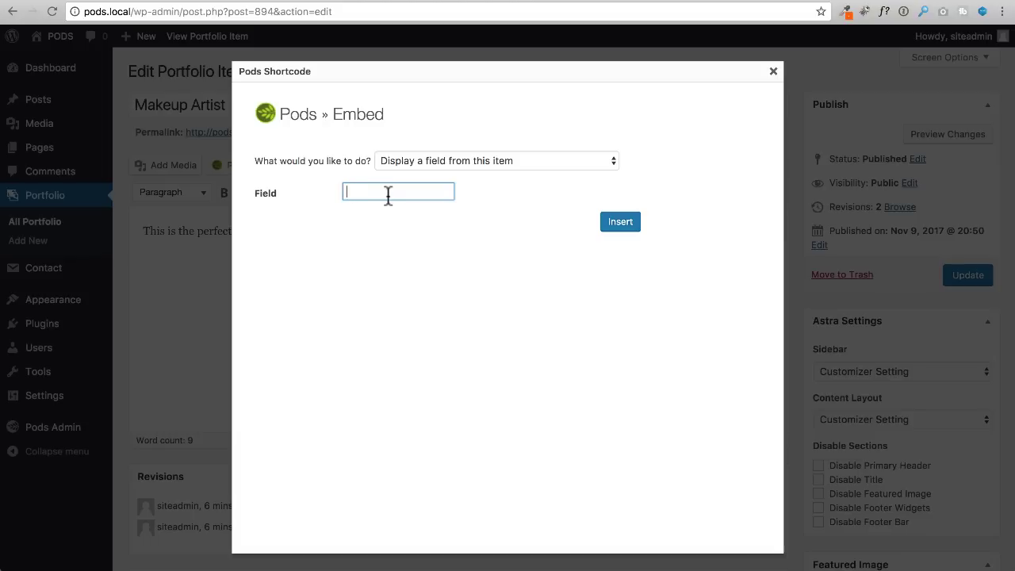
{"action": "type", "text": "Cost"}
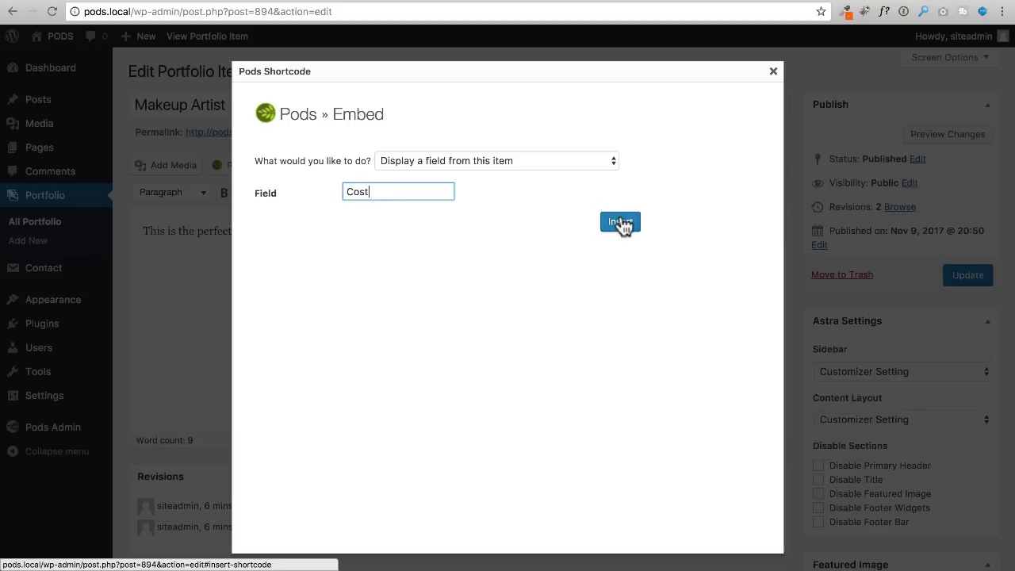
{"action": "left_click", "coordinate": [622, 225]}
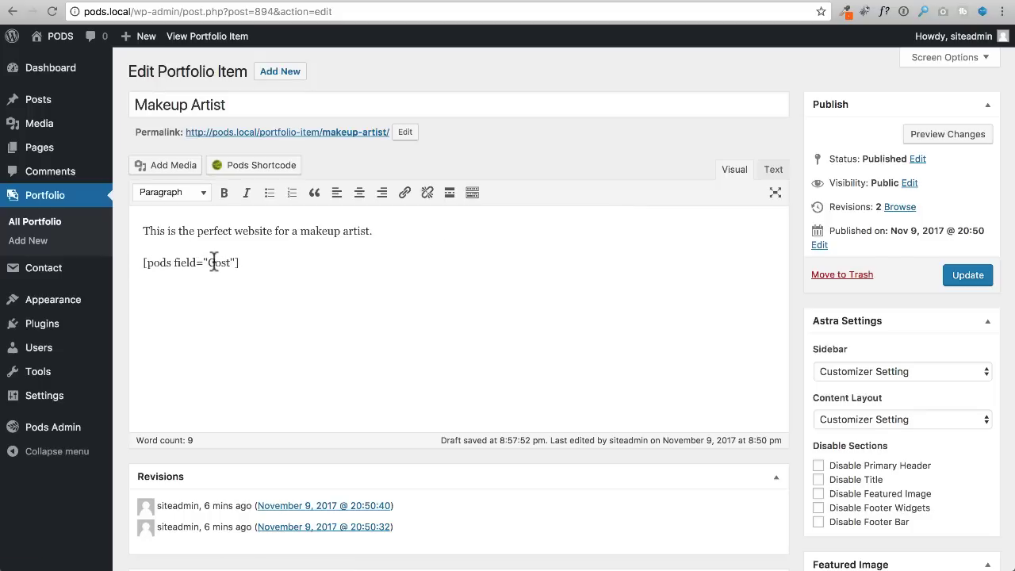
Update the Makeup Artist item and reload its public page to check the shortcode's output
{"action": "left_click", "coordinate": [973, 277]}
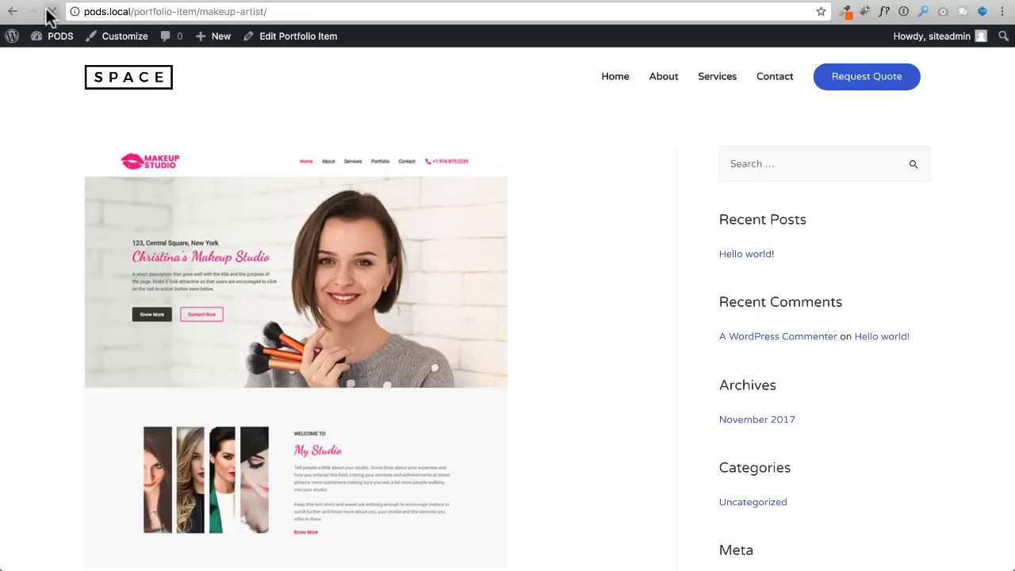
{"action": "left_click", "coordinate": [49, 12]}
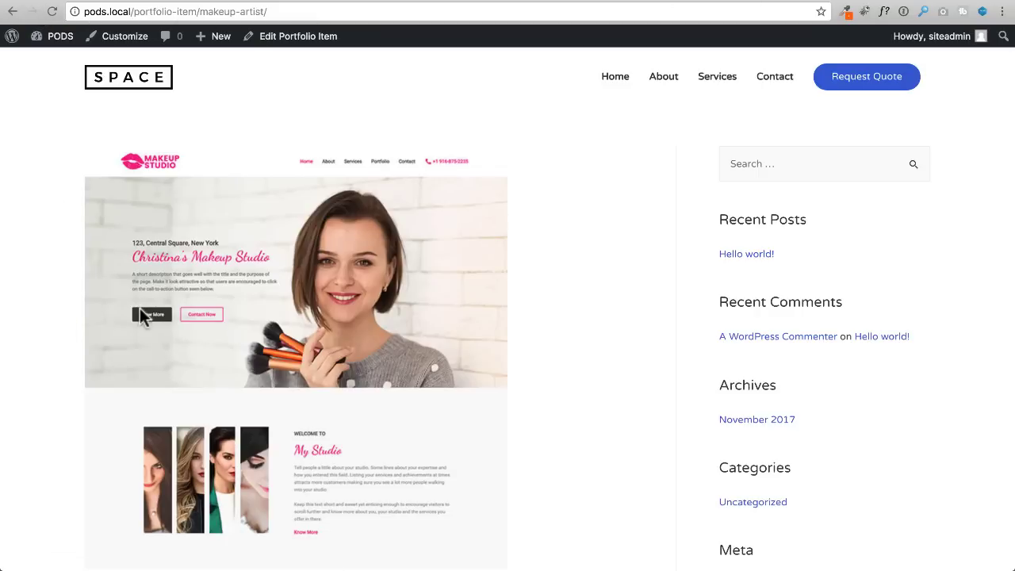
{"action": "scroll", "coordinate": [140, 307], "scroll_direction": "down", "scroll_amount": 5}
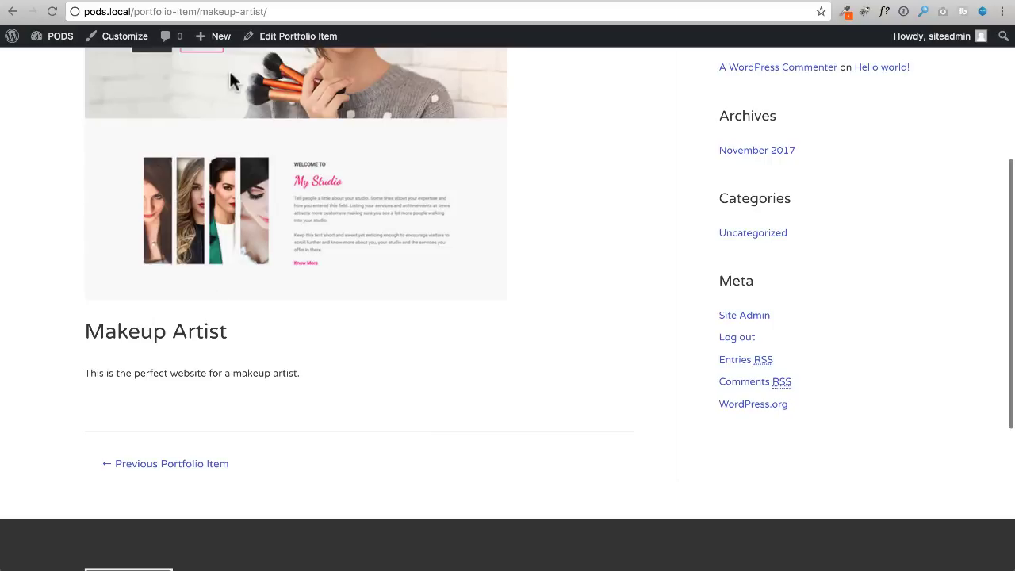
{"action": "left_click", "coordinate": [50, 13]}
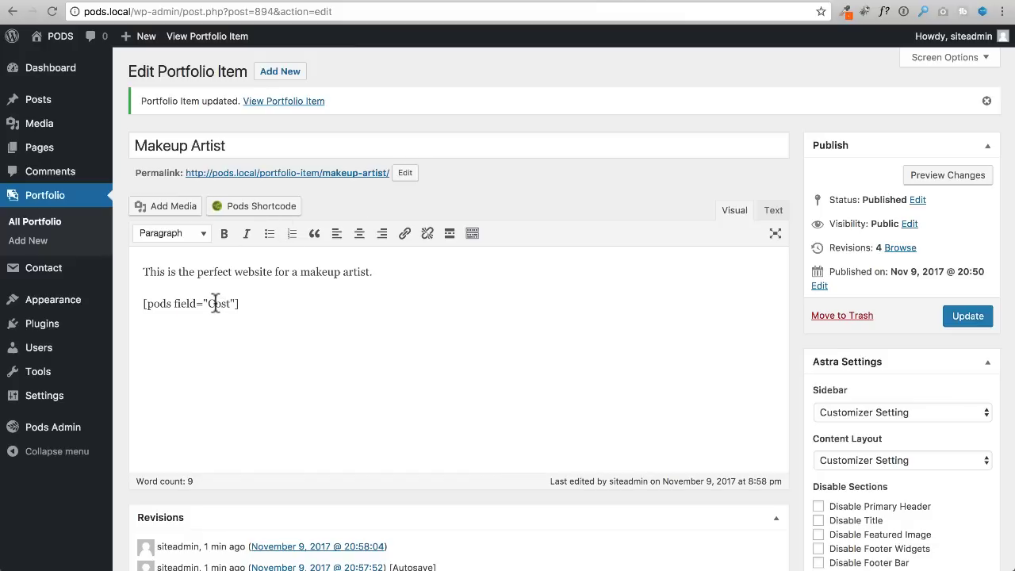
Change the shortcode's field name to lowercase "cost" and update the item
{"action": "left_click", "coordinate": [215, 304]}
{"action": "key", "text": "BackSpace"}
{"action": "type", "text": "c"}
{"action": "left_click", "coordinate": [961, 317]}
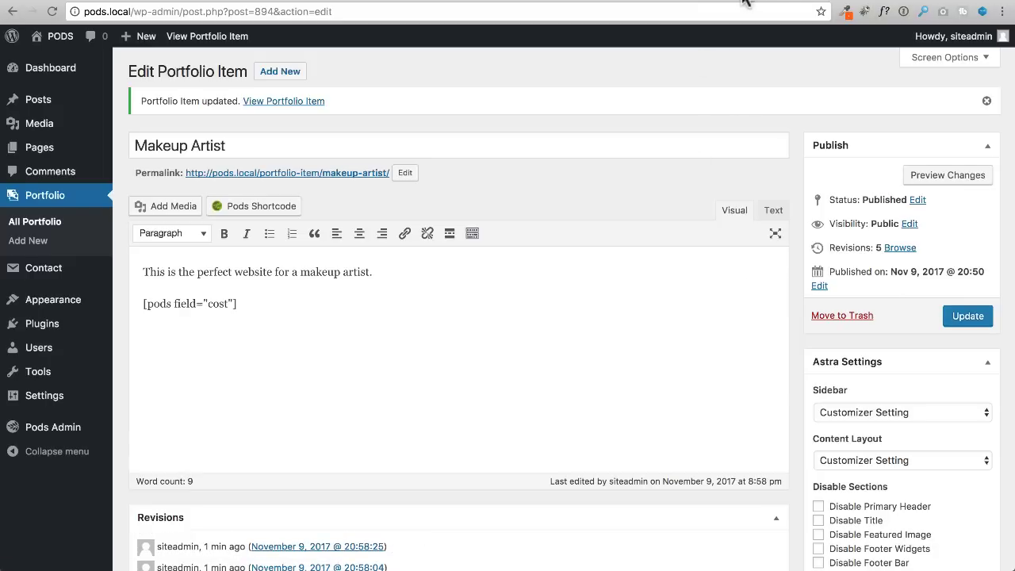
Reload the Makeup Artist page and compare its displayed cost with the portfolio_item pod's field list
{"action": "key", "text": "ctrl+Tab"}
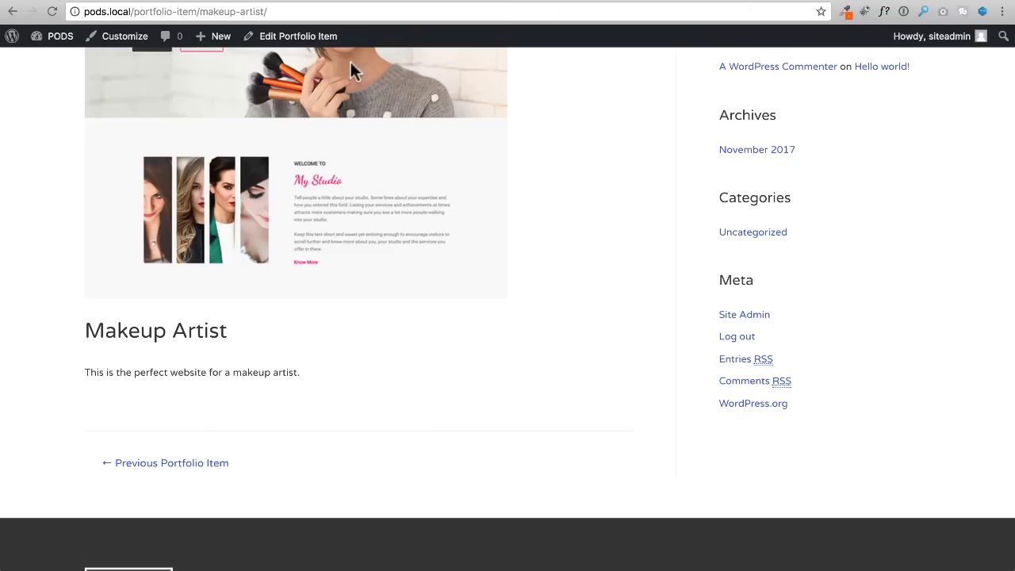
{"action": "left_click", "coordinate": [51, 12]}
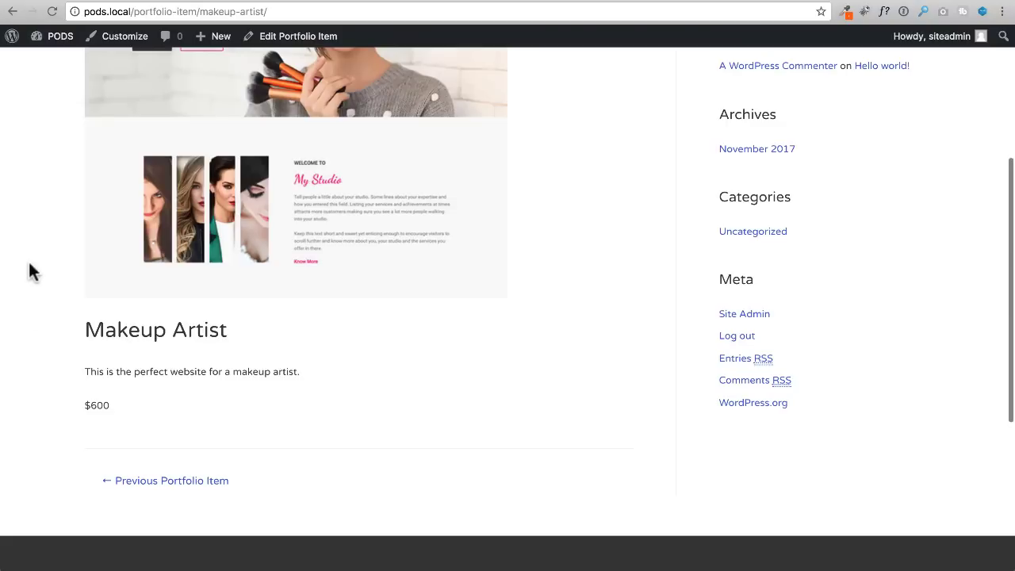
{"action": "left_click", "coordinate": [279, 404]}
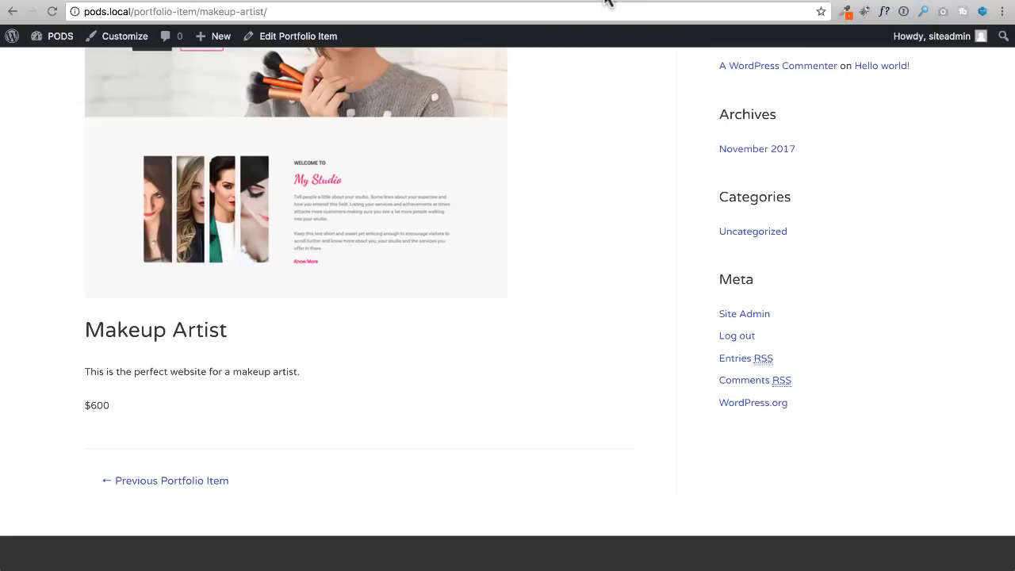
{"action": "left_click", "coordinate": [520, 3]}
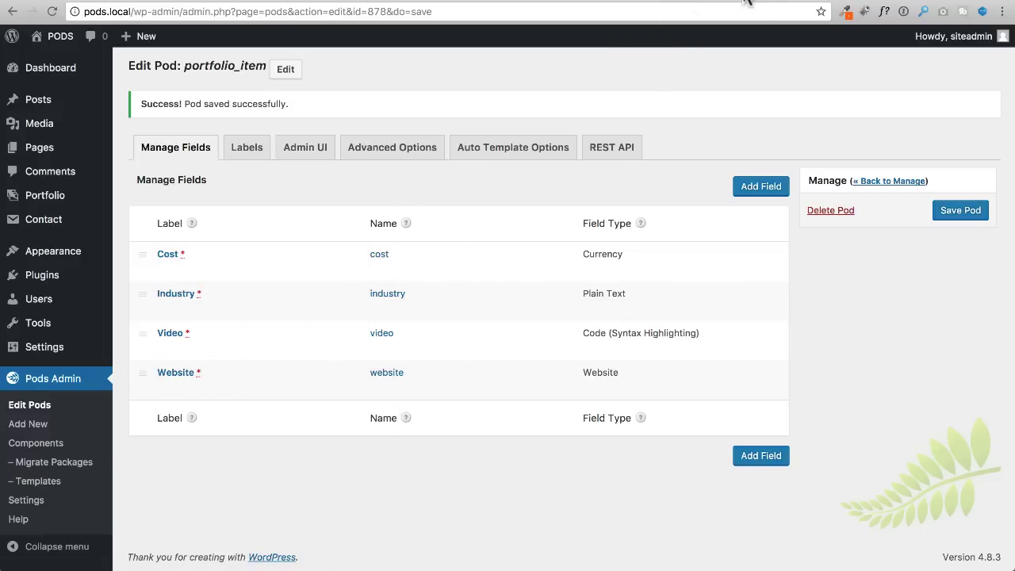
{"action": "key", "text": "ctrl+Tab"}
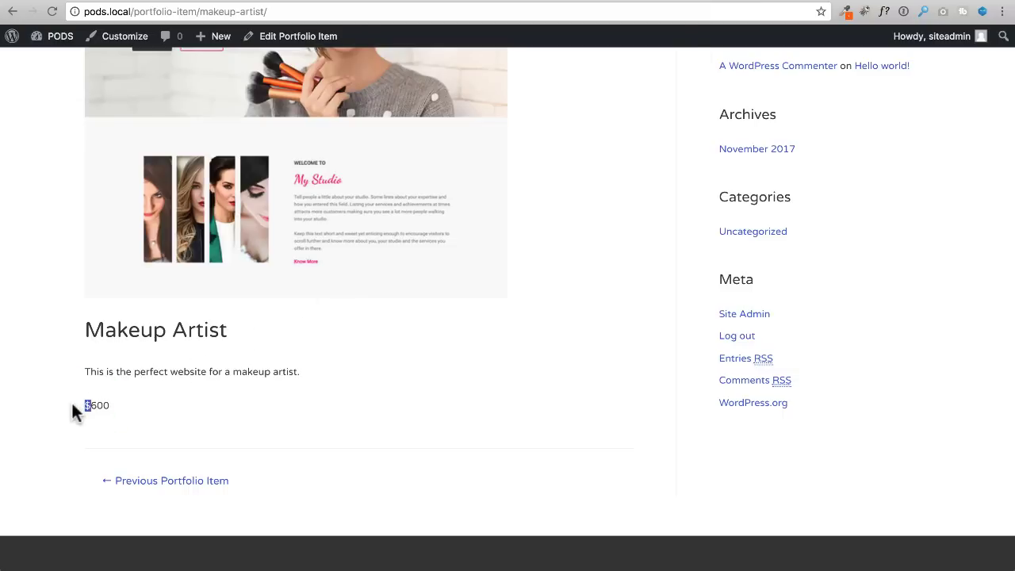
{"action": "left_click", "coordinate": [126, 414]}
Paste three copies of the [pods field="cost"] shortcode on separate lines below the original in the Makeup Artist item
{"action": "key", "text": "ctrl+Tab"}
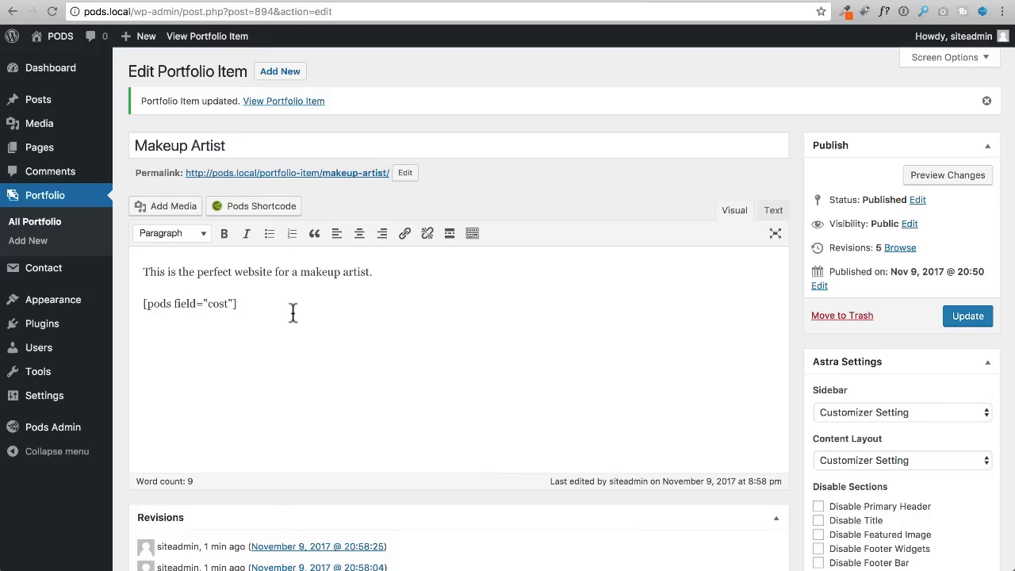
{"action": "left_click_drag", "start_coordinate": [249, 304], "coordinate": [142, 304]}
{"action": "key", "text": "super+c"}
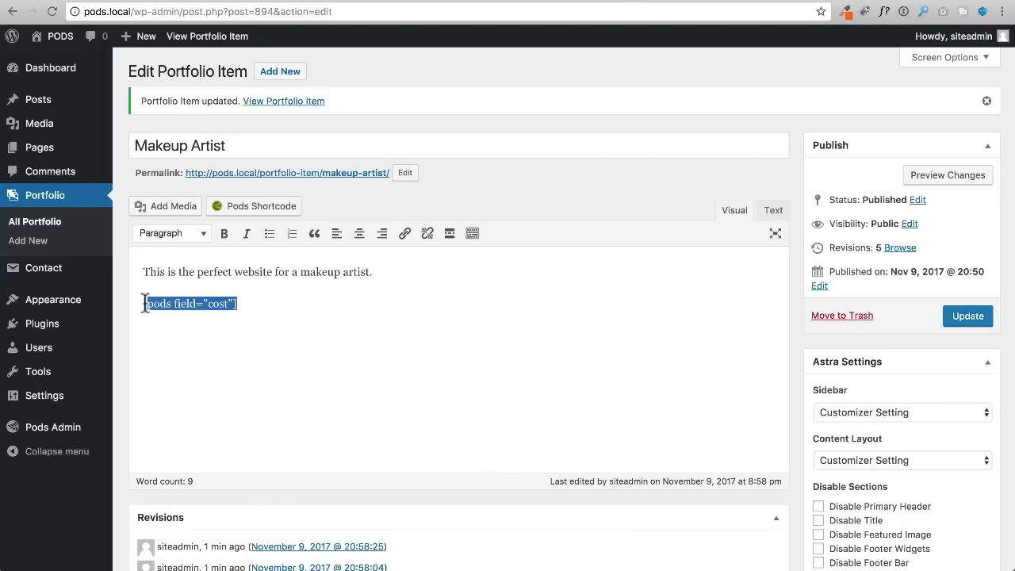
{"action": "key", "text": "Right"}
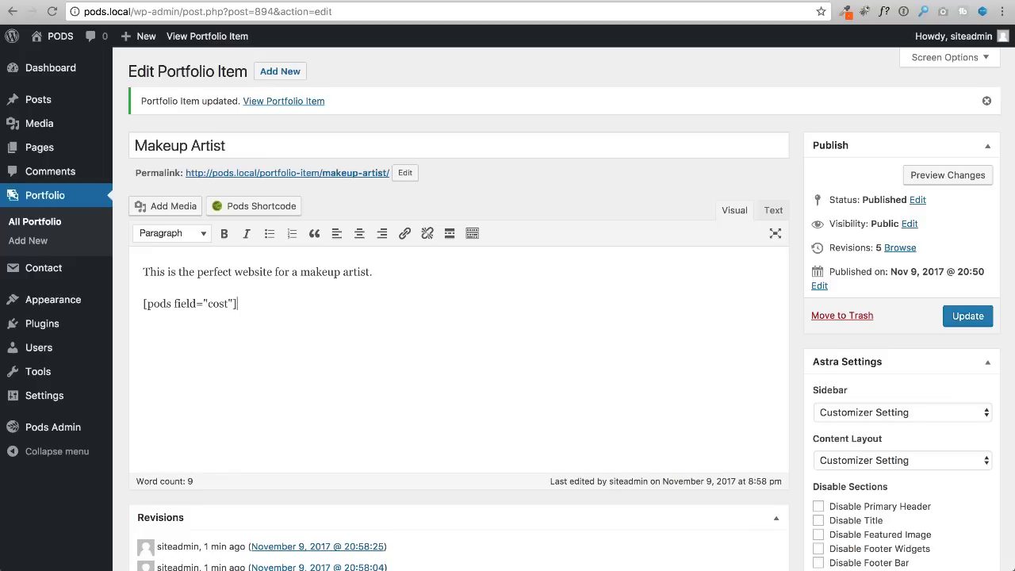
{"action": "key", "text": "super+v"}
{"action": "key", "text": "Return"}
{"action": "key", "text": "super+v"}
{"action": "key", "text": "Return"}
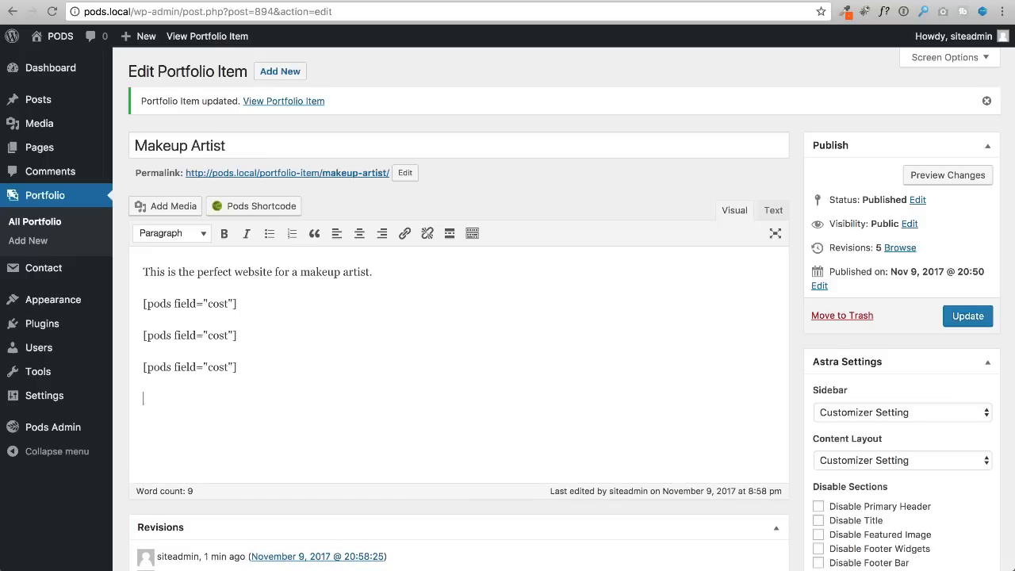
{"action": "key", "text": "super+v"}
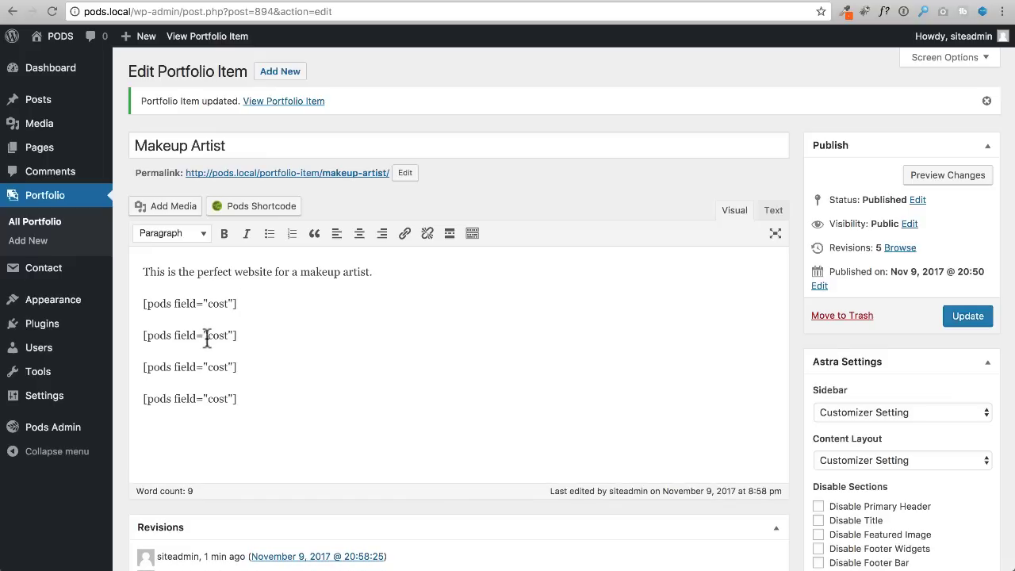
Change the three copied shortcodes' fields to "industry", "video" and "website", and update the item
{"action": "left_click_drag", "start_coordinate": [208, 336], "coordinate": [226, 335]}
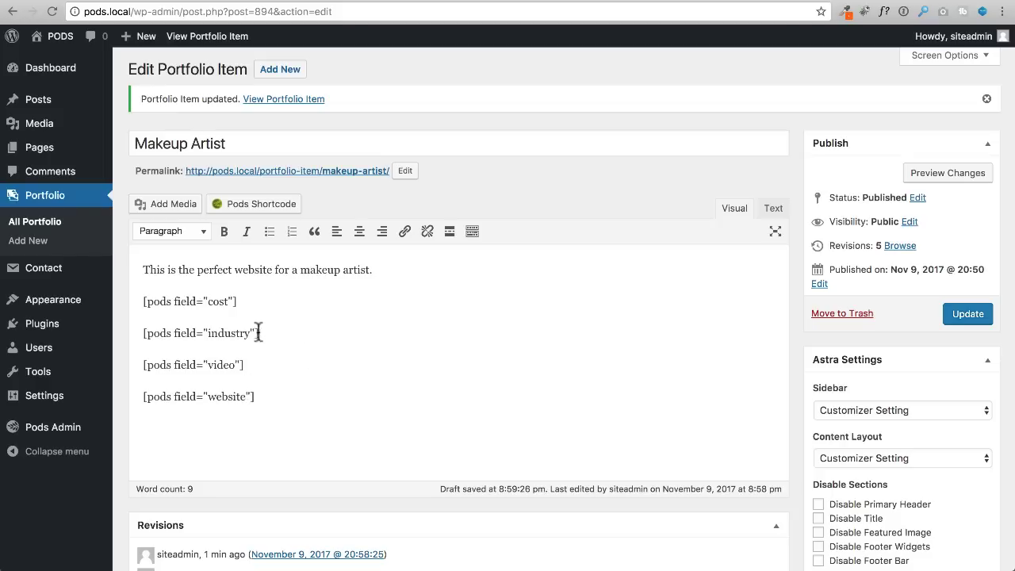
{"action": "left_click", "coordinate": [968, 316]}
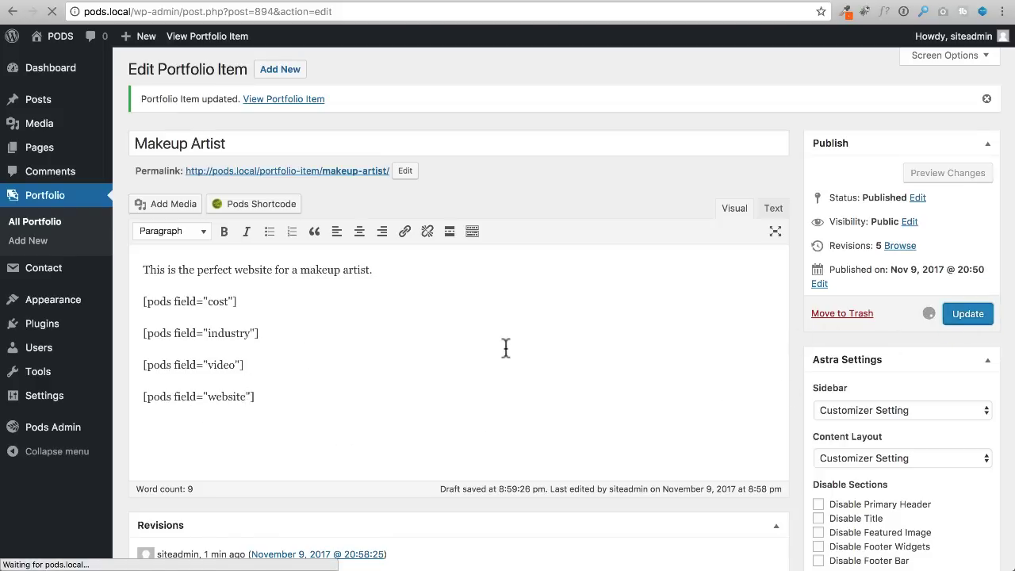
Reload the live Makeup Artist page and examine how the cost, industry, video and website shortcodes display below the featured image
{"action": "left_click", "coordinate": [746, 4]}
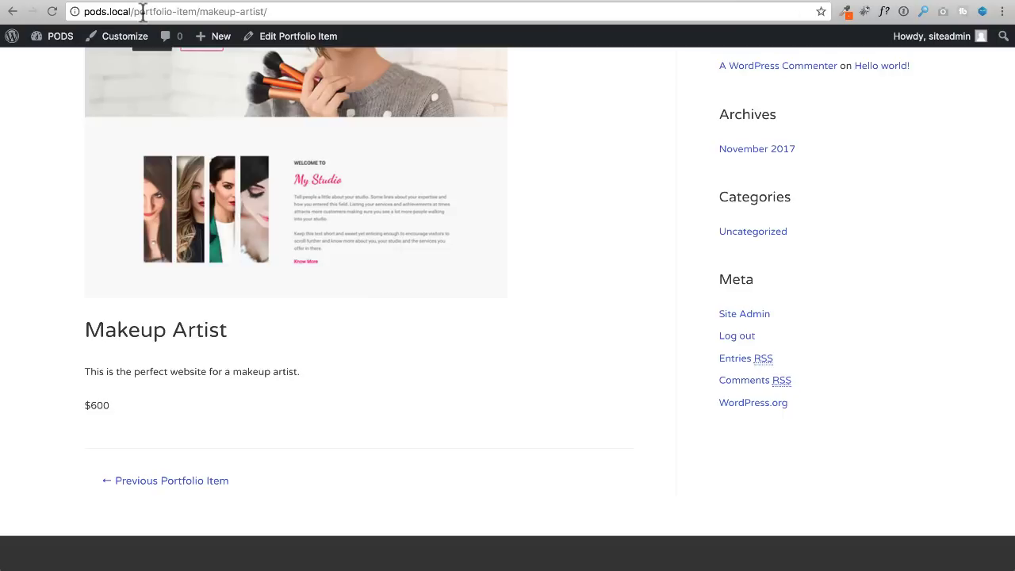
{"action": "left_click", "coordinate": [57, 9]}
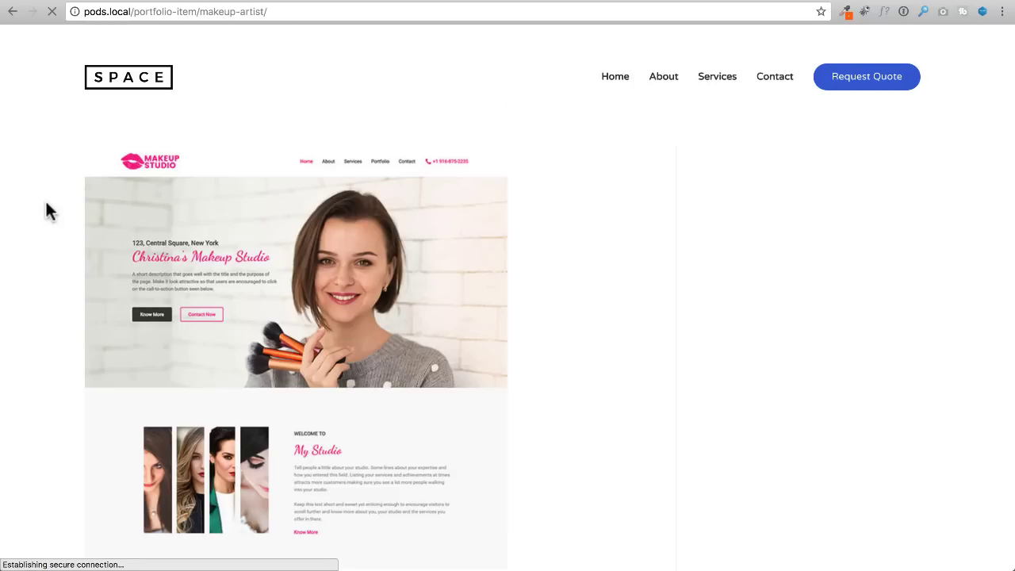
{"action": "scroll", "coordinate": [60, 196], "scroll_direction": "down", "scroll_amount": 10}
{"action": "scroll", "coordinate": [60, 196], "scroll_direction": "up", "scroll_amount": 6}
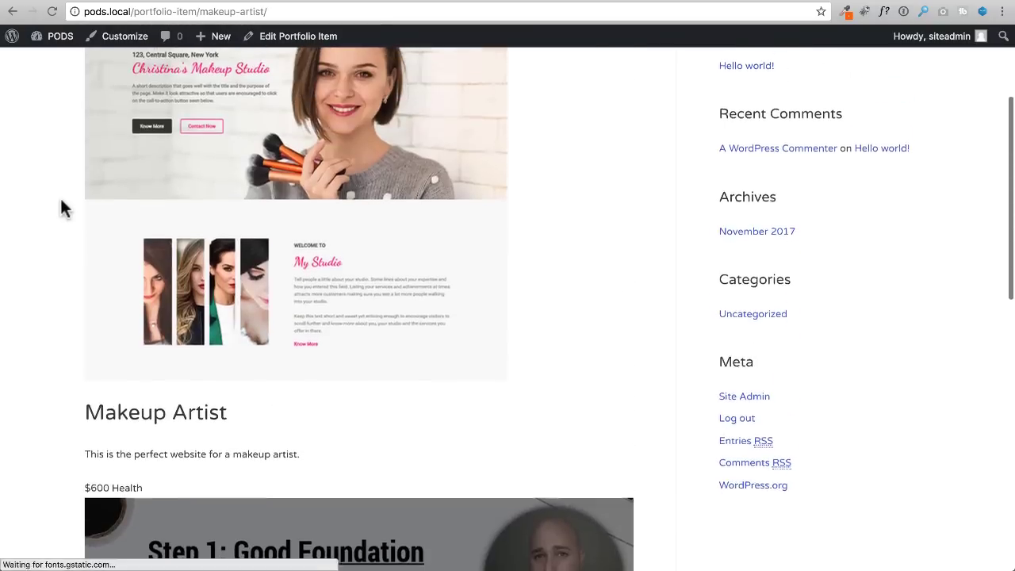
{"action": "scroll", "coordinate": [59, 196], "scroll_direction": "down", "scroll_amount": 3}
{"action": "scroll", "coordinate": [64, 202], "scroll_direction": "up", "scroll_amount": 3}
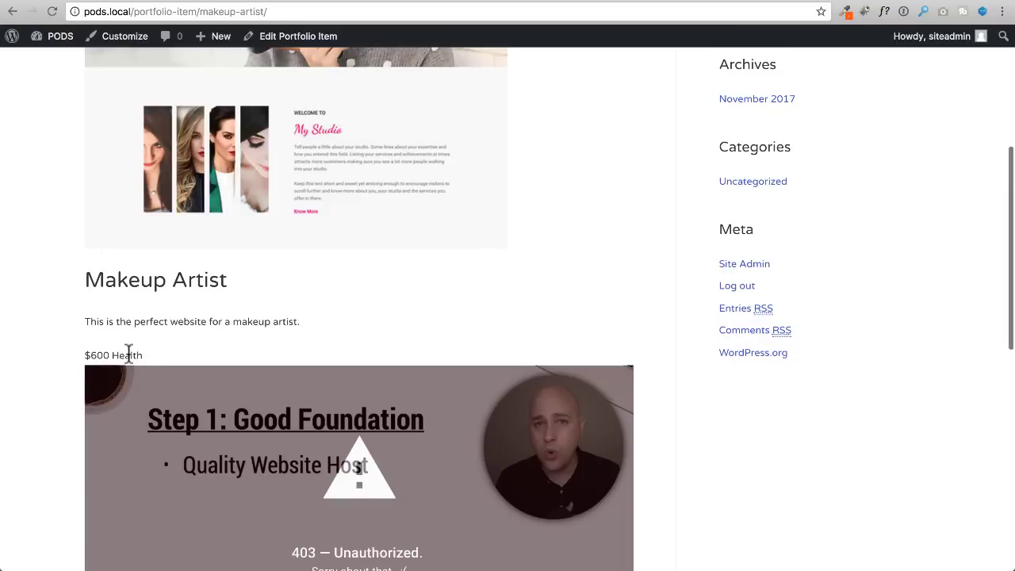
{"action": "left_click_drag", "start_coordinate": [112, 356], "coordinate": [157, 362]}
{"action": "scroll", "coordinate": [97, 317], "scroll_direction": "down", "scroll_amount": 10}
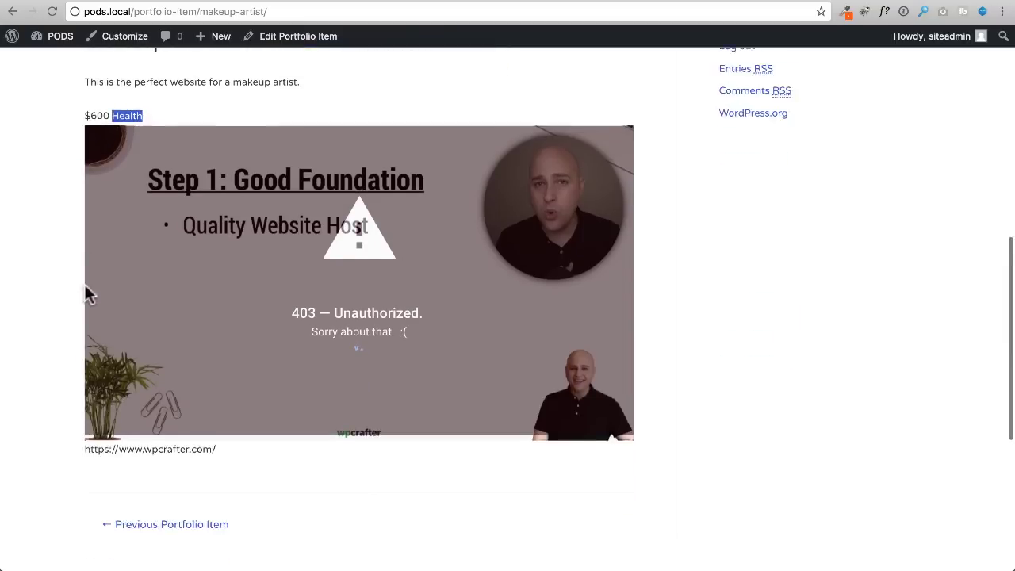
{"action": "scroll", "coordinate": [297, 181], "scroll_direction": "up", "scroll_amount": 6}
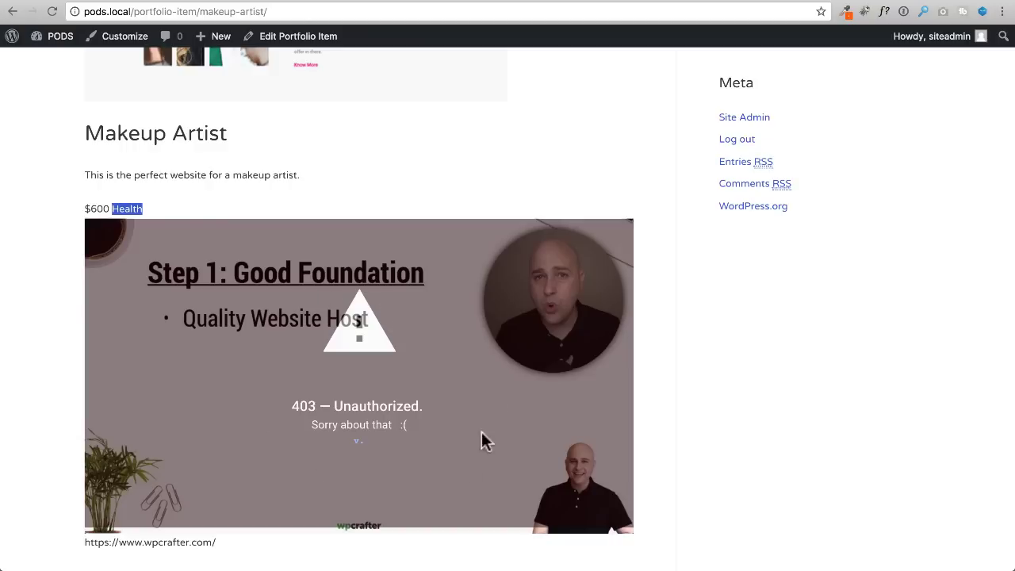
{"action": "scroll", "coordinate": [310, 367], "scroll_direction": "down", "scroll_amount": 4}
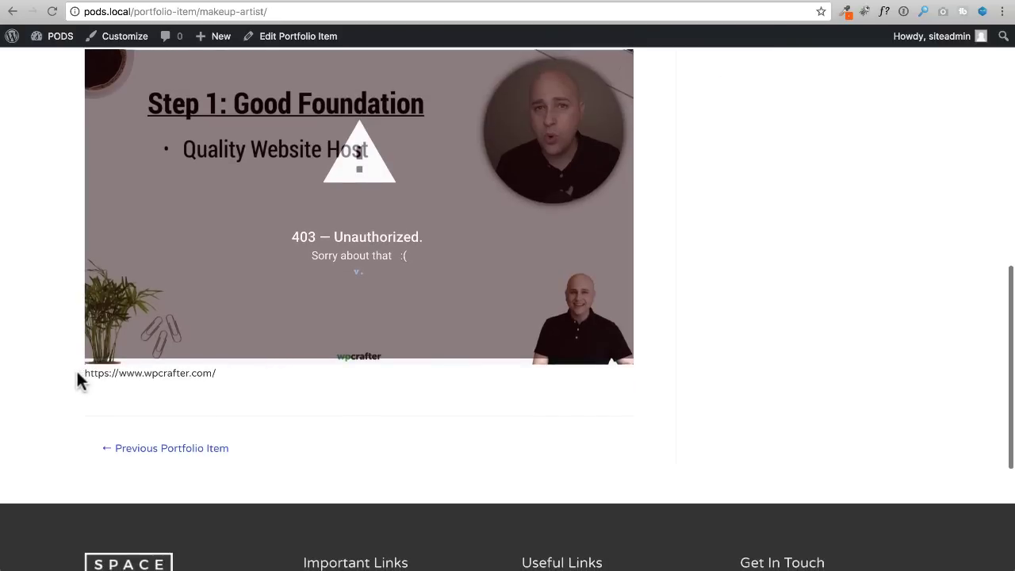
{"action": "mouse_move", "coordinate": [74, 378]}
{"action": "left_mouse_down"}
{"action": "mouse_move", "coordinate": [158, 371]}
{"action": "mouse_move", "coordinate": [284, 384]}
{"action": "mouse_move", "coordinate": [73, 380]}
{"action": "left_mouse_up"}
{"action": "left_click", "coordinate": [419, 395]}
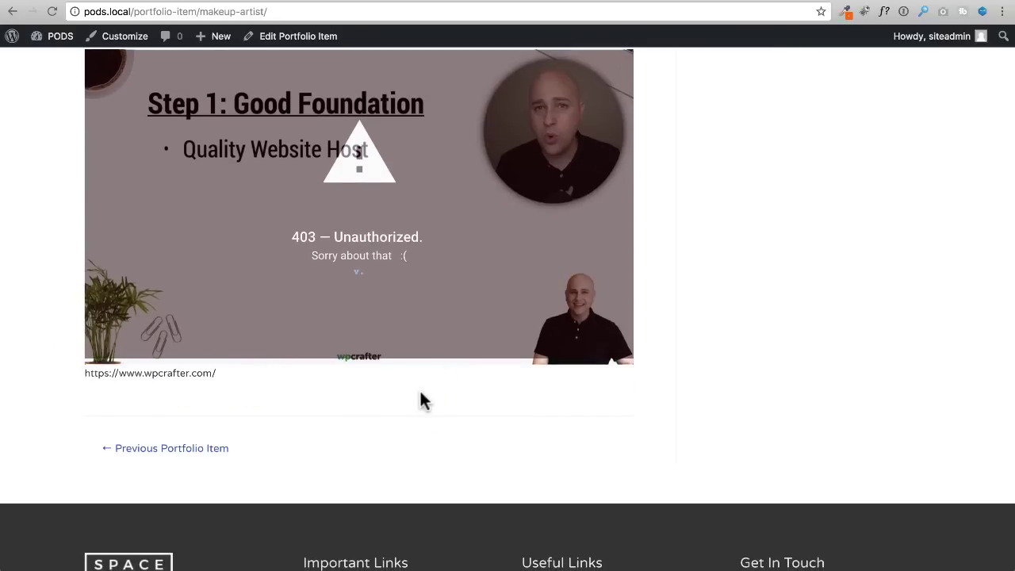
{"action": "scroll", "coordinate": [420, 394], "scroll_direction": "up", "scroll_amount": 5}
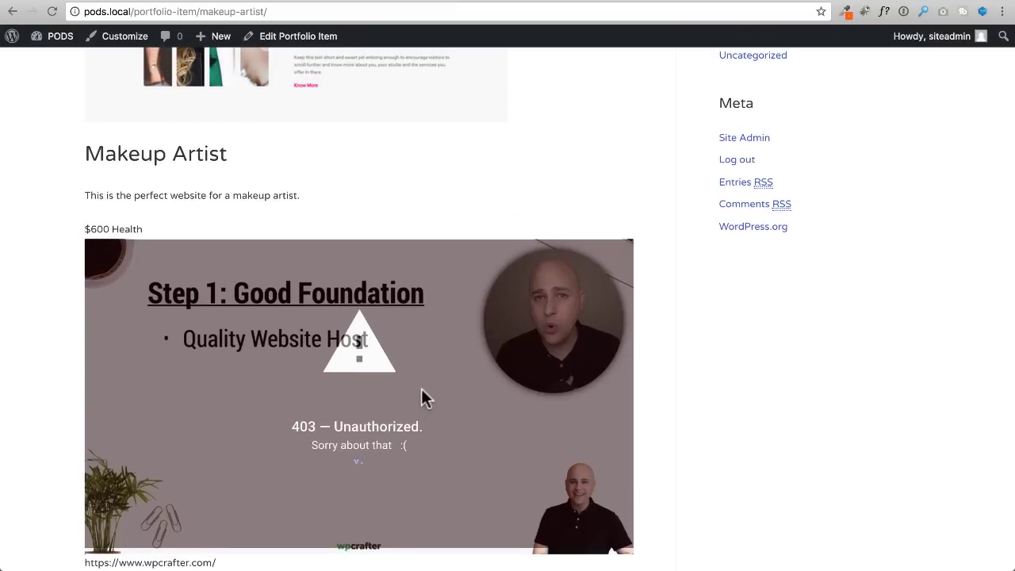
{"action": "scroll", "coordinate": [433, 367], "scroll_direction": "down", "scroll_amount": 6}
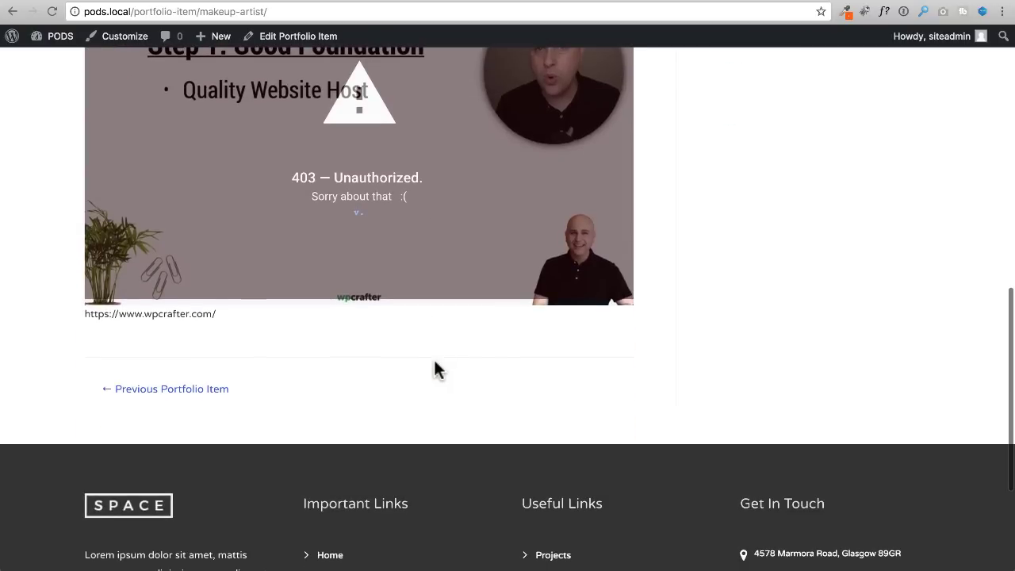
{"action": "scroll", "coordinate": [436, 369], "scroll_direction": "up", "scroll_amount": 2}
{"action": "scroll", "coordinate": [436, 369], "scroll_direction": "up", "scroll_amount": 10}
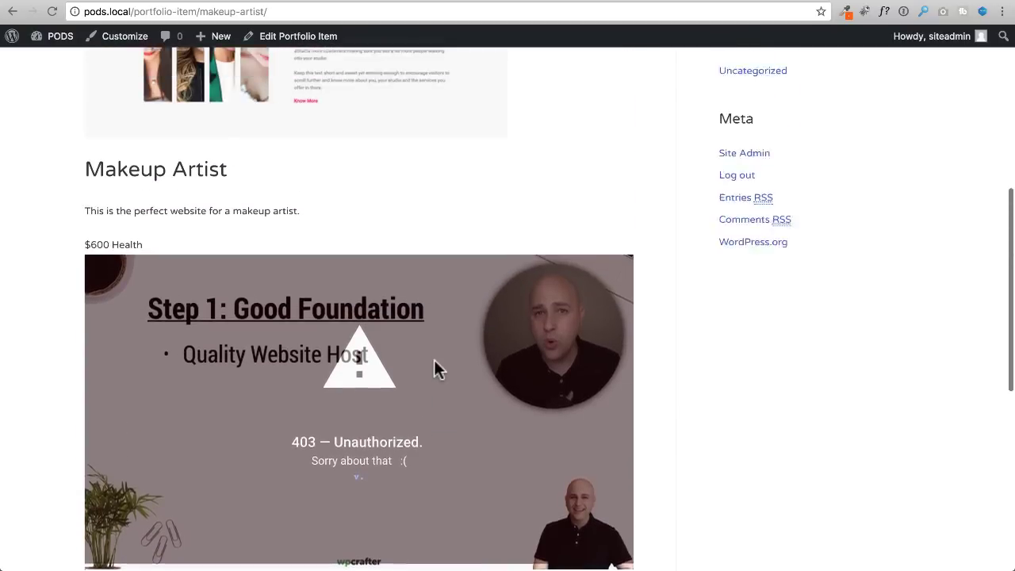
{"action": "scroll", "coordinate": [434, 369], "scroll_direction": "up", "scroll_amount": 5}
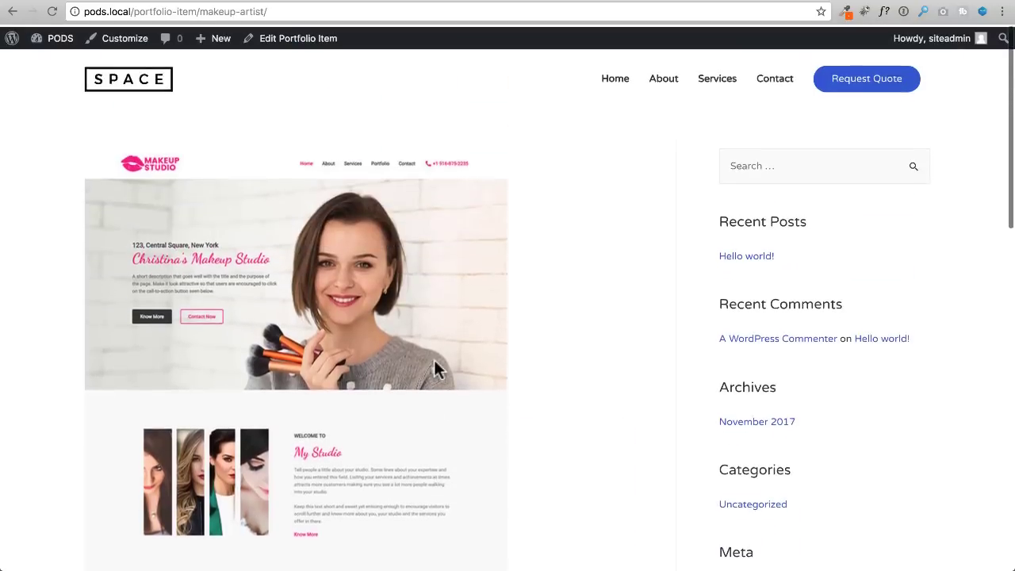
{"action": "scroll", "coordinate": [437, 369], "scroll_direction": "down", "scroll_amount": 11}
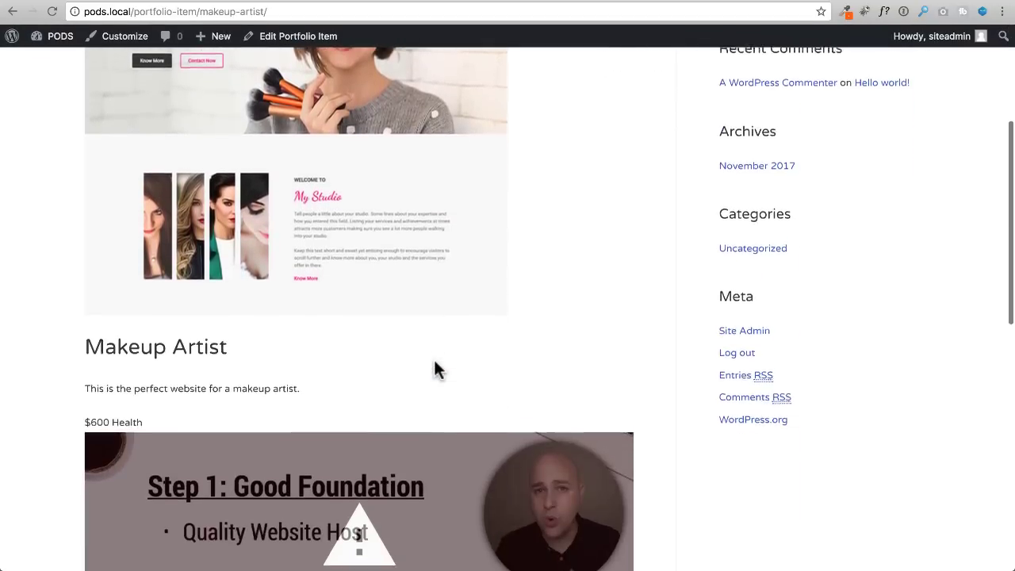
{"action": "scroll", "coordinate": [436, 369], "scroll_direction": "up", "scroll_amount": 12}
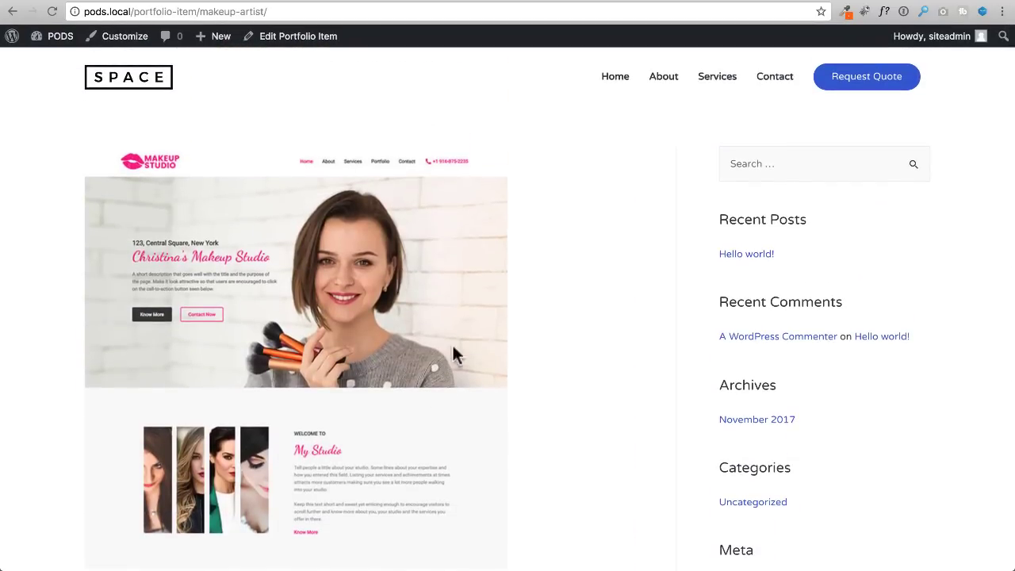
Return to the Makeup Artist edit screen and dismiss the update notice
{"action": "left_click", "coordinate": [626, 2]}
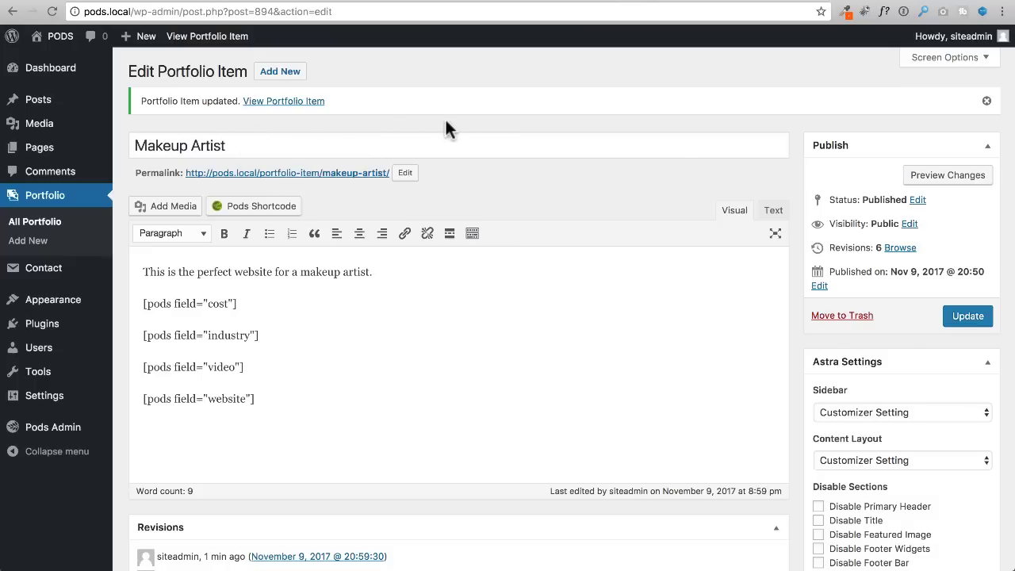
{"action": "left_click", "coordinate": [987, 101]}
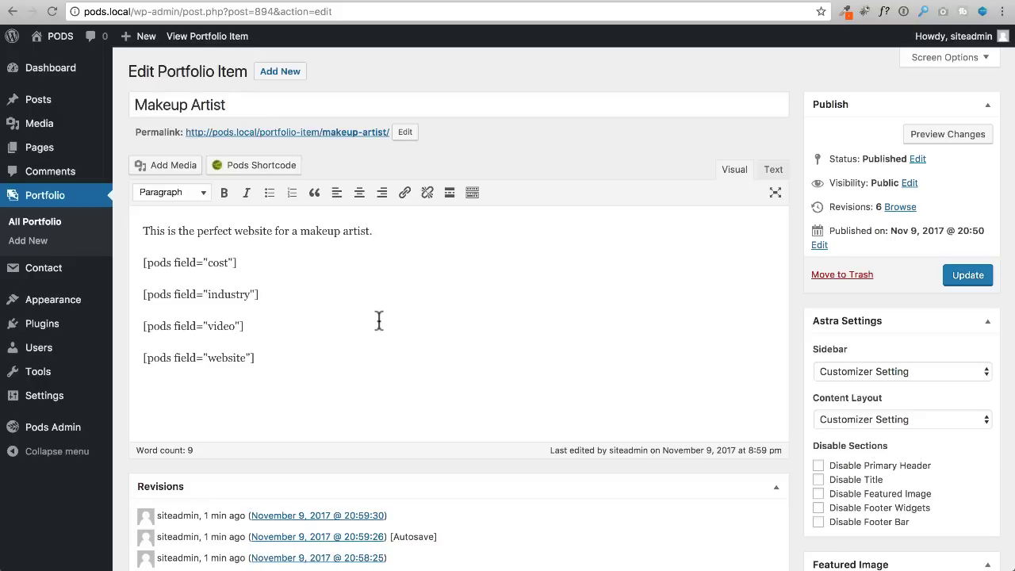
{"action": "mouse_move", "coordinate": [93, 152]}
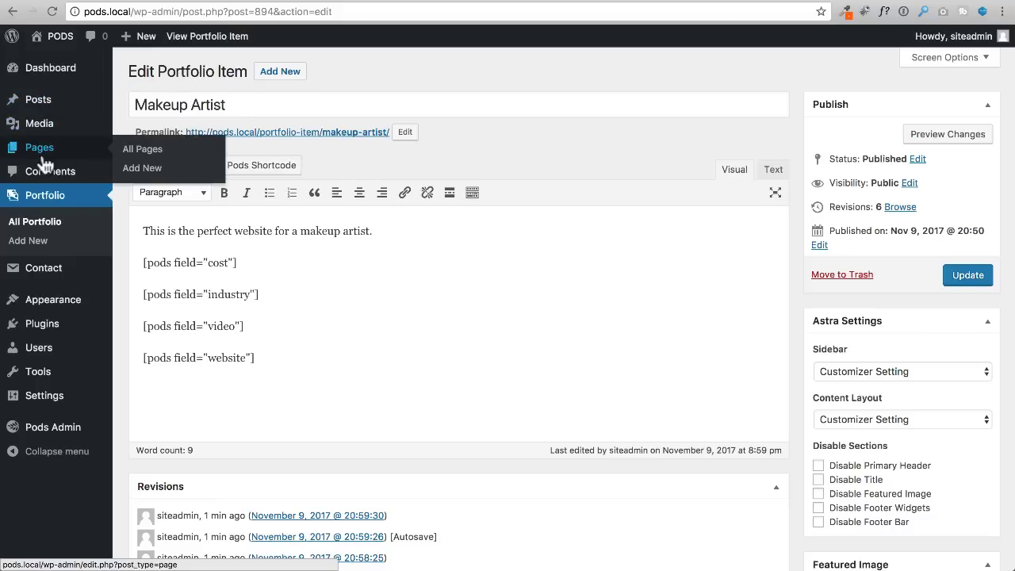
{"action": "mouse_move", "coordinate": [63, 108]}
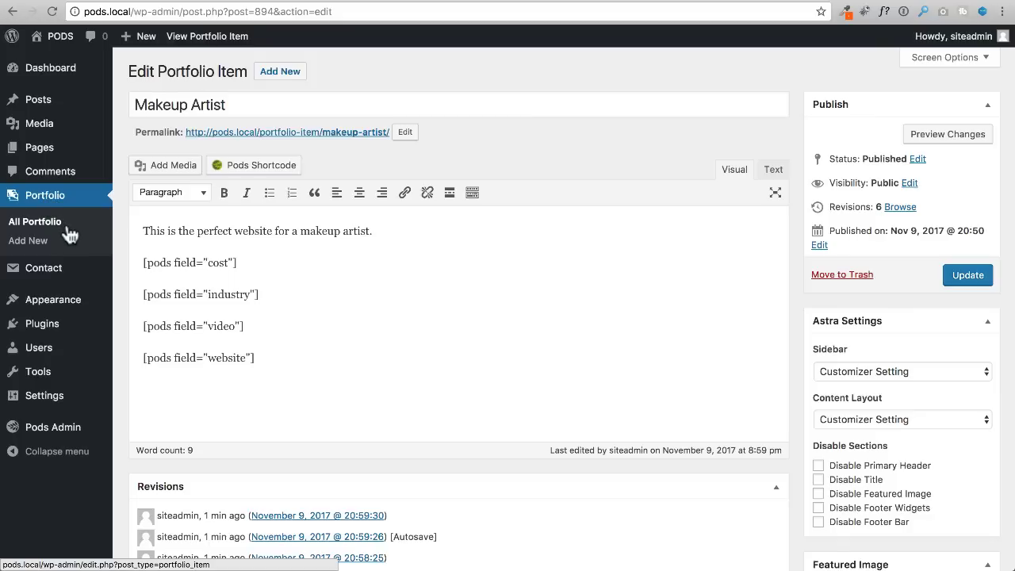
Enable Beaver Builder for the Portfolio post type in its Page Builder settings, save, and reload the Makeup Artist edit screen
{"action": "mouse_move", "coordinate": [87, 397]}
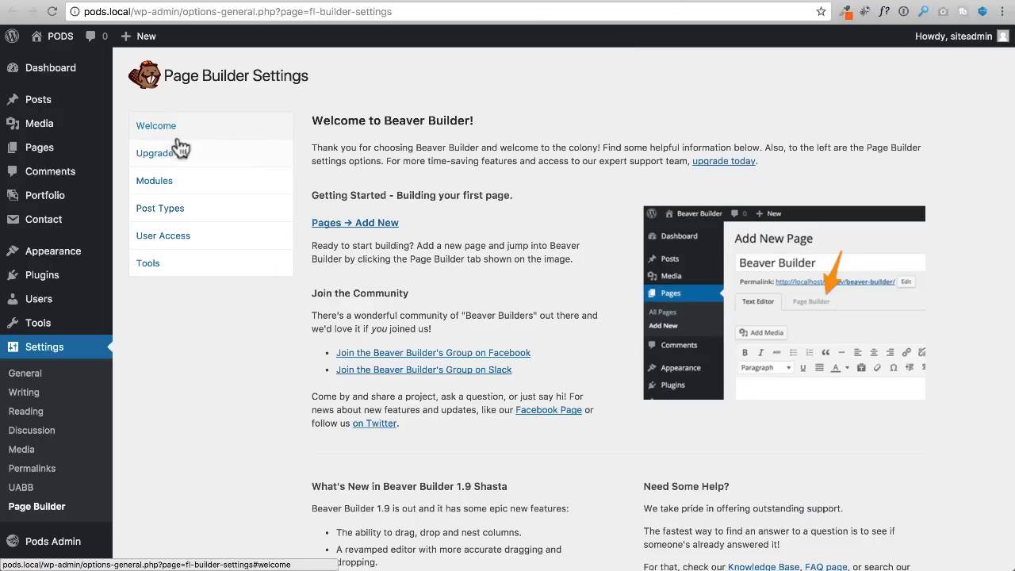
{"action": "left_click", "coordinate": [170, 210]}
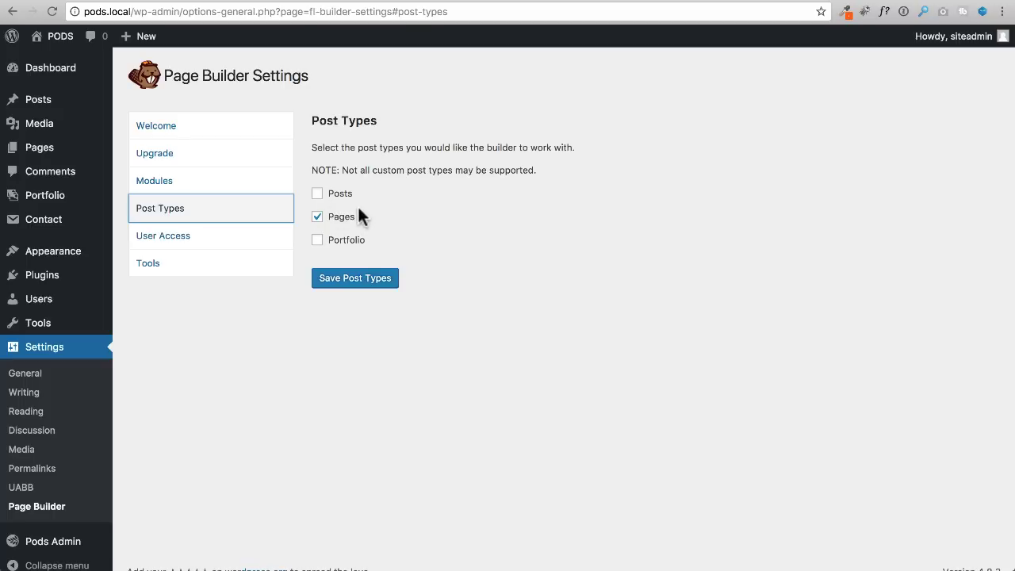
{"action": "left_click", "coordinate": [317, 240]}
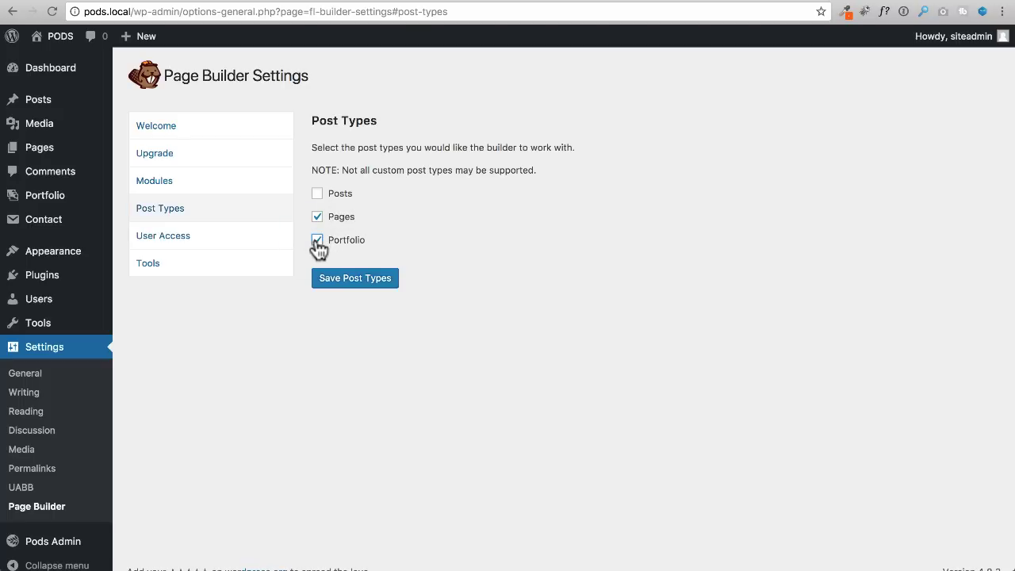
{"action": "left_click", "coordinate": [361, 283]}
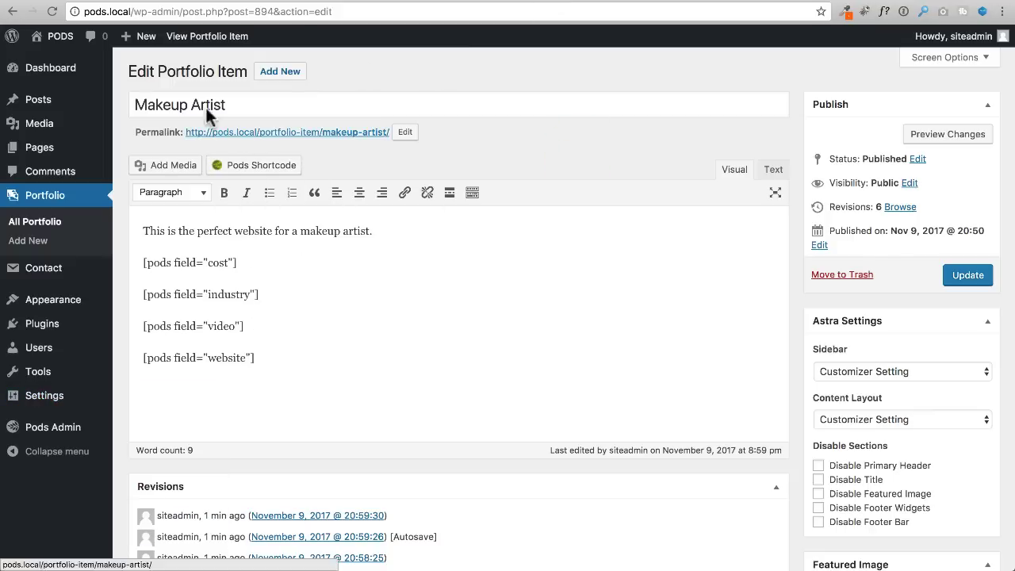
{"action": "left_click", "coordinate": [52, 11]}
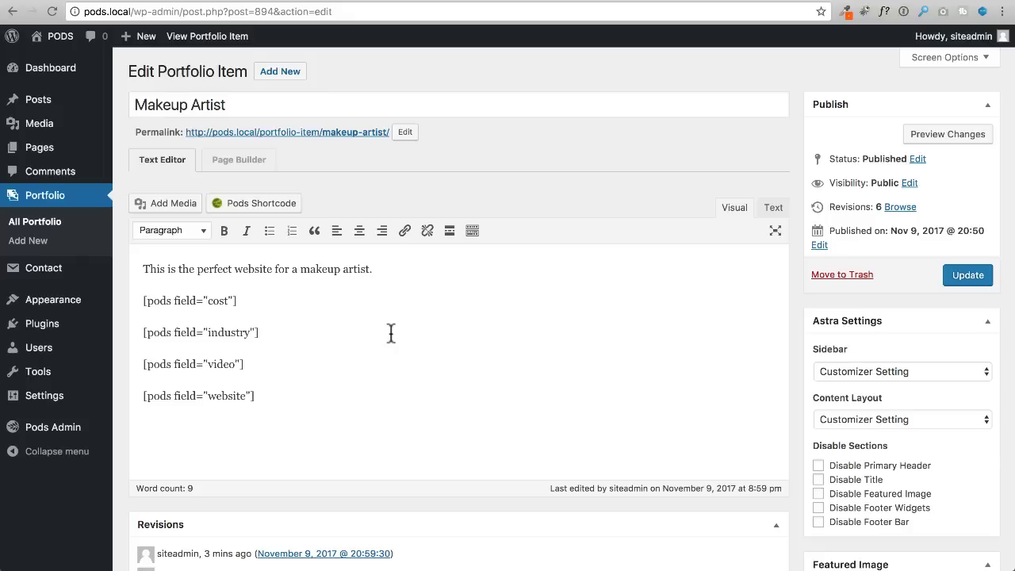
Install and activate the Elementor plugin, and check it in the list of installed plugins
{"action": "left_click", "coordinate": [440, 4]}
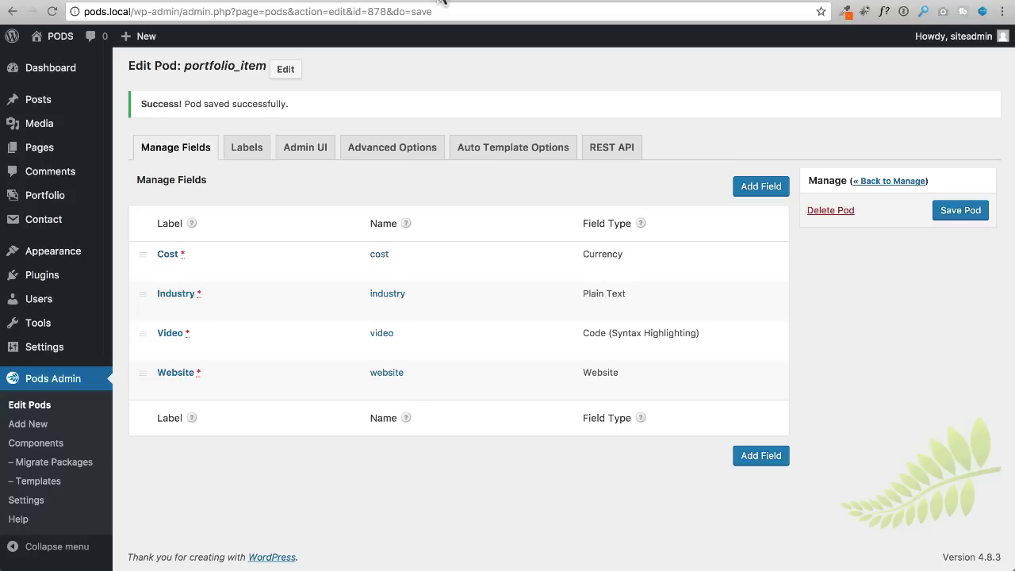
{"action": "mouse_move", "coordinate": [70, 276]}
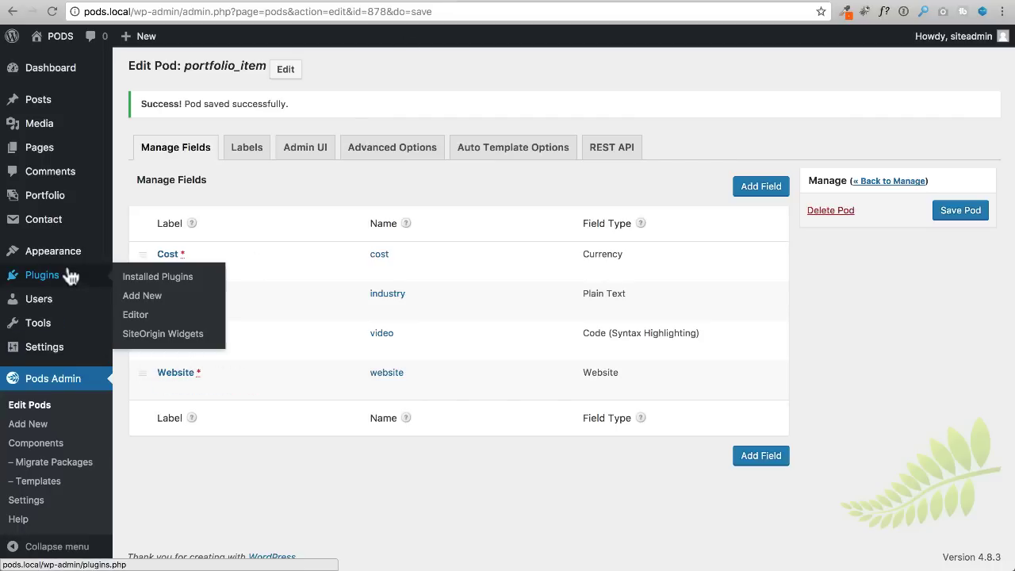
{"action": "left_click", "coordinate": [144, 295]}
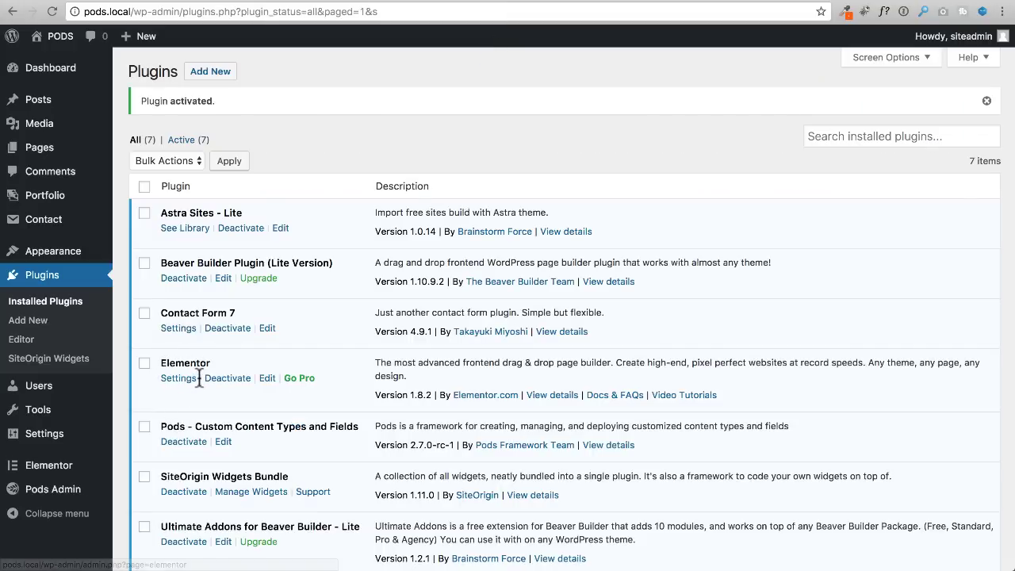
{"action": "scroll", "coordinate": [200, 373], "scroll_direction": "down", "scroll_amount": 2}
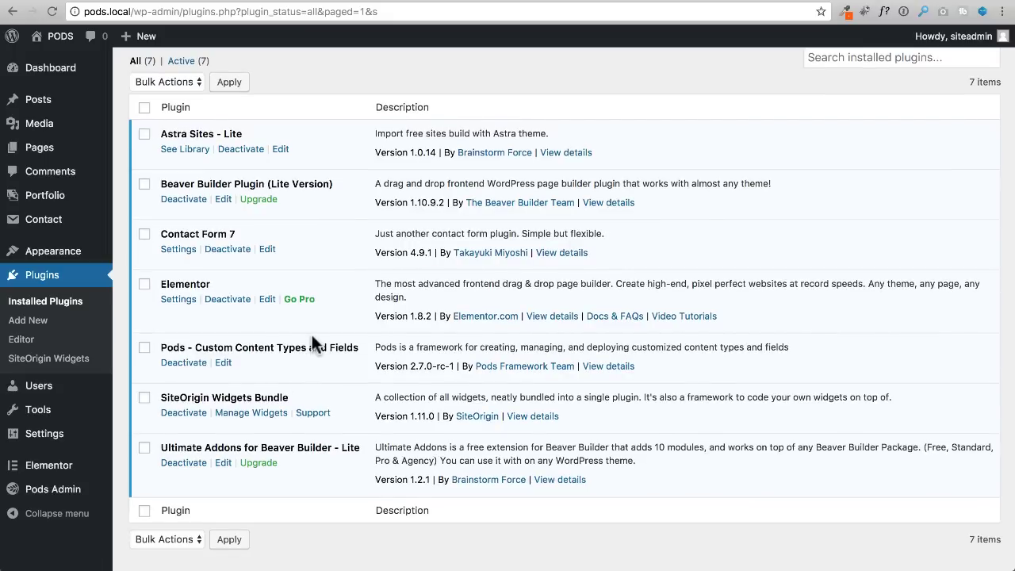
{"action": "scroll", "coordinate": [311, 341], "scroll_direction": "up", "scroll_amount": 1}
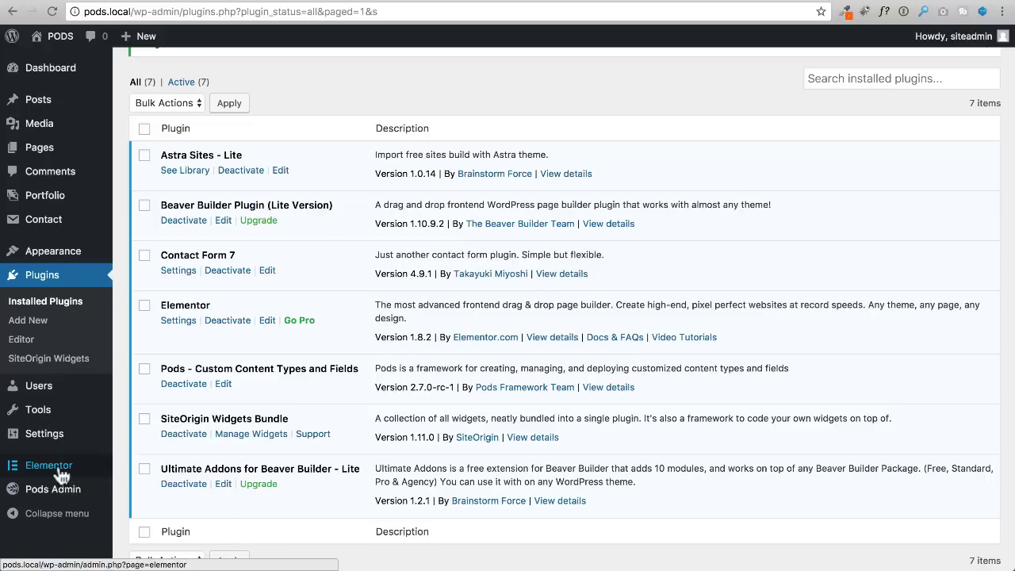
Enable Elementor for the Portfolio post type in its general settings, save the changes, and reload the Makeup Artist edit screen
{"action": "mouse_move", "coordinate": [62, 475]}
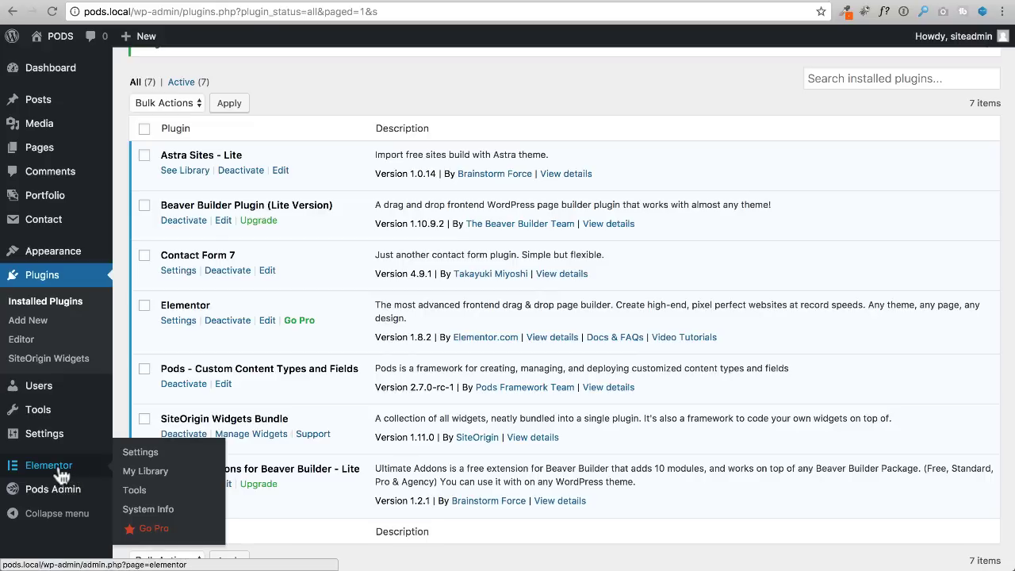
{"action": "left_click", "coordinate": [151, 453]}
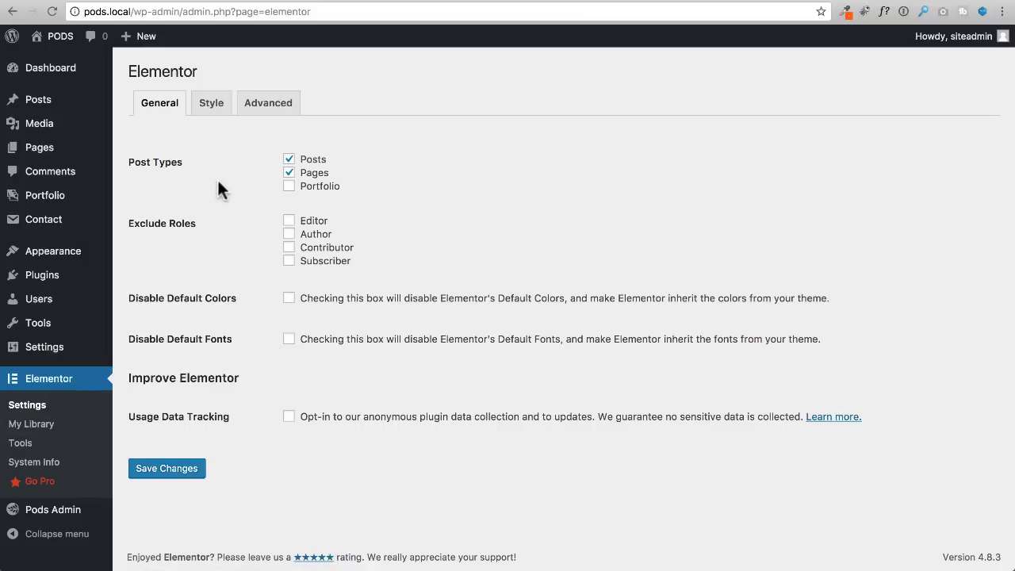
{"action": "left_click", "coordinate": [289, 187]}
{"action": "left_click", "coordinate": [179, 473]}
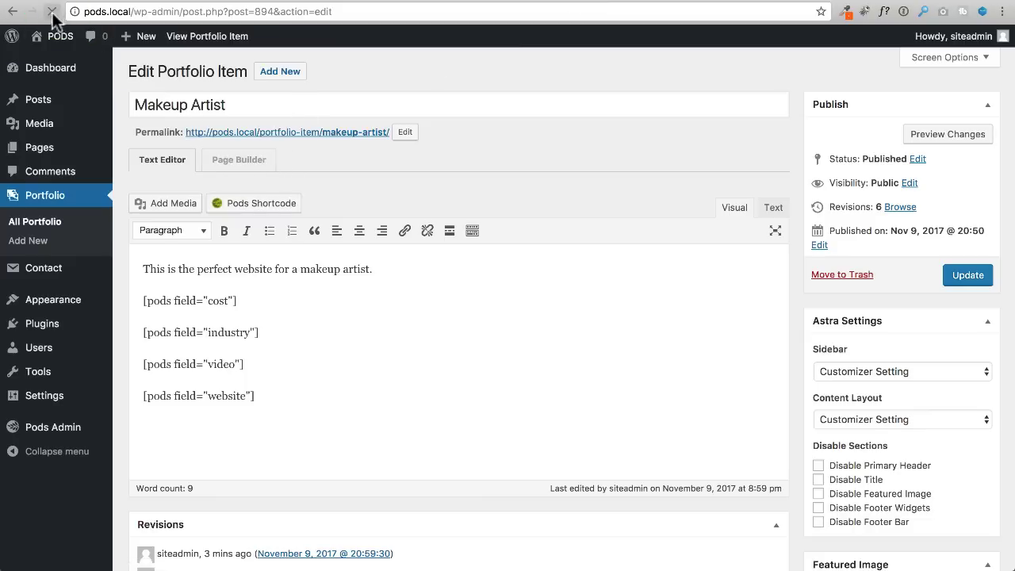
{"action": "left_click", "coordinate": [52, 11]}
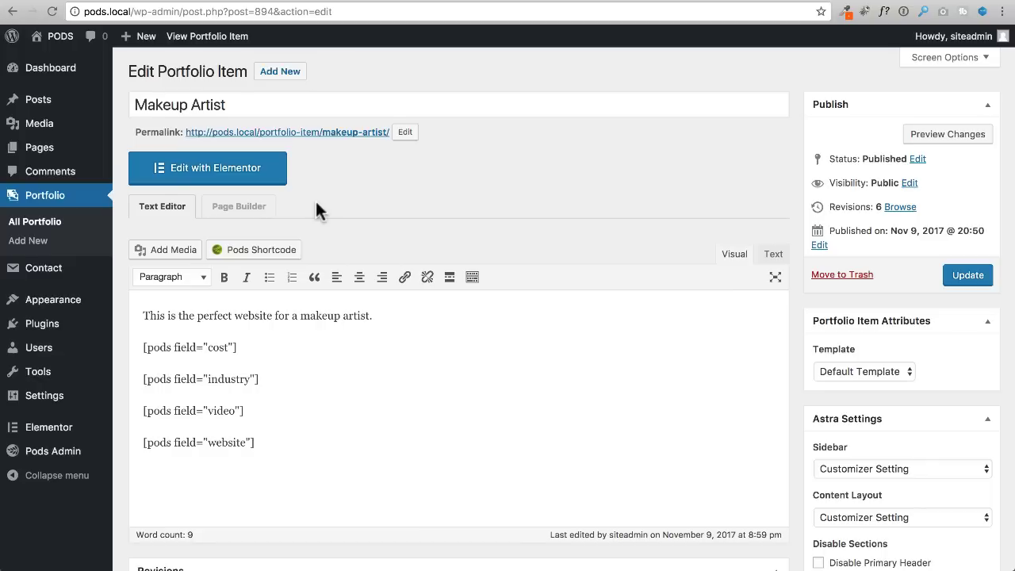
Review the cost and industry shortcodes in the Makeup Artist content and switch to the item's live page
{"action": "left_click_drag", "start_coordinate": [260, 380], "coordinate": [141, 382]}
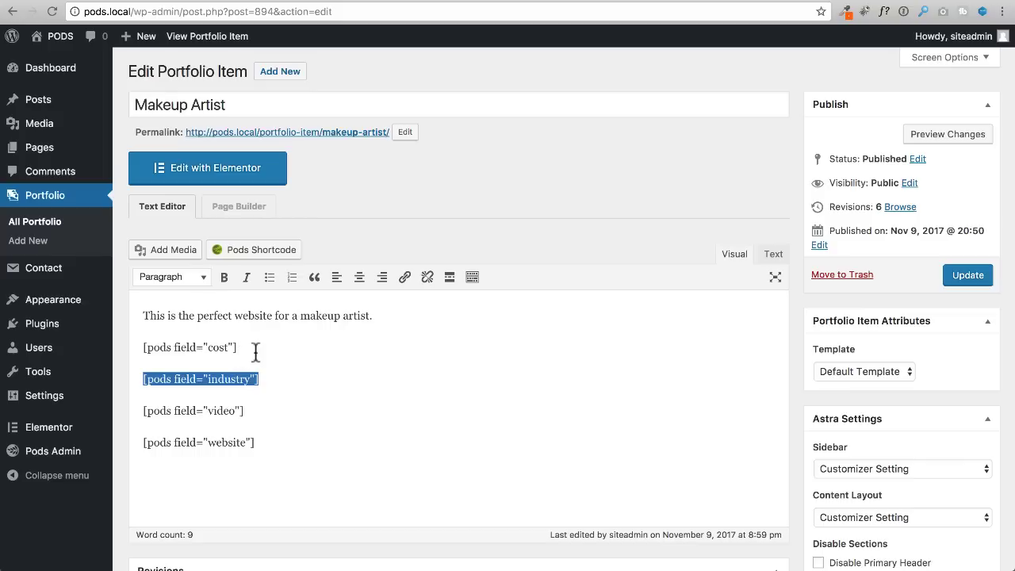
{"action": "left_click_drag", "start_coordinate": [254, 352], "coordinate": [145, 349]}
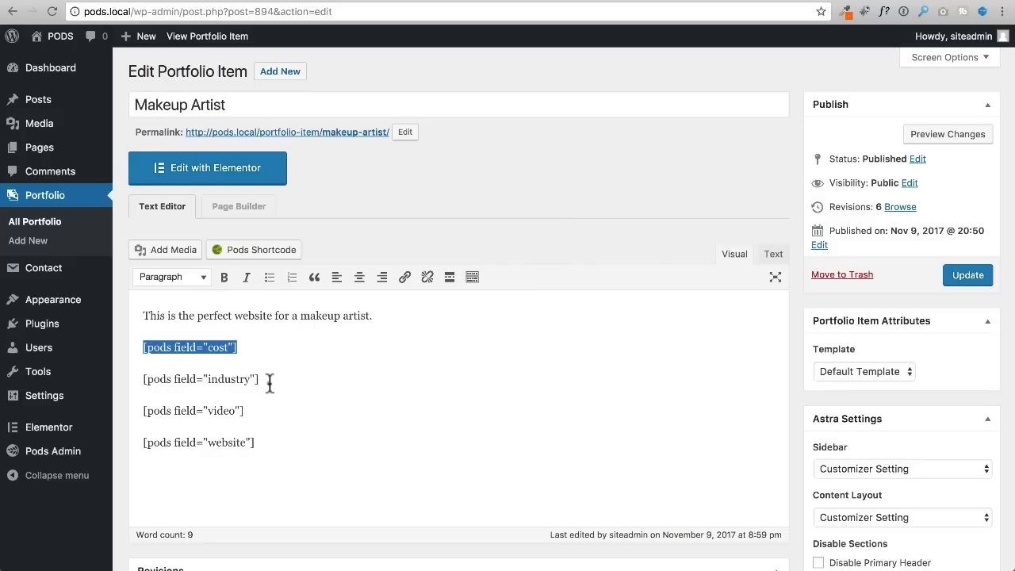
{"action": "left_click_drag", "start_coordinate": [270, 381], "coordinate": [129, 379]}
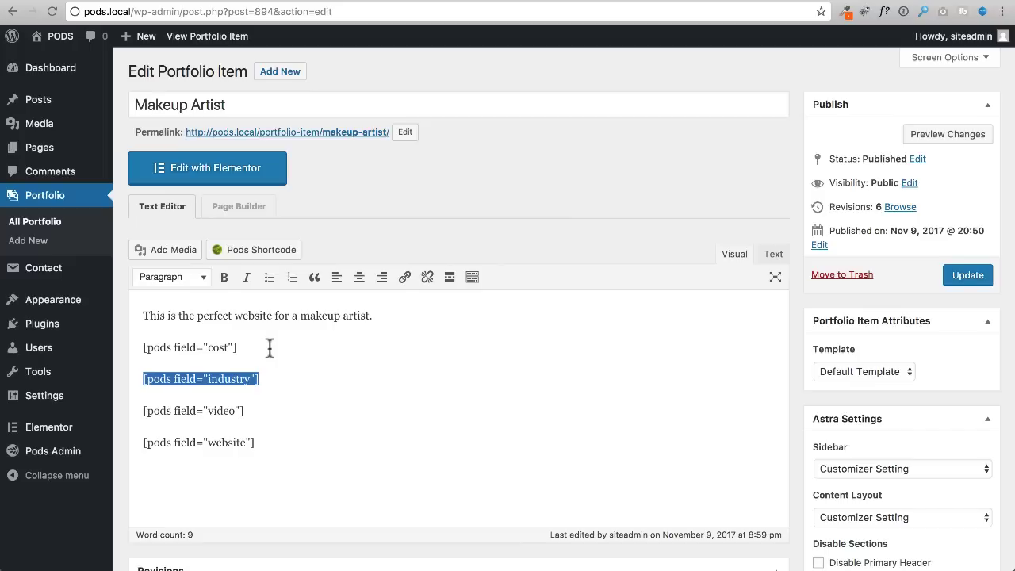
{"action": "left_click", "coordinate": [249, 348]}
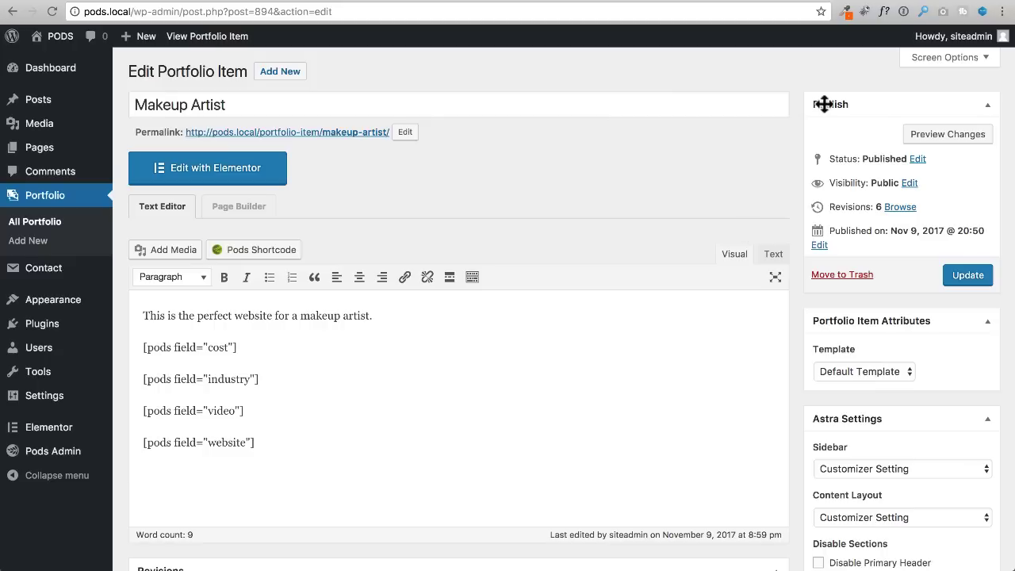
{"action": "key", "text": "ctrl+Tab"}
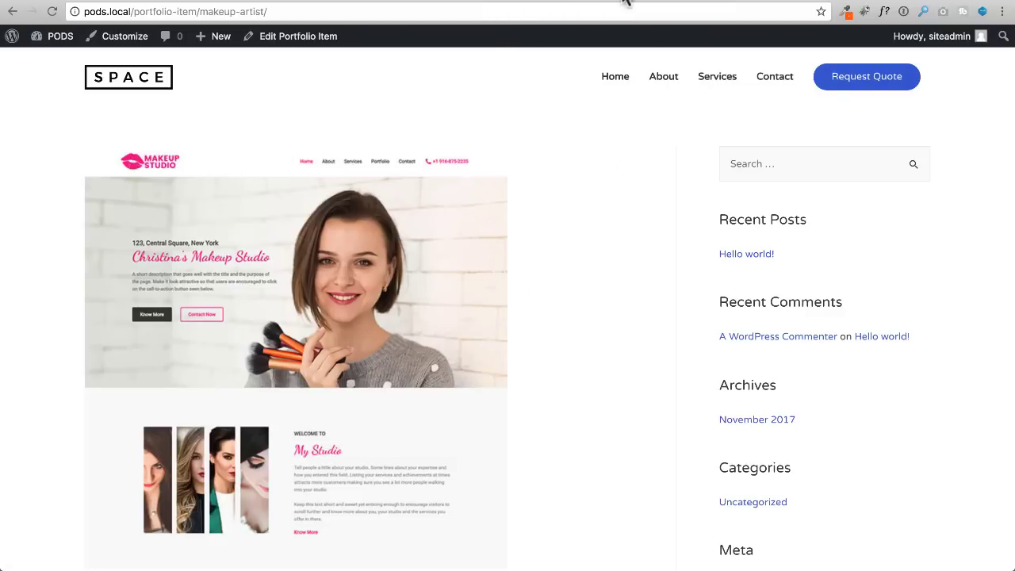
Remove the cost, industry, video and website Pods field shortcodes from the Makeup Artist portfolio item's content and update the item
{"action": "left_click", "coordinate": [601, 4]}
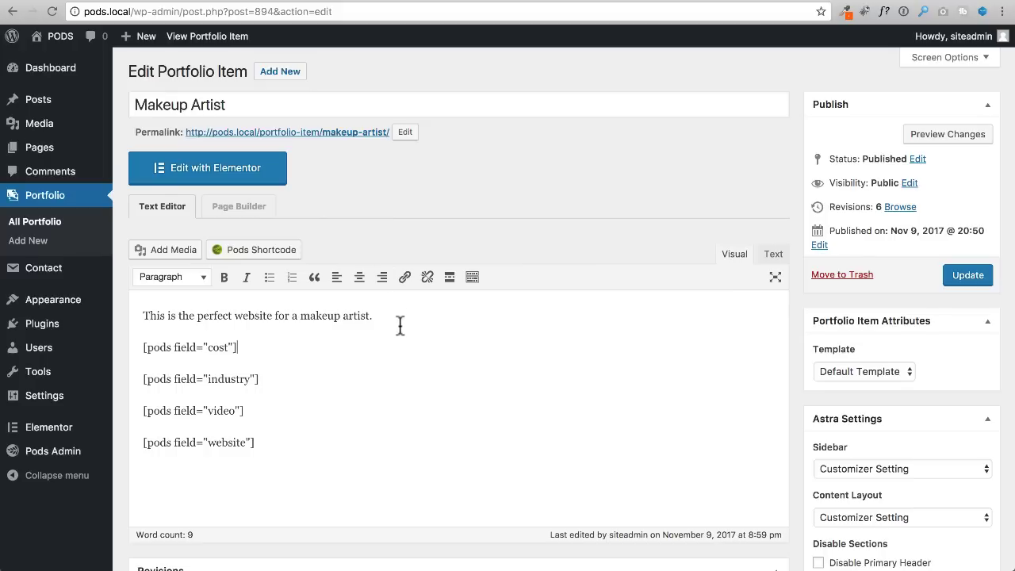
{"action": "left_click_drag", "start_coordinate": [392, 316], "coordinate": [394, 453]}
{"action": "key", "text": "BackSpace"}
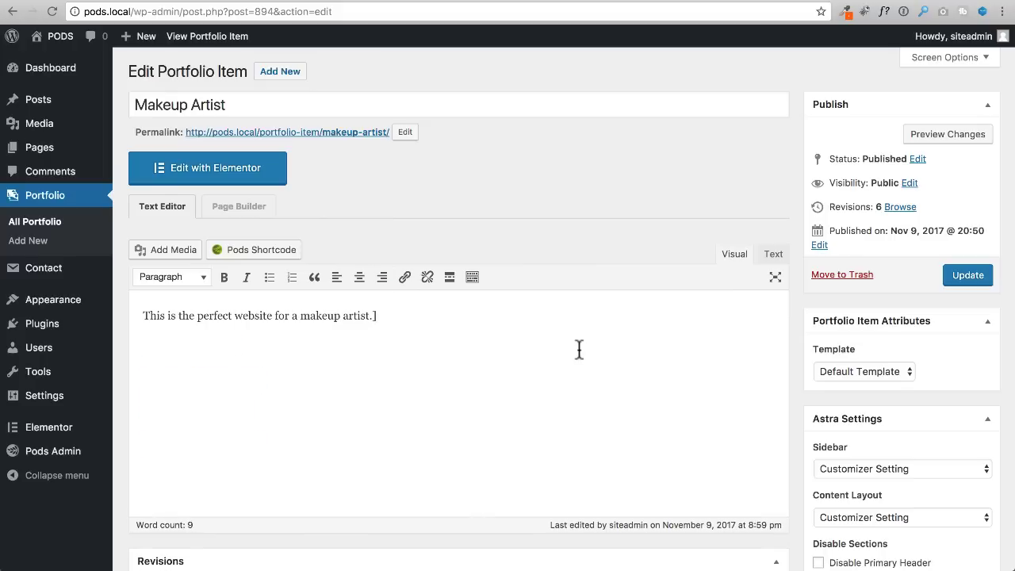
{"action": "key", "text": "BackSpace"}
{"action": "left_click", "coordinate": [964, 278]}
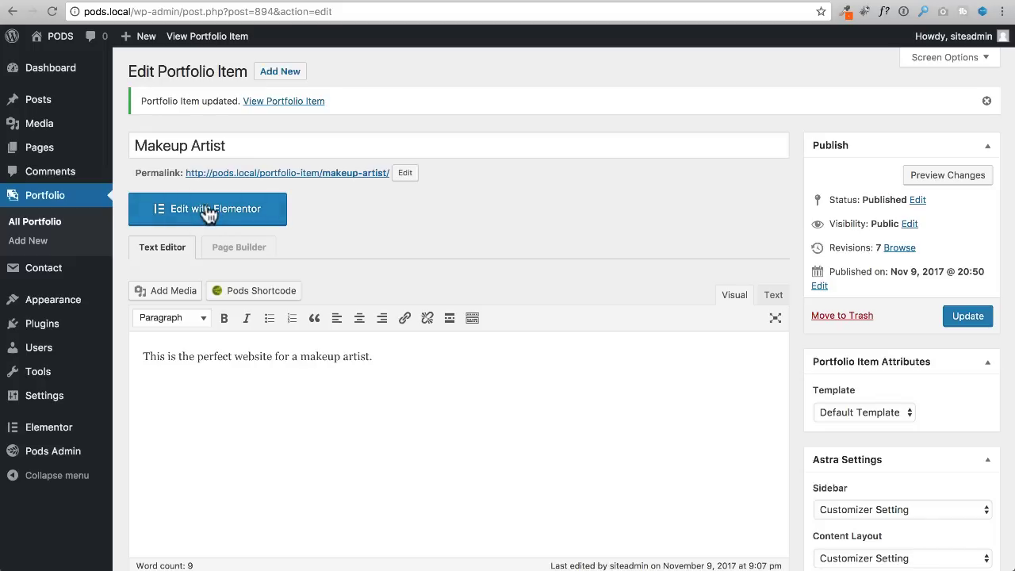
Install the plugin from the file anywhere-elementor-pro-2.4.1.zip and activate it
{"action": "mouse_move", "coordinate": [37, 332]}
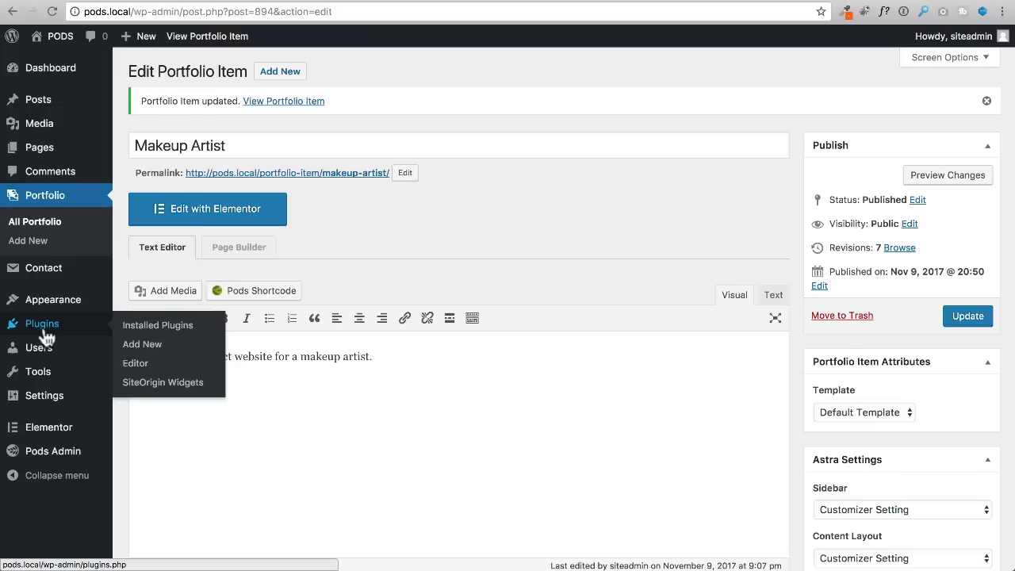
{"action": "left_click", "coordinate": [146, 346]}
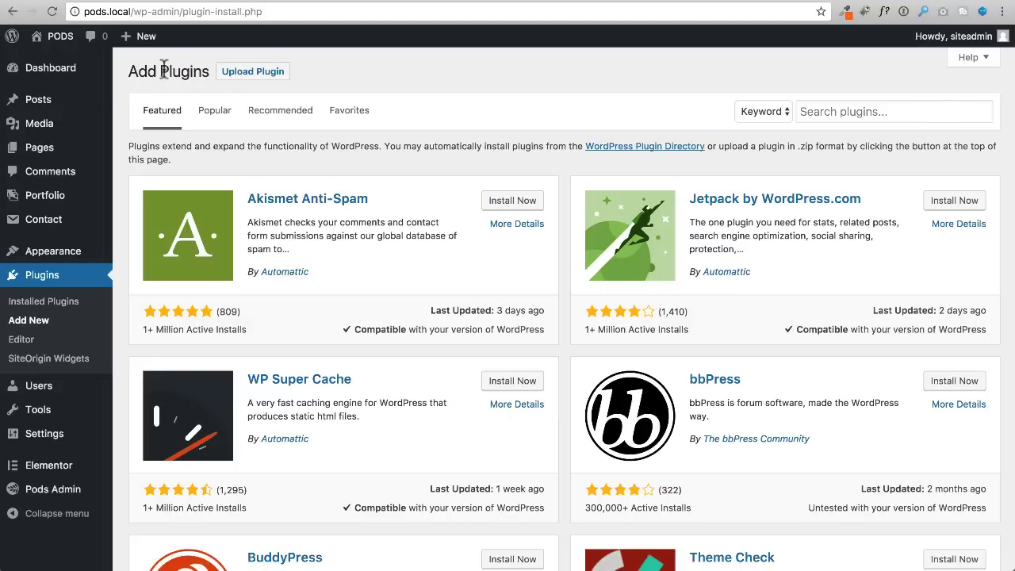
{"action": "left_click", "coordinate": [262, 77]}
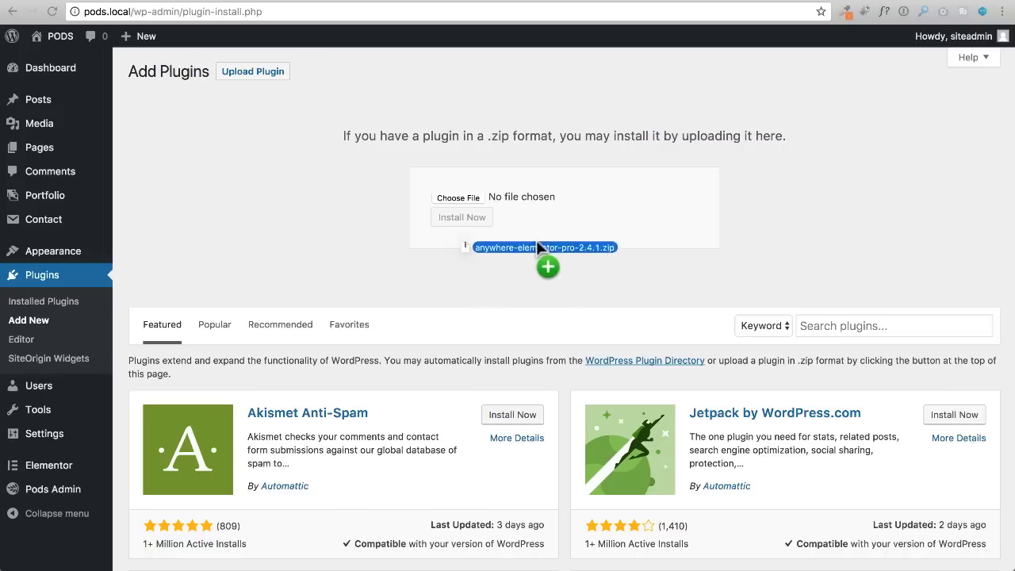
{"action": "left_click_drag", "start_coordinate": [536, 239], "coordinate": [521, 208]}
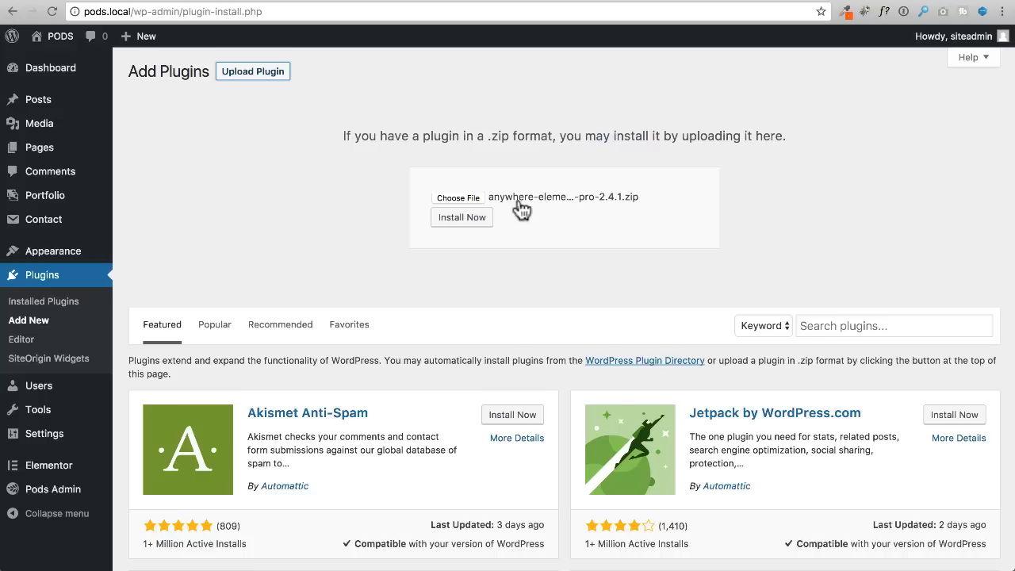
{"action": "left_click", "coordinate": [468, 219]}
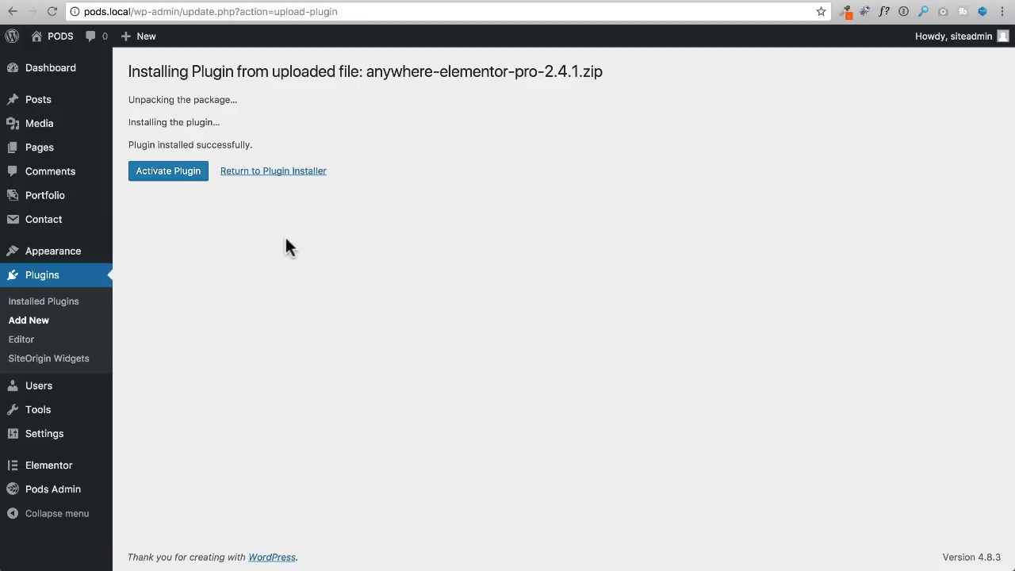
{"action": "left_click_drag", "start_coordinate": [365, 71], "coordinate": [728, 71]}
{"action": "left_click", "coordinate": [166, 173]}
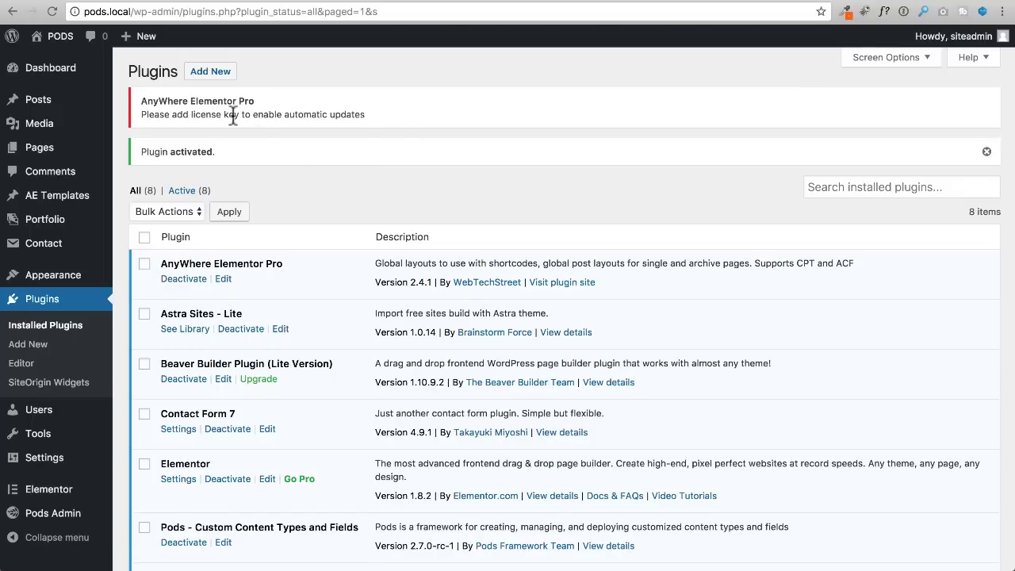
Create a new AE template titled "Portfolio Item Template"
{"action": "scroll", "coordinate": [322, 166], "scroll_direction": "down", "scroll_amount": 5}
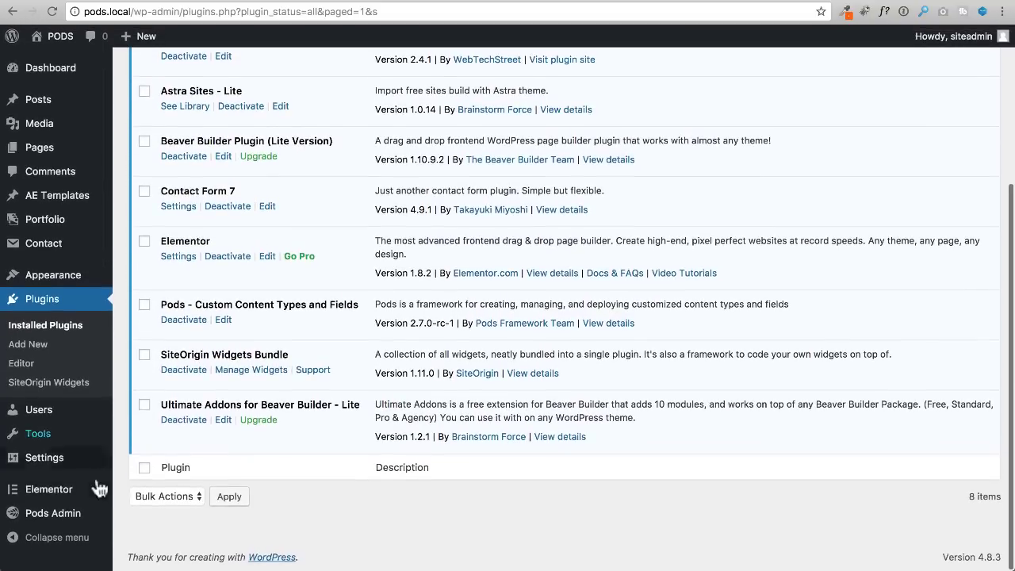
{"action": "mouse_move", "coordinate": [63, 492]}
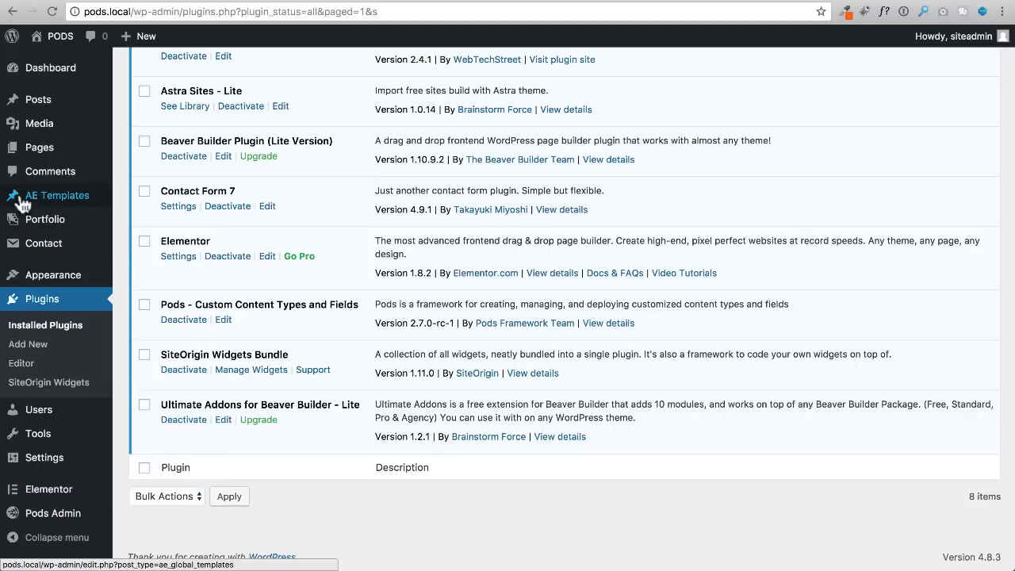
{"action": "mouse_move", "coordinate": [57, 203]}
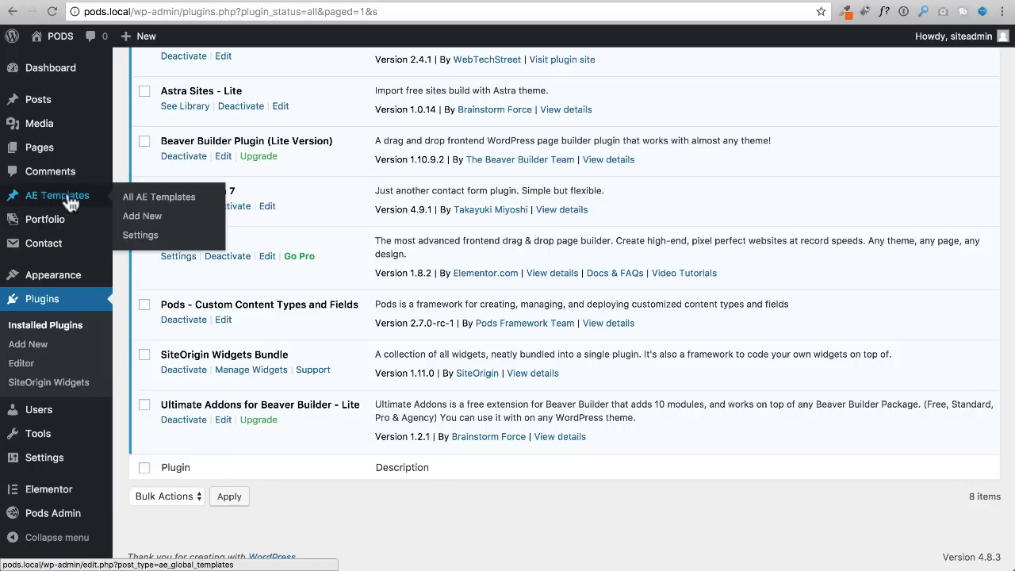
{"action": "left_click", "coordinate": [173, 201]}
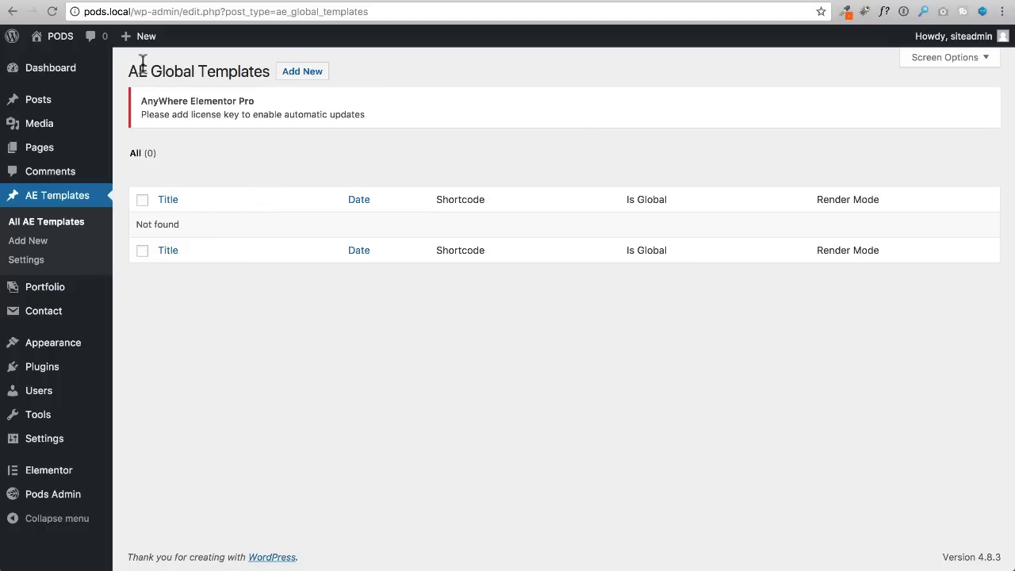
{"action": "left_click", "coordinate": [285, 72]}
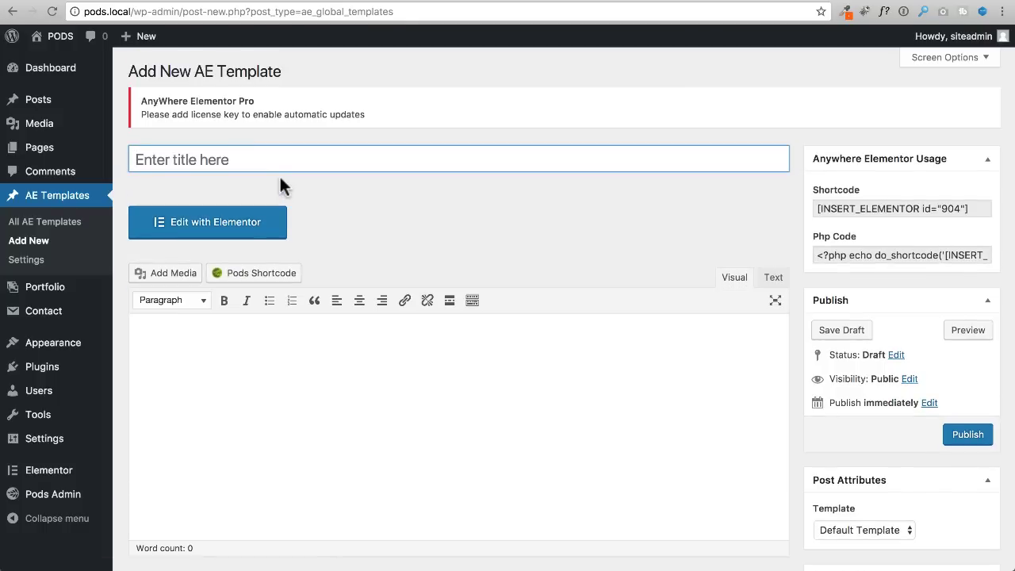
{"action": "type", "text": "Portfolio Item Template"}
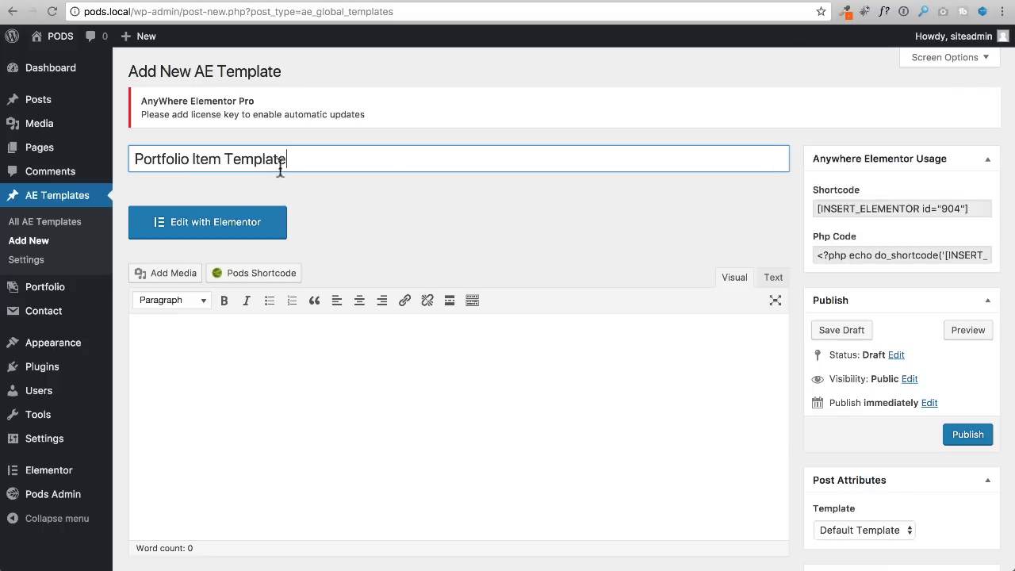
Set the template's render mode to Post Template and its post type to Portfolio
{"action": "scroll", "coordinate": [361, 197], "scroll_direction": "down", "scroll_amount": 2}
{"action": "scroll", "coordinate": [362, 198], "scroll_direction": "down", "scroll_amount": 5}
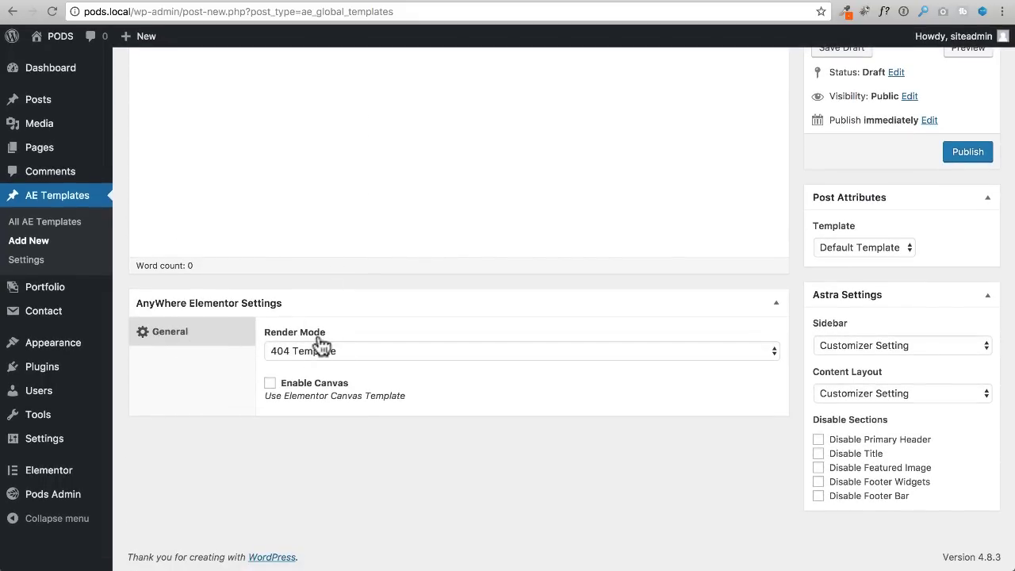
{"action": "left_click", "coordinate": [353, 359]}
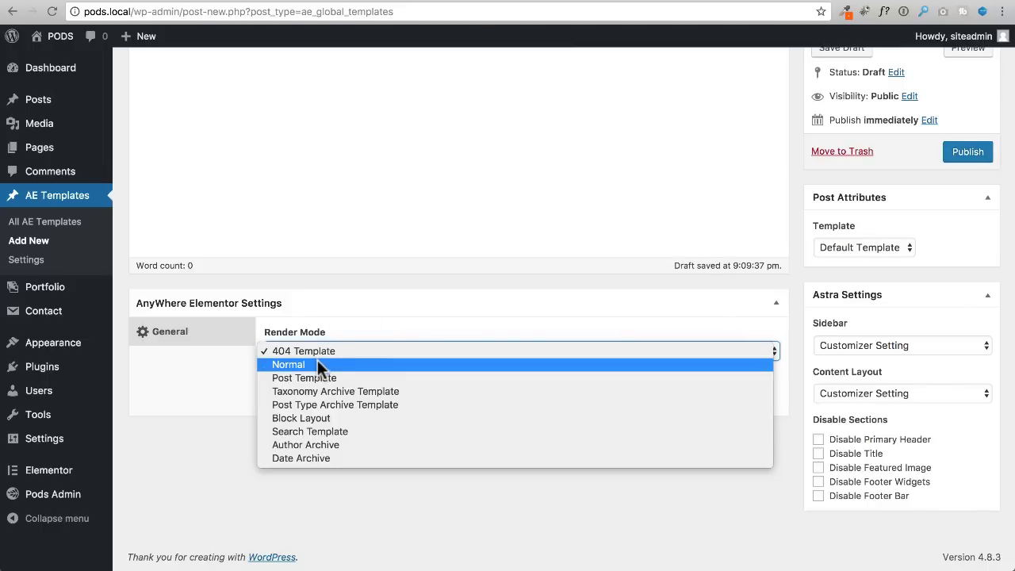
{"action": "left_click", "coordinate": [282, 377]}
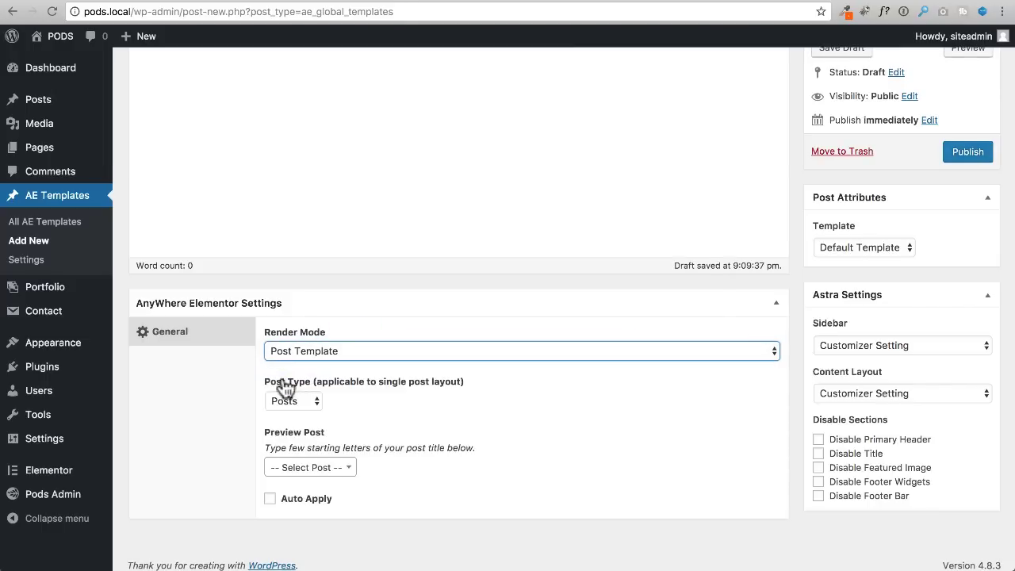
{"action": "left_click", "coordinate": [298, 402]}
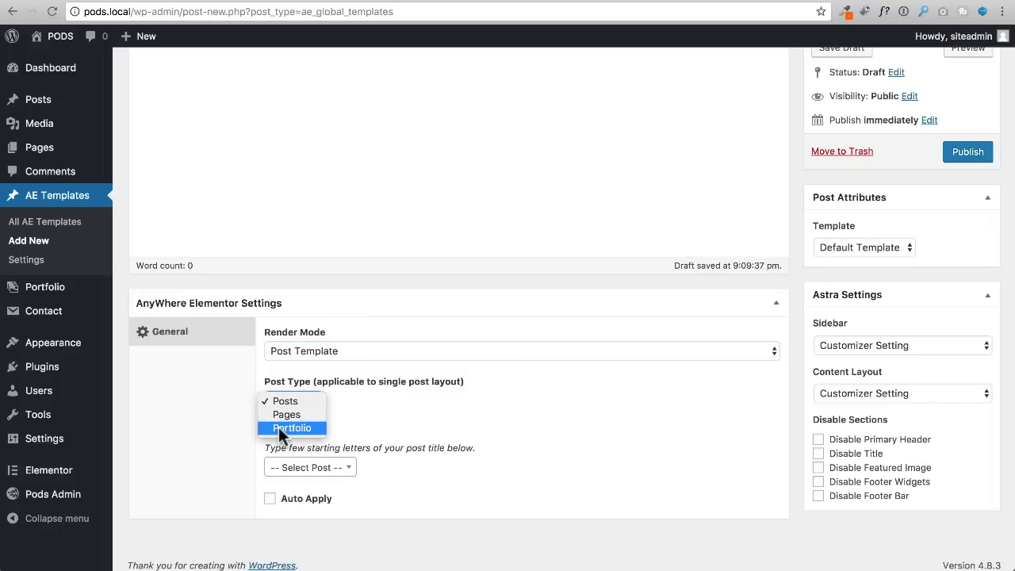
{"action": "left_click", "coordinate": [279, 427]}
Choose Makeup Artist as the template's preview post and publish the template
{"action": "scroll", "coordinate": [253, 400], "scroll_direction": "down", "scroll_amount": 1}
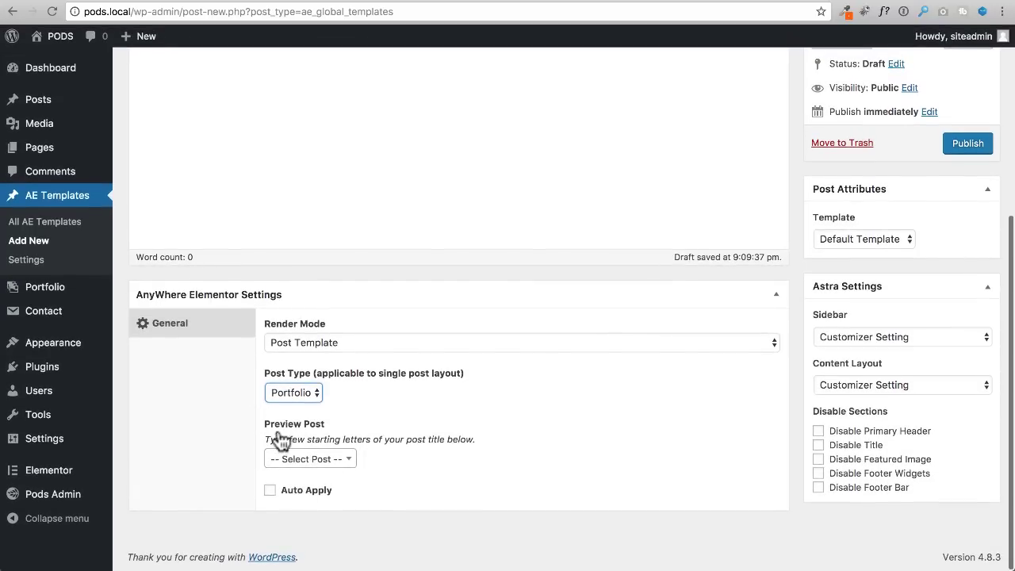
{"action": "left_click", "coordinate": [315, 462]}
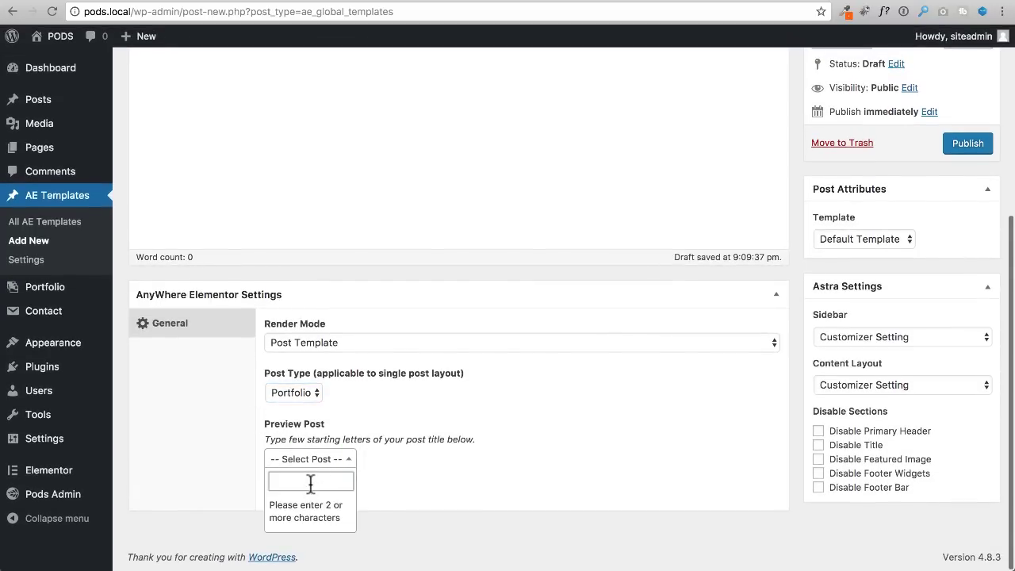
{"action": "type", "text": "ma"}
{"action": "key", "text": "Return"}
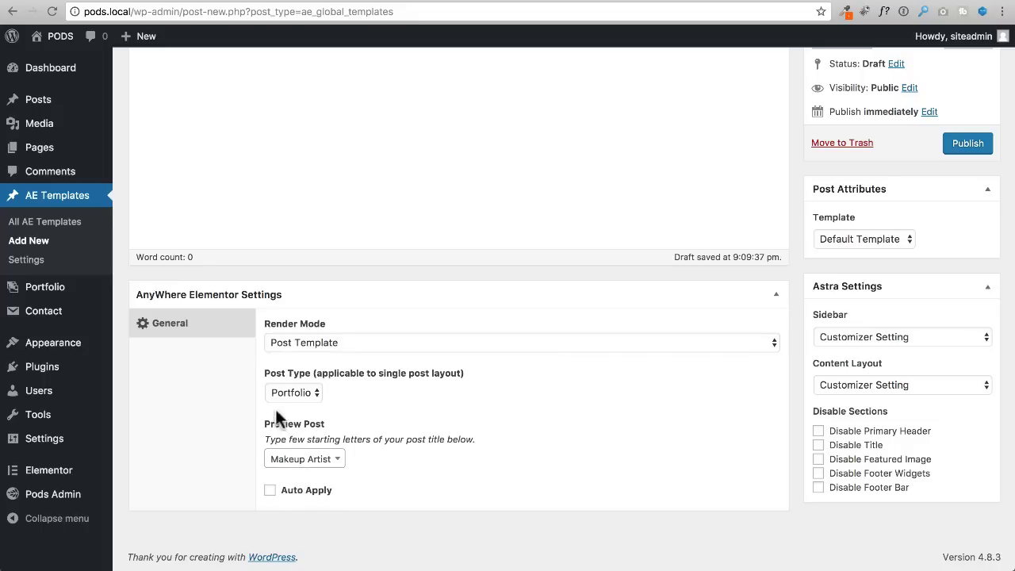
{"action": "scroll", "coordinate": [659, 395], "scroll_direction": "up", "scroll_amount": 3}
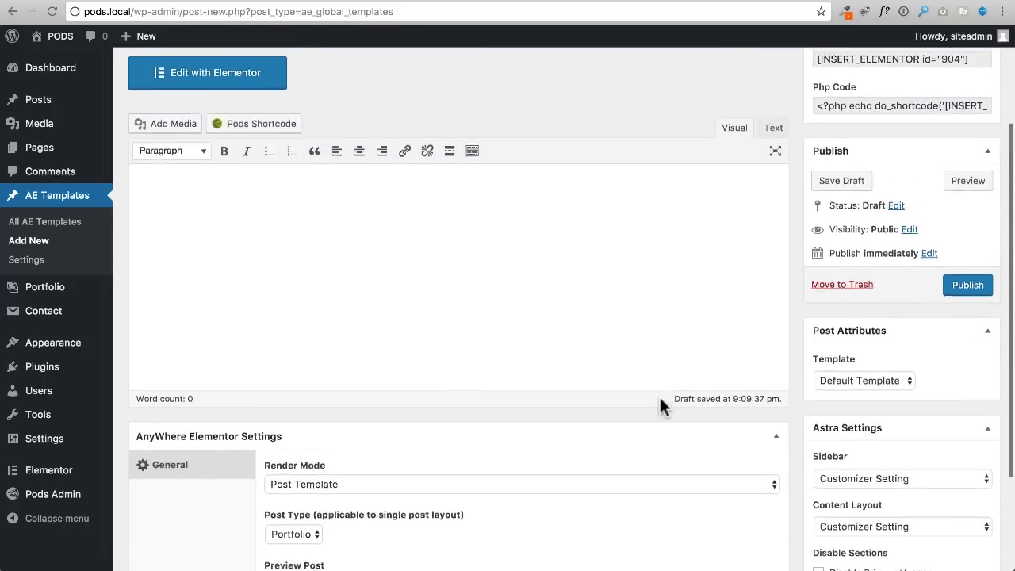
{"action": "left_click", "coordinate": [962, 290]}
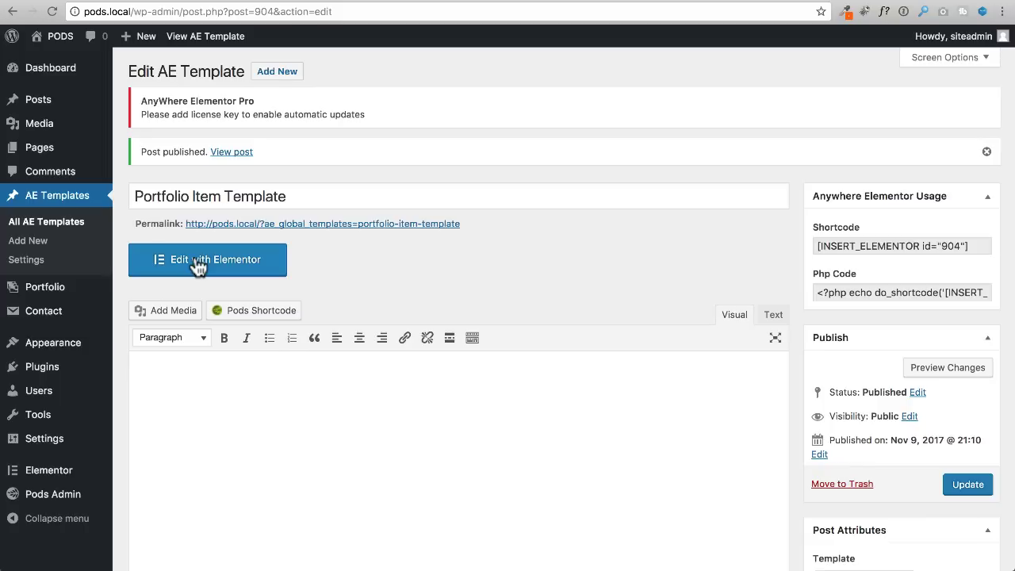
Open the template in Elementor and add an AE - Title widget to the empty page area
{"action": "left_click", "coordinate": [198, 267]}
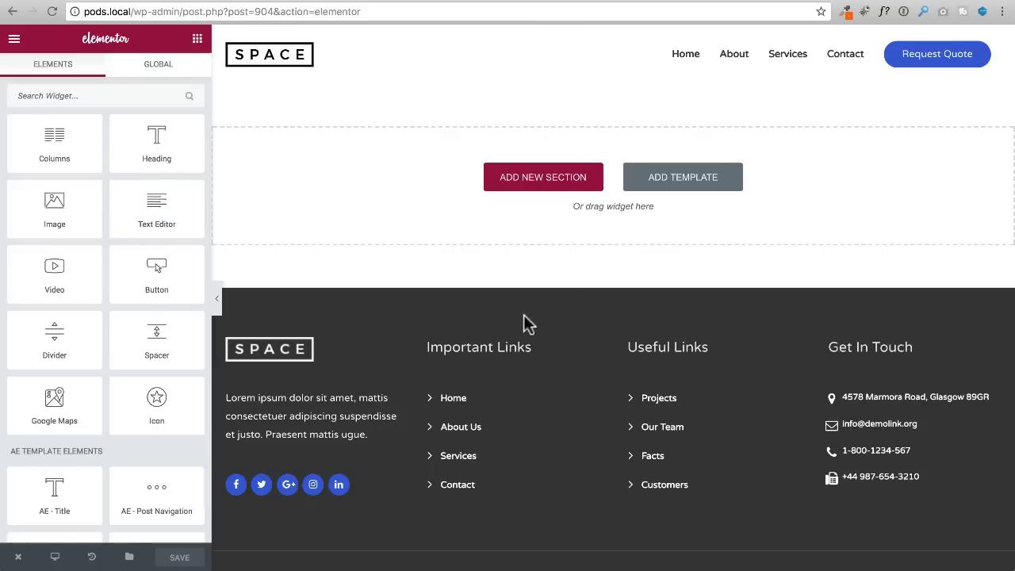
{"action": "scroll", "coordinate": [118, 191], "scroll_direction": "down", "scroll_amount": 5}
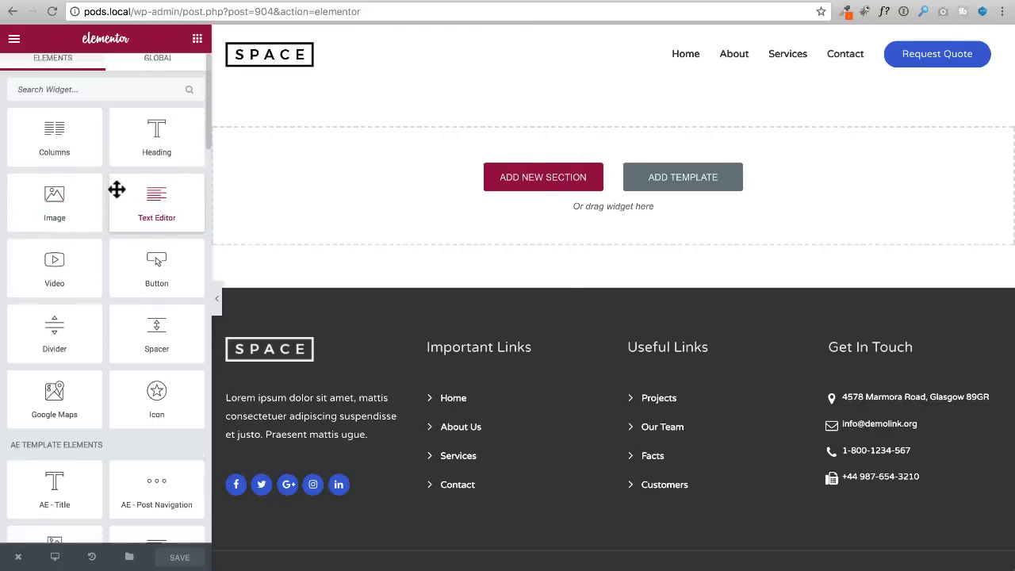
{"action": "scroll", "coordinate": [117, 189], "scroll_direction": "down", "scroll_amount": 4}
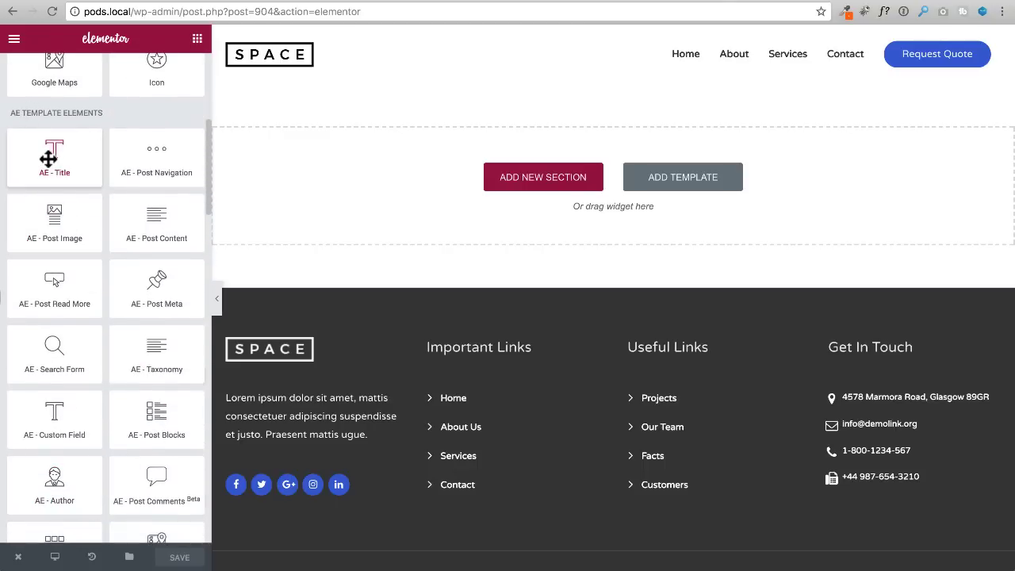
{"action": "left_click_drag", "start_coordinate": [49, 158], "coordinate": [412, 173]}
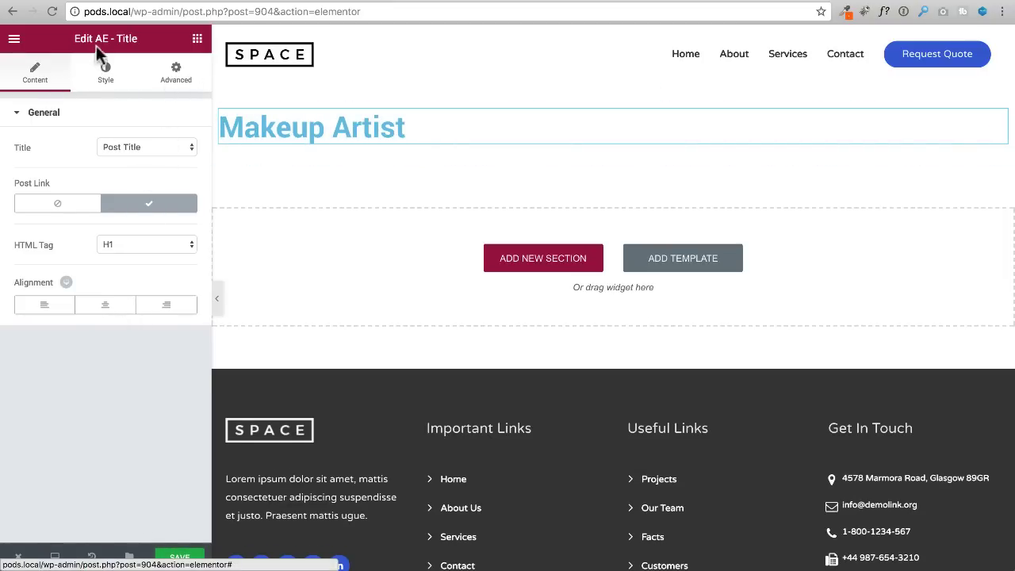
Add an AE - Post Image widget directly below the title
{"action": "left_click", "coordinate": [197, 38]}
{"action": "scroll", "coordinate": [126, 146], "scroll_direction": "down", "scroll_amount": 5}
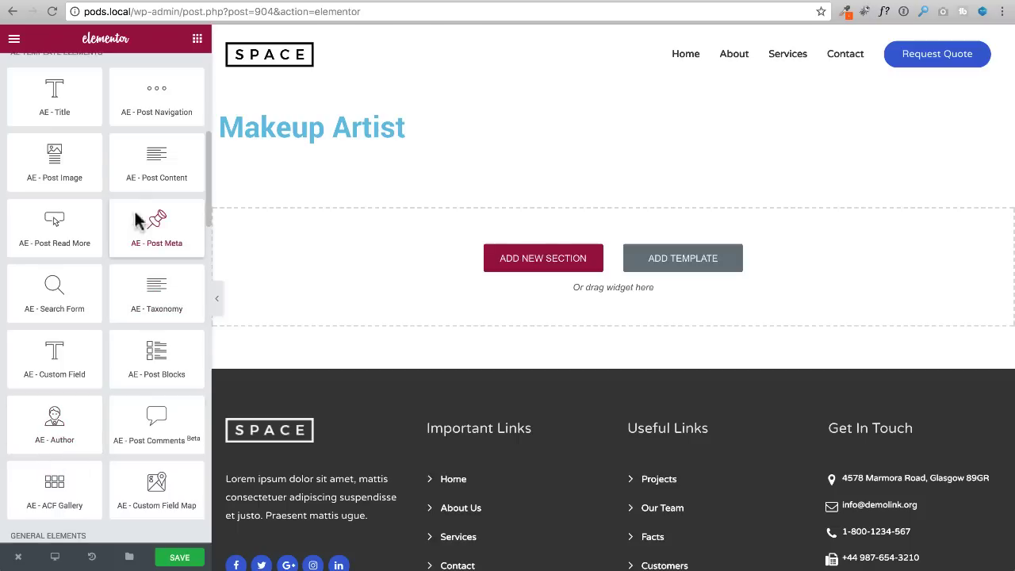
{"action": "scroll", "coordinate": [95, 353], "scroll_direction": "up", "scroll_amount": 1}
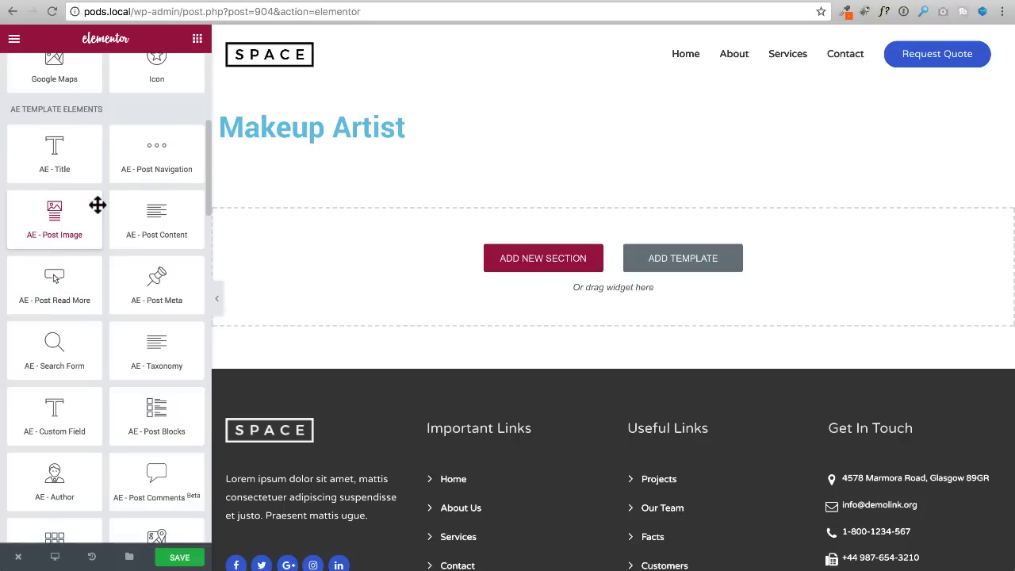
{"action": "left_click_drag", "start_coordinate": [56, 212], "coordinate": [369, 156]}
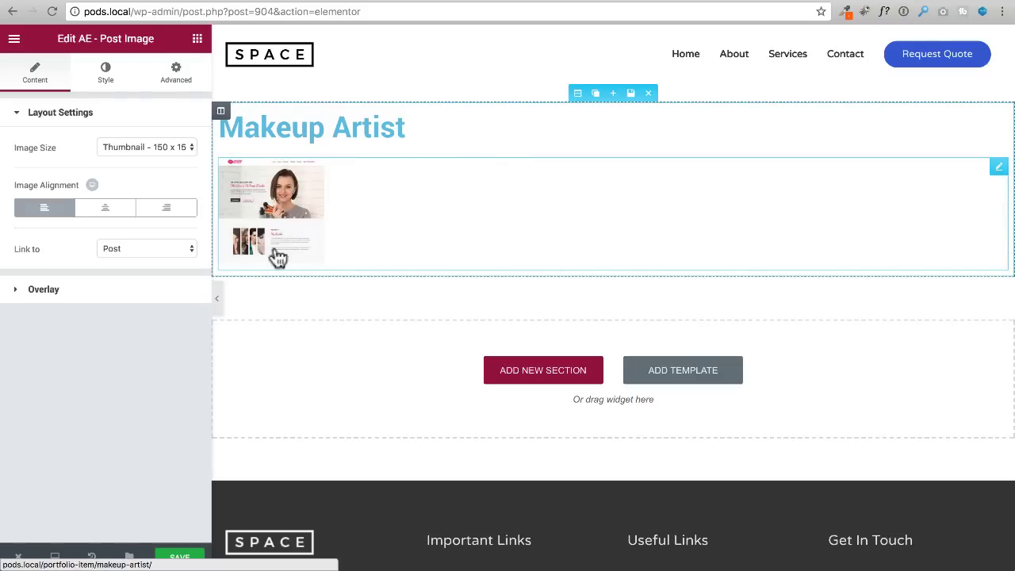
Add an AE - Custom Field widget directly below the post image
{"action": "left_click", "coordinate": [196, 40]}
{"action": "scroll", "coordinate": [140, 212], "scroll_direction": "down", "scroll_amount": 6}
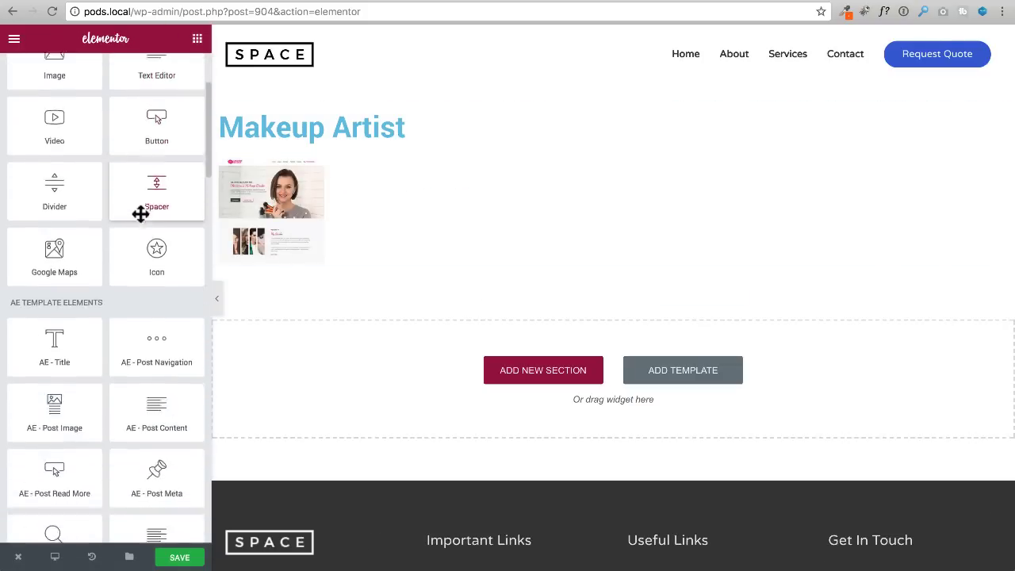
{"action": "scroll", "coordinate": [139, 205], "scroll_direction": "down", "scroll_amount": 1}
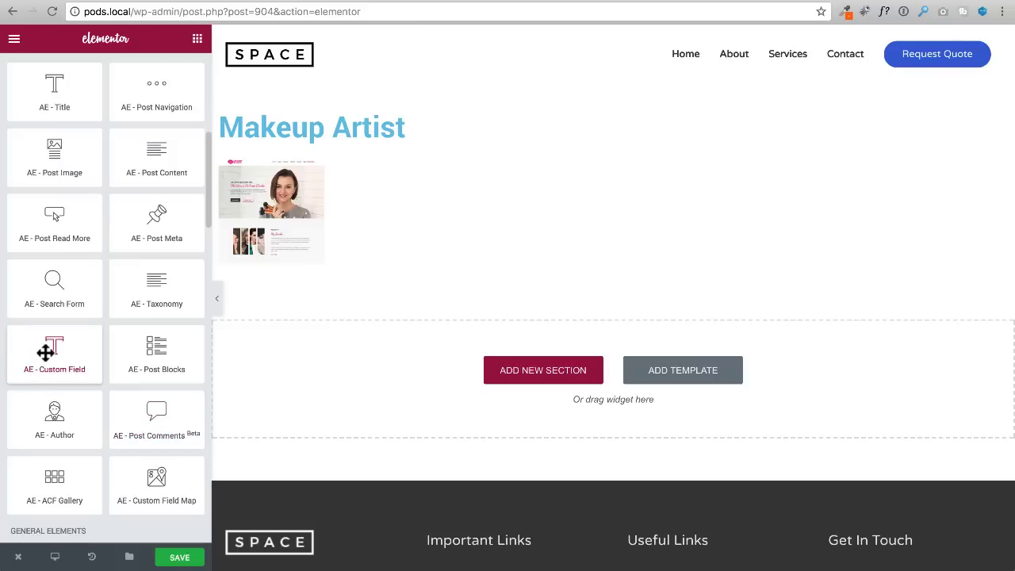
{"action": "left_click_drag", "start_coordinate": [46, 353], "coordinate": [377, 270]}
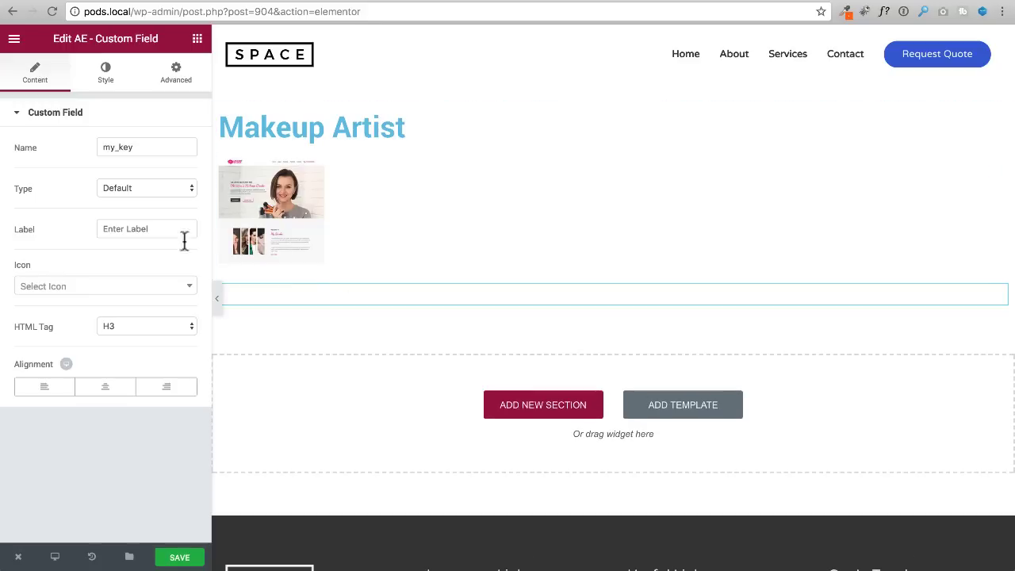
Look up the field names of the portfolio_item pod and set the custom field widget's name to industry
{"action": "left_click_drag", "start_coordinate": [136, 148], "coordinate": [58, 153]}
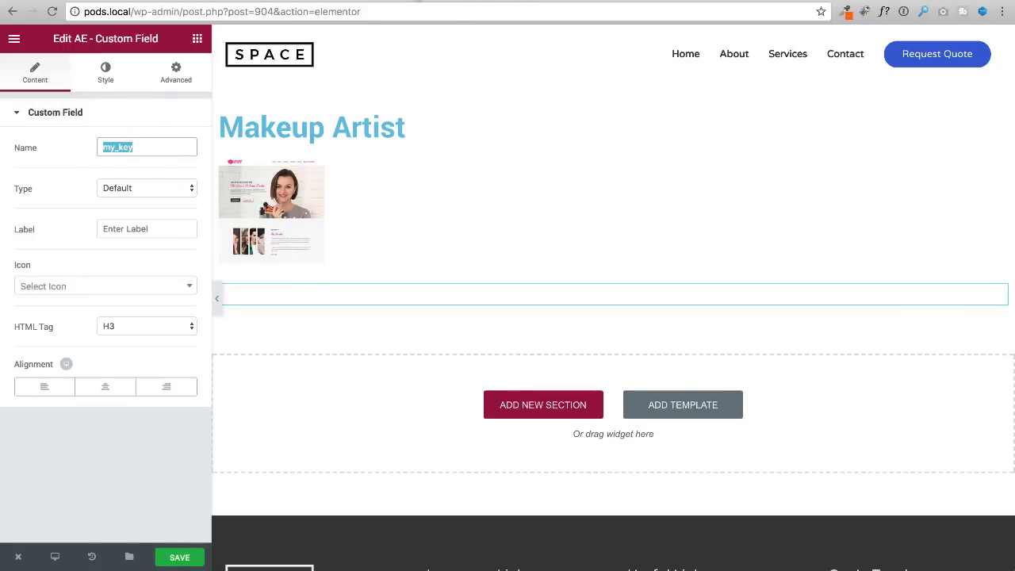
{"action": "left_click", "coordinate": [401, 4]}
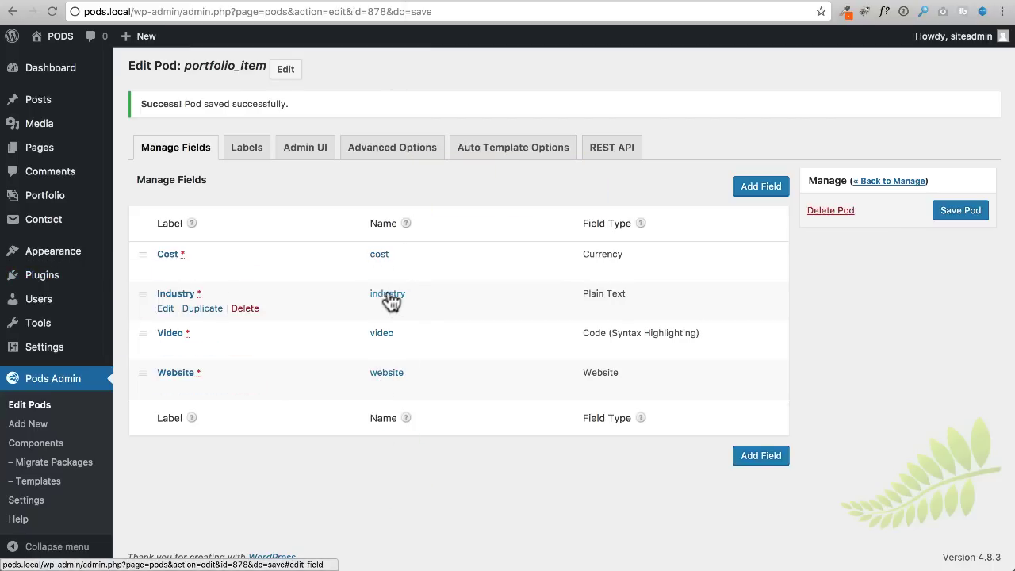
{"action": "left_click", "coordinate": [611, 4]}
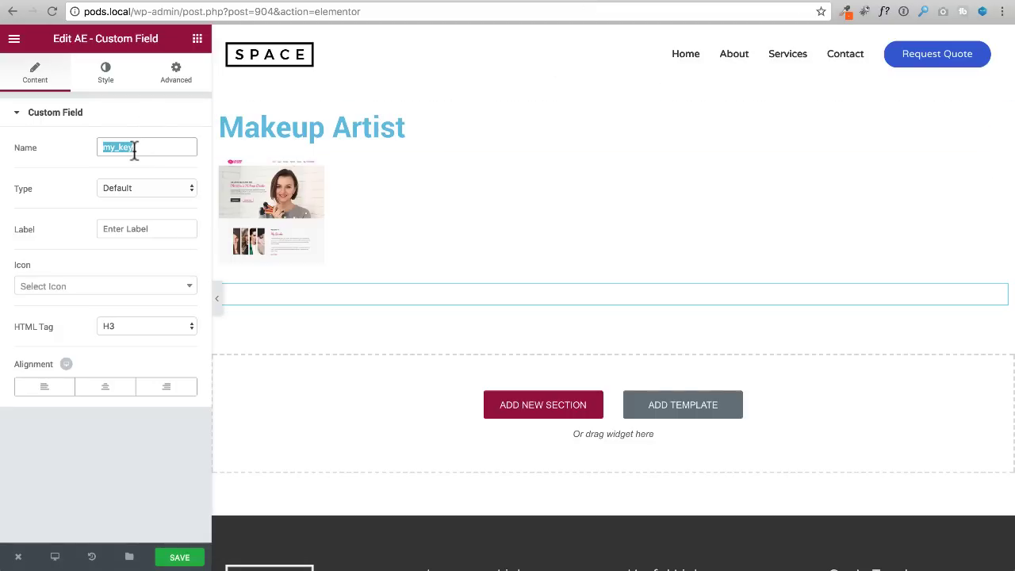
{"action": "type", "text": "industry"}
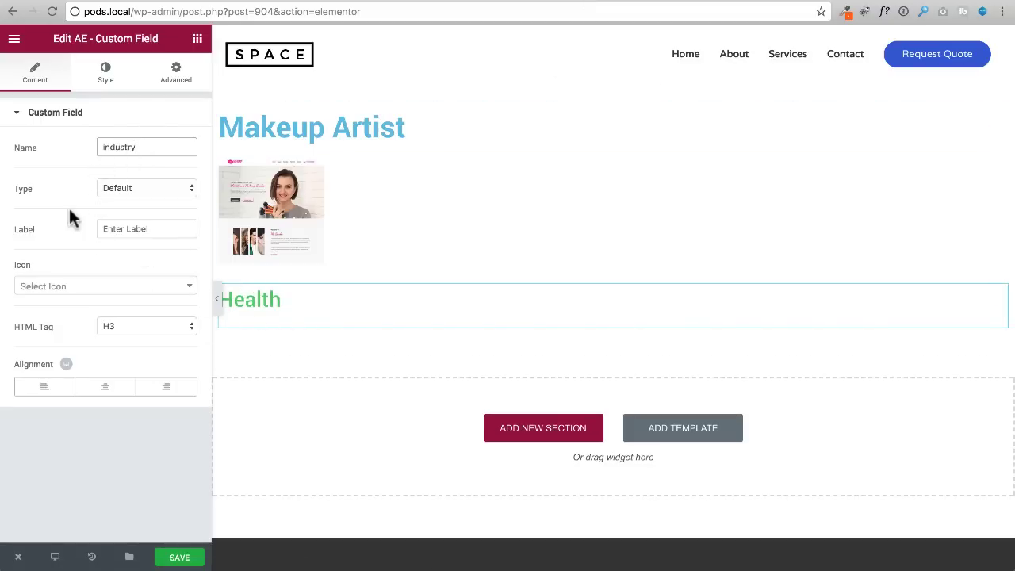
Examine the available type options for the custom field widget, leaving it on Default
{"action": "left_click", "coordinate": [129, 184]}
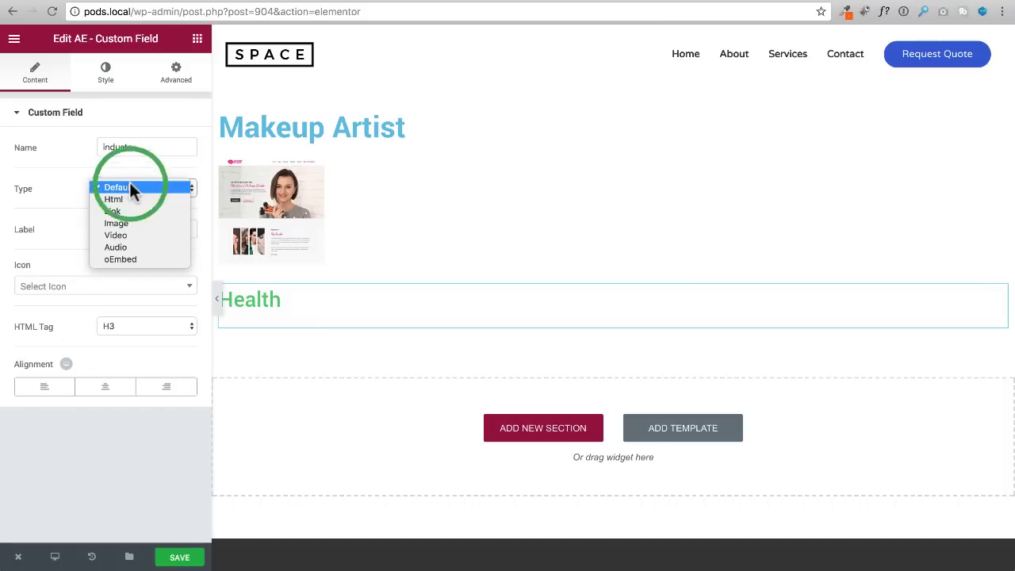
{"action": "left_click", "coordinate": [56, 190]}
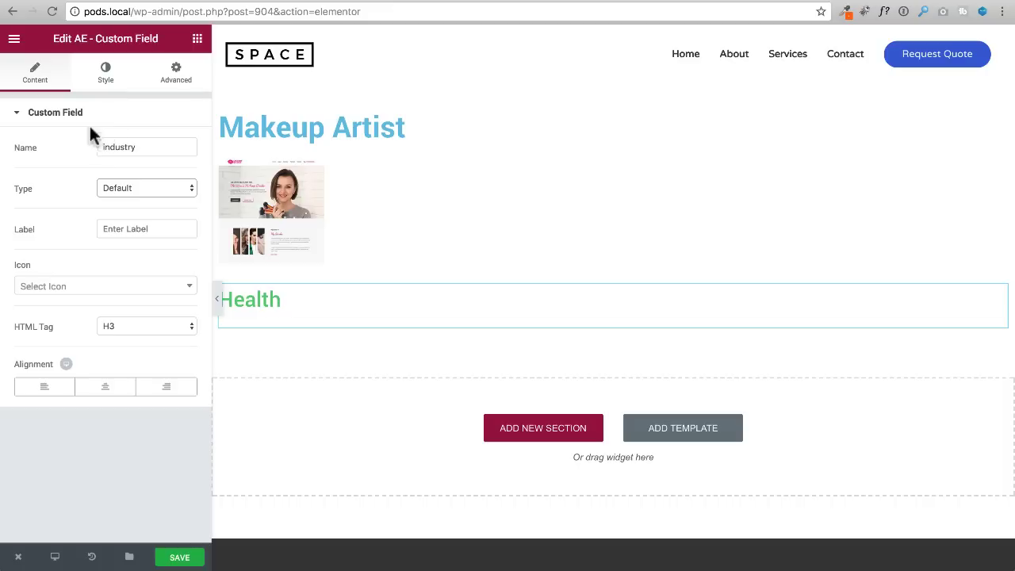
{"action": "left_click", "coordinate": [148, 188]}
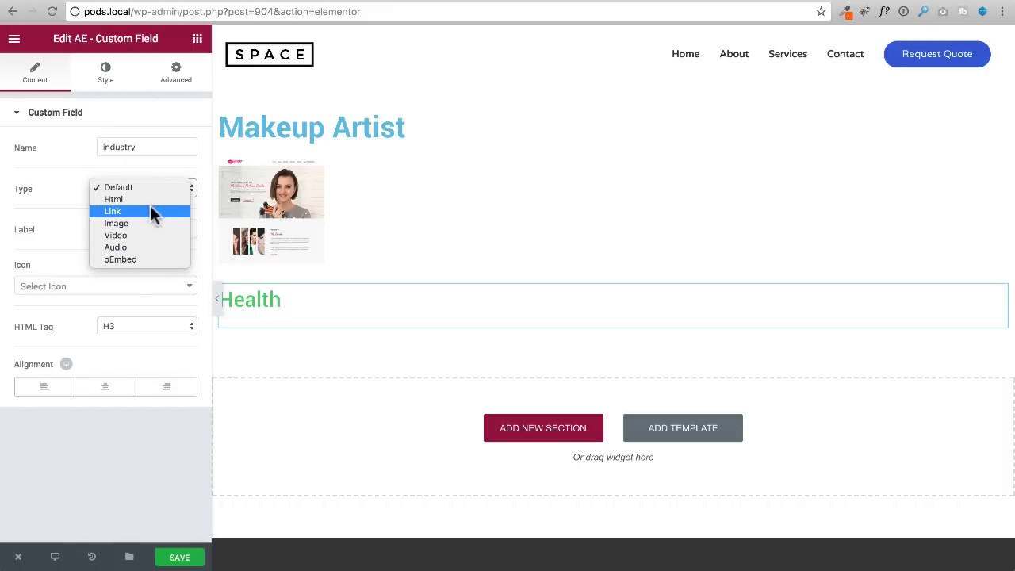
{"action": "left_click", "coordinate": [71, 191]}
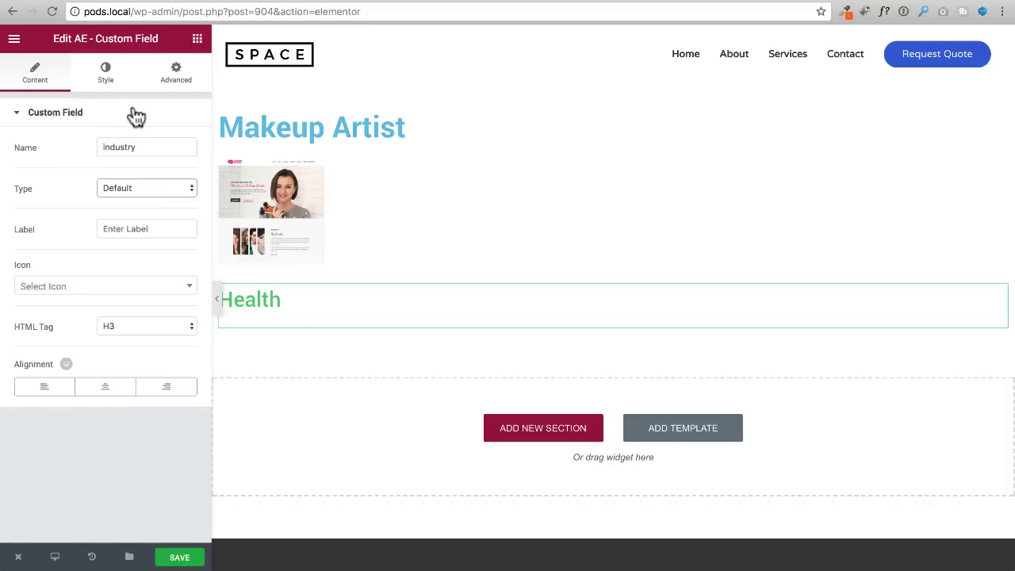
Look through the widgets in the AE Template Elements group
{"action": "left_click", "coordinate": [197, 38]}
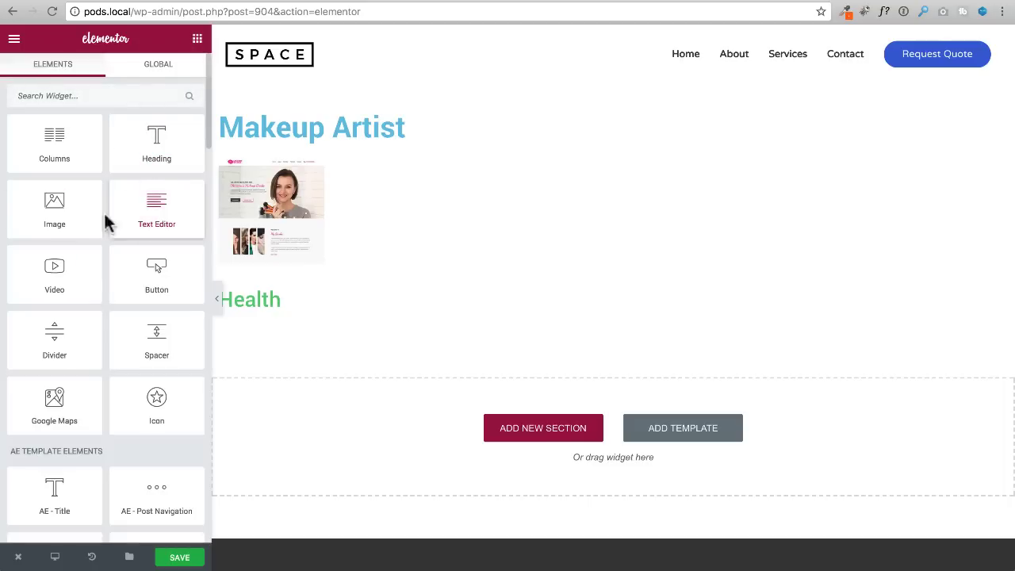
{"action": "scroll", "coordinate": [118, 207], "scroll_direction": "down", "scroll_amount": 5}
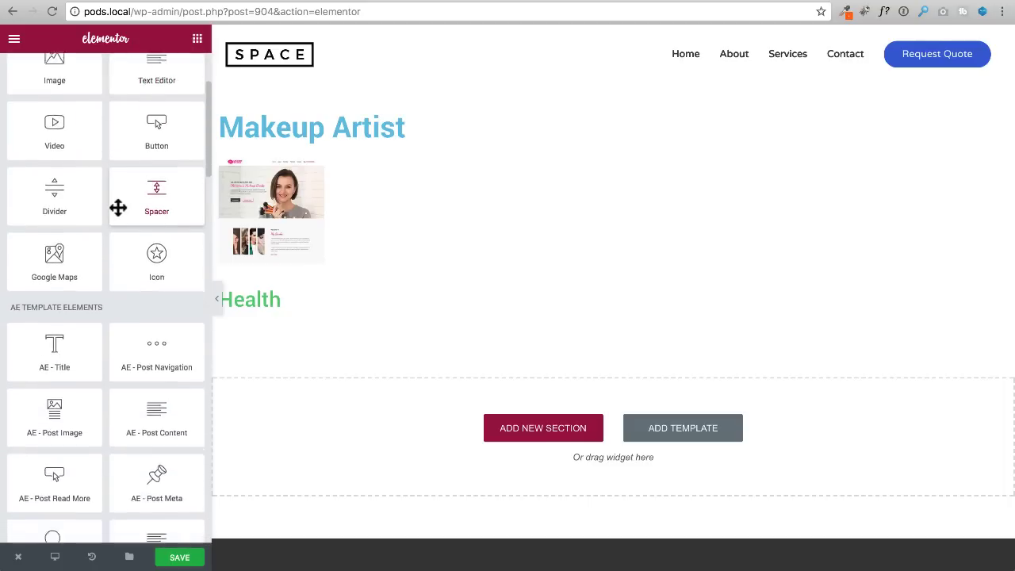
{"action": "scroll", "coordinate": [118, 208], "scroll_direction": "down", "scroll_amount": 5}
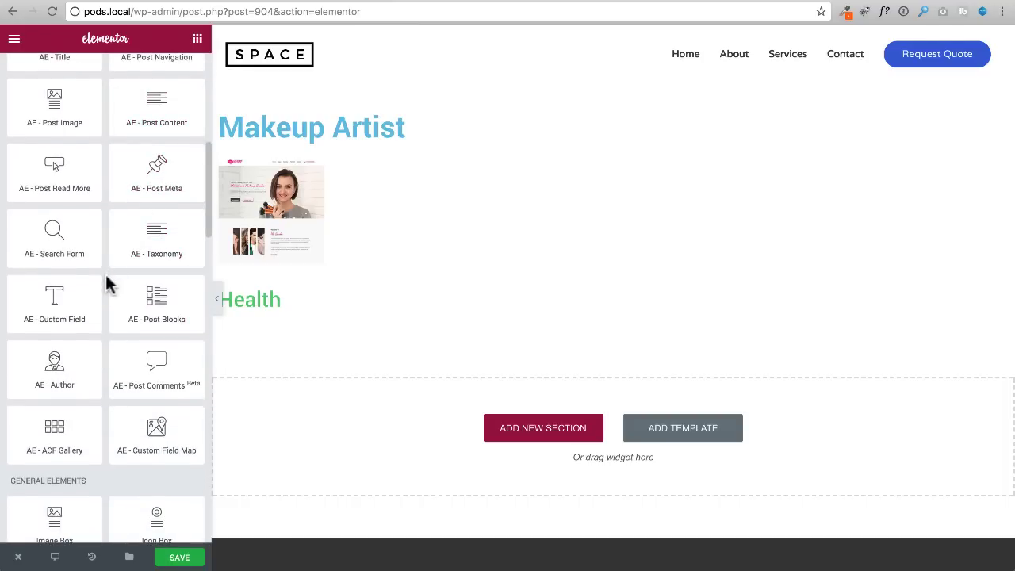
{"action": "scroll", "coordinate": [105, 274], "scroll_direction": "up", "scroll_amount": 1}
{"action": "scroll", "coordinate": [106, 276], "scroll_direction": "up", "scroll_amount": 1}
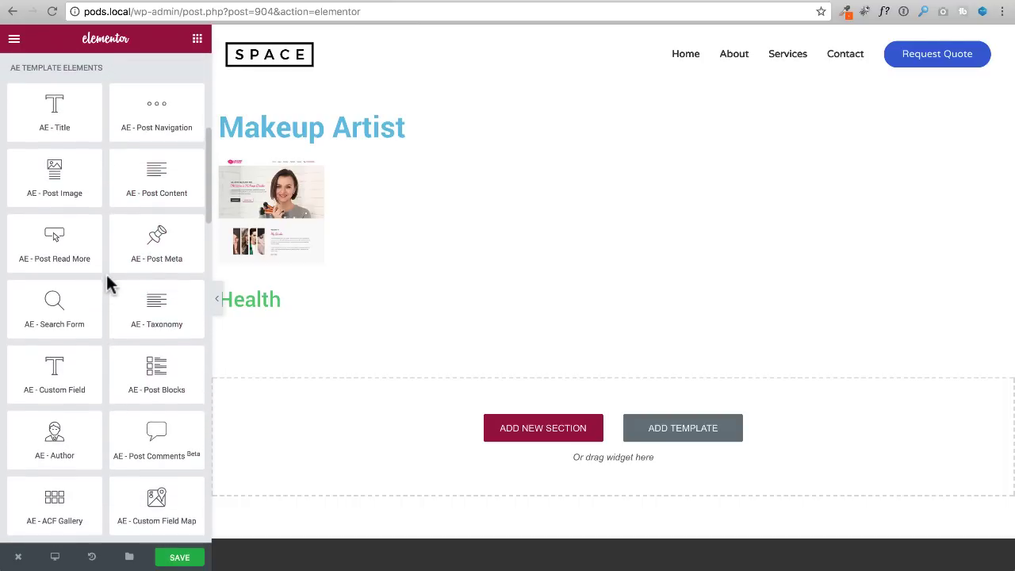
{"action": "scroll", "coordinate": [107, 276], "scroll_direction": "up", "scroll_amount": 2}
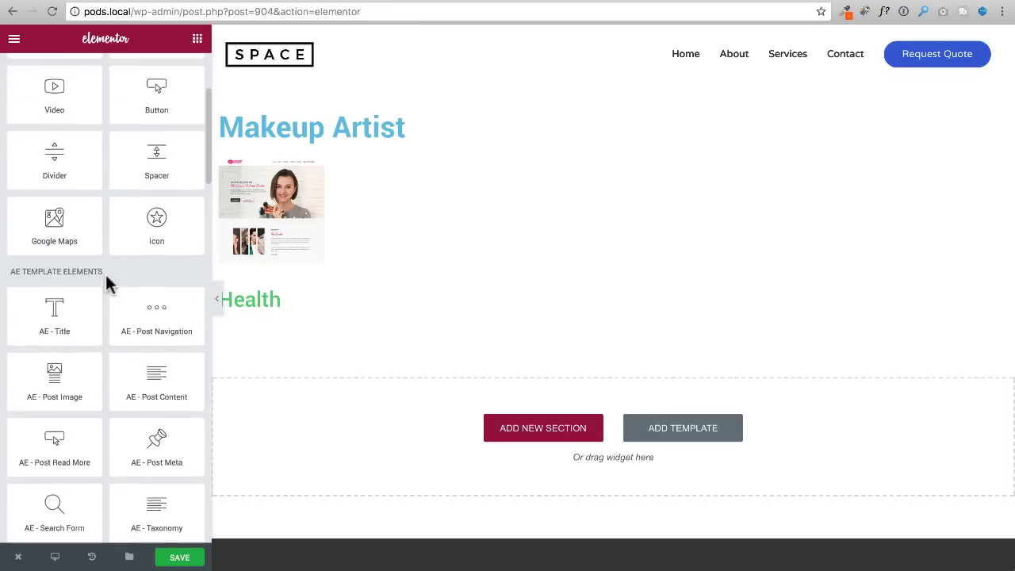
{"action": "scroll", "coordinate": [106, 274], "scroll_direction": "down", "scroll_amount": 2}
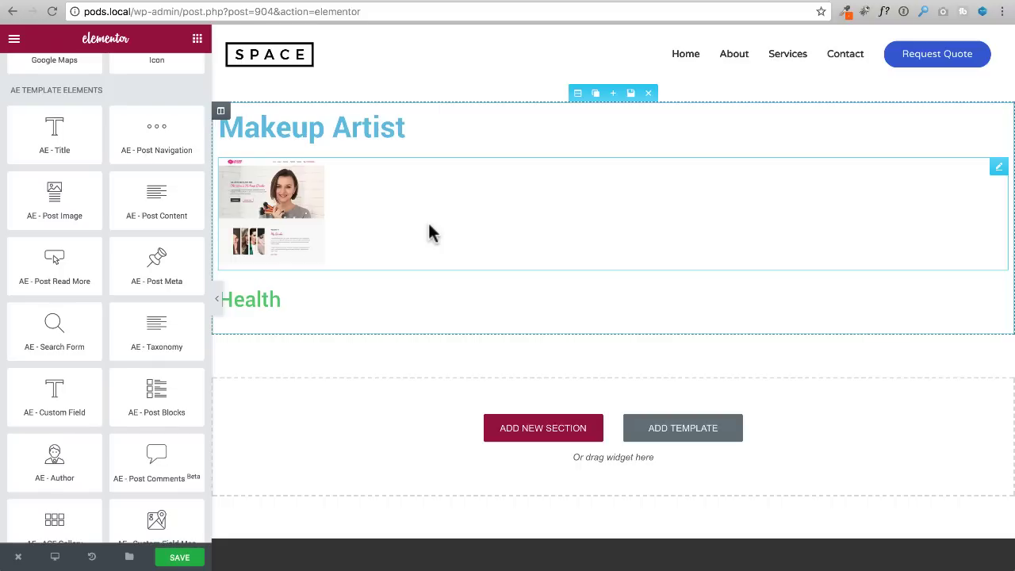
Save the template and leave the Elementor editor for its WordPress edit page
{"action": "left_click", "coordinate": [185, 559]}
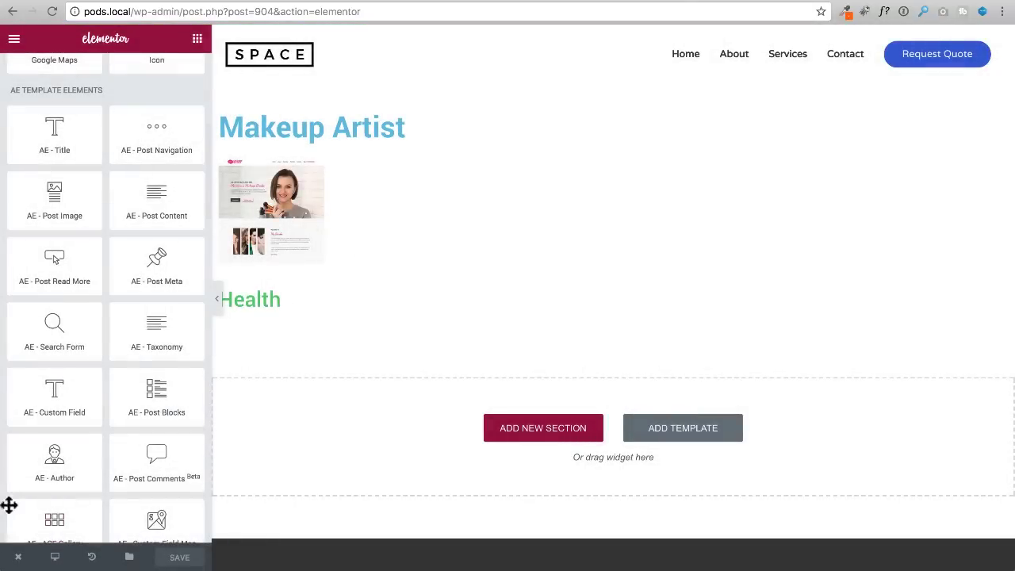
{"action": "mouse_move", "coordinate": [25, 561]}
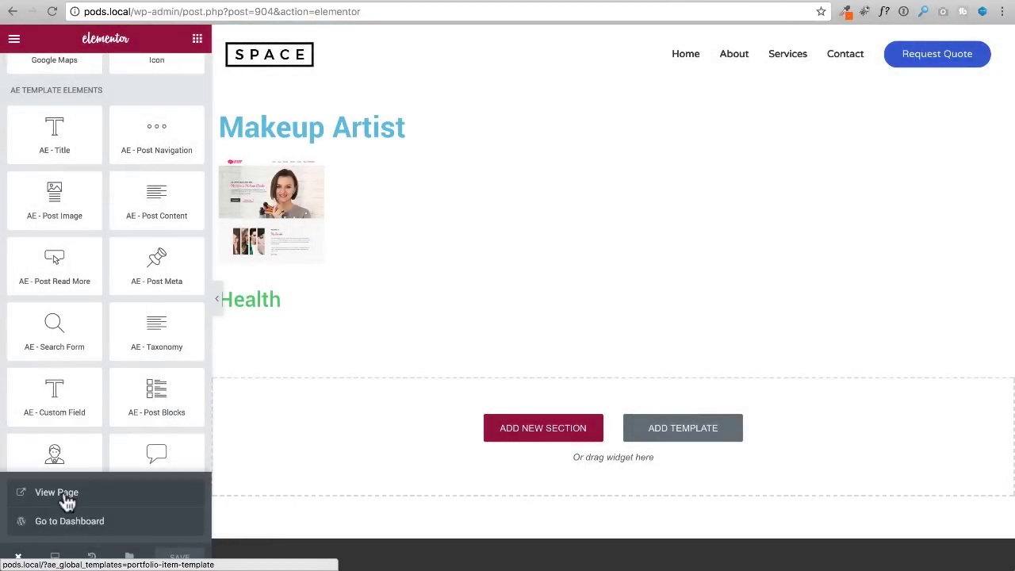
{"action": "left_click", "coordinate": [69, 522]}
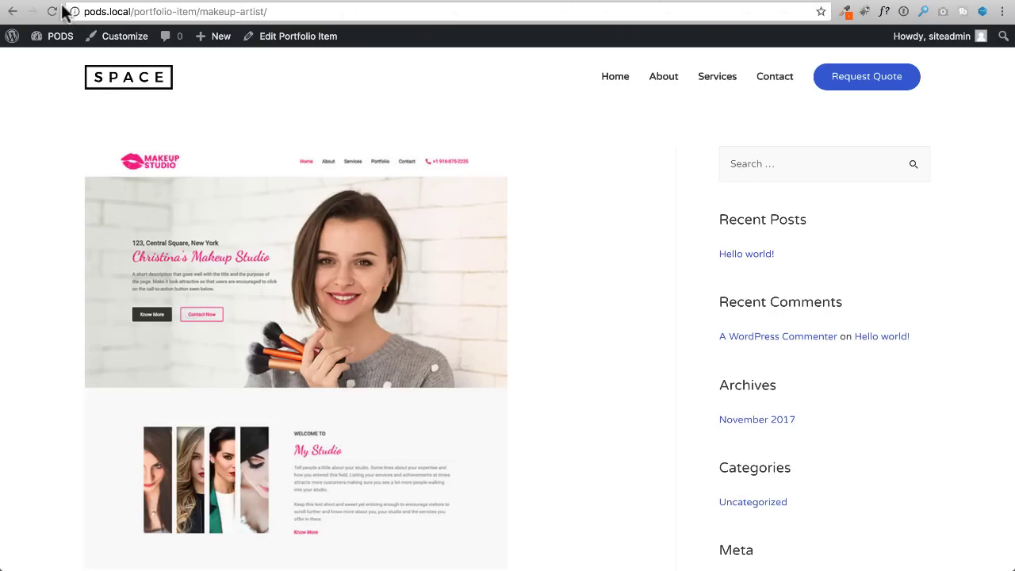
Reload the live Makeup Artist page, and enable Auto Apply for the Portfolio Item Template and update it
{"action": "left_click", "coordinate": [51, 12]}
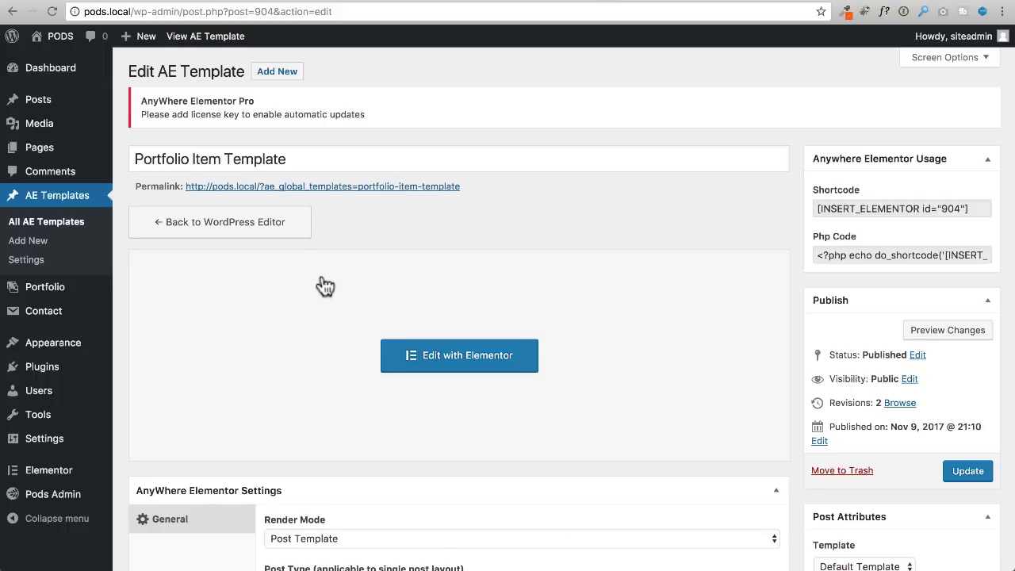
{"action": "scroll", "coordinate": [317, 300], "scroll_direction": "down", "scroll_amount": 5}
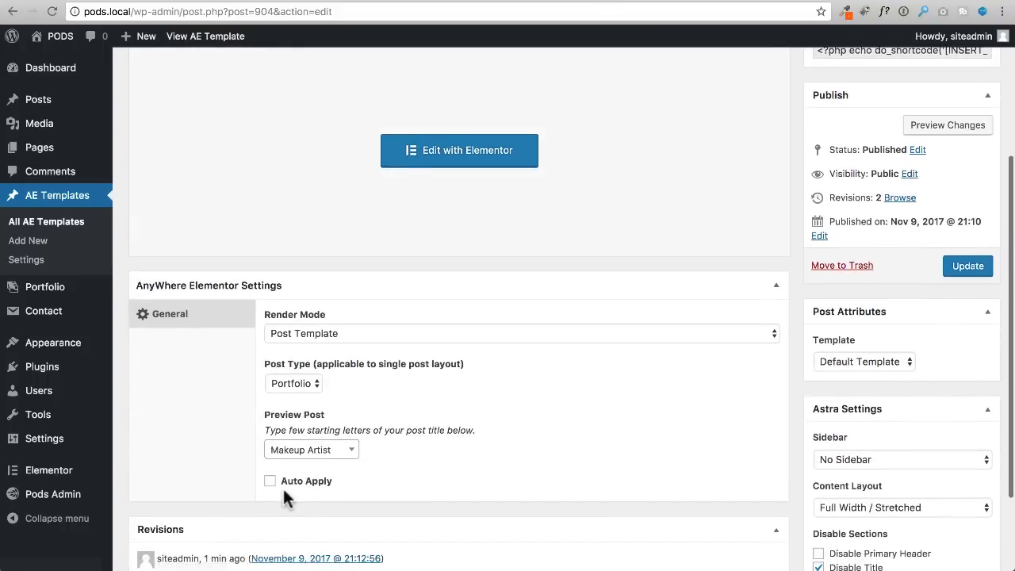
{"action": "left_click", "coordinate": [270, 482]}
{"action": "left_click", "coordinate": [968, 264]}
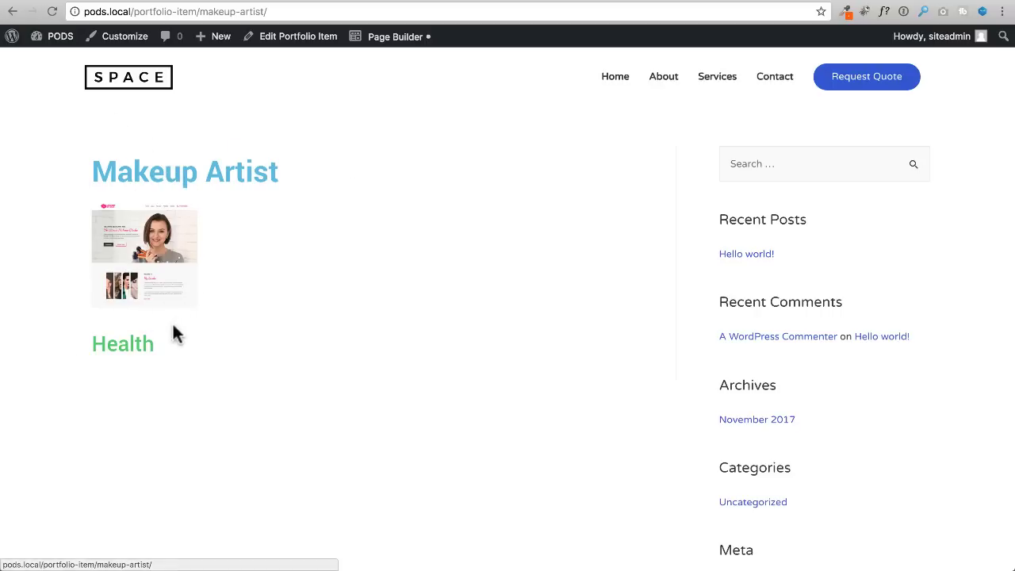
Review the live Makeup Artist page for the template's title, image and industry field
{"action": "scroll", "coordinate": [175, 332], "scroll_direction": "down", "scroll_amount": 3}
{"action": "scroll", "coordinate": [176, 327], "scroll_direction": "up", "scroll_amount": 2}
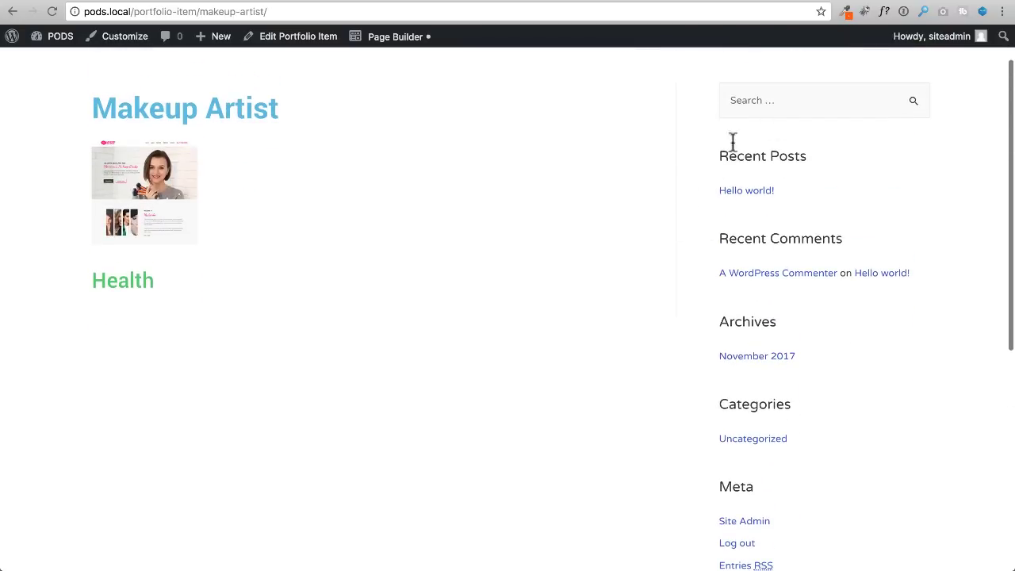
{"action": "scroll", "coordinate": [568, 129], "scroll_direction": "up", "scroll_amount": 1}
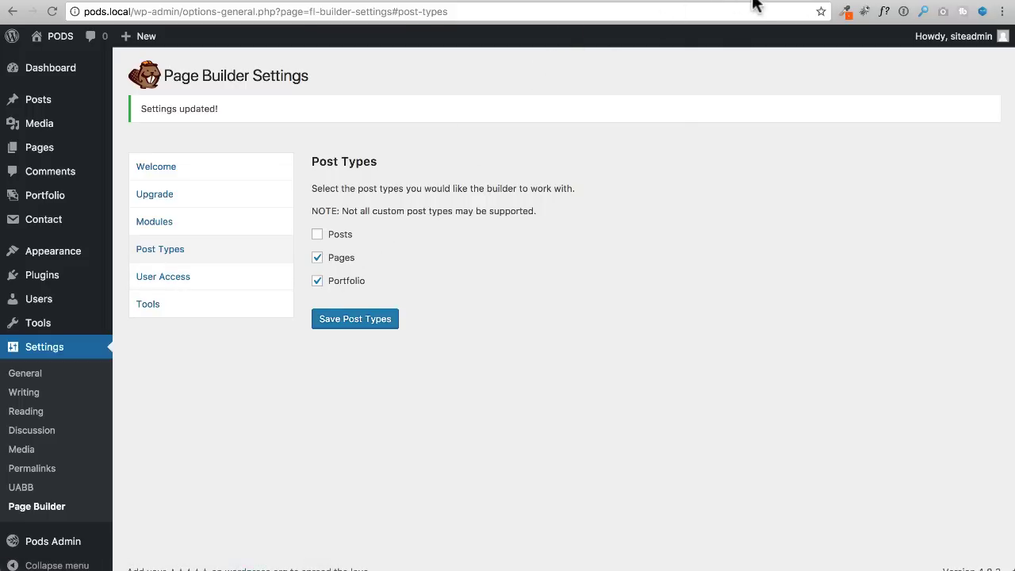
{"action": "left_click", "coordinate": [785, 1]}
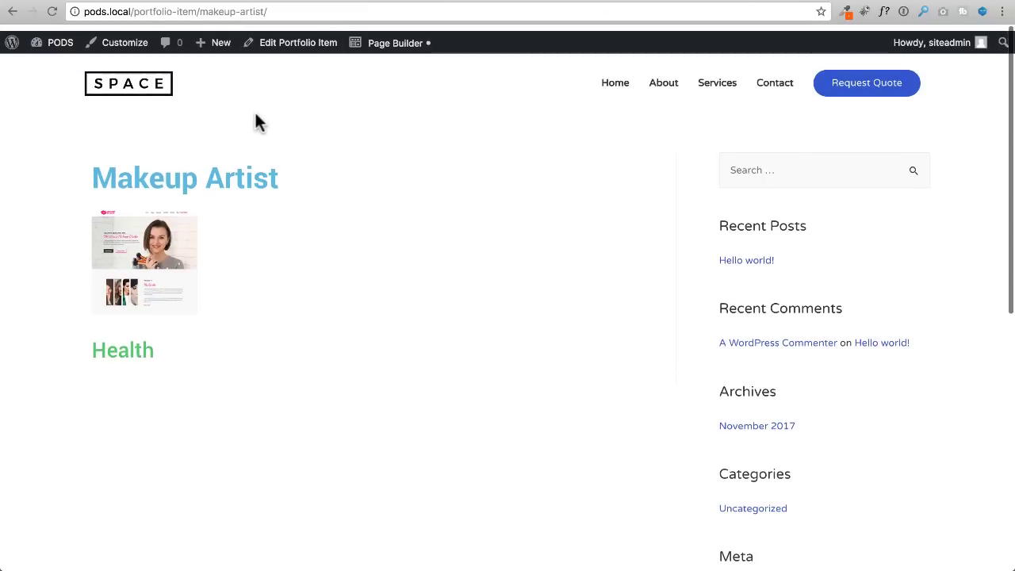
Go to the portfolio archive at pods.local/portfolio and open the Electrician item to check its layout
{"action": "left_click_drag", "start_coordinate": [173, 12], "coordinate": [336, 13]}
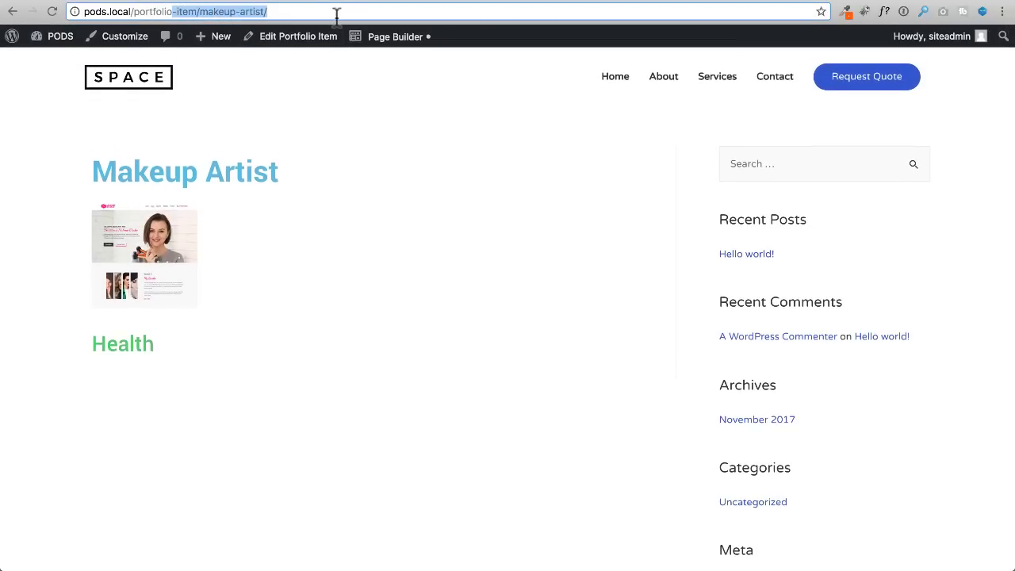
{"action": "key", "text": "BackSpace"}
{"action": "key", "text": "Return"}
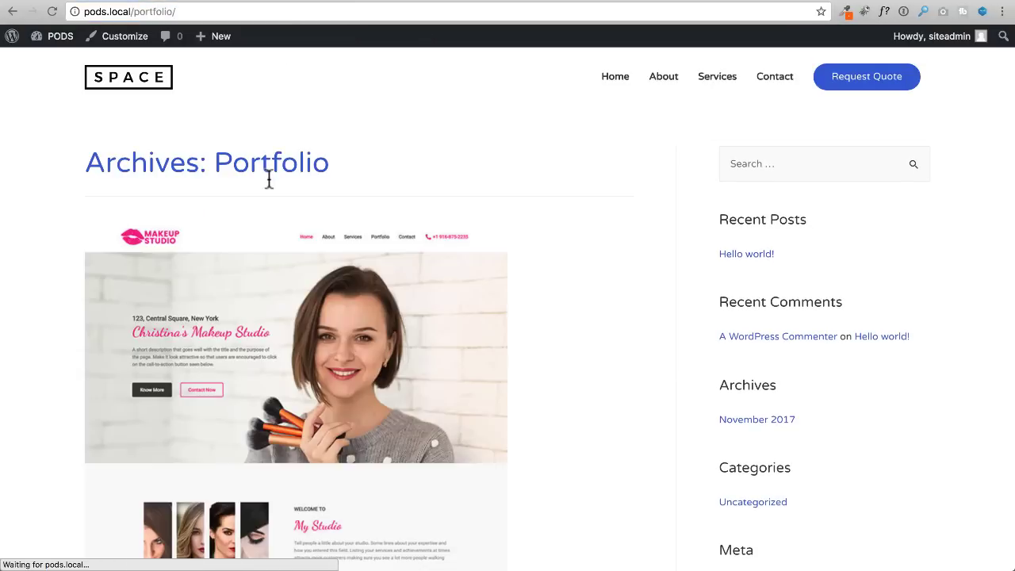
{"action": "scroll", "coordinate": [268, 179], "scroll_direction": "down", "scroll_amount": 10}
{"action": "scroll", "coordinate": [270, 188], "scroll_direction": "up", "scroll_amount": 2}
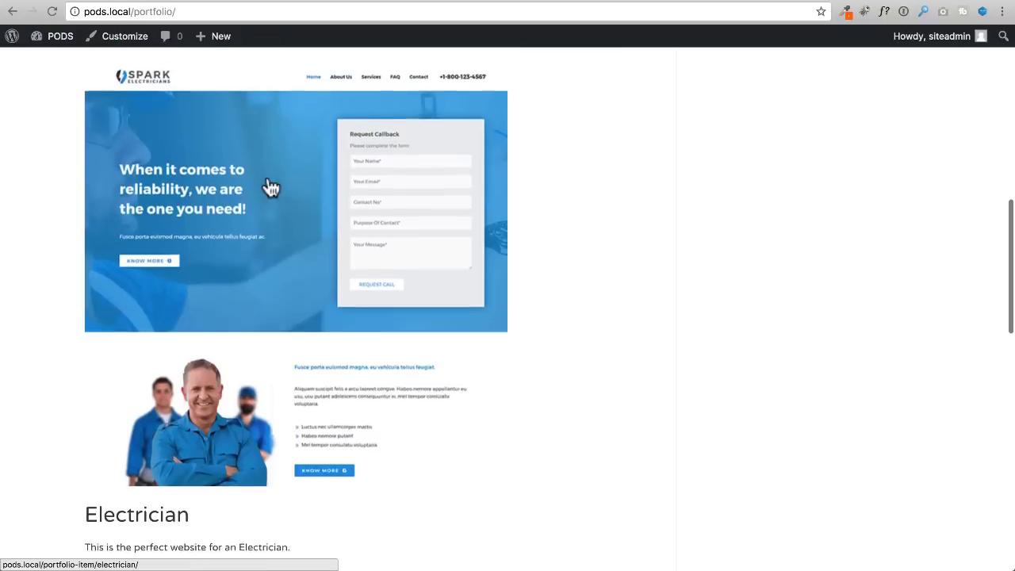
{"action": "left_click", "coordinate": [203, 246]}
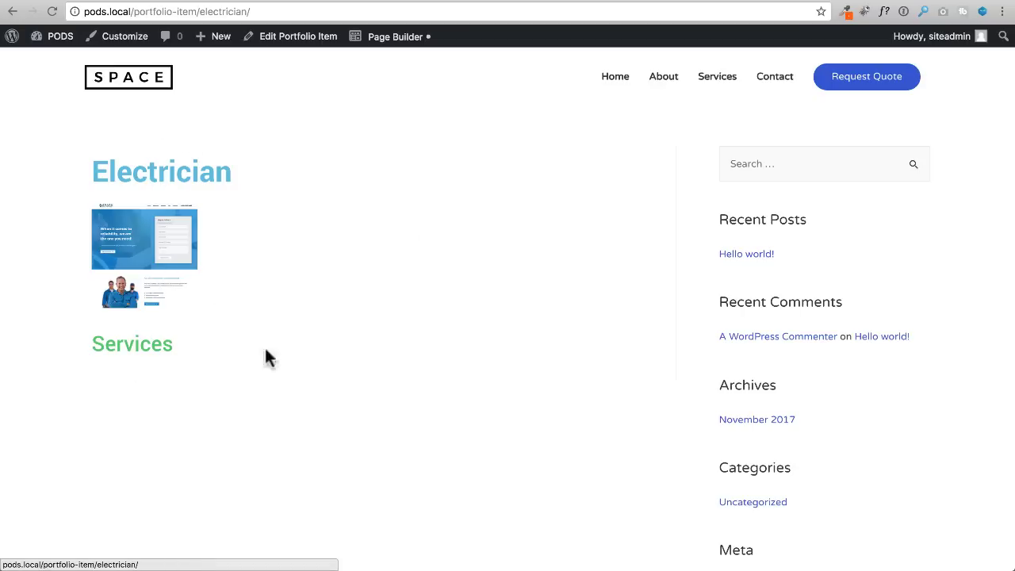
Turn off Auto Apply in the Portfolio Item Template's settings and update the template
{"action": "left_click", "coordinate": [604, 4]}
{"action": "scroll", "coordinate": [370, 211], "scroll_direction": "down", "scroll_amount": 5}
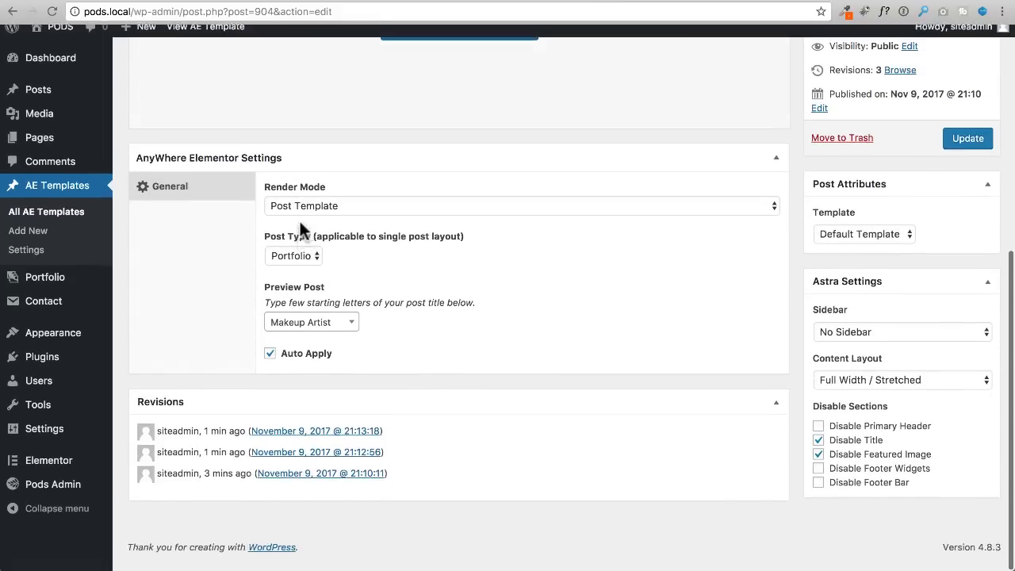
{"action": "left_click", "coordinate": [269, 364]}
{"action": "scroll", "coordinate": [717, 243], "scroll_direction": "up", "scroll_amount": 3}
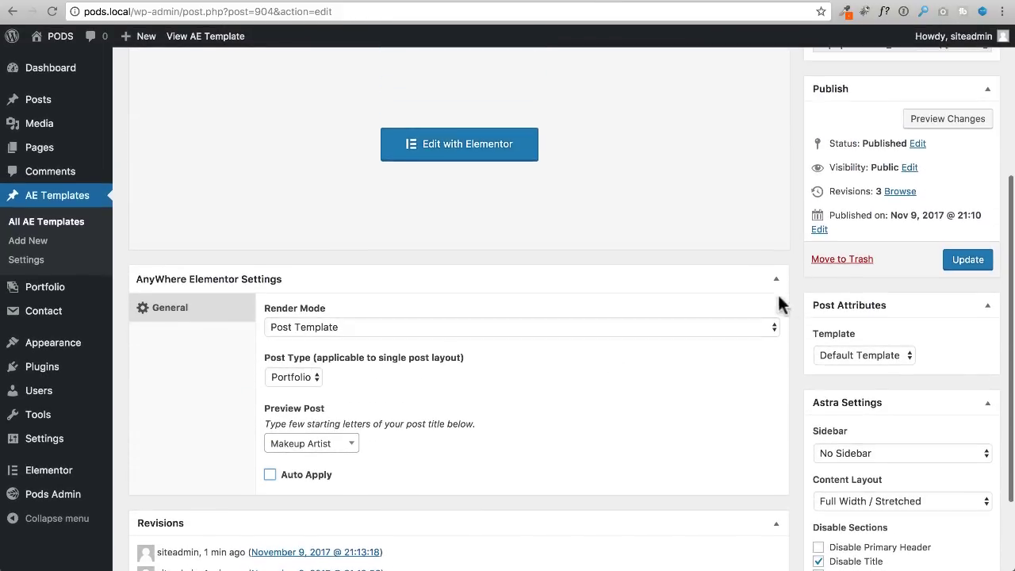
{"action": "left_click", "coordinate": [969, 262]}
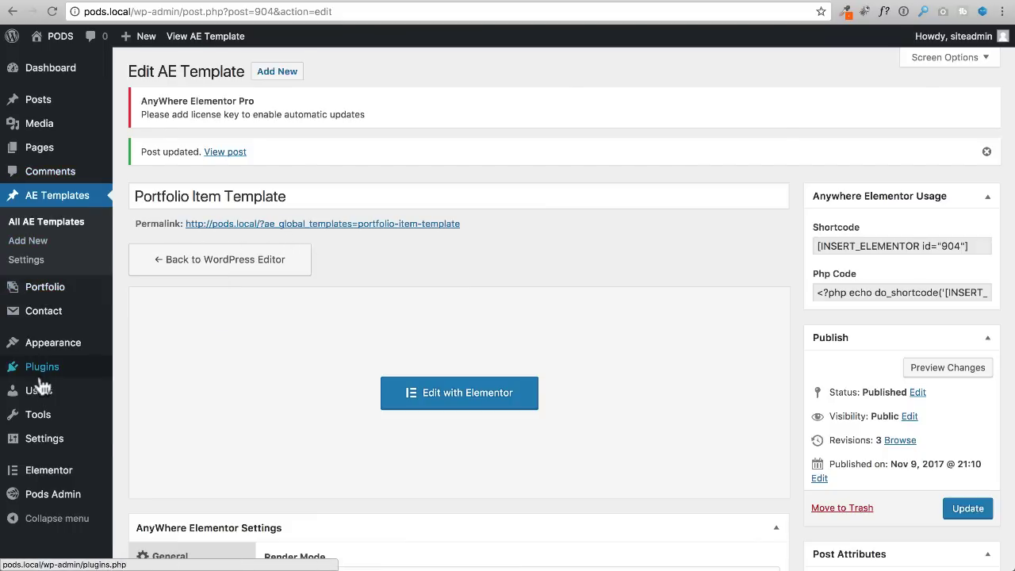
Deactivate the AnyWhere Elementor Pro plugin from the site's installed plugins
{"action": "left_click", "coordinate": [181, 355]}
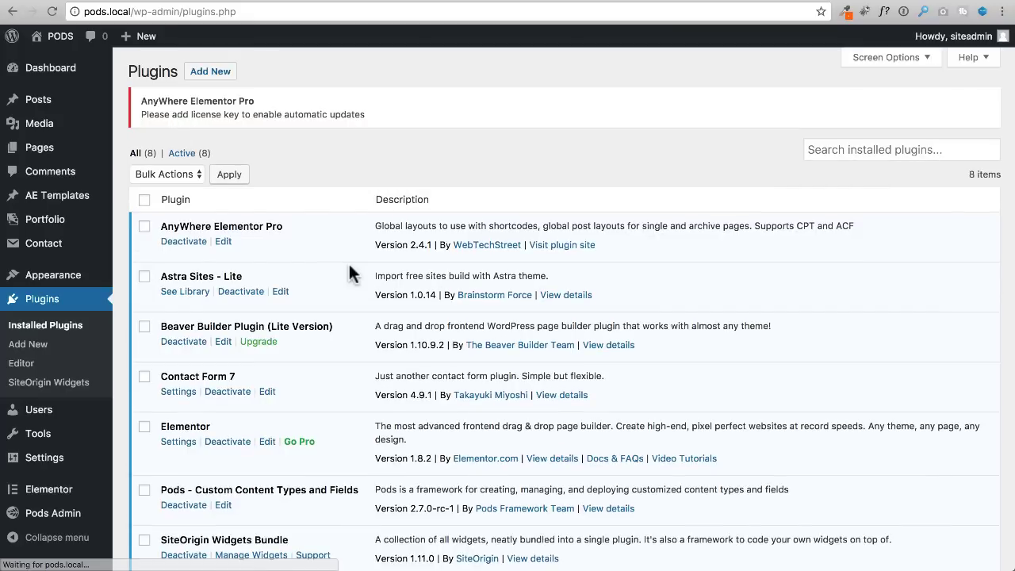
{"action": "left_click", "coordinate": [191, 246]}
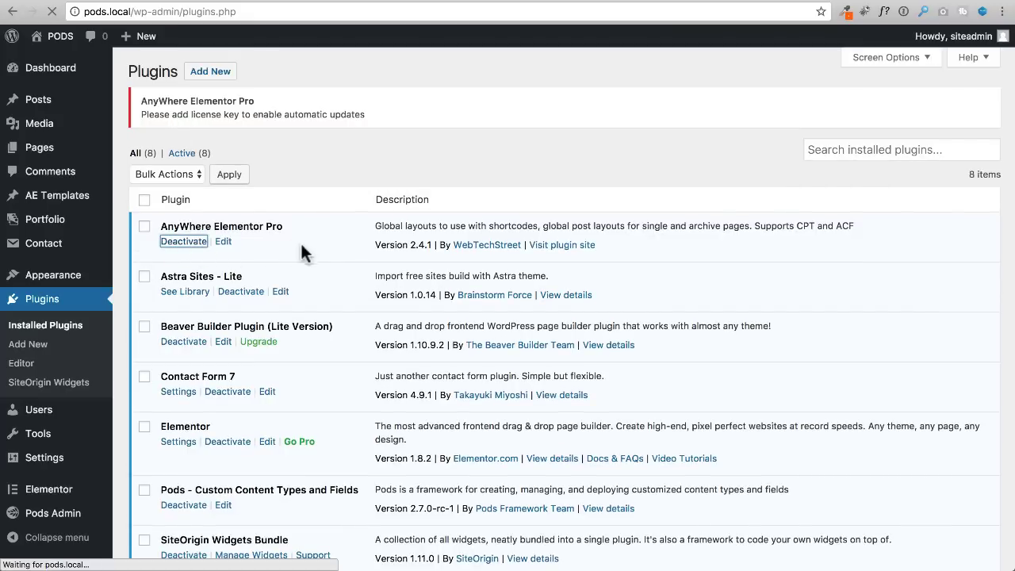
Deactivate the Elementor plugin, giving Other as the feedback reason
{"action": "scroll", "coordinate": [294, 333], "scroll_direction": "down", "scroll_amount": 3}
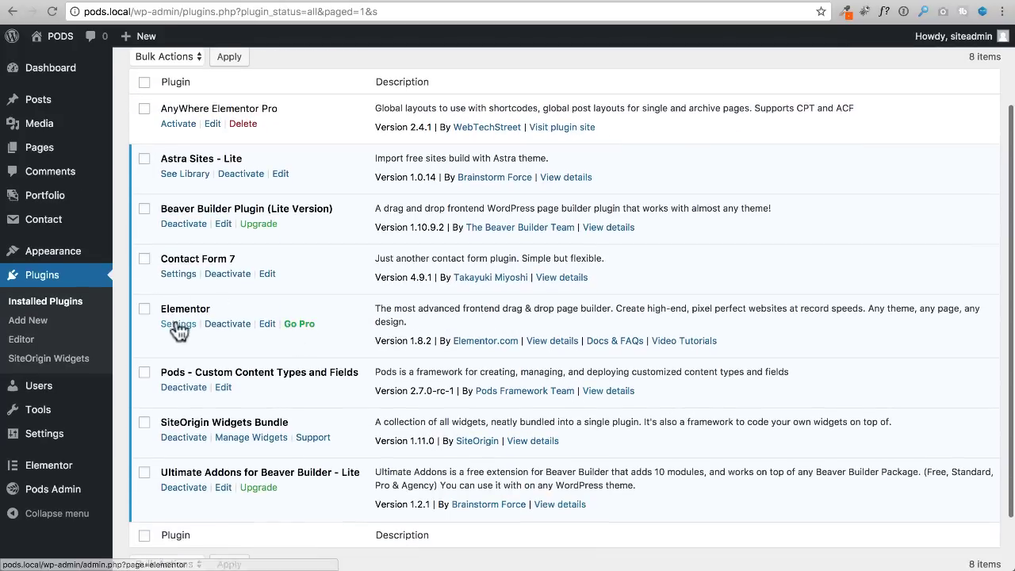
{"action": "left_click", "coordinate": [233, 324]}
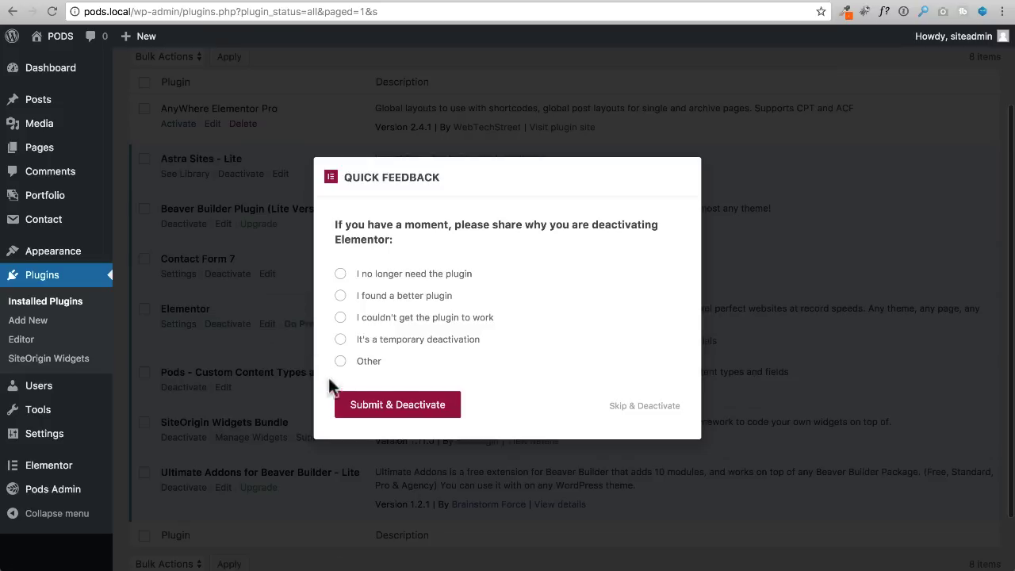
{"action": "left_click", "coordinate": [369, 362]}
{"action": "left_click", "coordinate": [400, 437]}
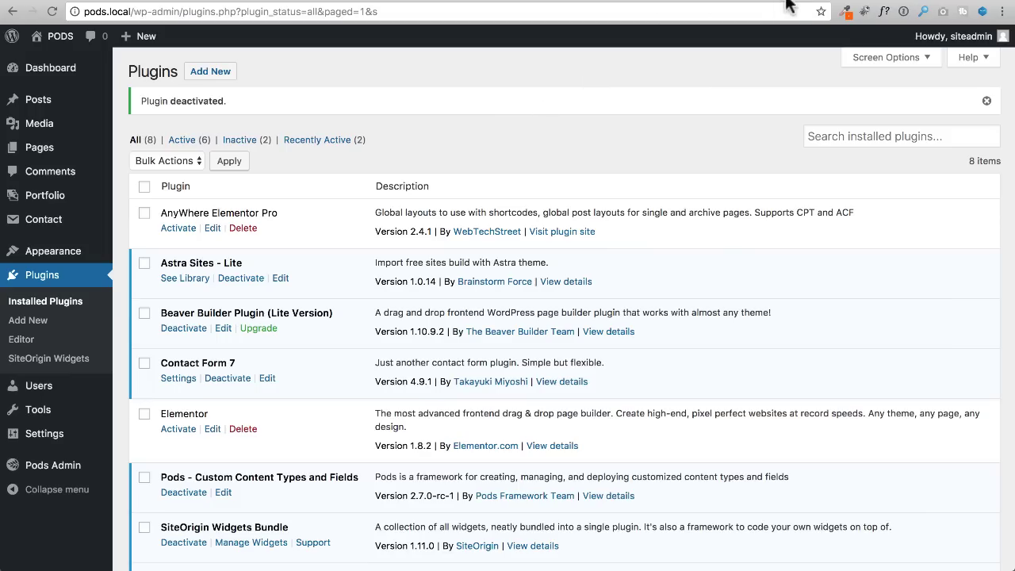
Reload the live Electrician portfolio page and examine its layout without the Elementor plugins
{"action": "left_click", "coordinate": [670, 4]}
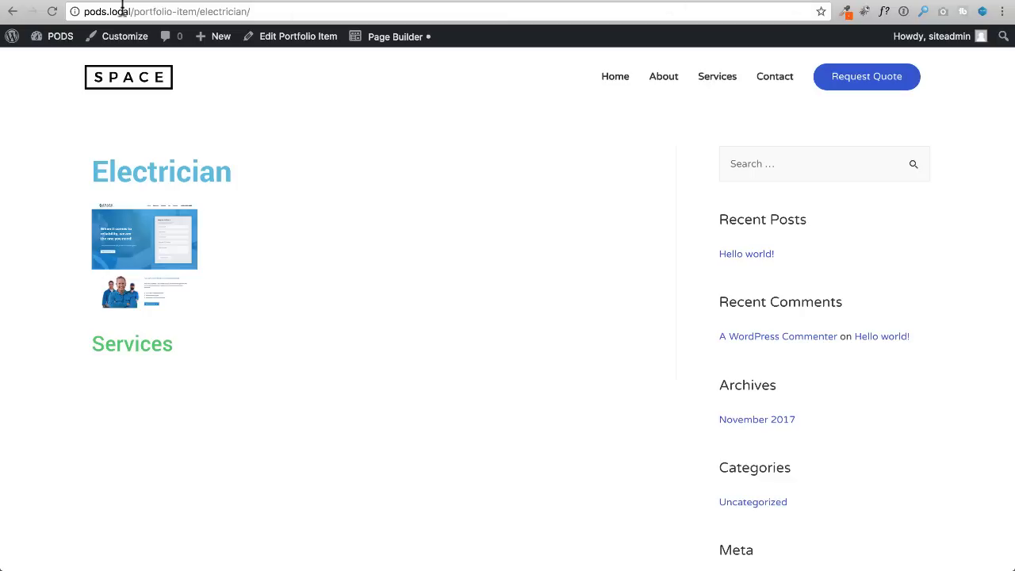
{"action": "left_click", "coordinate": [52, 11]}
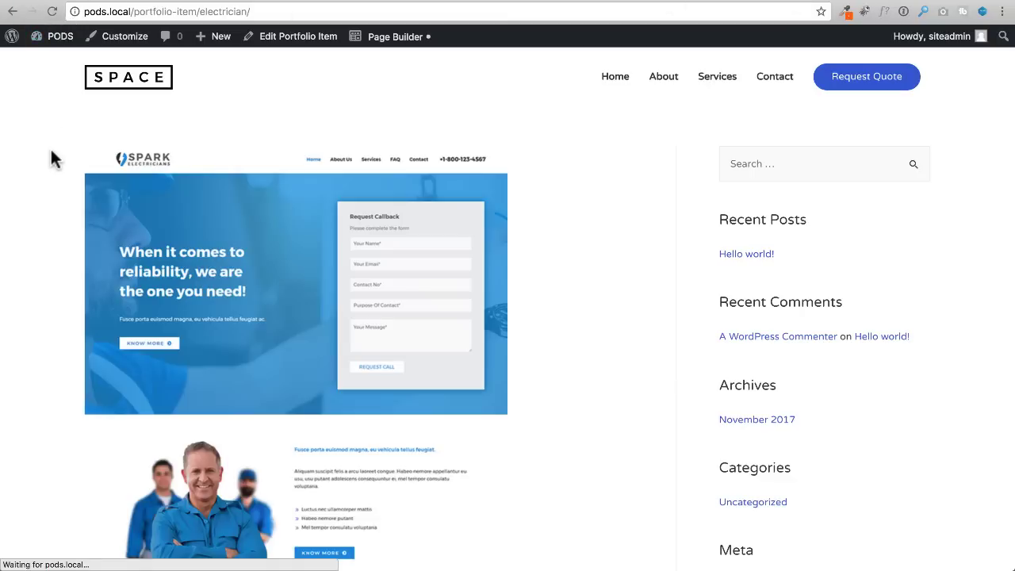
{"action": "scroll", "coordinate": [403, 264], "scroll_direction": "down", "scroll_amount": 5}
{"action": "scroll", "coordinate": [408, 256], "scroll_direction": "up", "scroll_amount": 4}
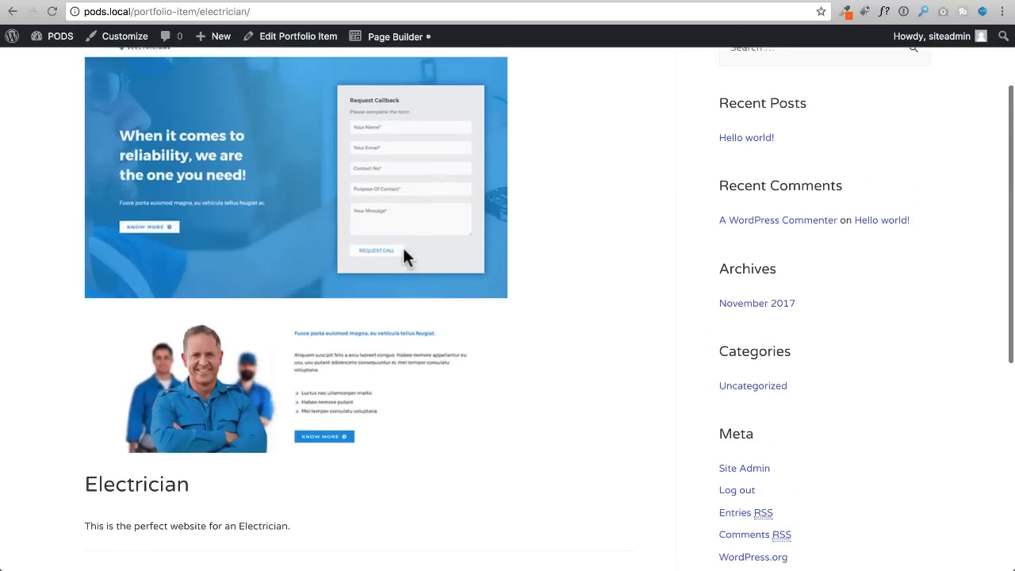
{"action": "scroll", "coordinate": [504, 118], "scroll_direction": "up", "scroll_amount": 1}
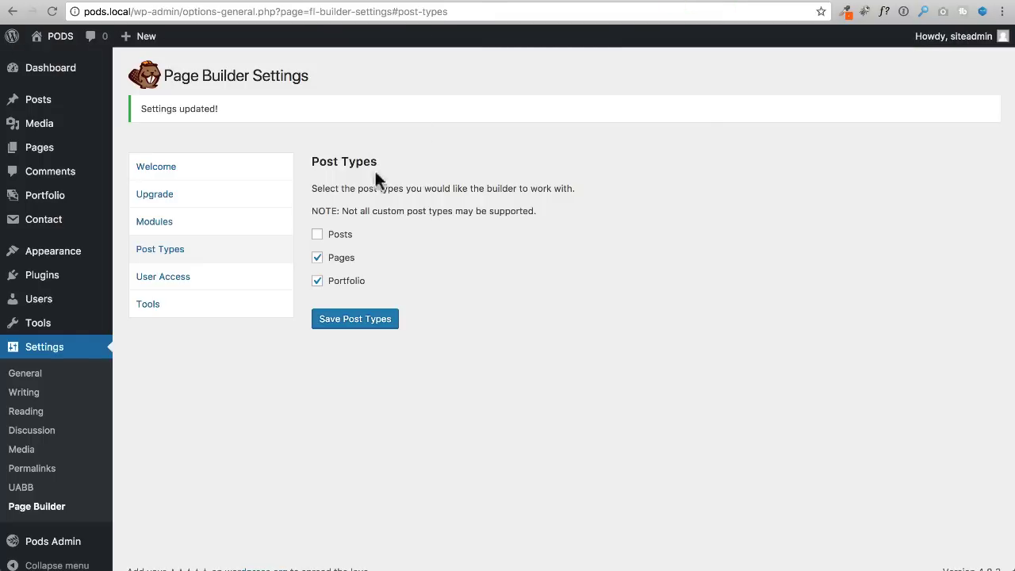
Upload bb-theme-builder.zip as a new plugin, then install and activate it
{"action": "mouse_move", "coordinate": [40, 281]}
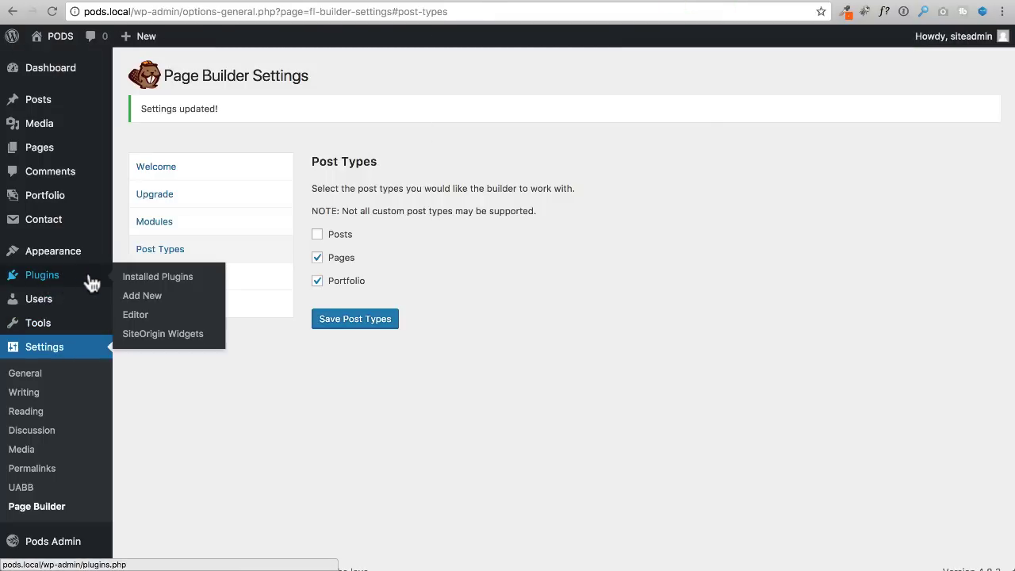
{"action": "left_click", "coordinate": [142, 296]}
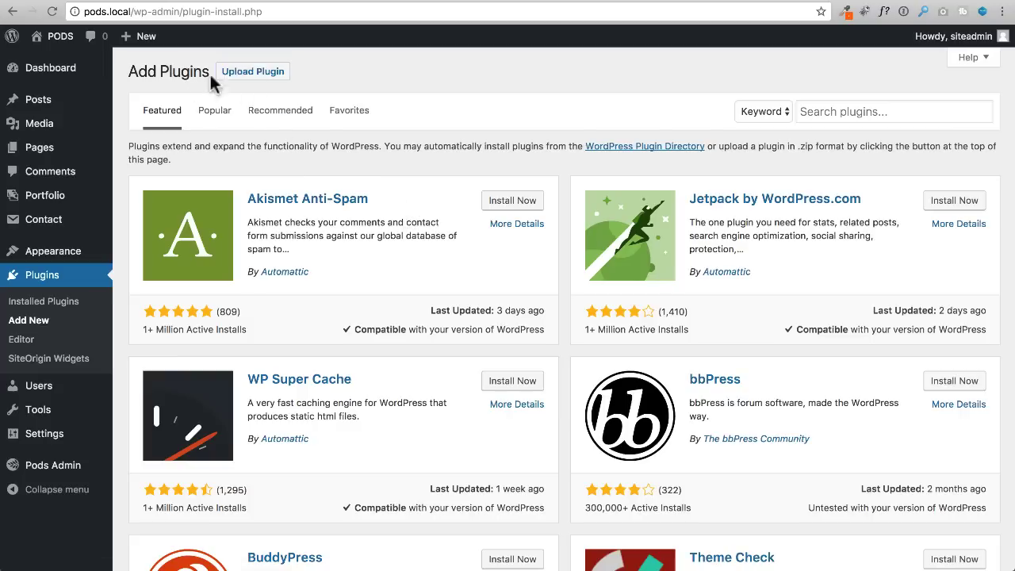
{"action": "left_click", "coordinate": [253, 73]}
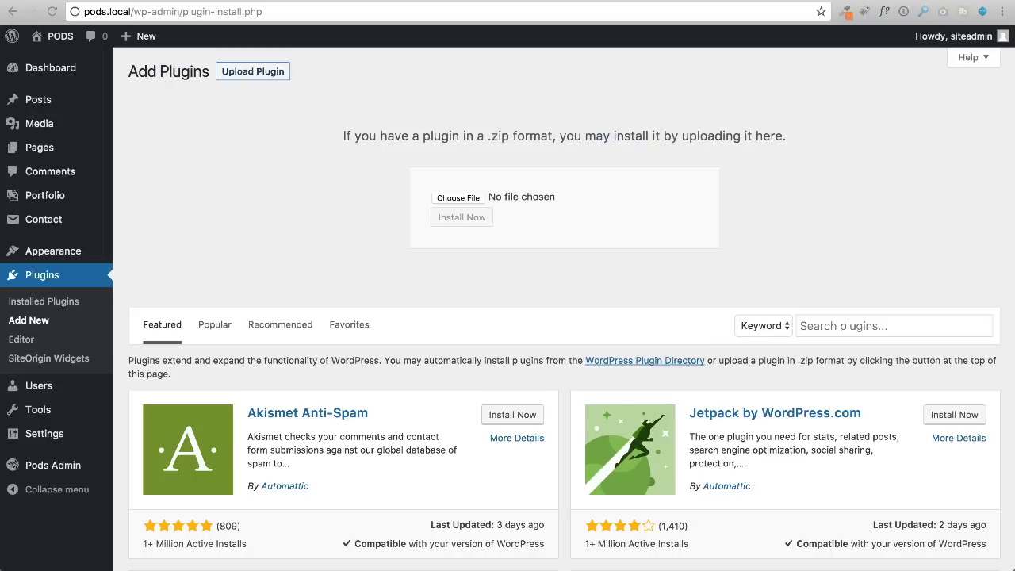
{"action": "left_click_drag", "start_coordinate": [389, 570], "coordinate": [506, 199]}
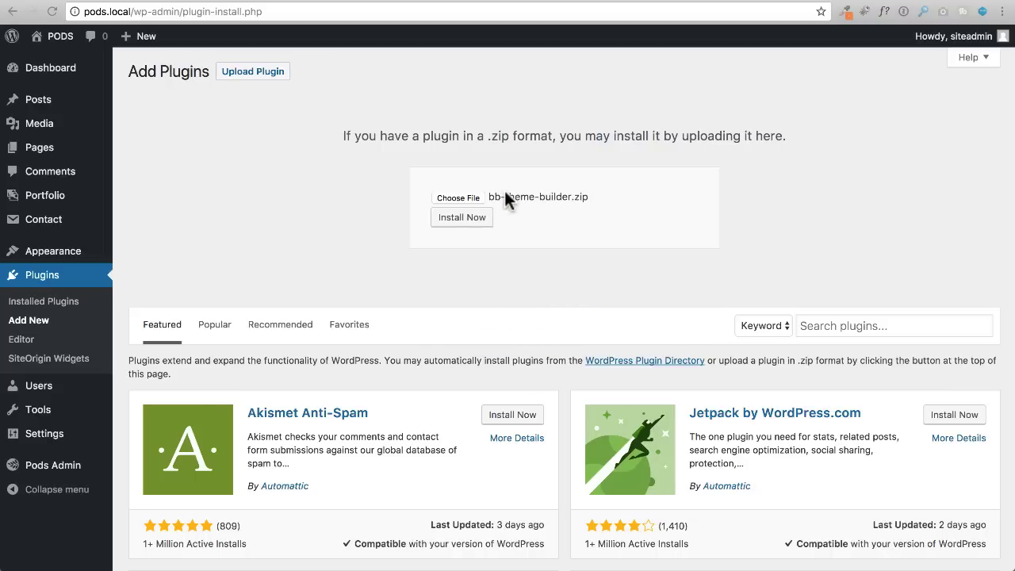
{"action": "left_click", "coordinate": [461, 223]}
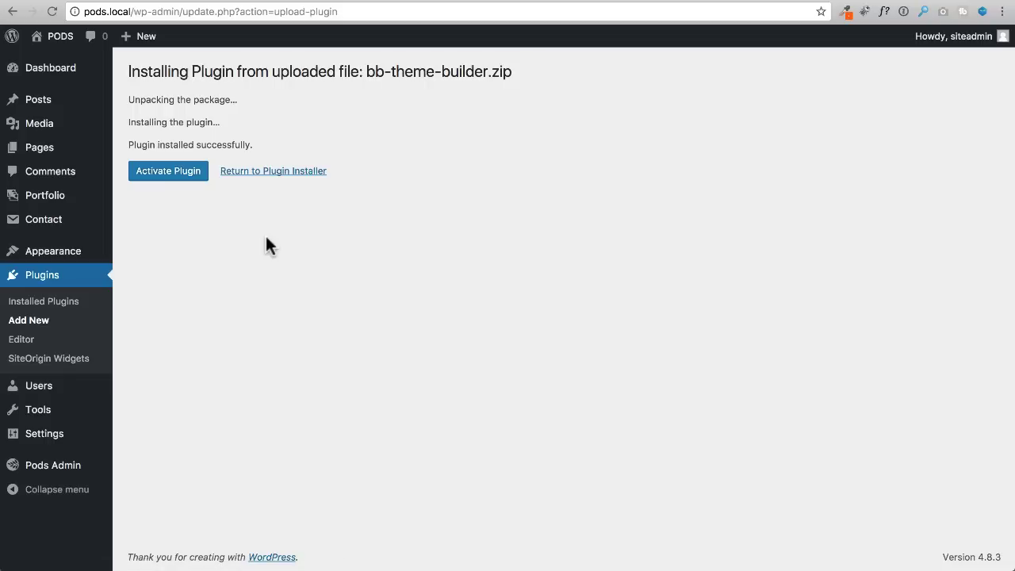
{"action": "left_click", "coordinate": [186, 177]}
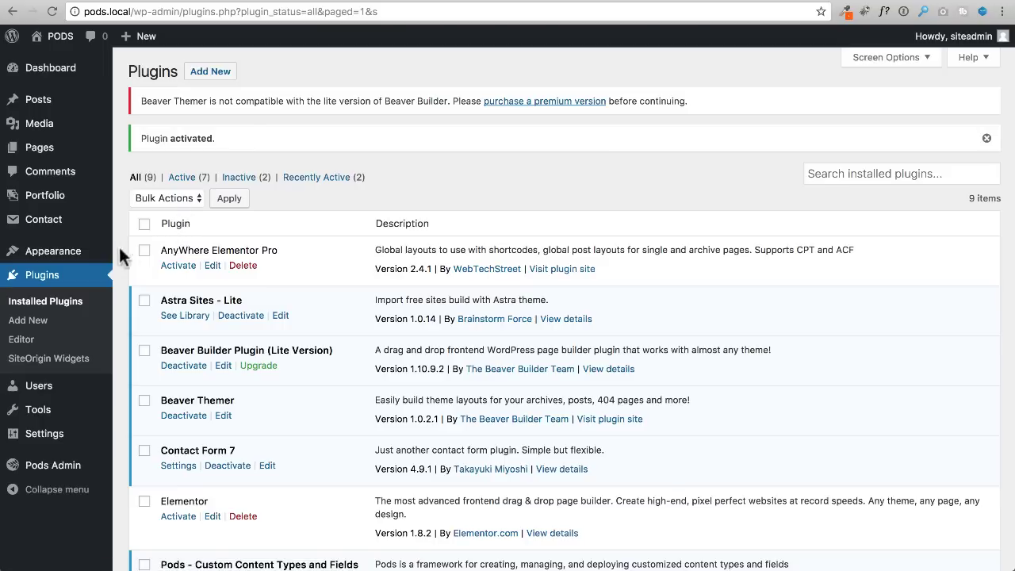
Search for "pods" among the available plugins, then install and activate Pods Beaver Themer Add-On
{"action": "mouse_move", "coordinate": [71, 259]}
{"action": "left_click", "coordinate": [39, 326]}
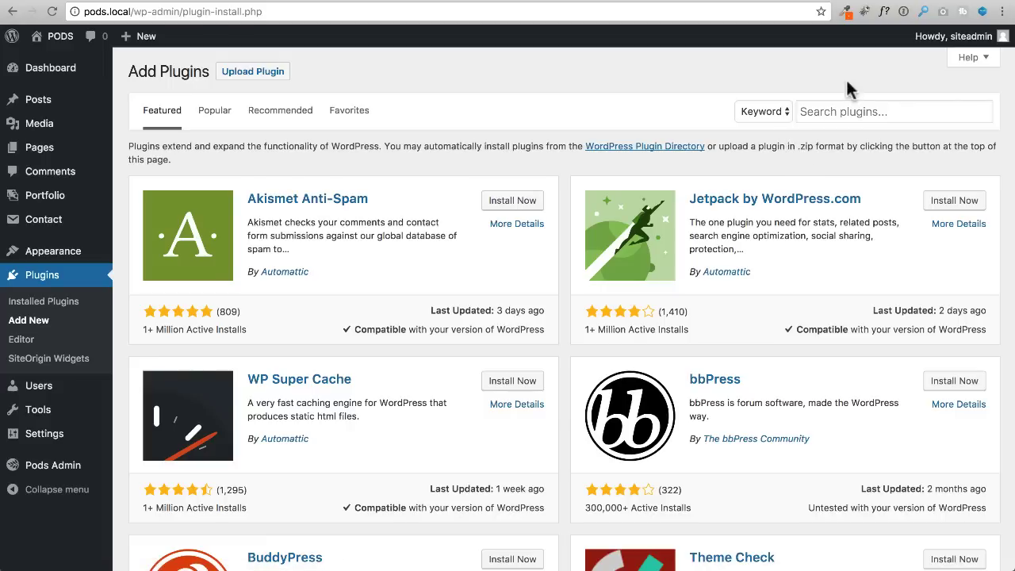
{"action": "left_click", "coordinate": [853, 111]}
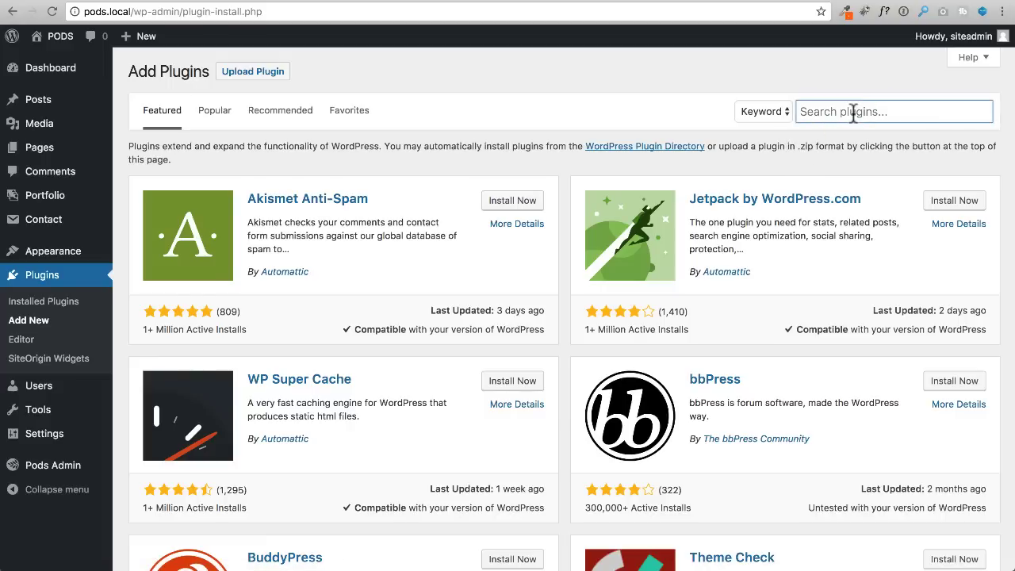
{"action": "type", "text": "pods"}
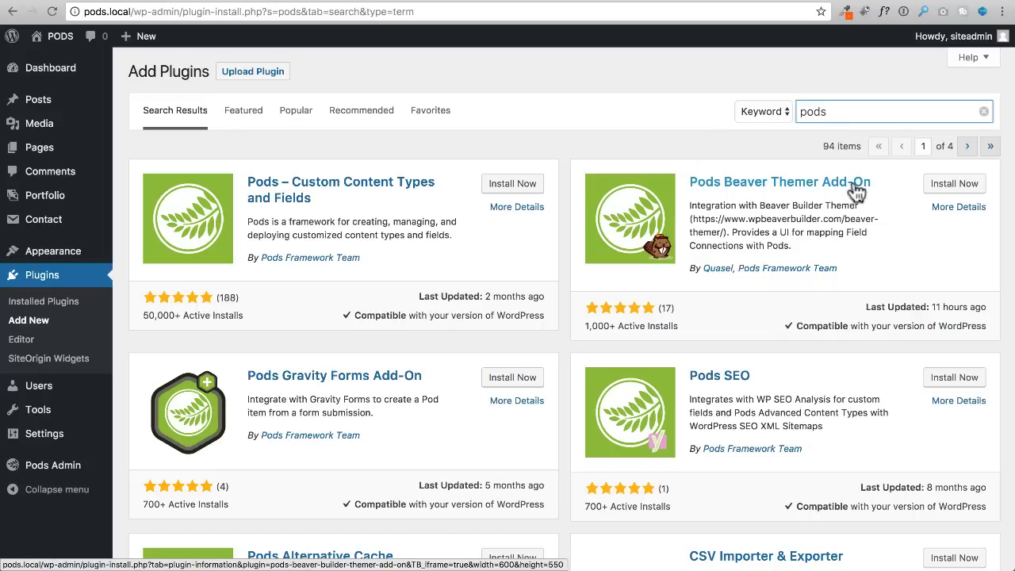
{"action": "left_click", "coordinate": [953, 189]}
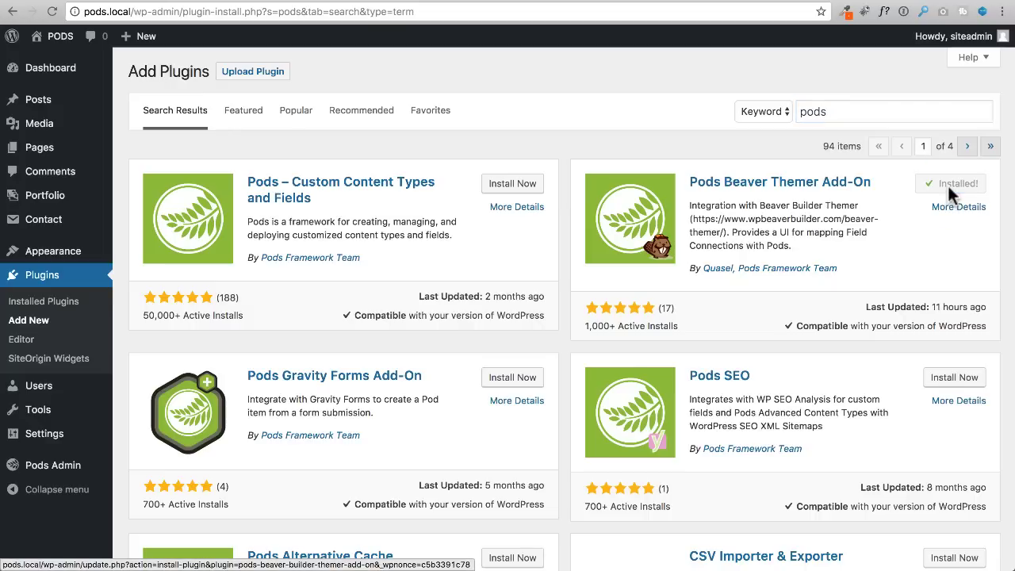
{"action": "left_click", "coordinate": [944, 185]}
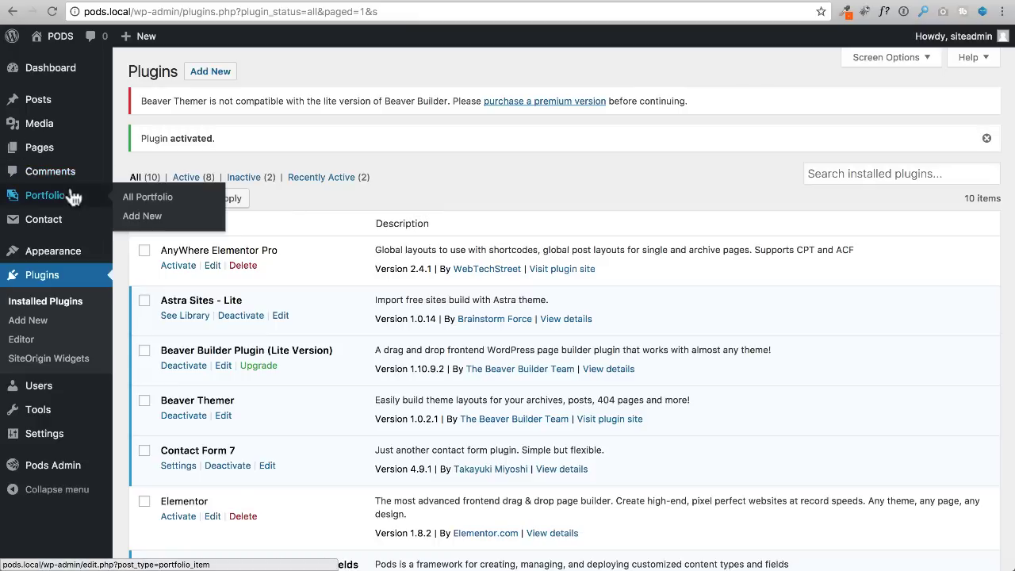
Open the Makeup Artist portfolio item, try to switch it to Page Builder, and reload its edit screen
{"action": "left_click", "coordinate": [70, 187]}
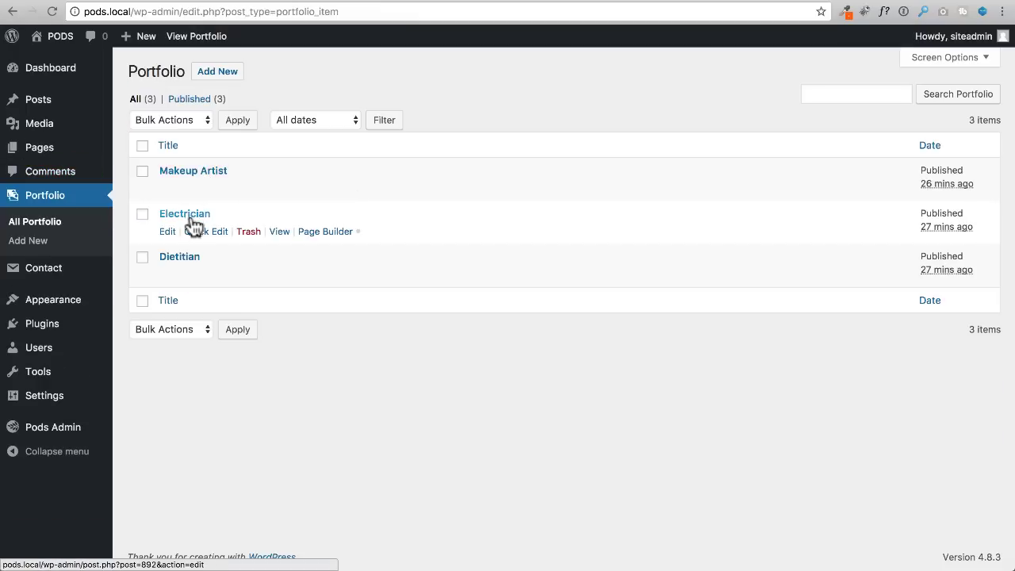
{"action": "left_click", "coordinate": [196, 173]}
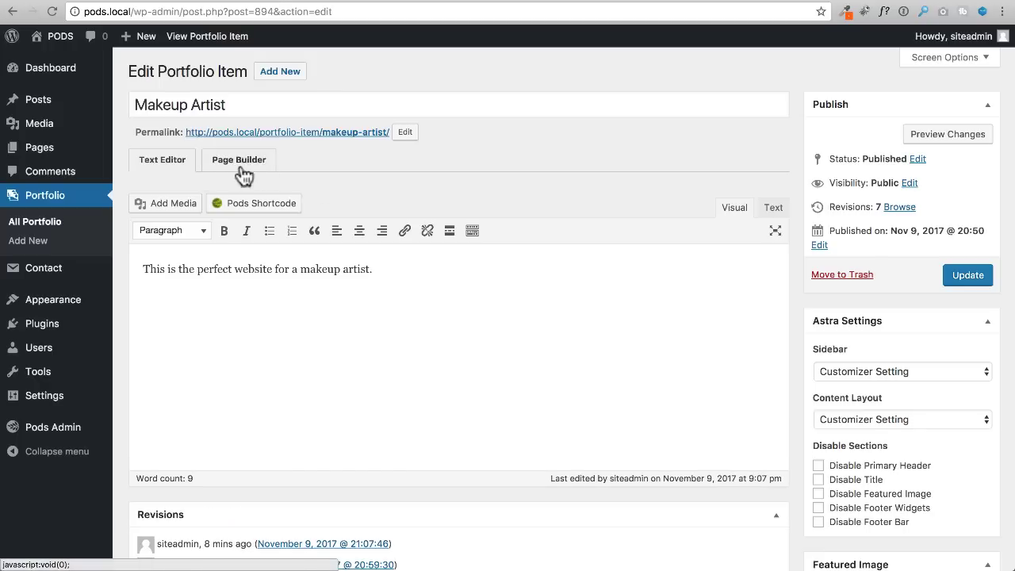
{"action": "left_click", "coordinate": [242, 169]}
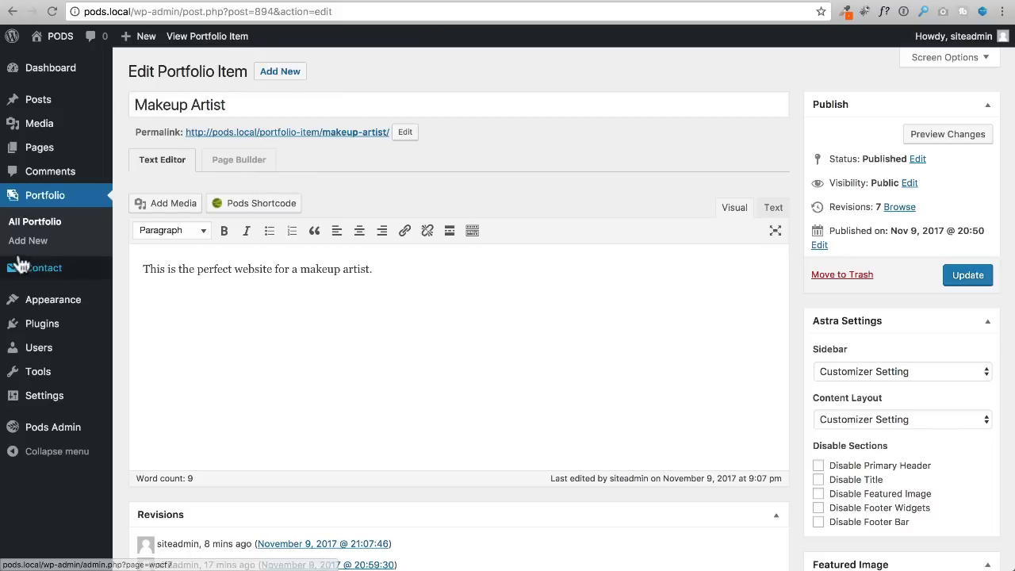
{"action": "left_click", "coordinate": [51, 12]}
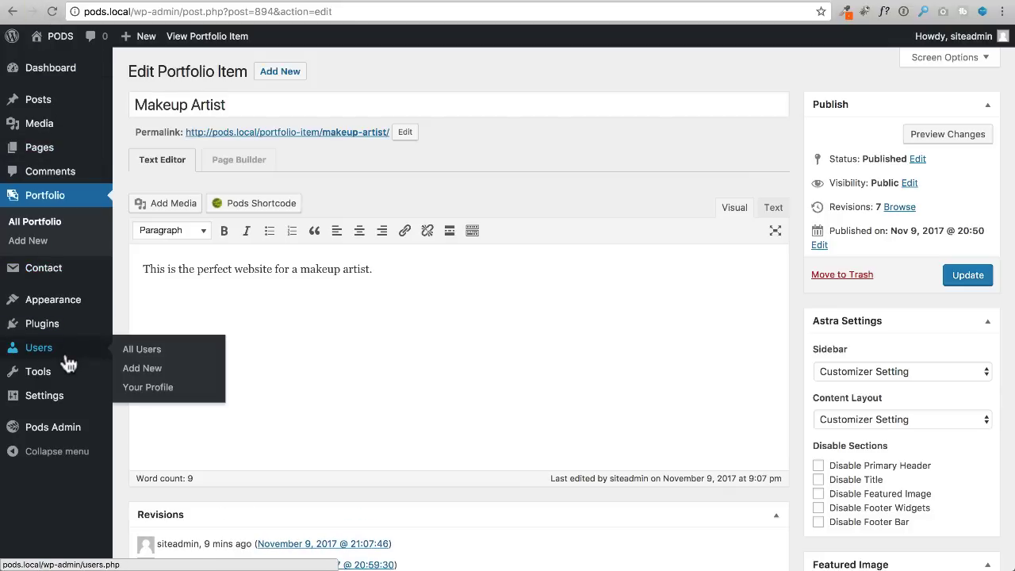
Disable the Portfolio post type in the Page Builder settings and save the post types
{"action": "mouse_move", "coordinate": [91, 400]}
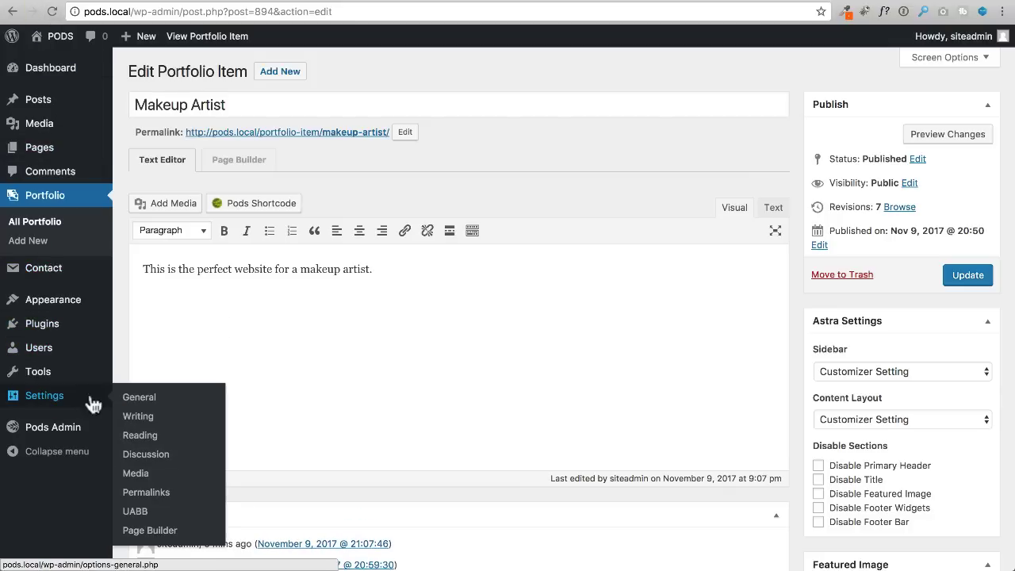
{"action": "left_click", "coordinate": [150, 532]}
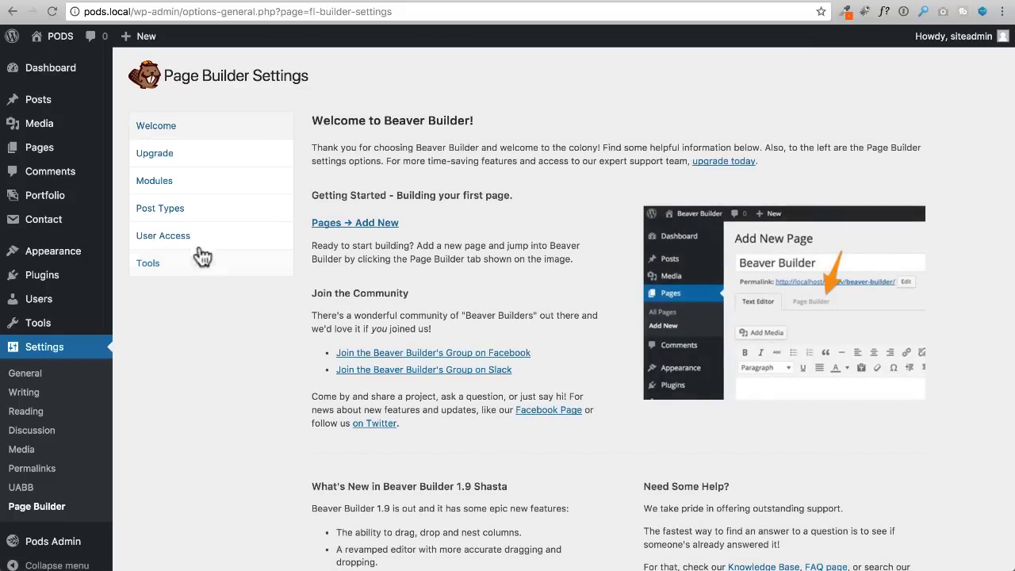
{"action": "left_click", "coordinate": [157, 210]}
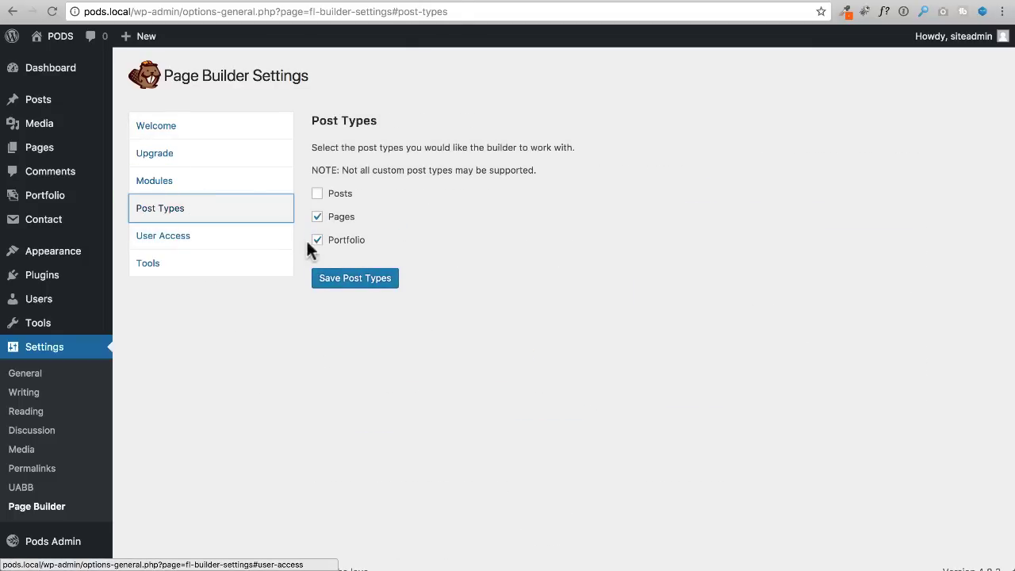
{"action": "left_click", "coordinate": [317, 240]}
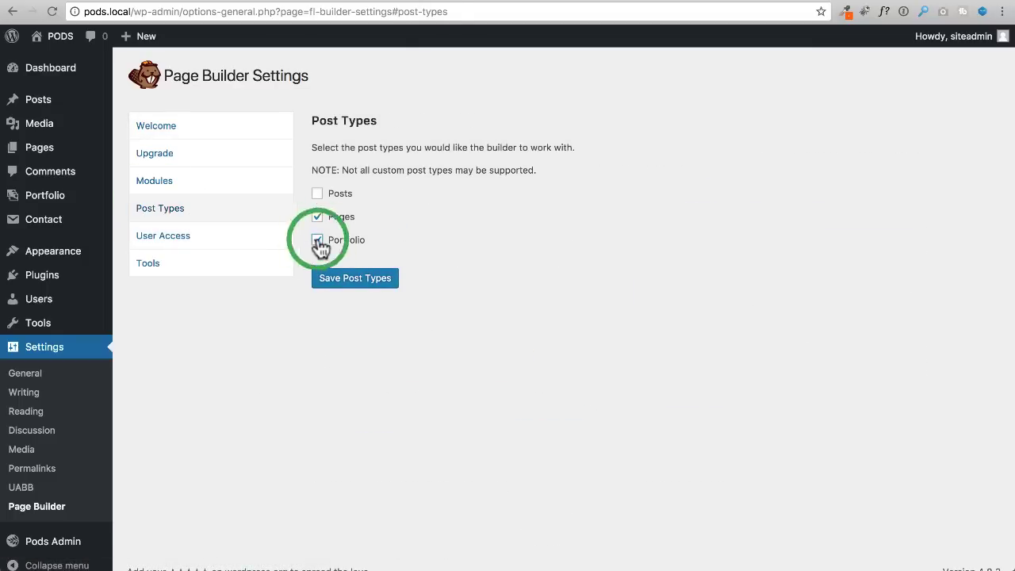
{"action": "left_click", "coordinate": [345, 284]}
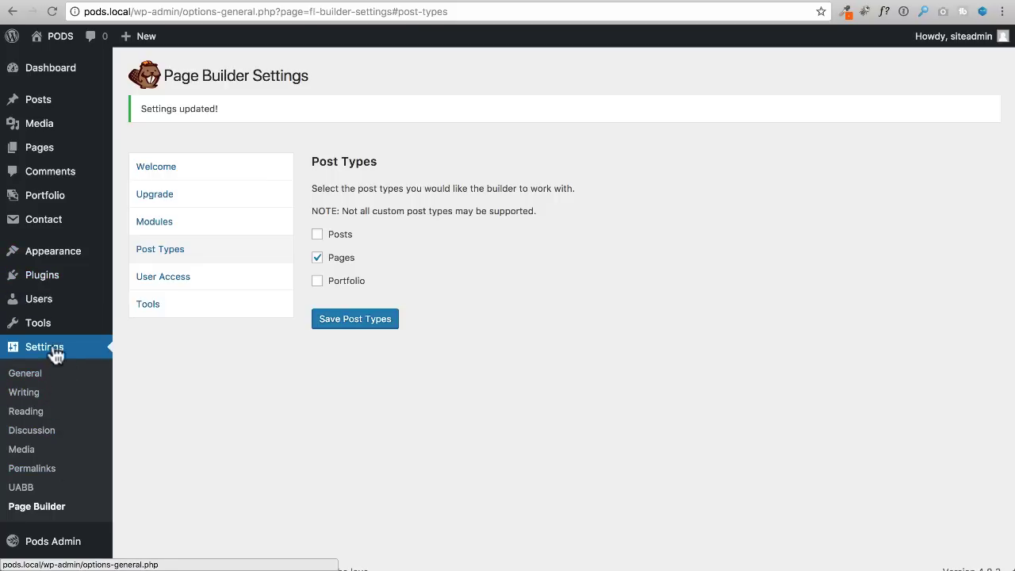
Check the installed plugins for the Beaver Builder version in use
{"action": "mouse_move", "coordinate": [55, 321]}
{"action": "mouse_move", "coordinate": [37, 274]}
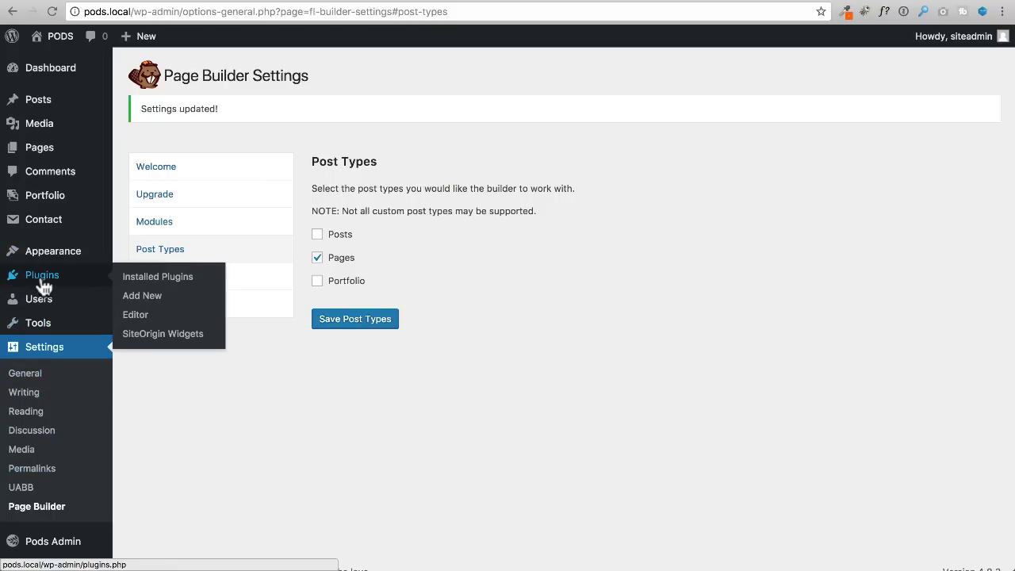
{"action": "left_click", "coordinate": [41, 283]}
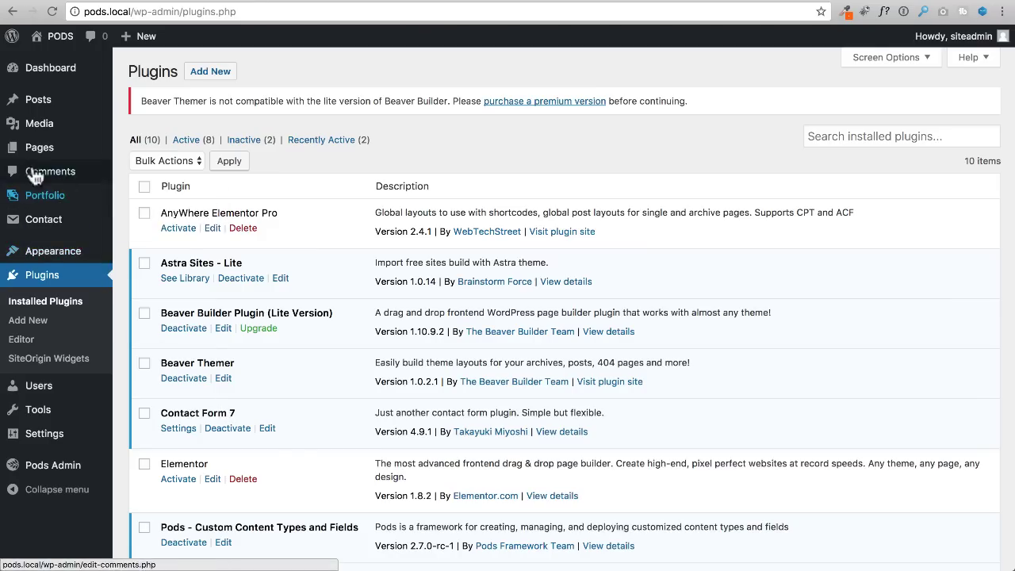
{"action": "scroll", "coordinate": [301, 333], "scroll_direction": "down", "scroll_amount": 2}
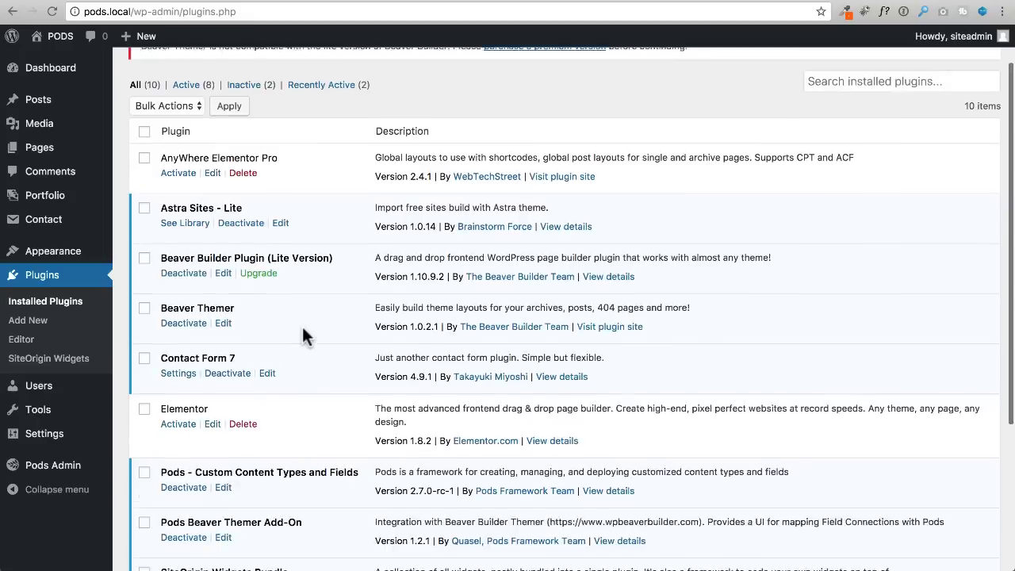
{"action": "scroll", "coordinate": [302, 330], "scroll_direction": "down", "scroll_amount": 1}
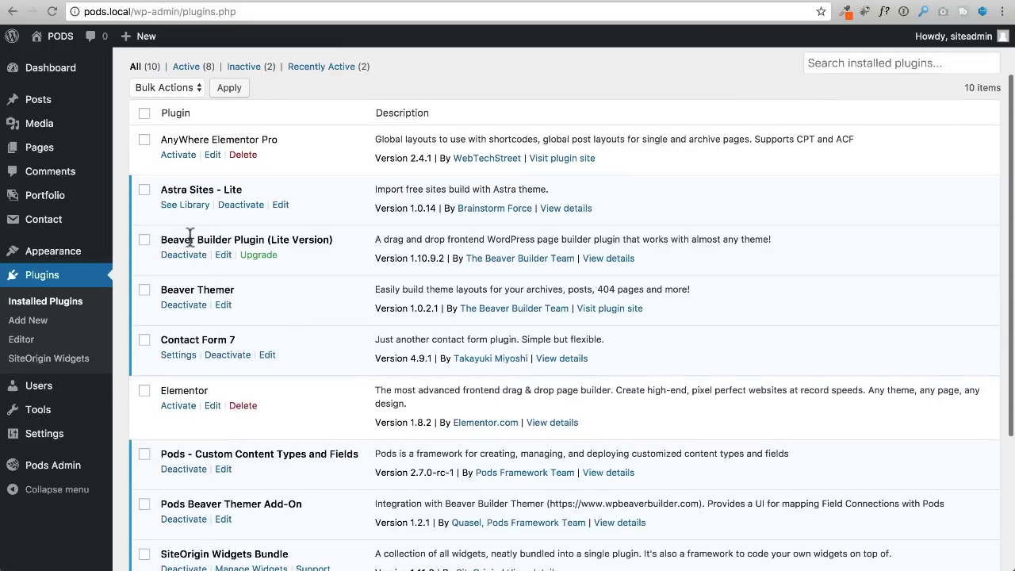
{"action": "left_click_drag", "start_coordinate": [159, 239], "coordinate": [314, 239]}
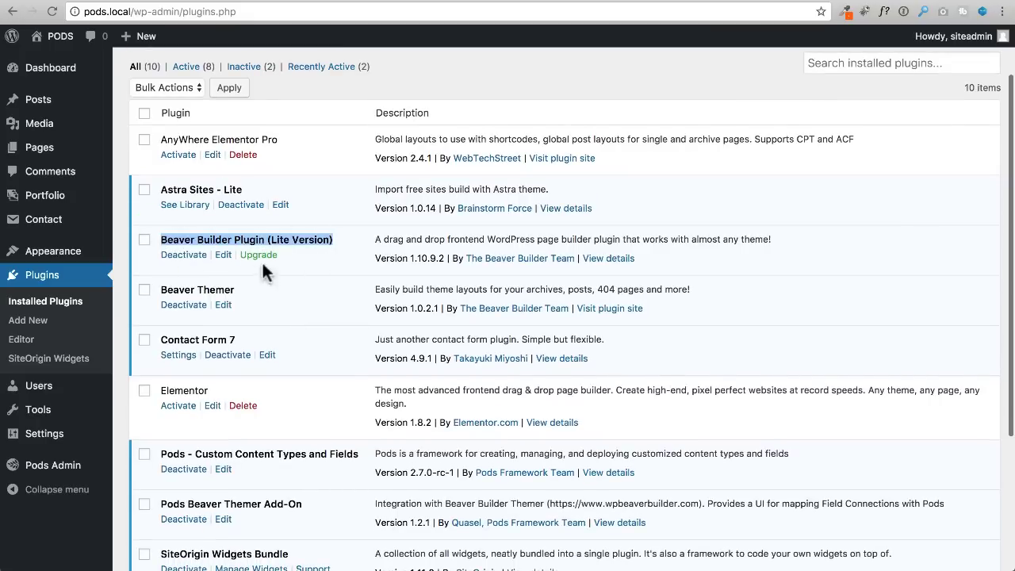
{"action": "scroll", "coordinate": [289, 306], "scroll_direction": "up", "scroll_amount": 3}
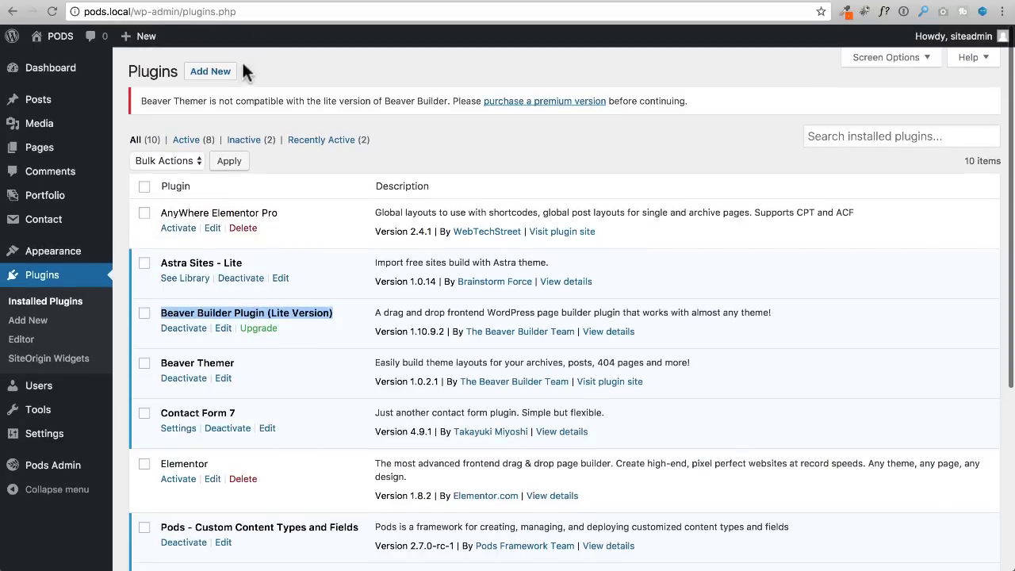
Install the Beaver Builder Standard Version plugin from the uploaded bb-plugin-standard.zip and activate it
{"action": "left_click", "coordinate": [211, 73]}
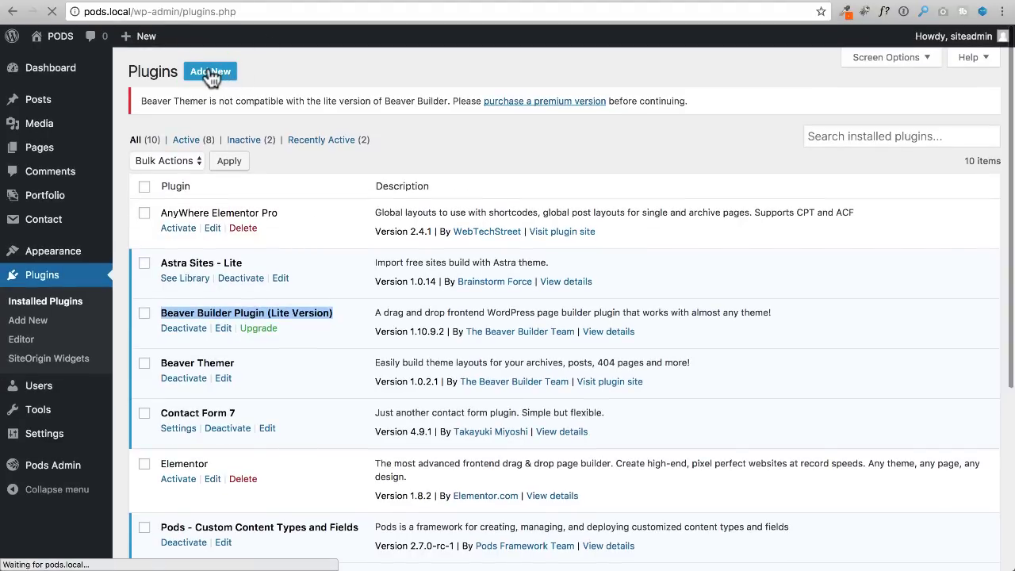
{"action": "left_click", "coordinate": [248, 73]}
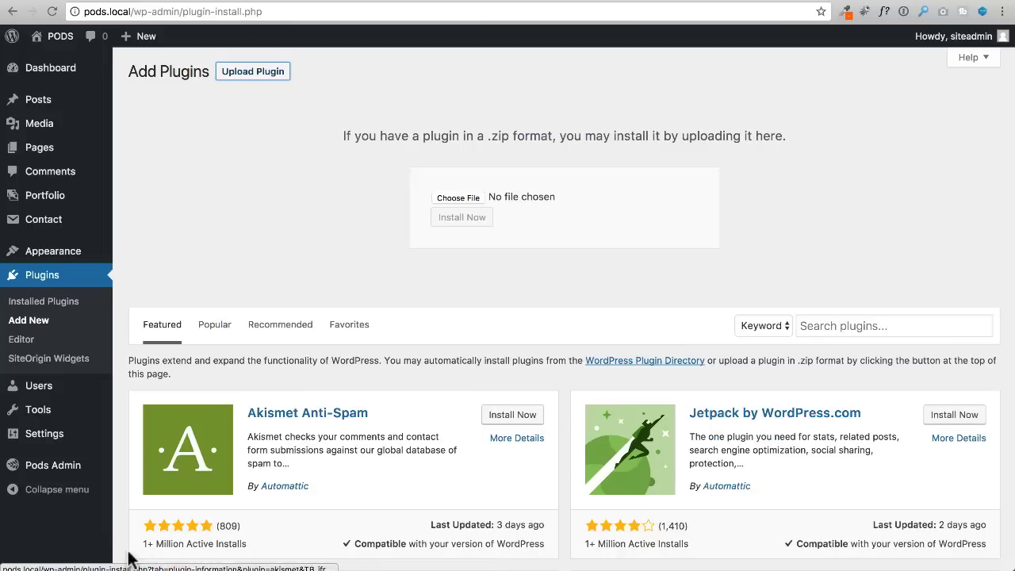
{"action": "left_click_drag", "start_coordinate": [309, 570], "coordinate": [539, 204]}
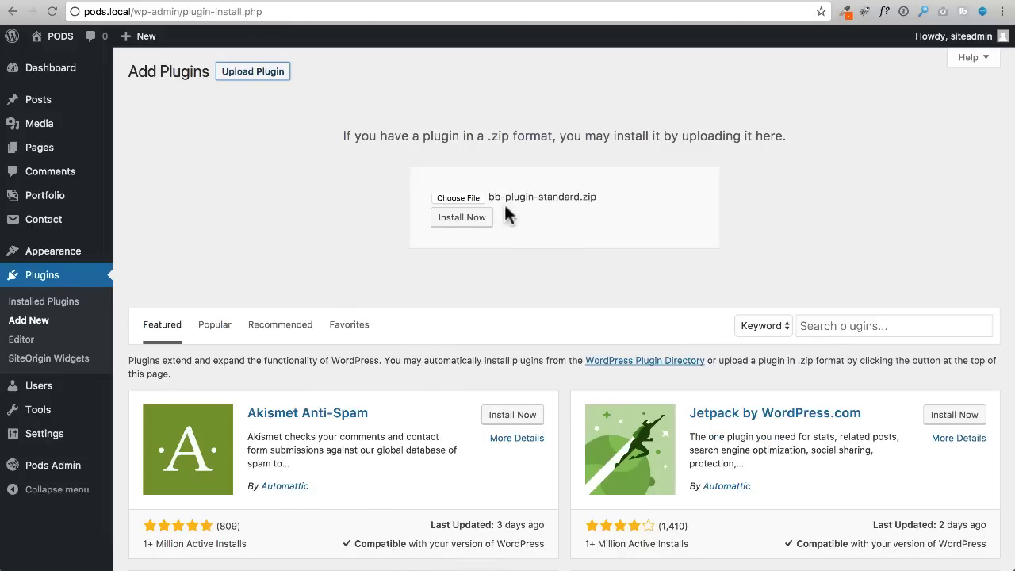
{"action": "left_click", "coordinate": [468, 220]}
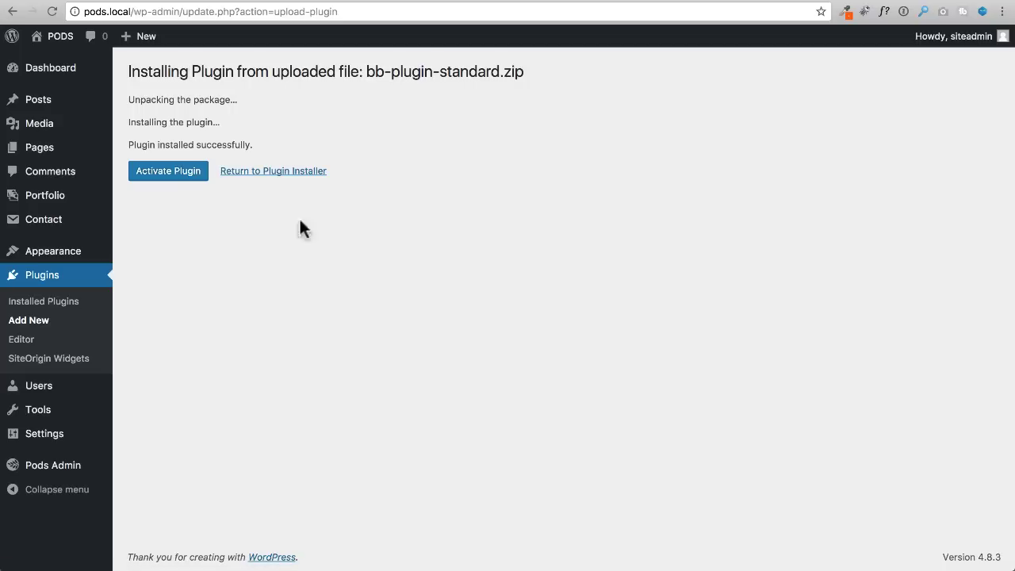
{"action": "left_click", "coordinate": [168, 178]}
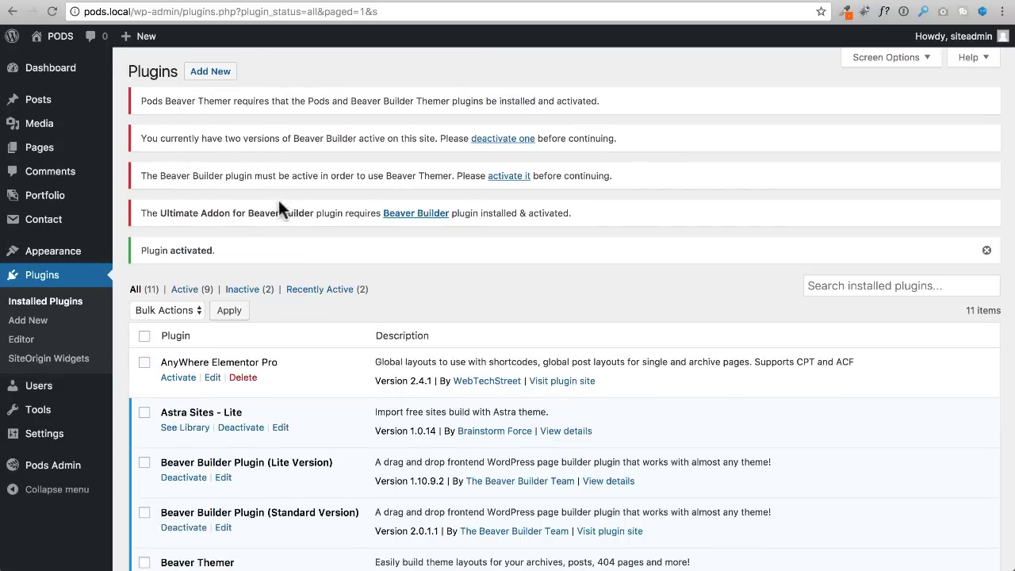
Deactivate Beaver Builder Plugin (Lite Version) and delete it together with its data
{"action": "scroll", "coordinate": [250, 178], "scroll_direction": "down", "scroll_amount": 4}
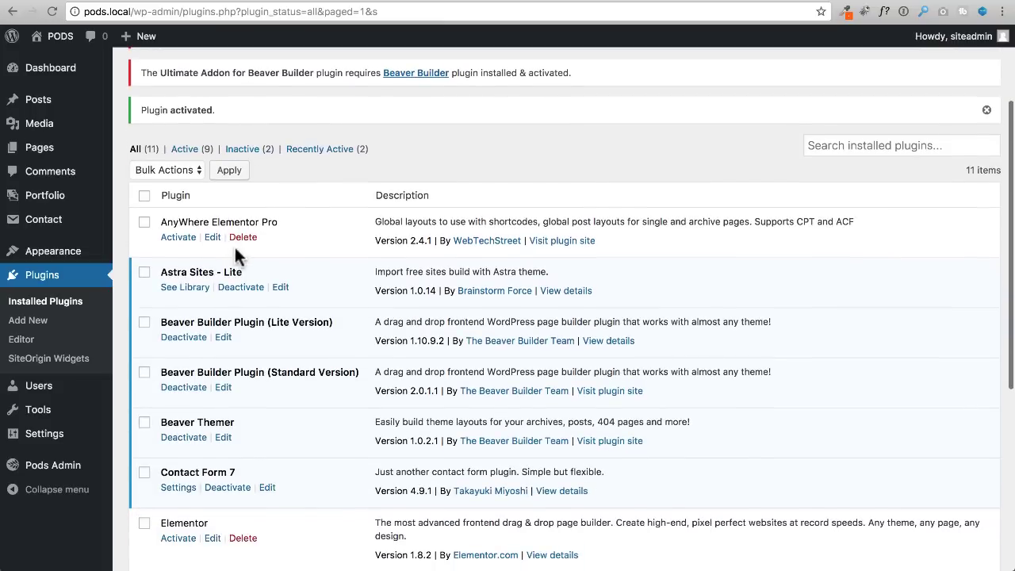
{"action": "left_click", "coordinate": [178, 339]}
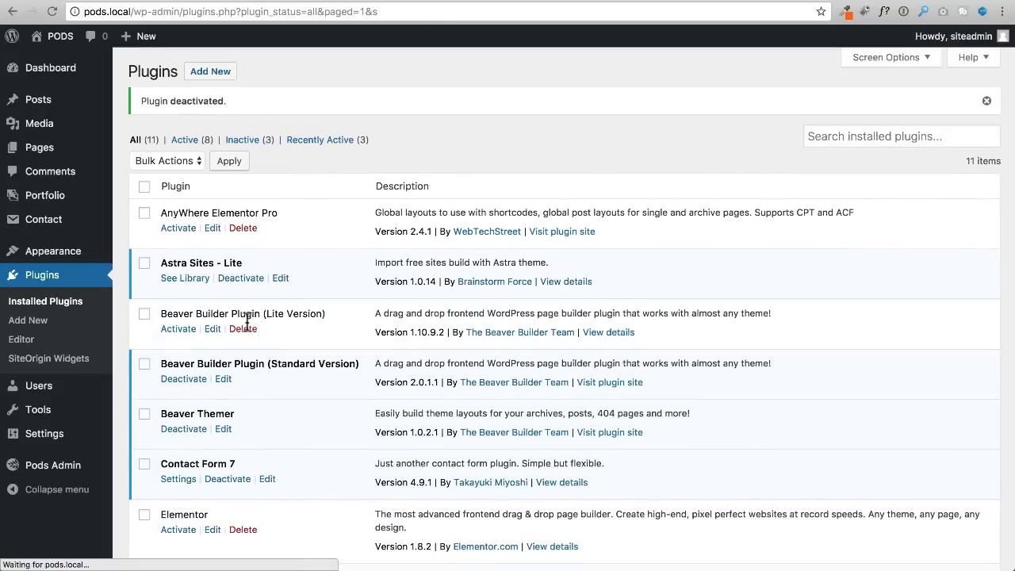
{"action": "left_click", "coordinate": [242, 329]}
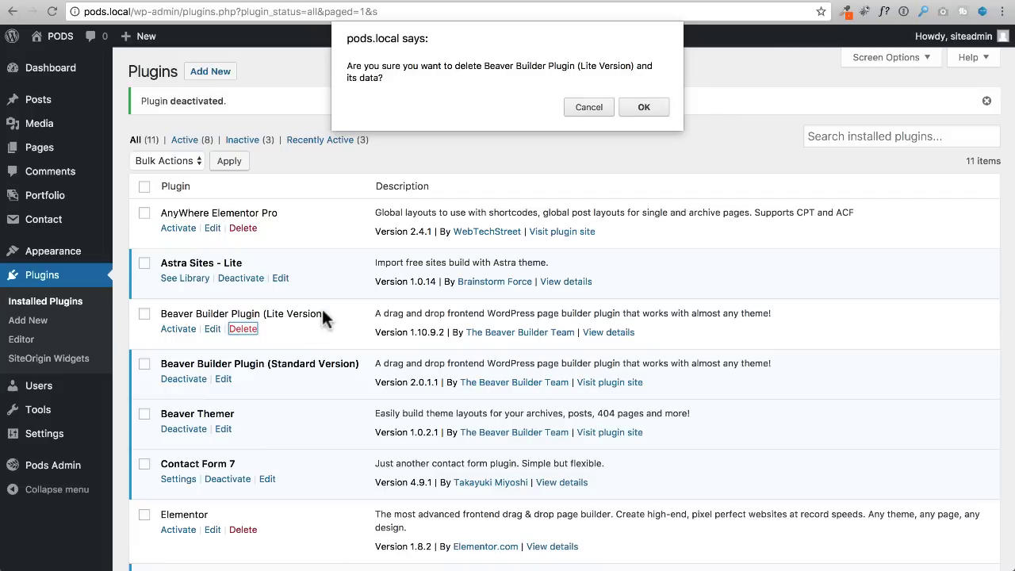
{"action": "left_click", "coordinate": [645, 107]}
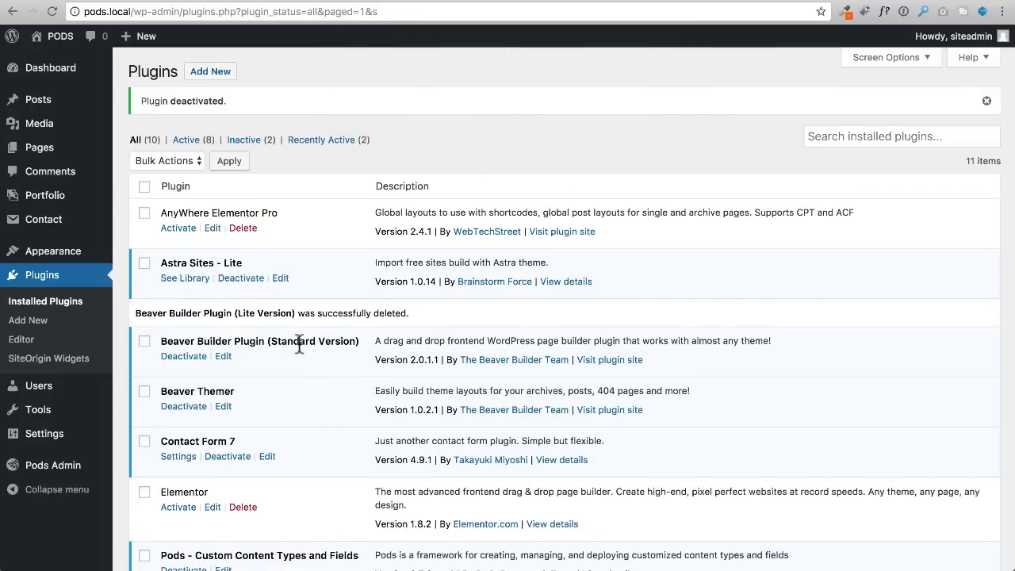
{"action": "scroll", "coordinate": [300, 345], "scroll_direction": "down", "scroll_amount": 5}
{"action": "scroll", "coordinate": [302, 350], "scroll_direction": "up", "scroll_amount": 5}
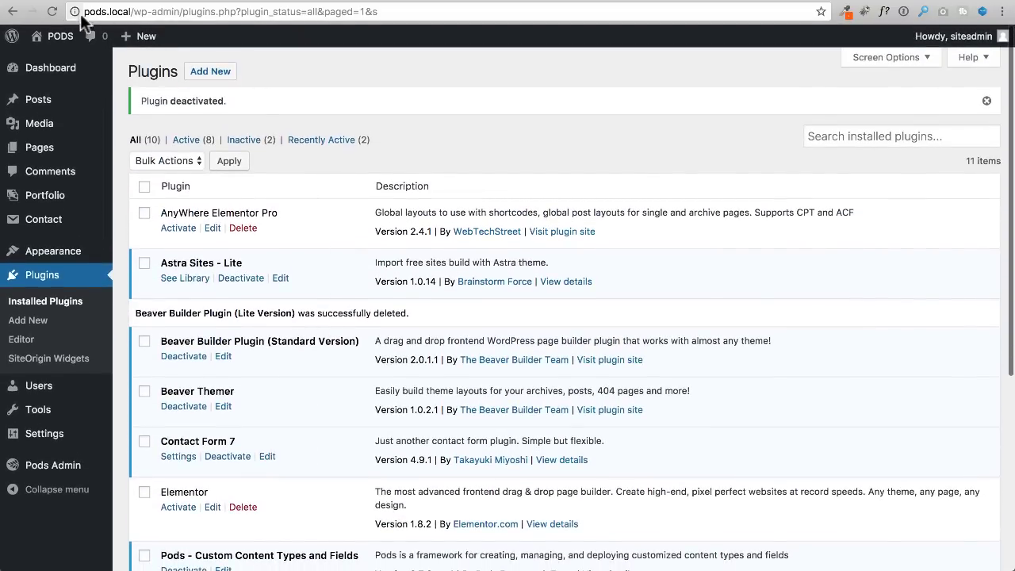
Reload the installed plugins page and open the Builder's Theme Layouts list
{"action": "left_click", "coordinate": [51, 11]}
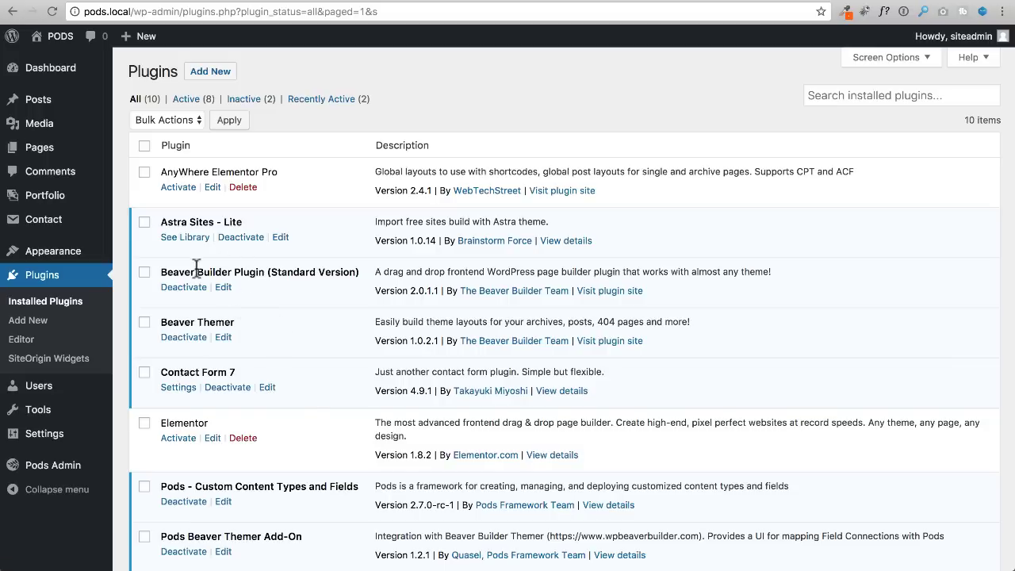
{"action": "left_click_drag", "start_coordinate": [159, 271], "coordinate": [347, 271]}
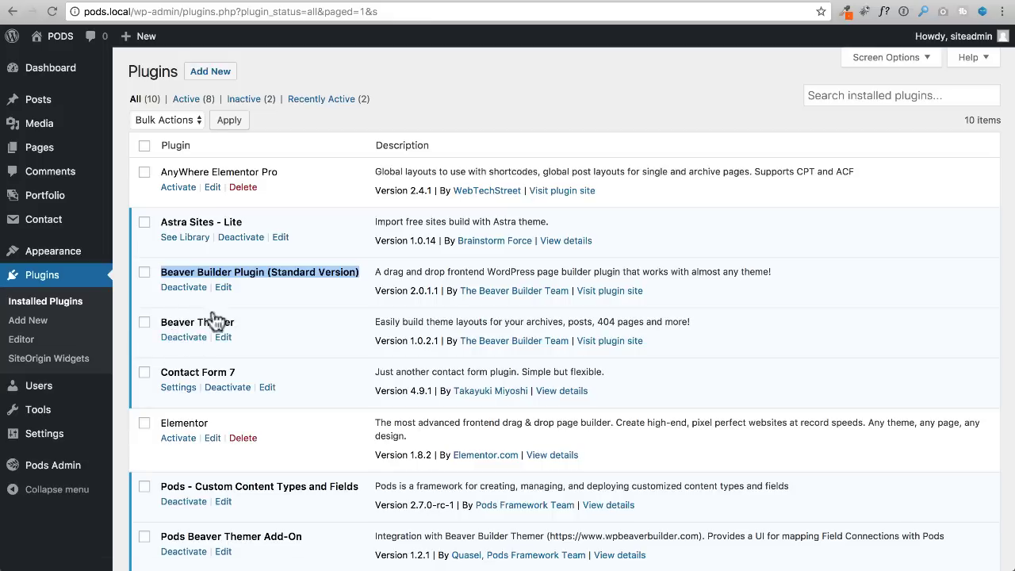
{"action": "left_click", "coordinate": [52, 11]}
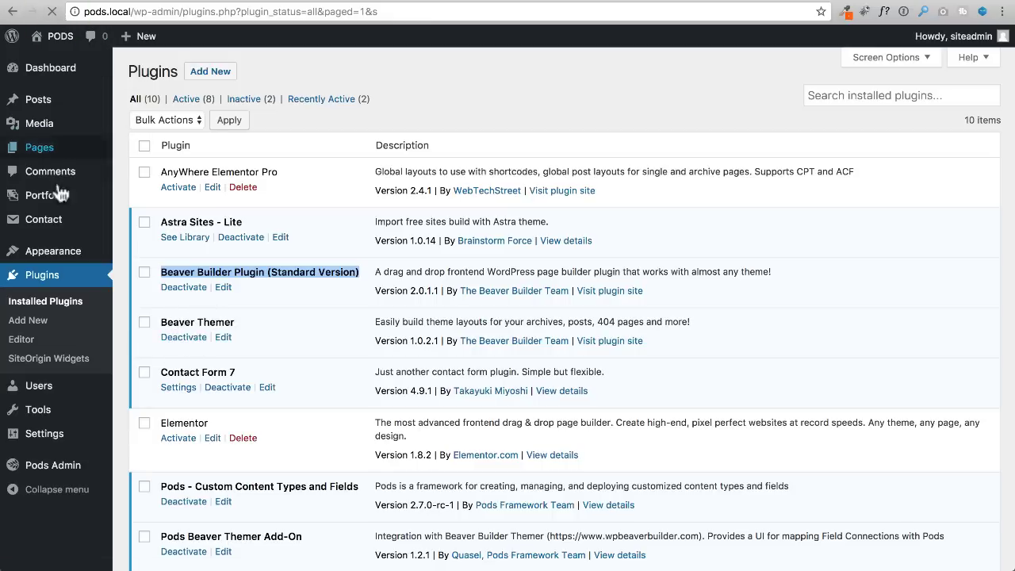
{"action": "mouse_move", "coordinate": [48, 250]}
{"action": "mouse_move", "coordinate": [24, 280]}
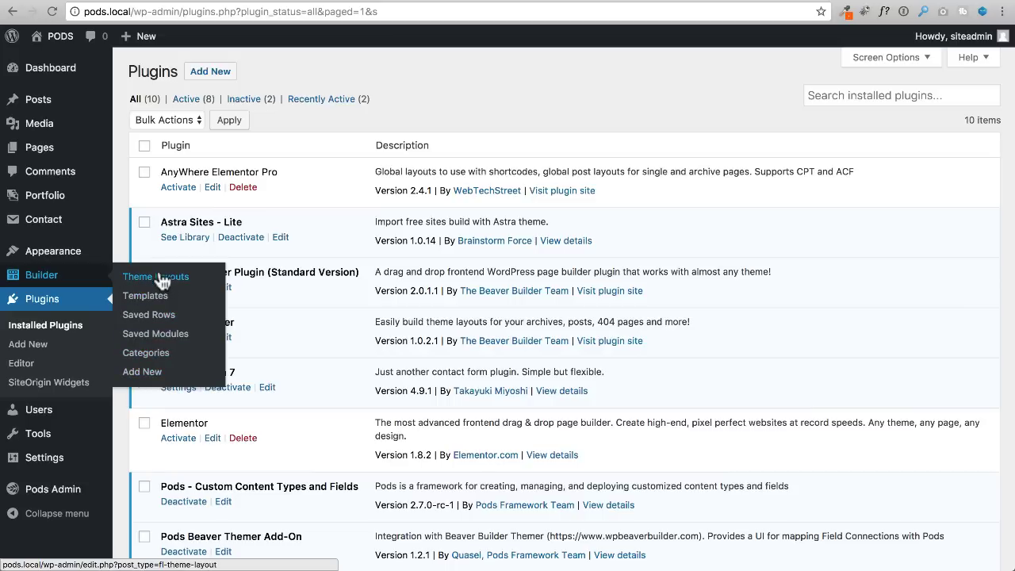
{"action": "left_click", "coordinate": [54, 284]}
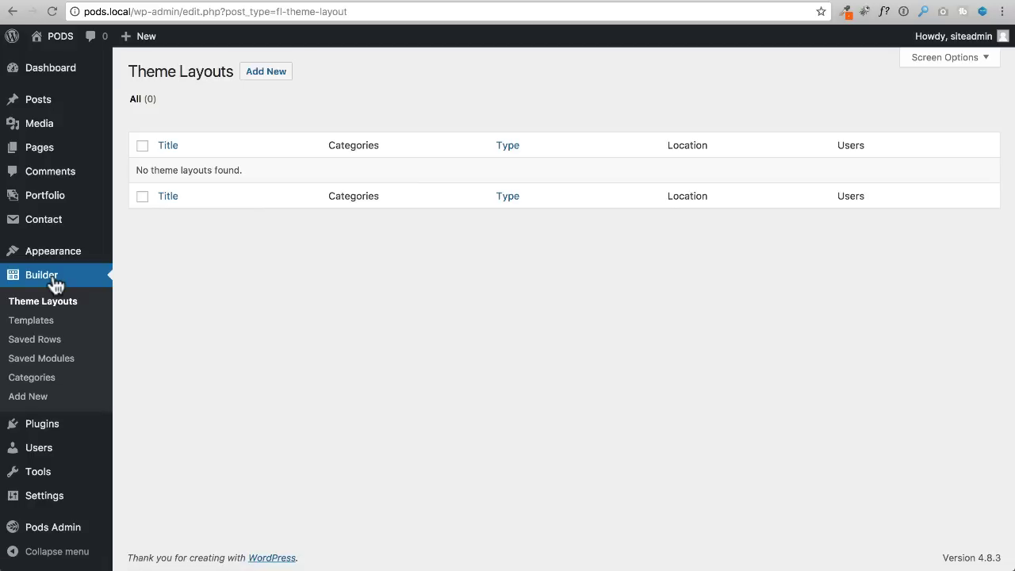
Add a new theme layout titled "Portfolio Item Template" with type Theme Layout and layout Singular
{"action": "left_click_drag", "start_coordinate": [131, 70], "coordinate": [234, 68]}
{"action": "left_click", "coordinate": [266, 73]}
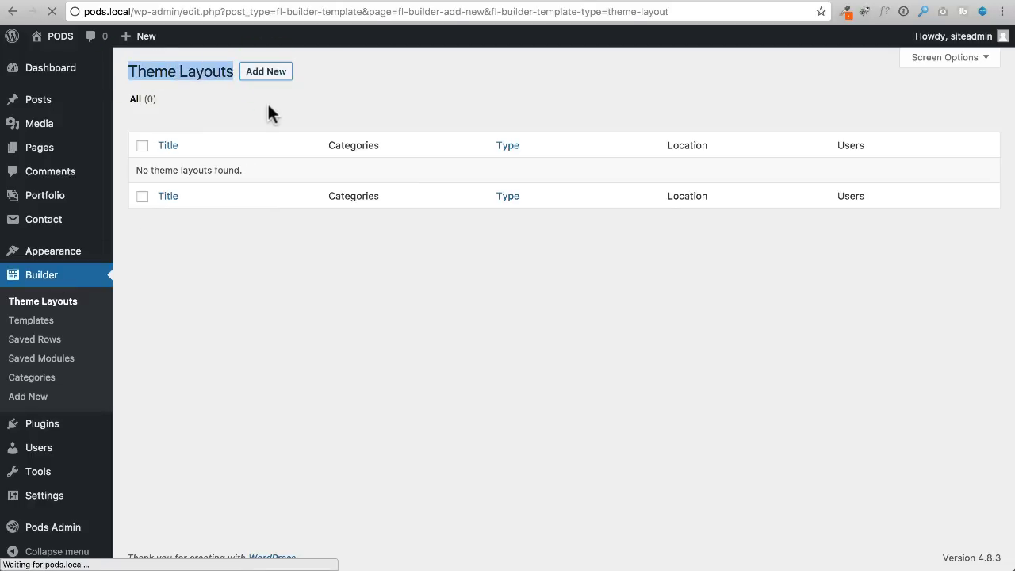
{"action": "left_click", "coordinate": [352, 137]}
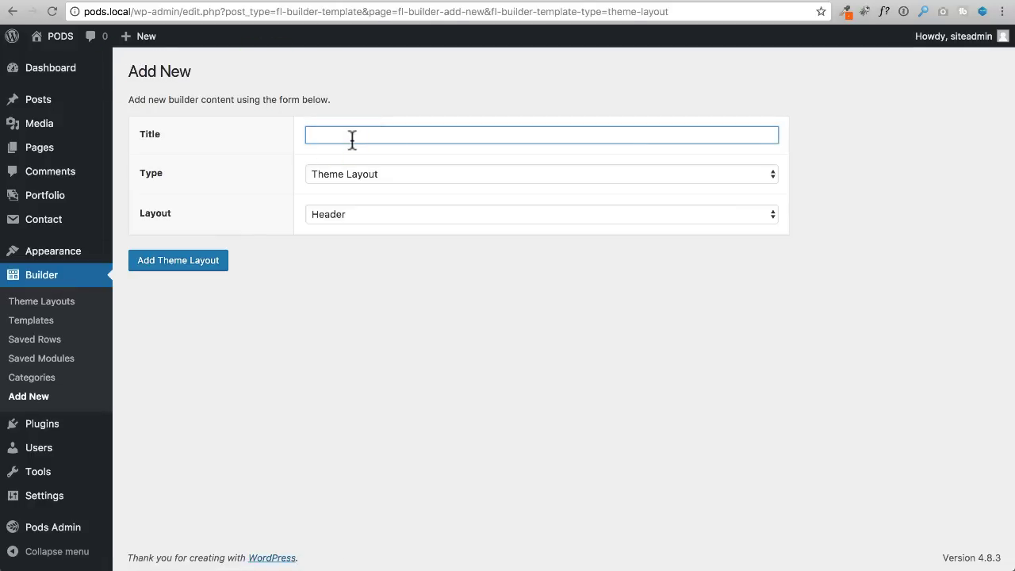
{"action": "type", "text": "Portfolio Item Template"}
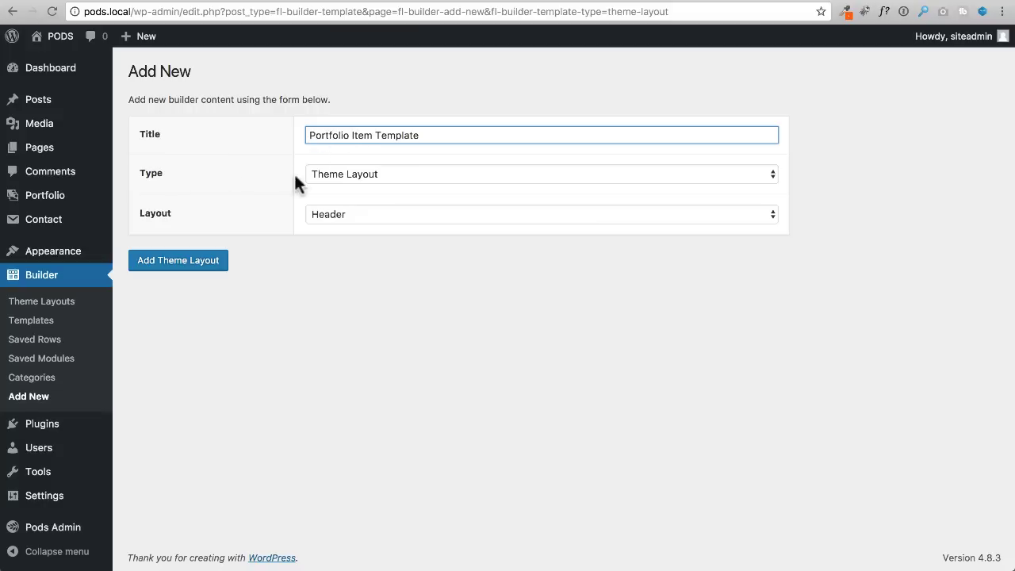
{"action": "left_click", "coordinate": [378, 180]}
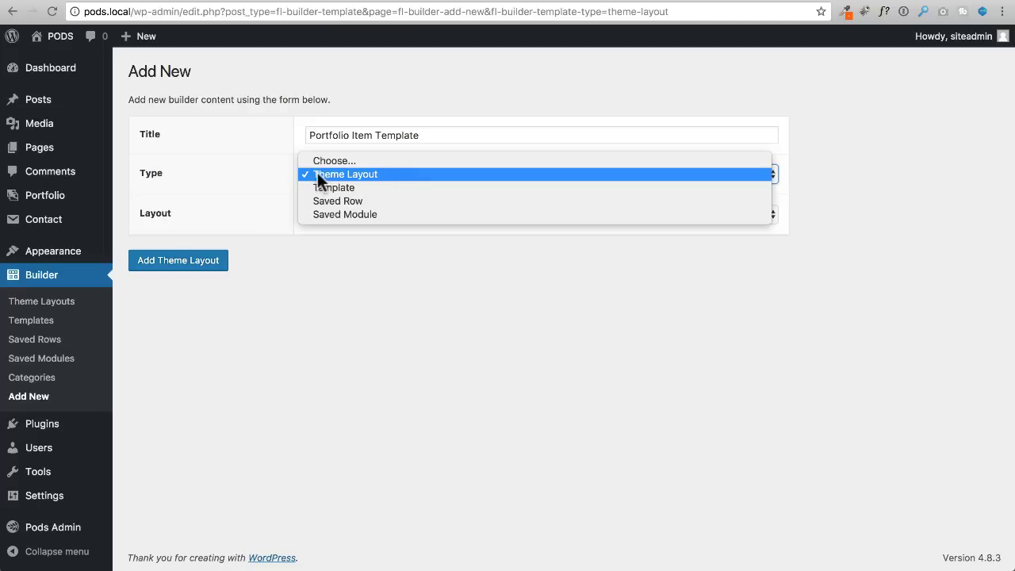
{"action": "left_click", "coordinate": [372, 173]}
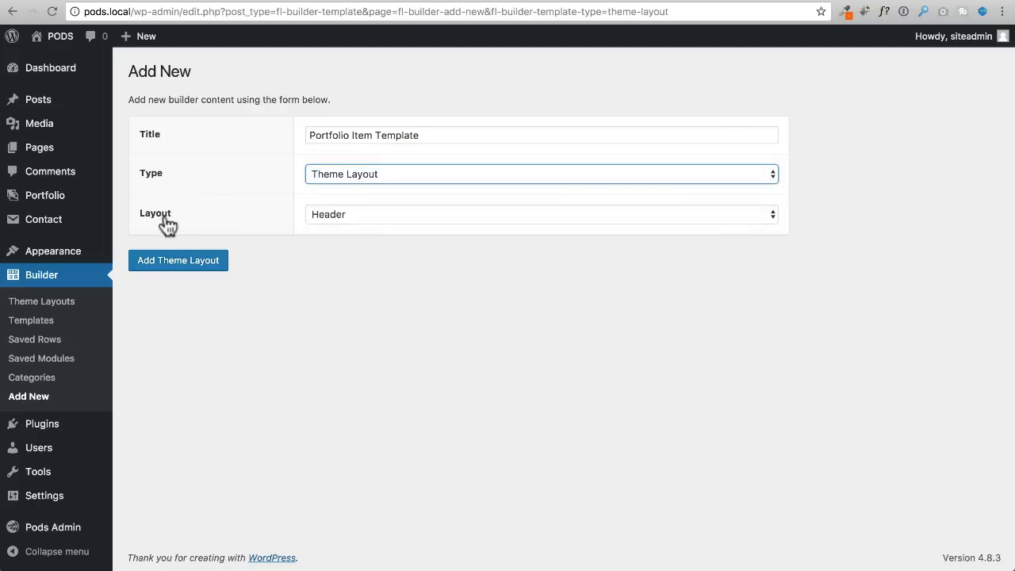
{"action": "left_click", "coordinate": [347, 212]}
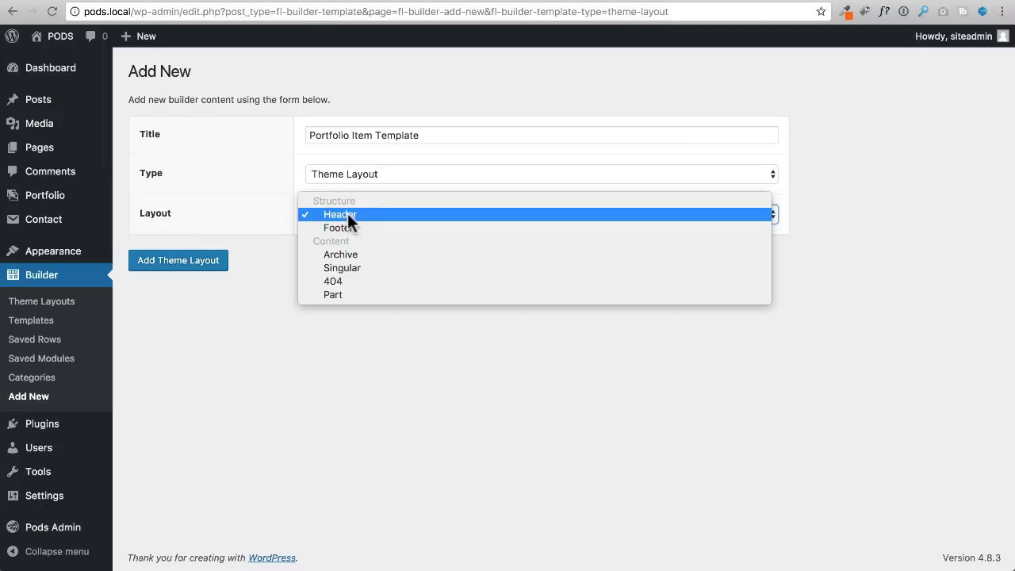
{"action": "left_click", "coordinate": [366, 265]}
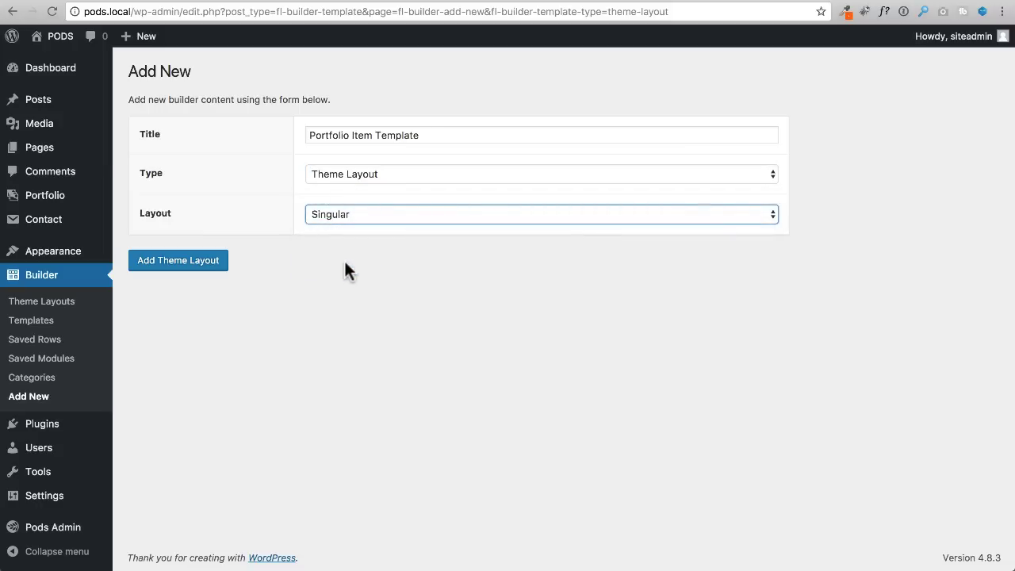
{"action": "left_click", "coordinate": [189, 271]}
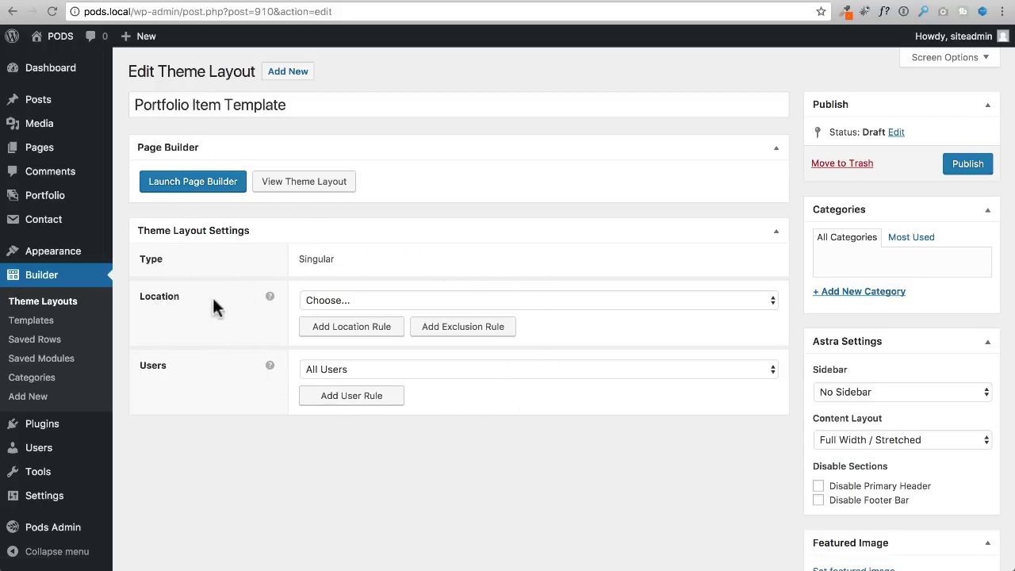
Set the theme layout's location to Portfolio Item, All Portfolio, and publish it
{"action": "left_click", "coordinate": [367, 305]}
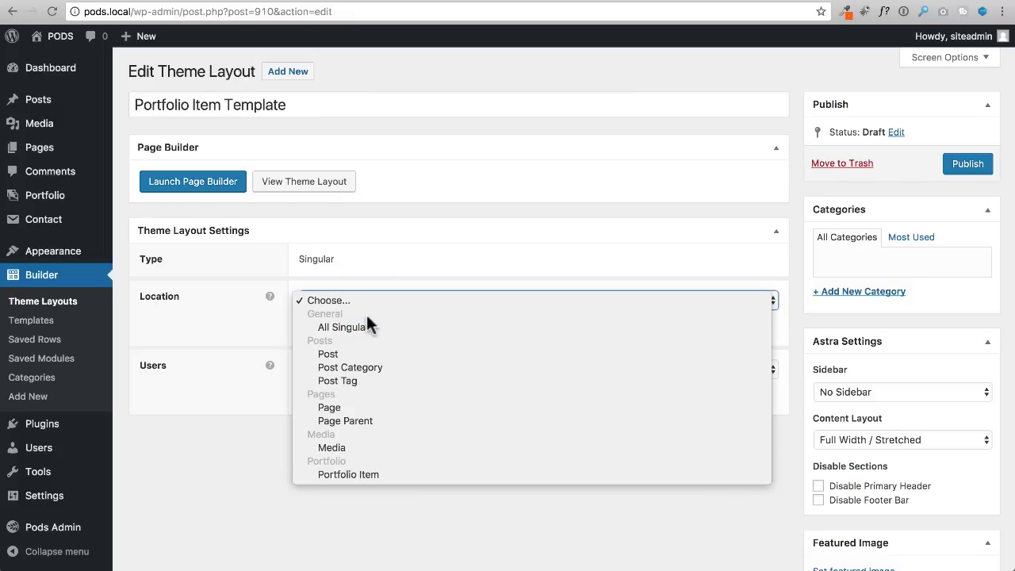
{"action": "left_click", "coordinate": [346, 475]}
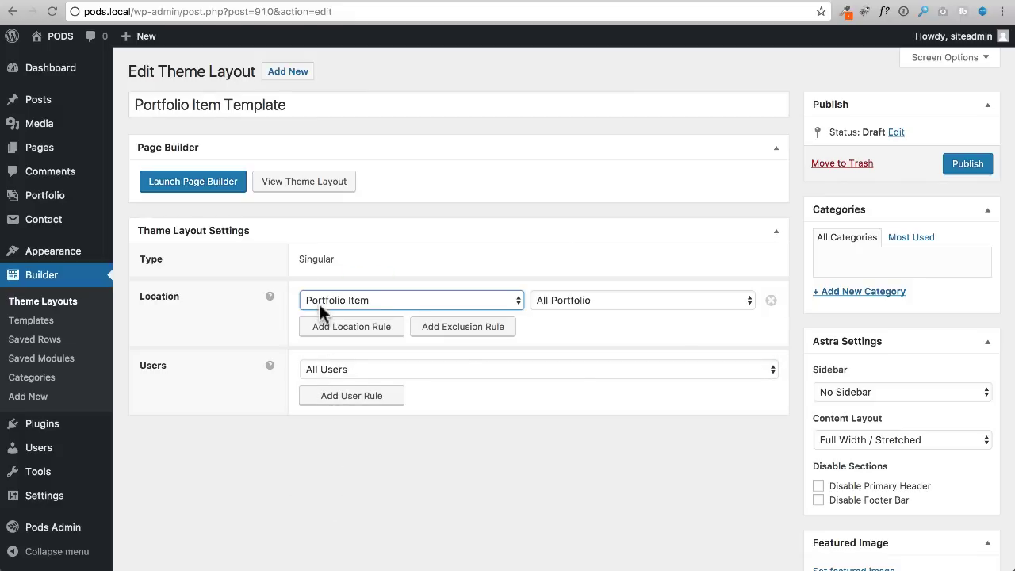
{"action": "left_click", "coordinate": [560, 300]}
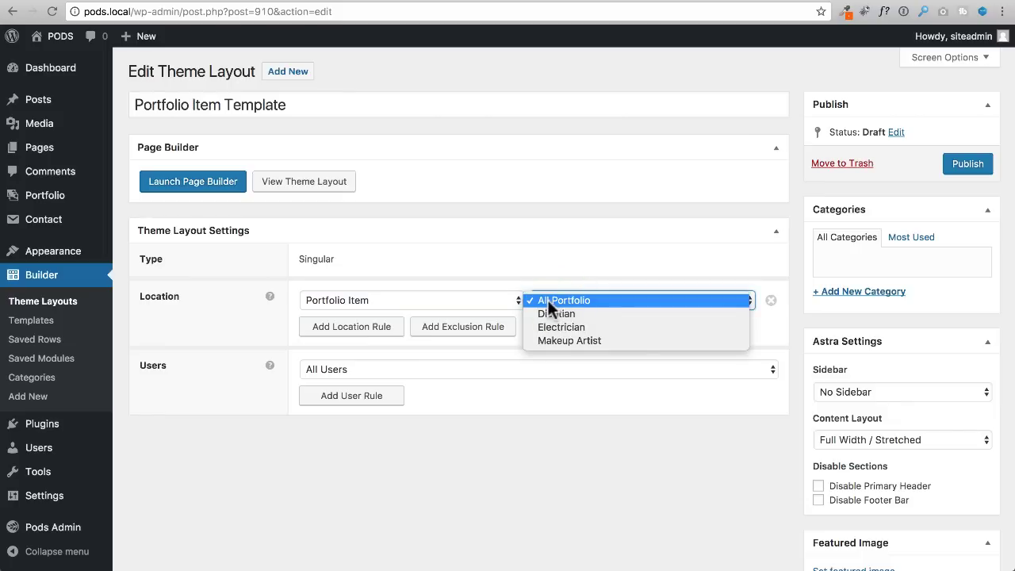
{"action": "left_click", "coordinate": [600, 240]}
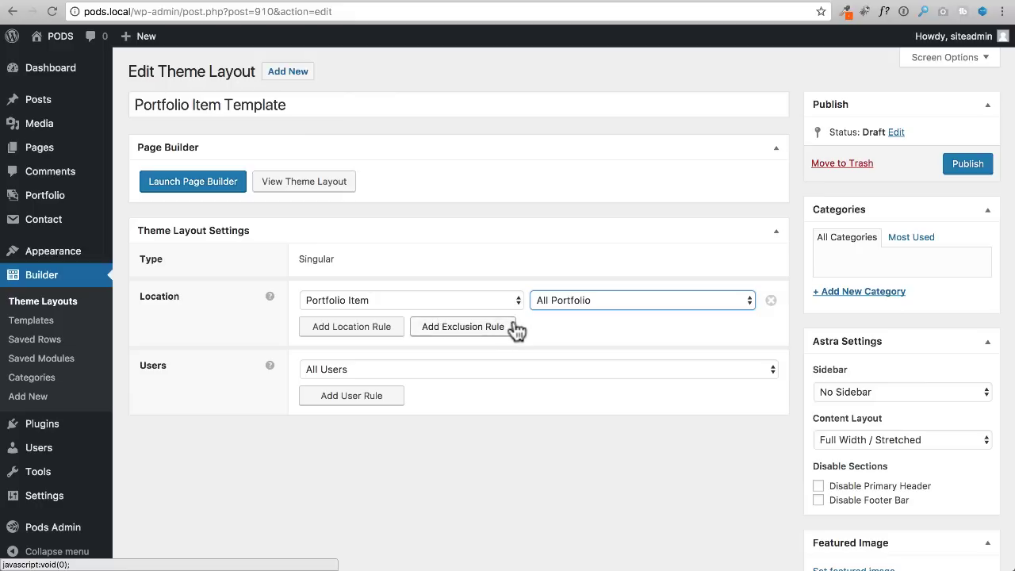
{"action": "left_click", "coordinate": [966, 171]}
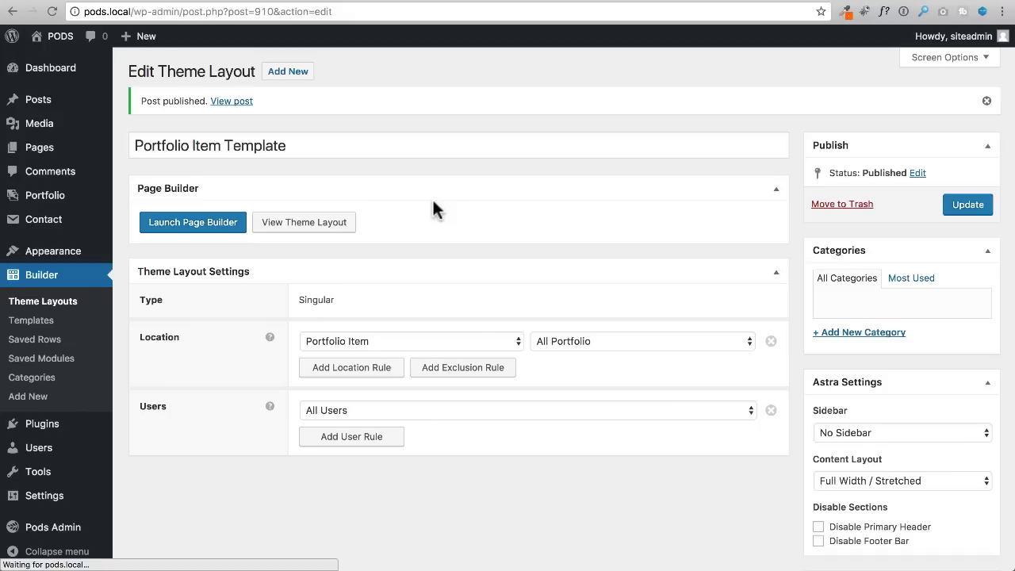
Launch the page builder for the Portfolio Item Template without the tour and review its default layout from header to footer
{"action": "left_click", "coordinate": [196, 228]}
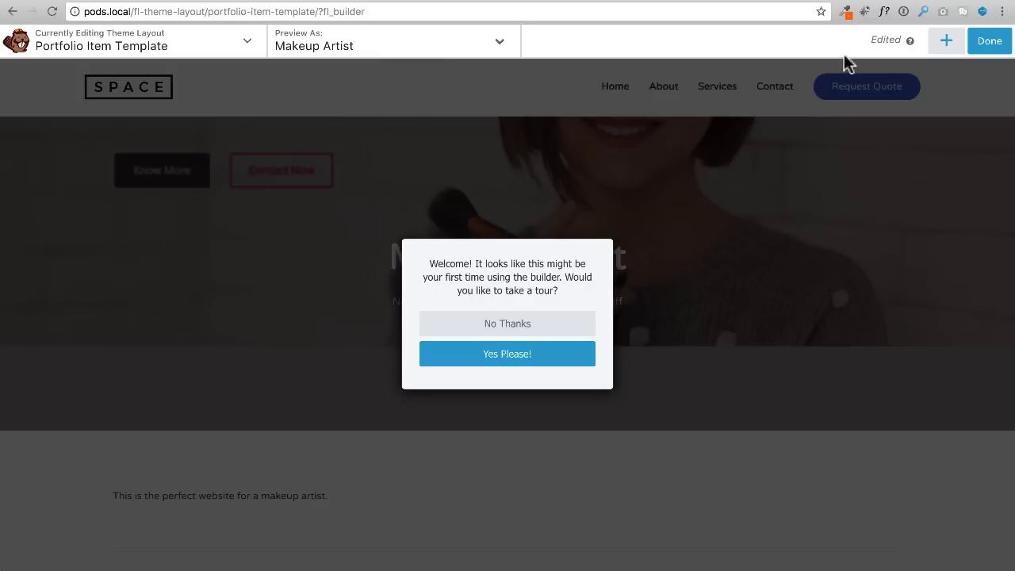
{"action": "left_click", "coordinate": [510, 326]}
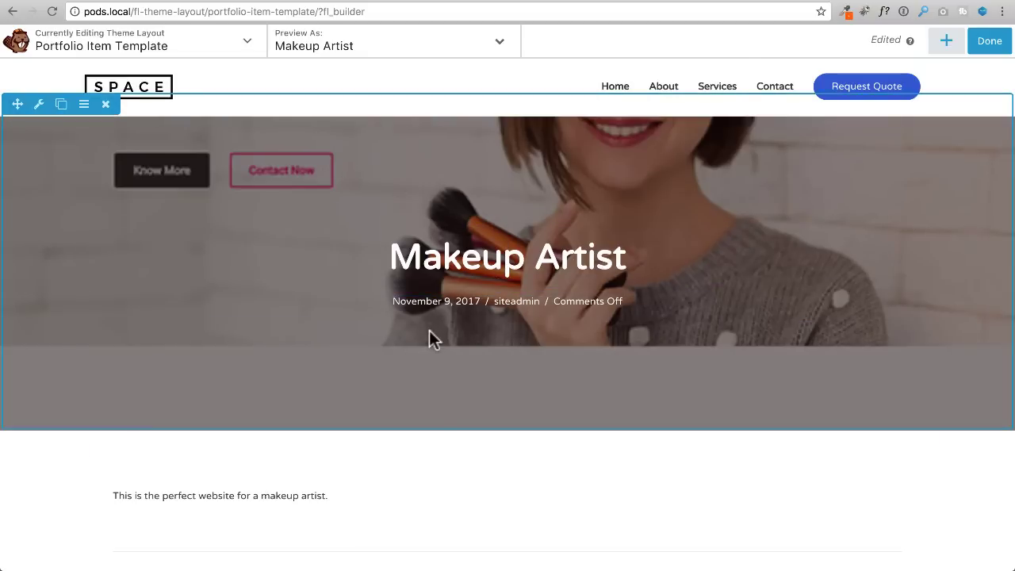
{"action": "scroll", "coordinate": [443, 397], "scroll_direction": "down", "scroll_amount": 5}
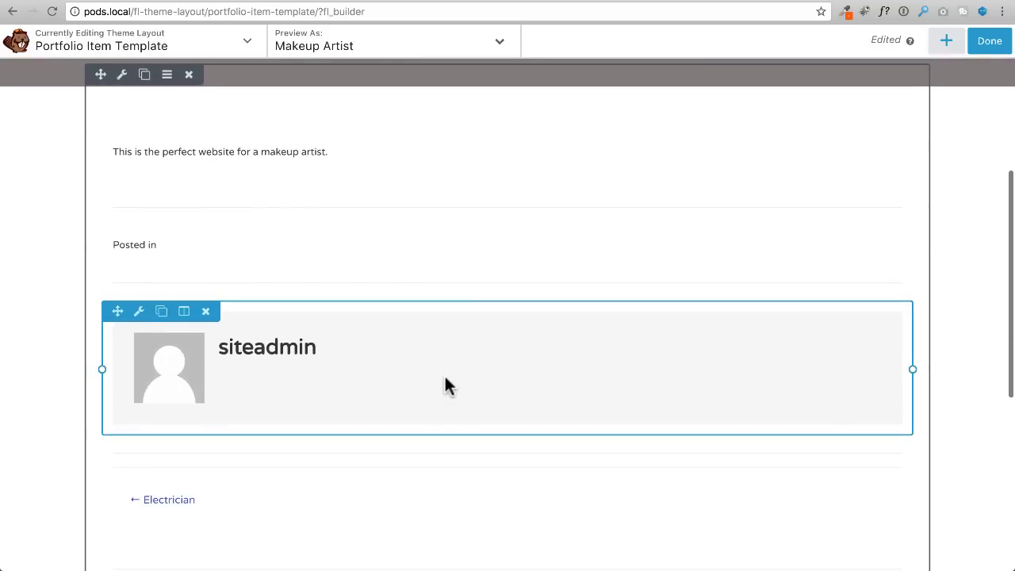
{"action": "scroll", "coordinate": [446, 388], "scroll_direction": "up", "scroll_amount": 5}
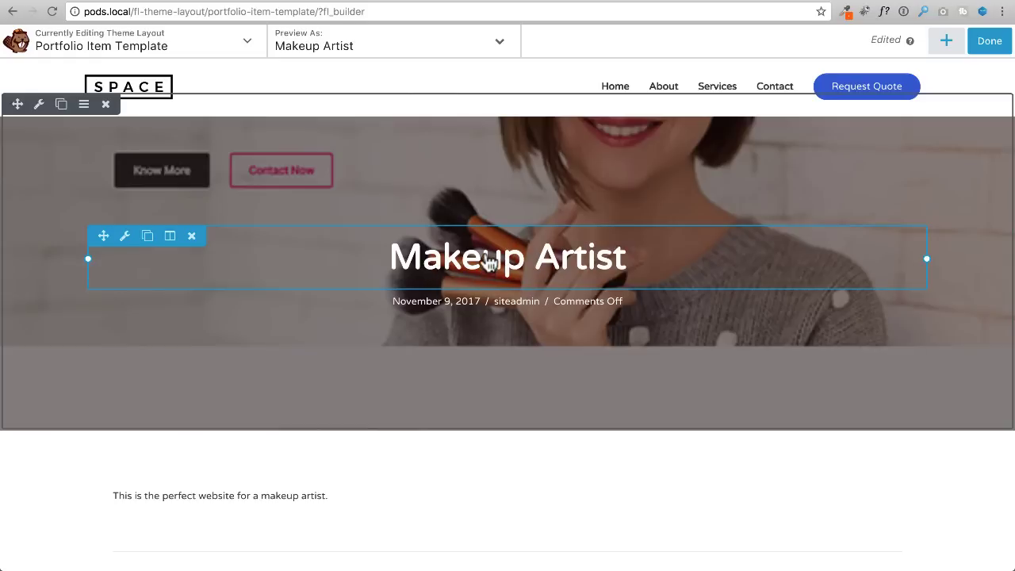
{"action": "scroll", "coordinate": [488, 270], "scroll_direction": "down", "scroll_amount": 5}
{"action": "scroll", "coordinate": [489, 263], "scroll_direction": "down", "scroll_amount": 3}
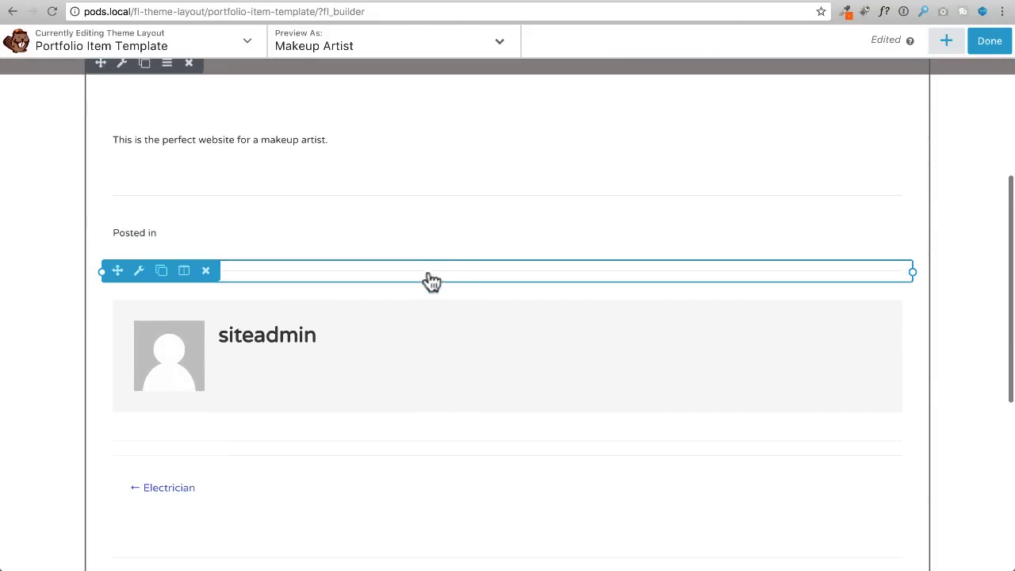
{"action": "scroll", "coordinate": [431, 283], "scroll_direction": "up", "scroll_amount": 3}
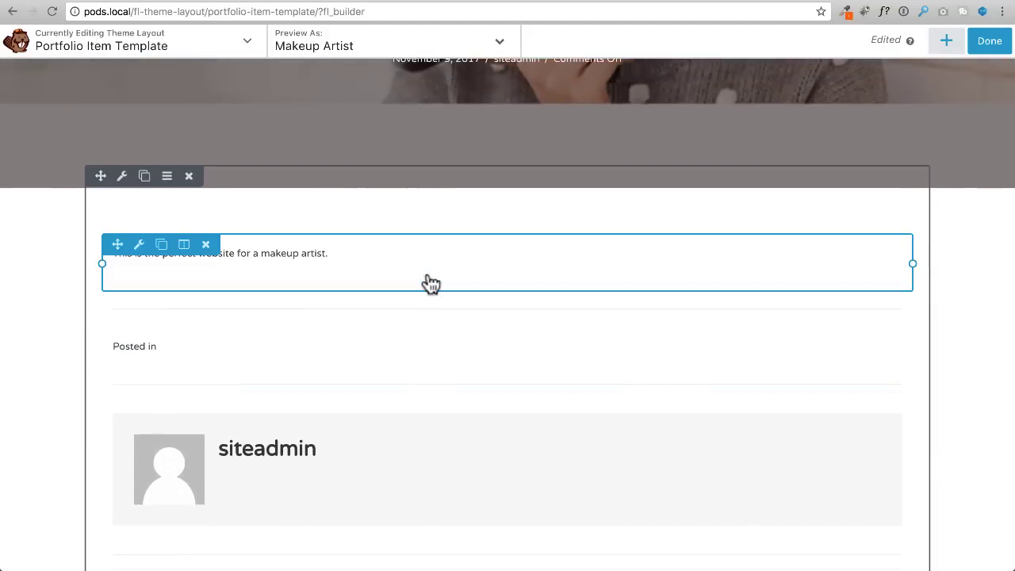
{"action": "scroll", "coordinate": [431, 283], "scroll_direction": "up", "scroll_amount": 6}
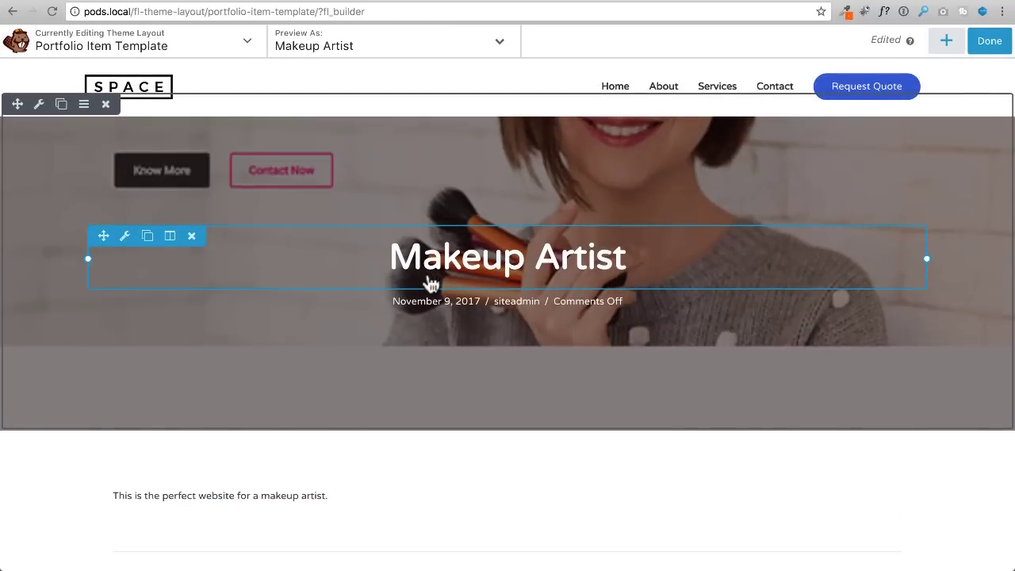
{"action": "scroll", "coordinate": [431, 283], "scroll_direction": "down", "scroll_amount": 3}
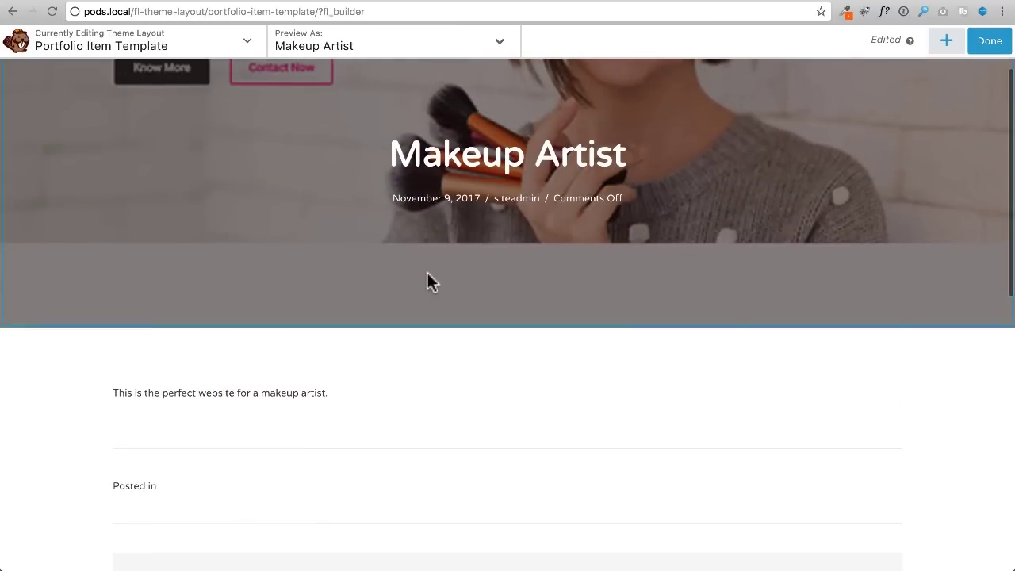
{"action": "left_click", "coordinate": [947, 43]}
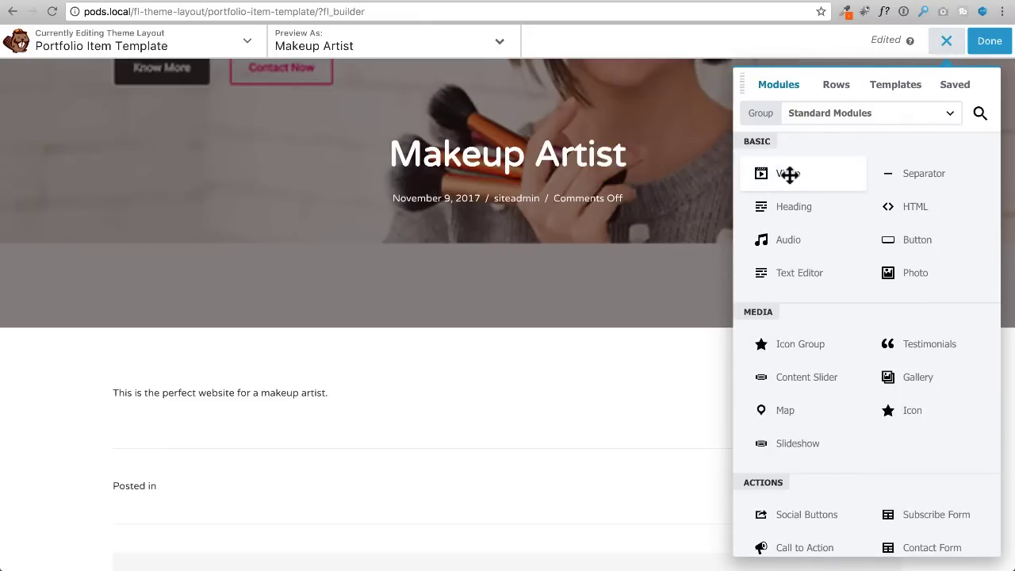
{"action": "left_click_drag", "start_coordinate": [789, 175], "coordinate": [403, 380]}
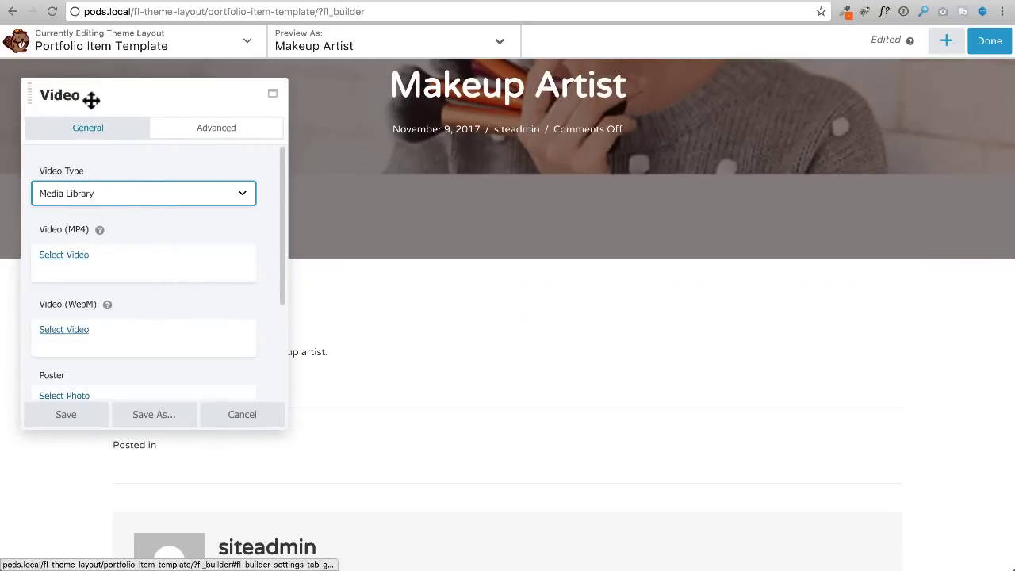
{"action": "left_click", "coordinate": [254, 417]}
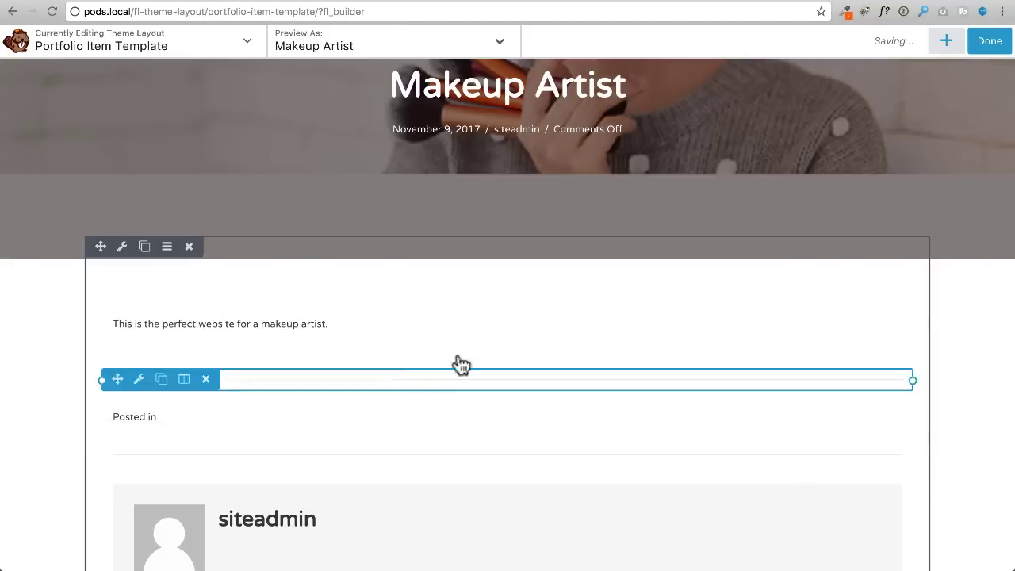
Add an HTML module above the post content and connect its code to the Pods Field or Related Field source
{"action": "left_click", "coordinate": [943, 42]}
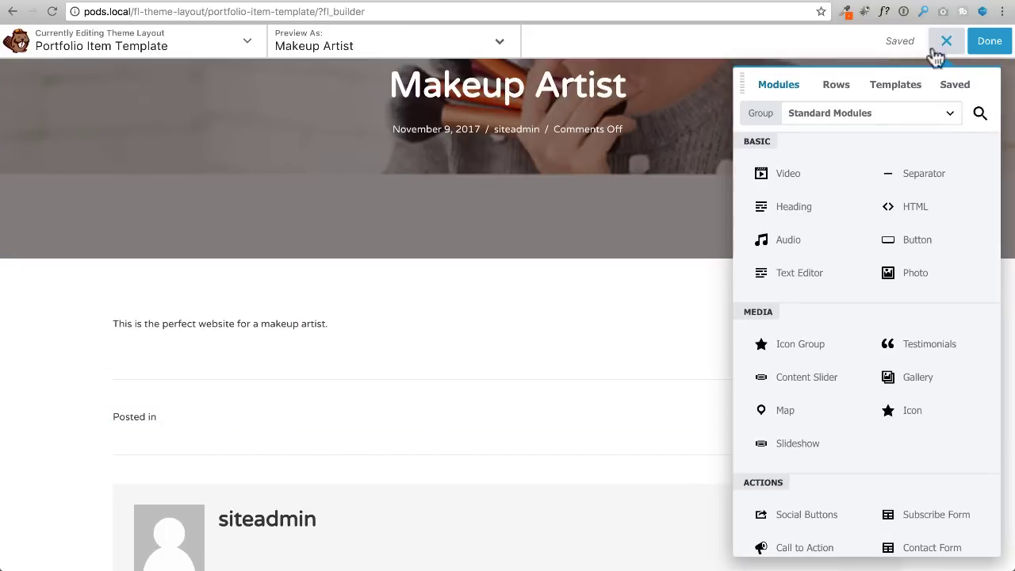
{"action": "left_click_drag", "start_coordinate": [912, 207], "coordinate": [305, 312]}
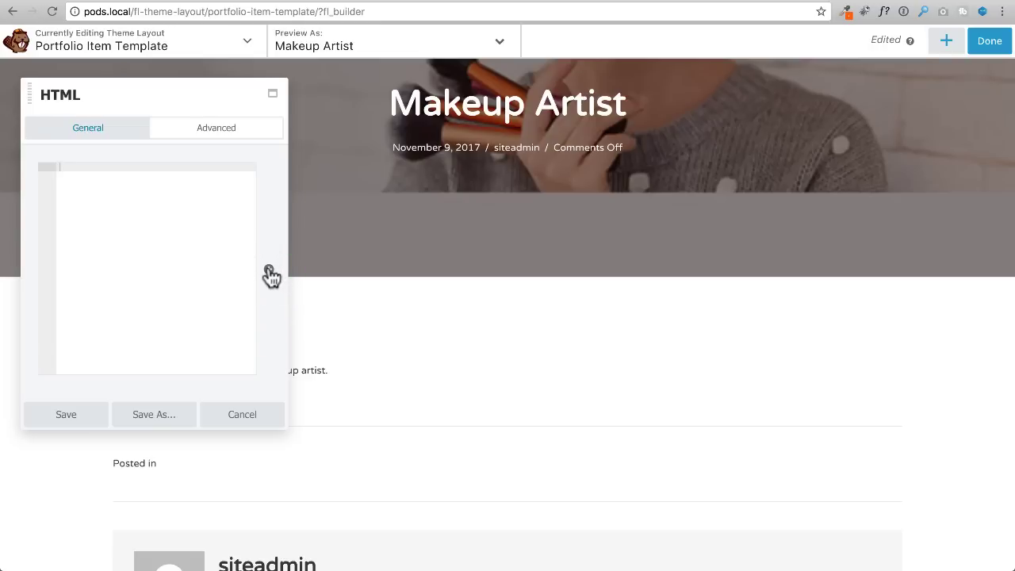
{"action": "left_click", "coordinate": [269, 271]}
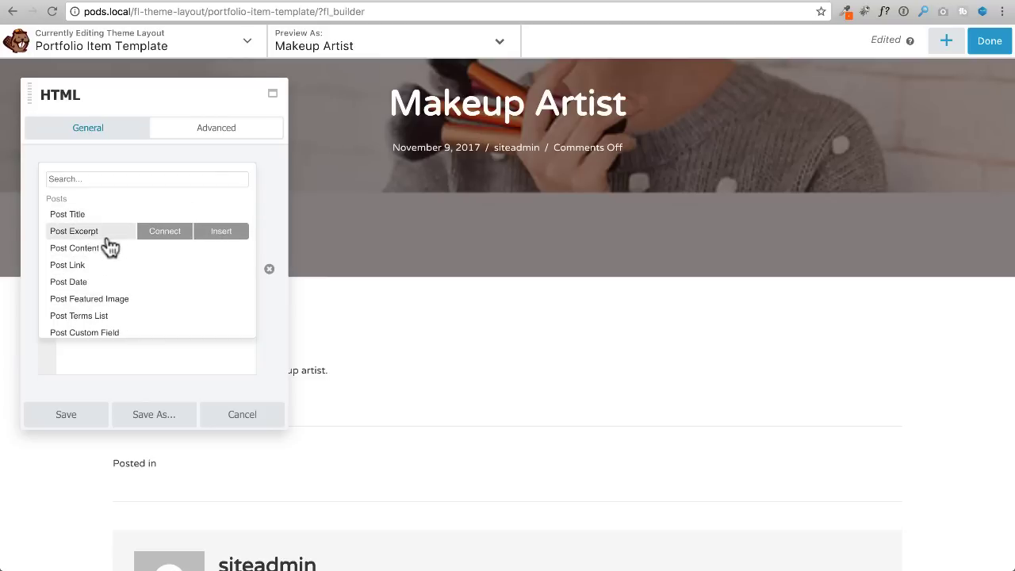
{"action": "scroll", "coordinate": [106, 244], "scroll_direction": "down", "scroll_amount": 2}
{"action": "scroll", "coordinate": [110, 244], "scroll_direction": "down", "scroll_amount": 3}
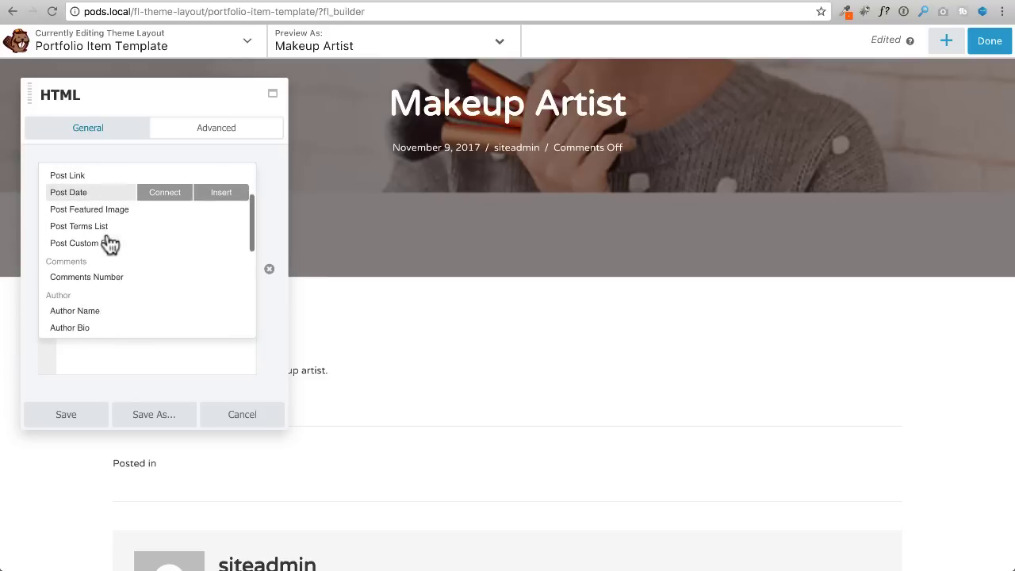
{"action": "scroll", "coordinate": [110, 244], "scroll_direction": "down", "scroll_amount": 10}
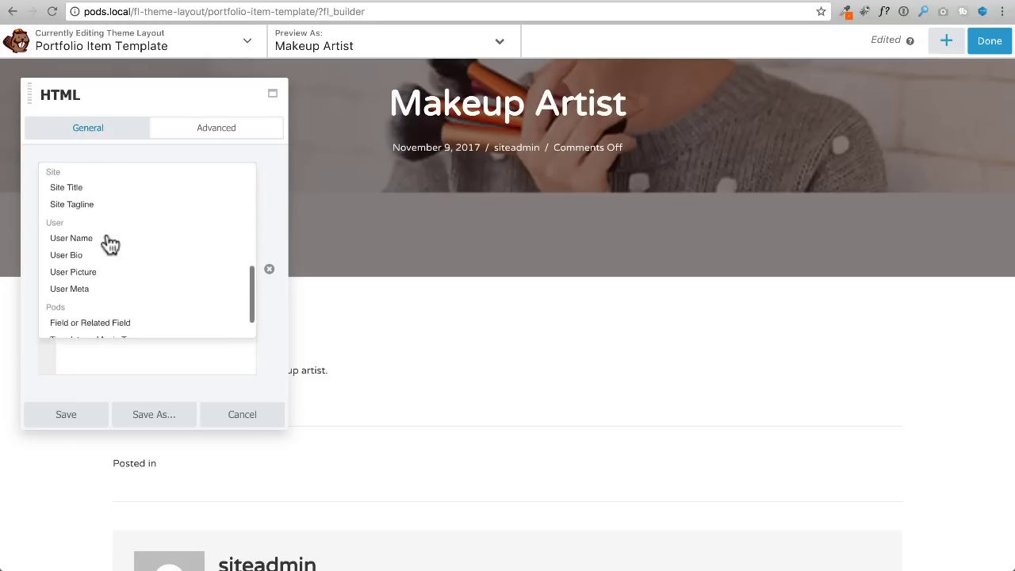
{"action": "scroll", "coordinate": [110, 244], "scroll_direction": "down", "scroll_amount": 1}
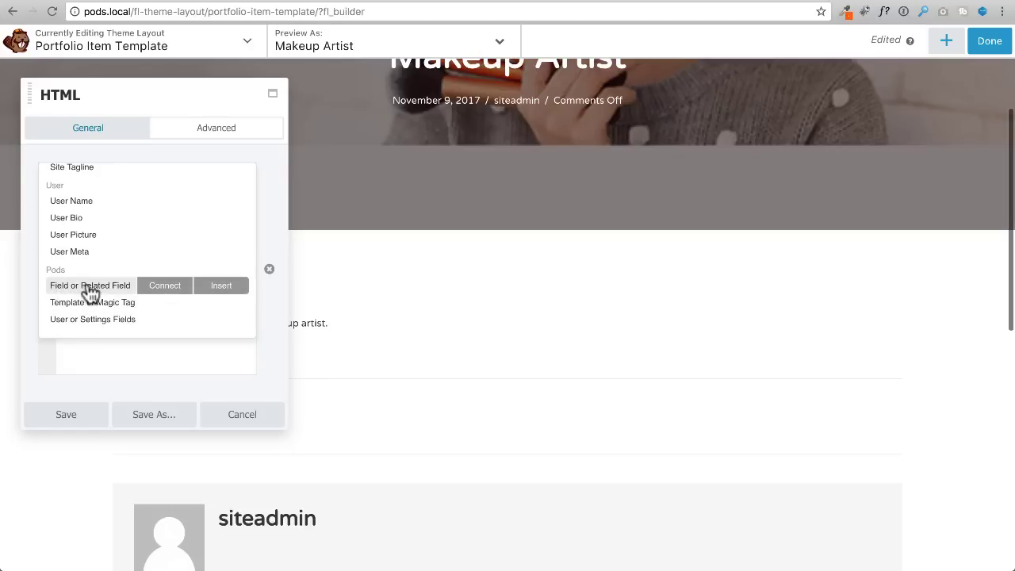
{"action": "left_click", "coordinate": [161, 292]}
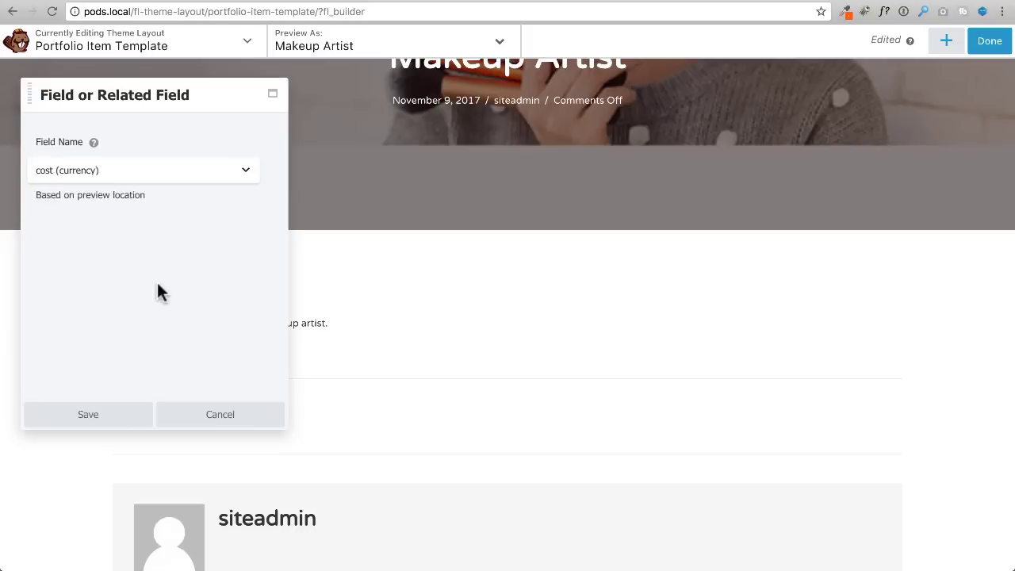
Choose video (code) as the connected Pods field and save the HTML module
{"action": "left_click", "coordinate": [183, 171]}
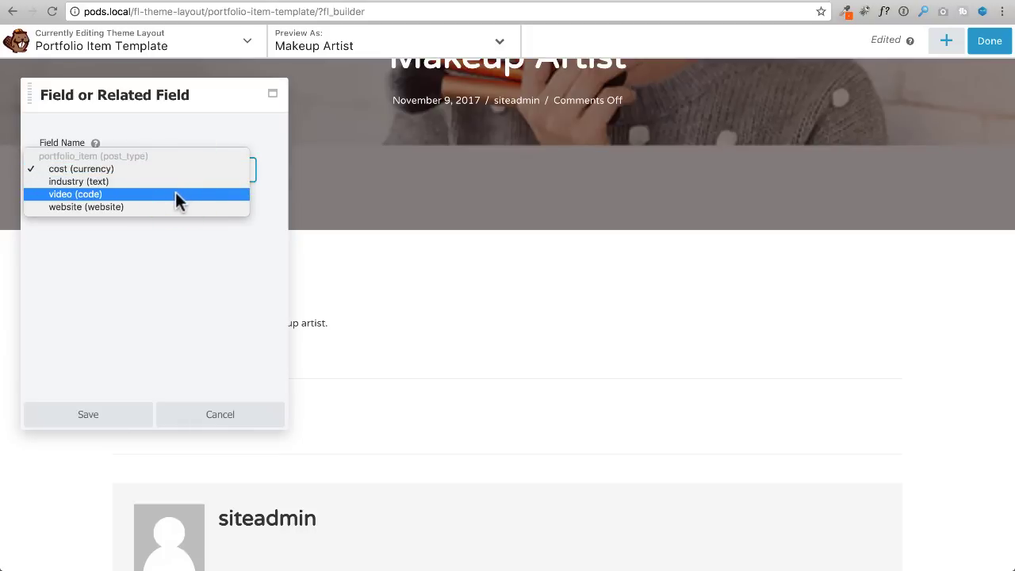
{"action": "left_click", "coordinate": [175, 193]}
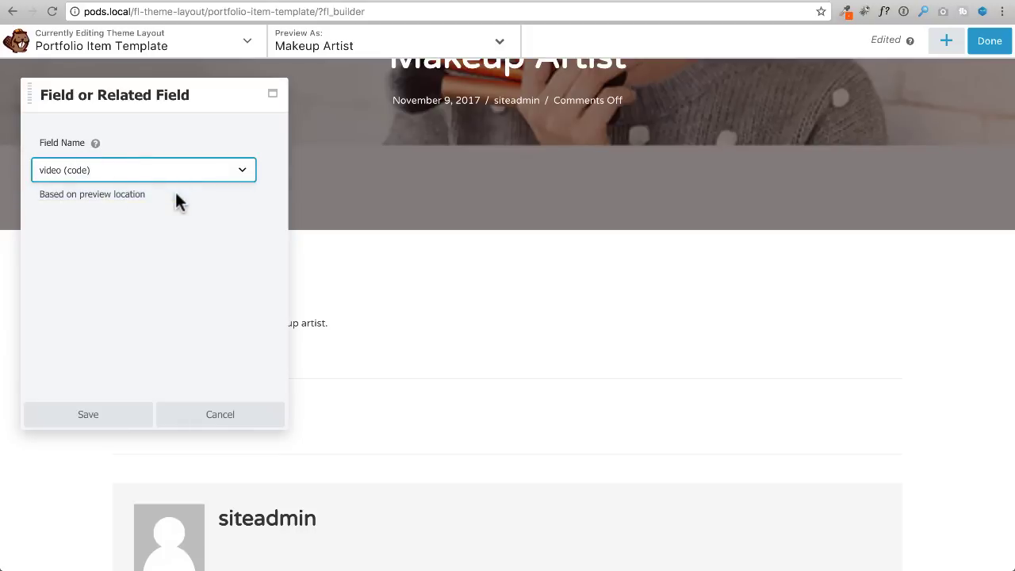
{"action": "left_click", "coordinate": [88, 414]}
{"action": "left_click", "coordinate": [79, 416]}
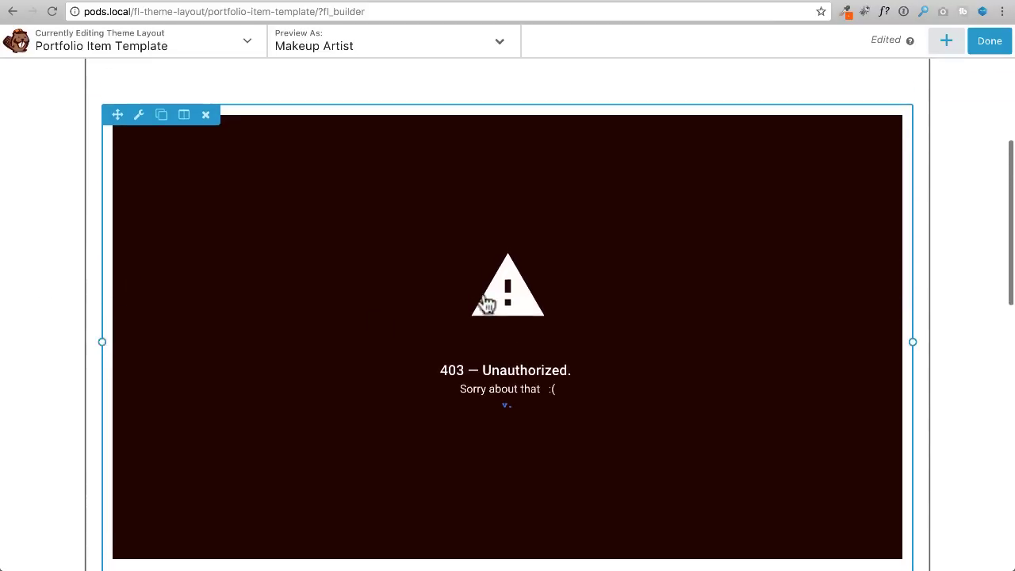
Add a Button module beneath the post title and post info in the hero row
{"action": "scroll", "coordinate": [482, 302], "scroll_direction": "up", "scroll_amount": 3}
{"action": "scroll", "coordinate": [486, 302], "scroll_direction": "up", "scroll_amount": 1}
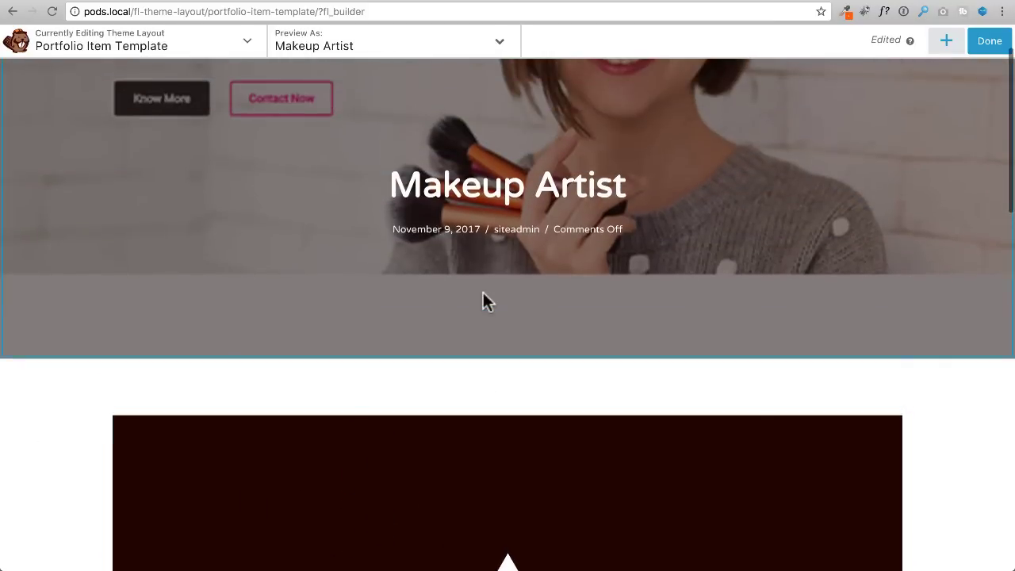
{"action": "scroll", "coordinate": [486, 303], "scroll_direction": "down", "scroll_amount": 4}
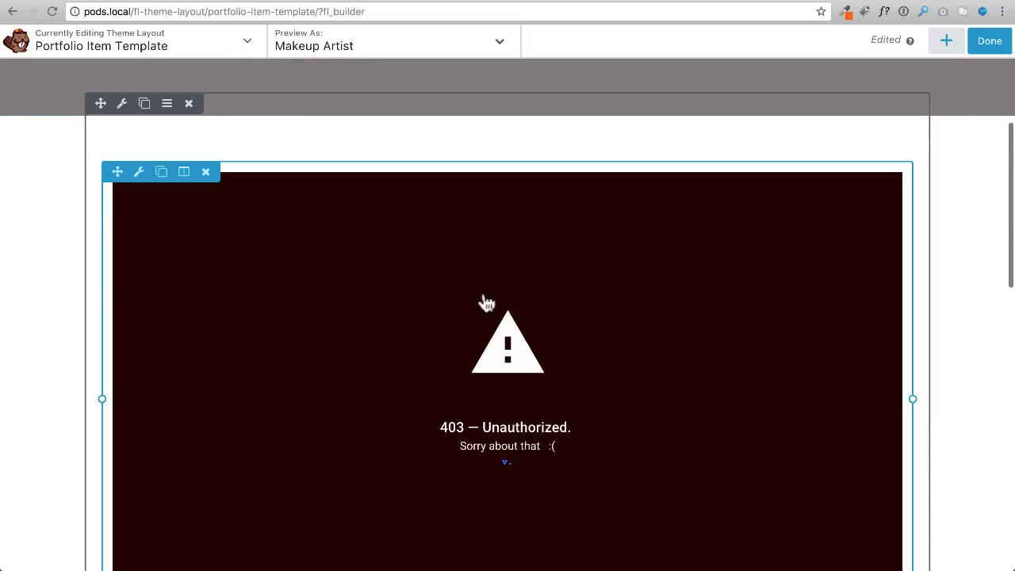
{"action": "scroll", "coordinate": [940, 274], "scroll_direction": "down", "scroll_amount": 1}
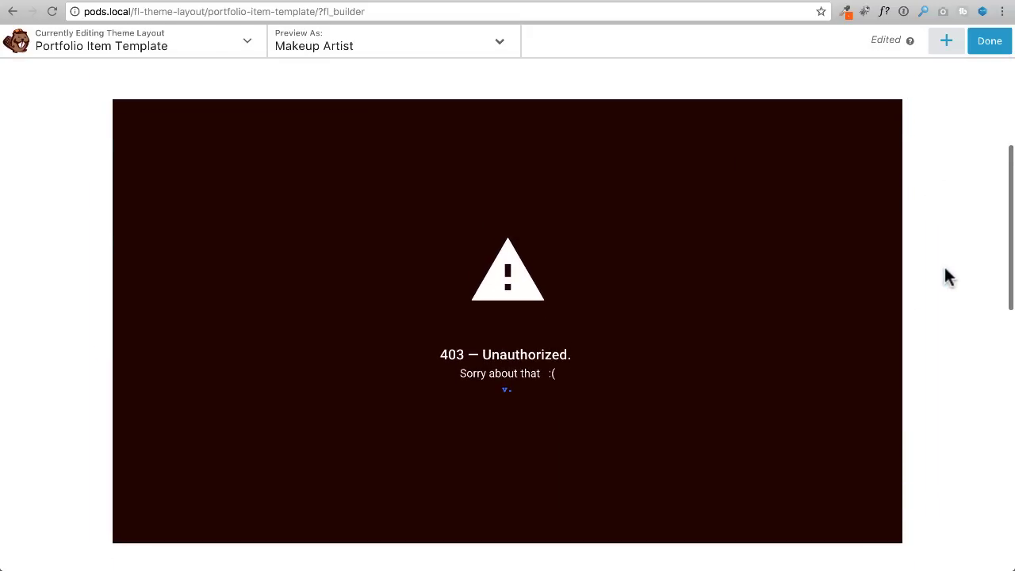
{"action": "scroll", "coordinate": [949, 276], "scroll_direction": "up", "scroll_amount": 4}
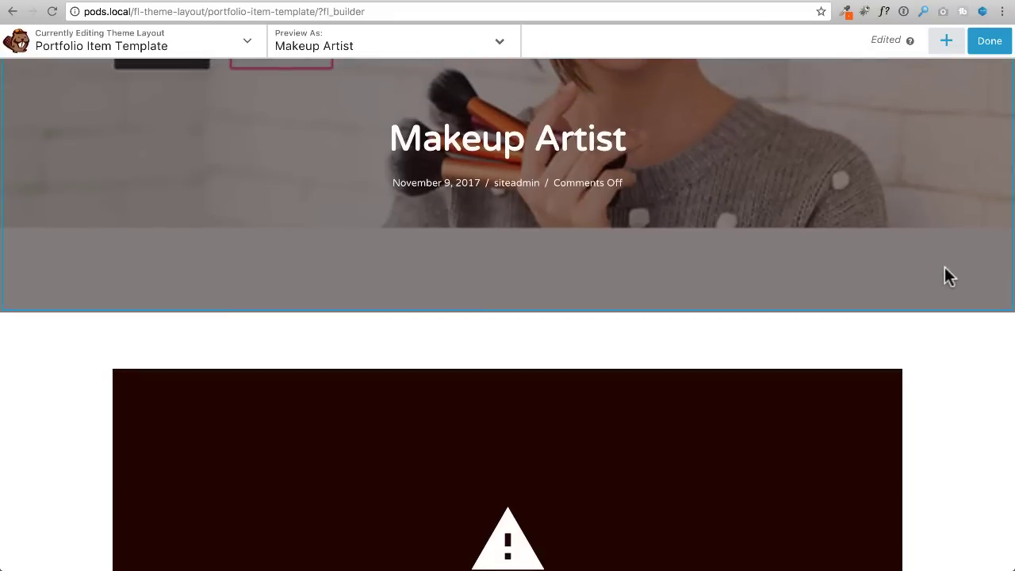
{"action": "scroll", "coordinate": [895, 222], "scroll_direction": "up", "scroll_amount": 3}
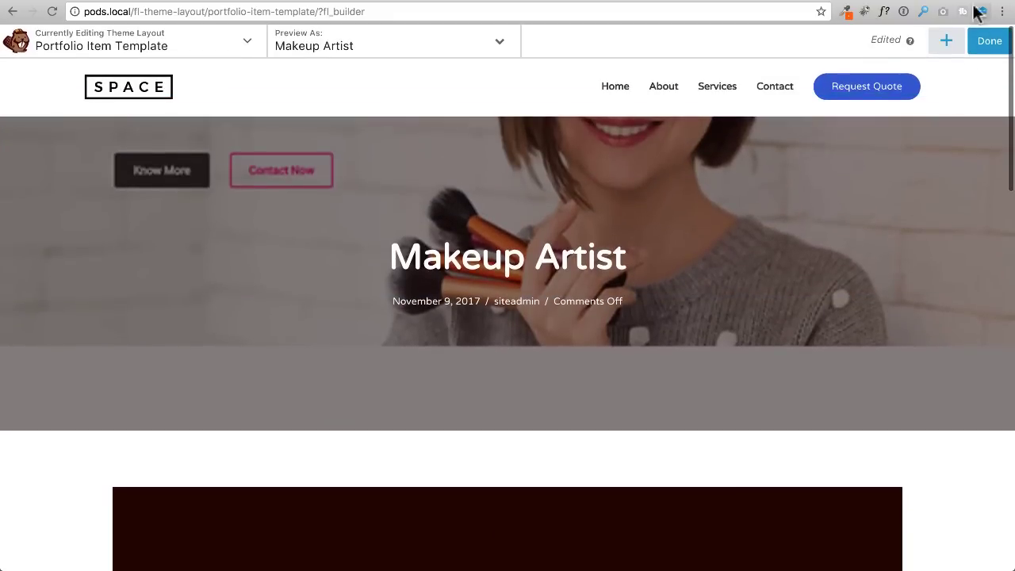
{"action": "left_click", "coordinate": [947, 44]}
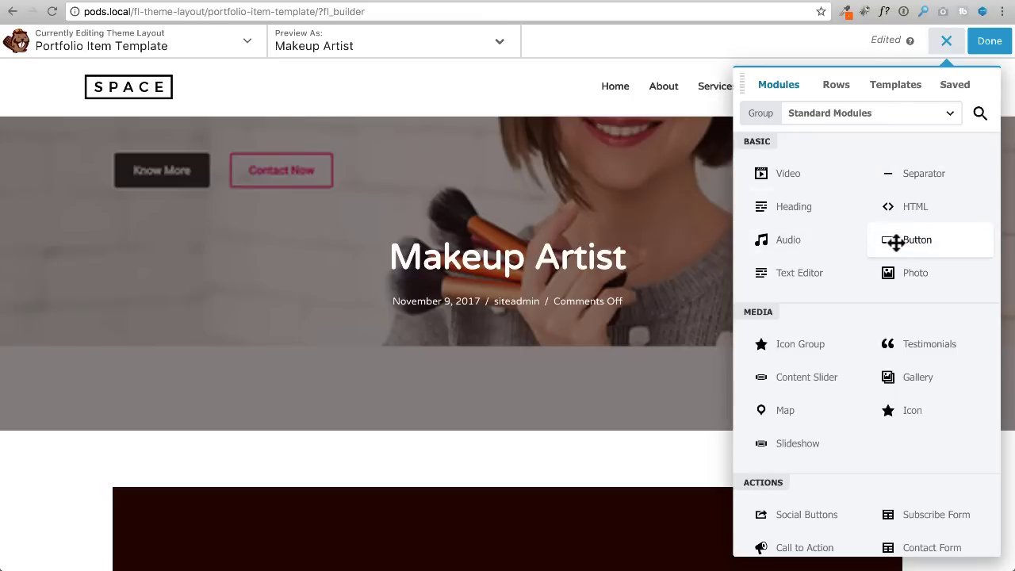
{"action": "left_click_drag", "start_coordinate": [895, 243], "coordinate": [480, 375]}
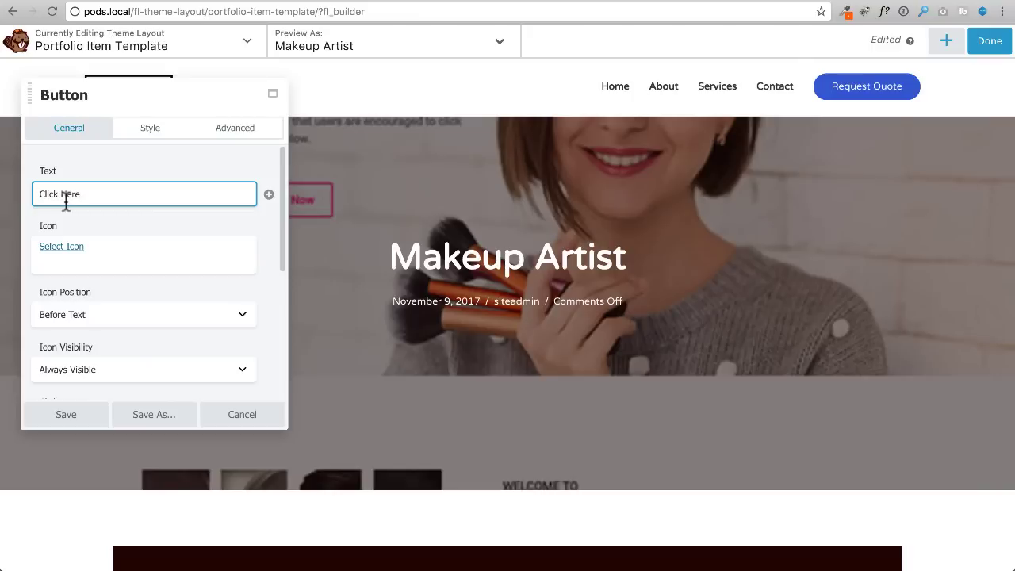
Connect the button's link to the Pods URL Field website (website) and save the module
{"action": "scroll", "coordinate": [119, 210], "scroll_direction": "down", "scroll_amount": 5}
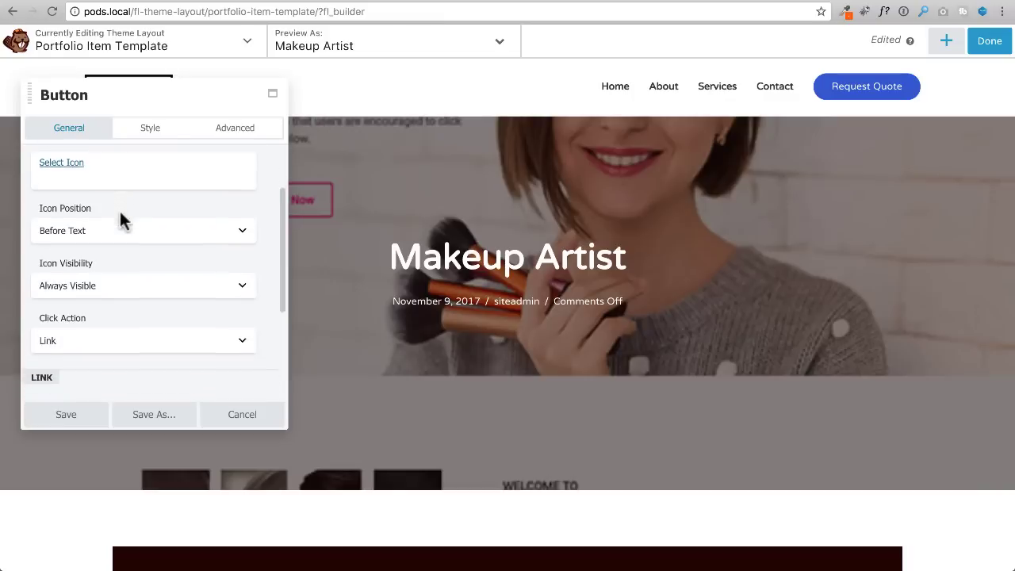
{"action": "scroll", "coordinate": [119, 232], "scroll_direction": "down", "scroll_amount": 2}
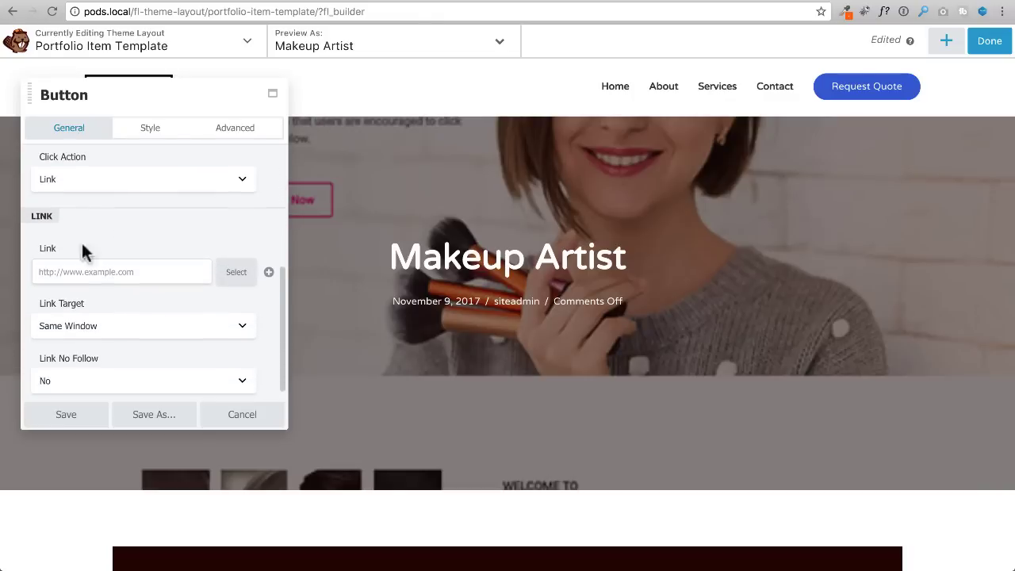
{"action": "left_click", "coordinate": [270, 274]}
{"action": "scroll", "coordinate": [147, 317], "scroll_direction": "down", "scroll_amount": 10}
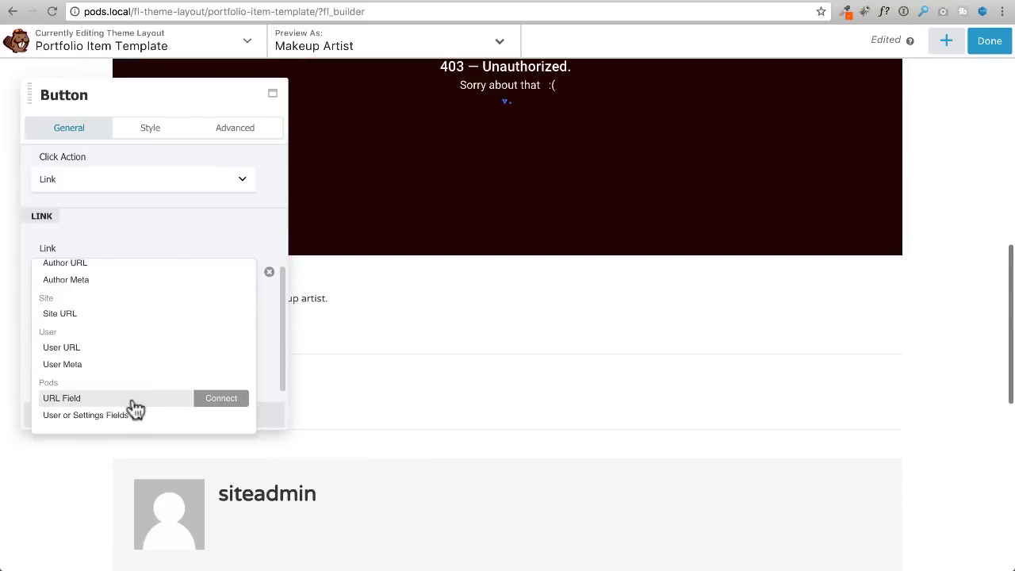
{"action": "left_click", "coordinate": [220, 399]}
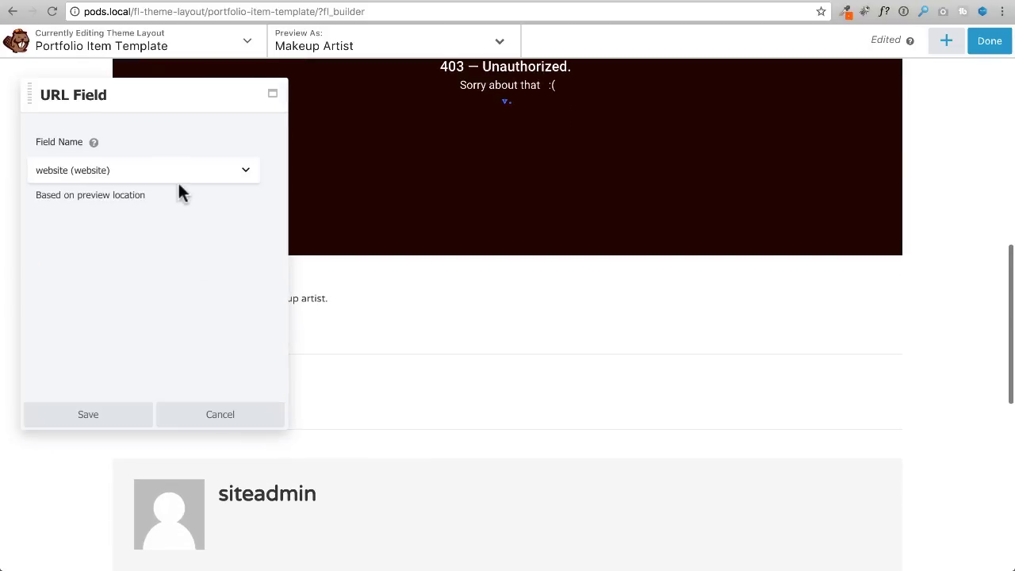
{"action": "left_click", "coordinate": [145, 165]}
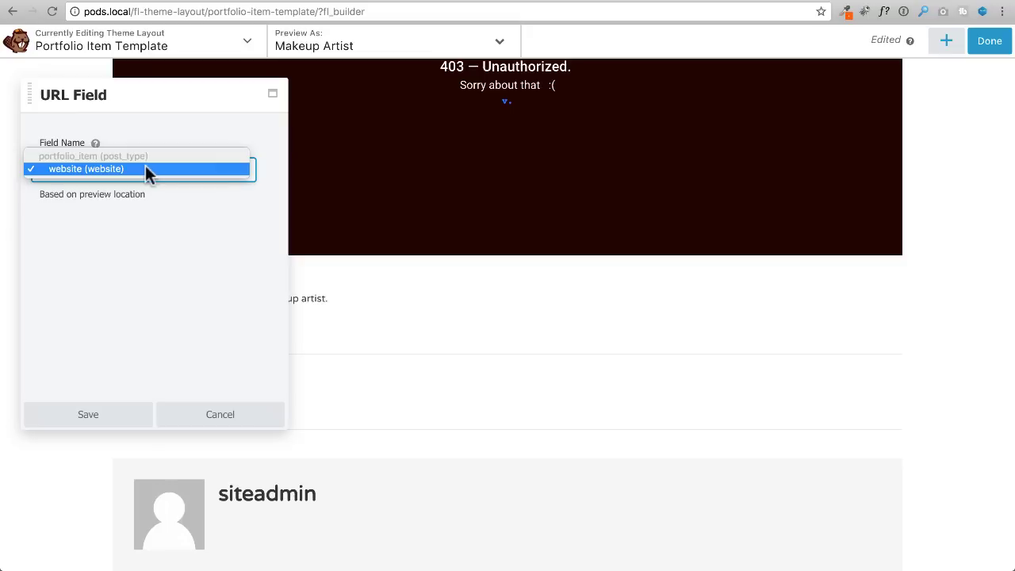
{"action": "left_click", "coordinate": [100, 169]}
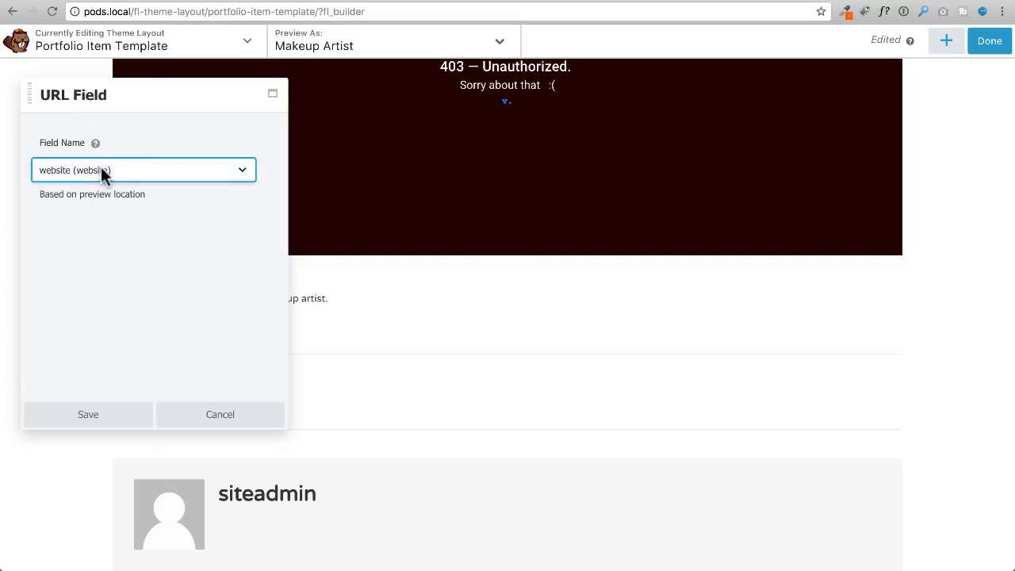
{"action": "left_click", "coordinate": [88, 414]}
{"action": "left_click", "coordinate": [77, 414]}
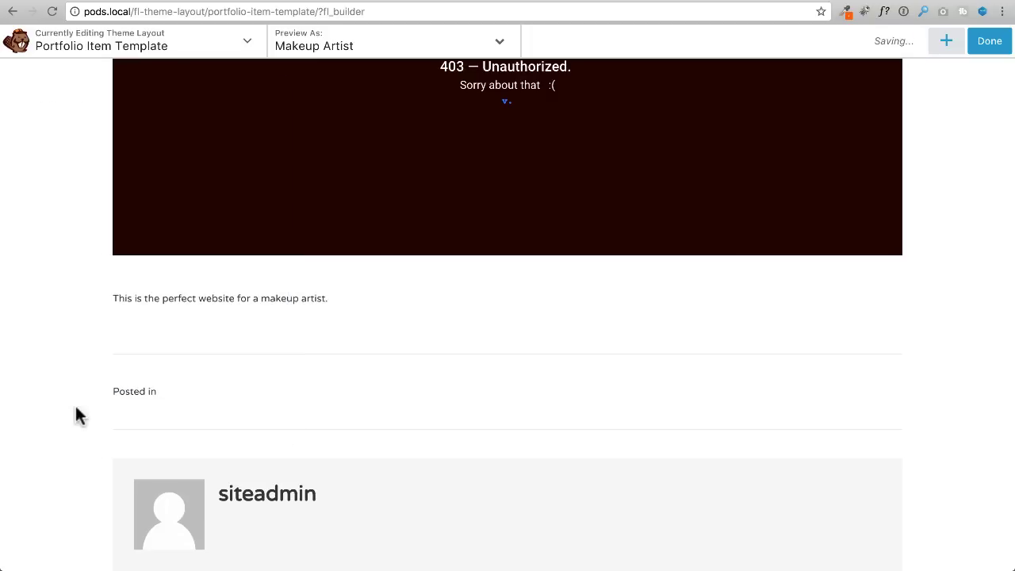
{"action": "scroll", "coordinate": [632, 290], "scroll_direction": "up", "scroll_amount": 5}
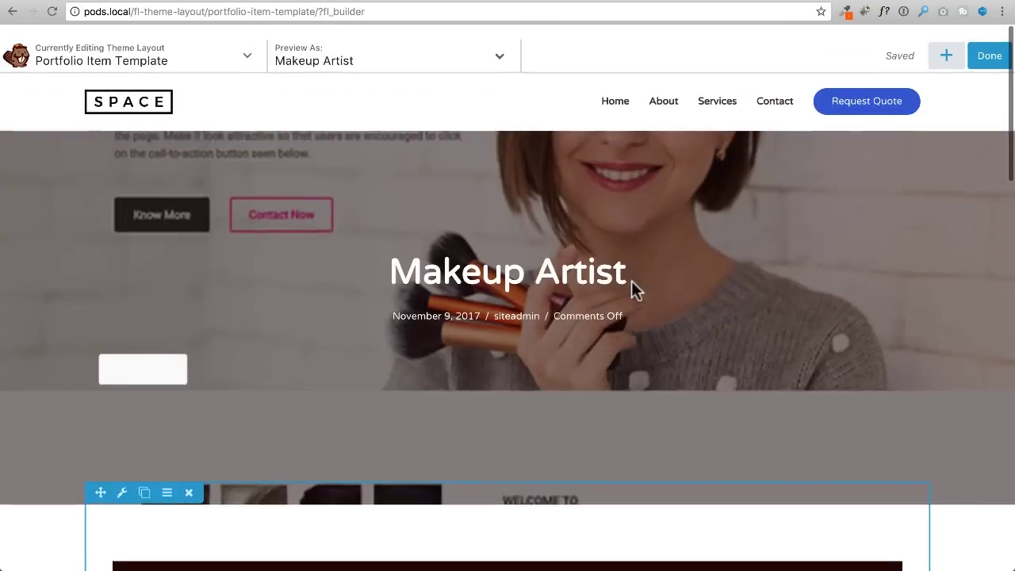
{"action": "left_click", "coordinate": [215, 370]}
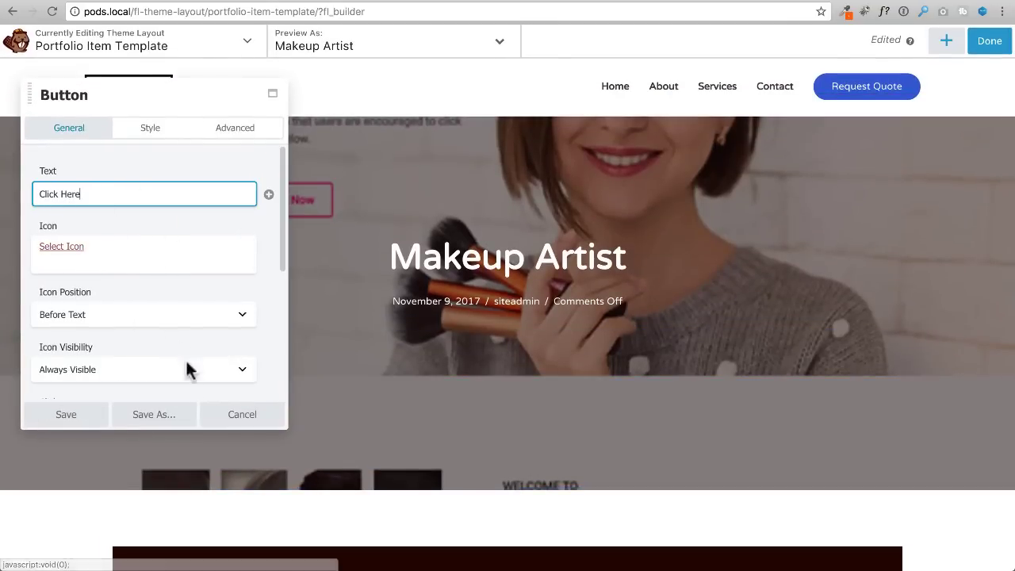
{"action": "left_click", "coordinate": [242, 414]}
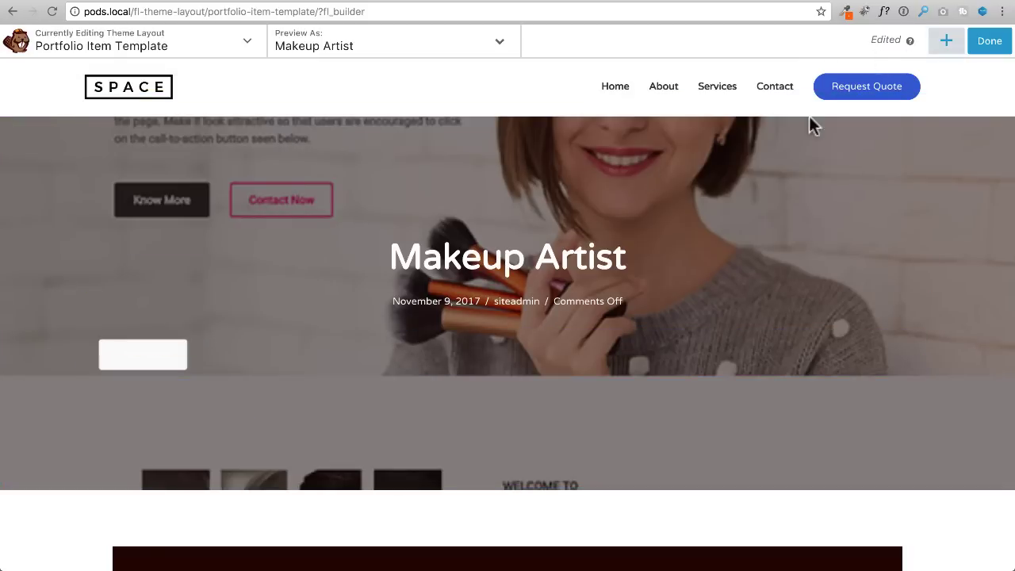
Reopen the hero button's style settings and set its text color to near-black
{"action": "left_click", "coordinate": [167, 365]}
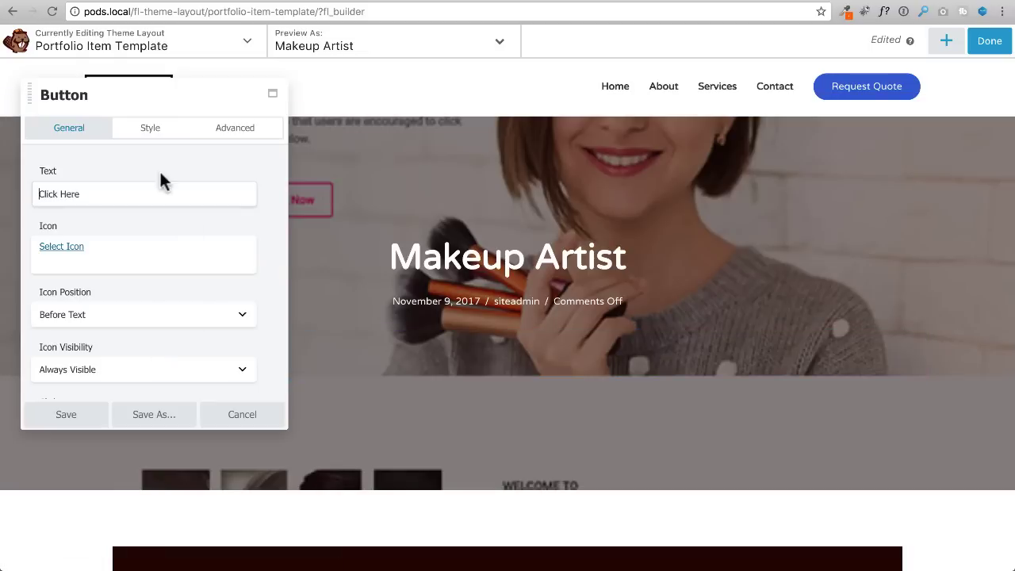
{"action": "left_click", "coordinate": [490, 145]}
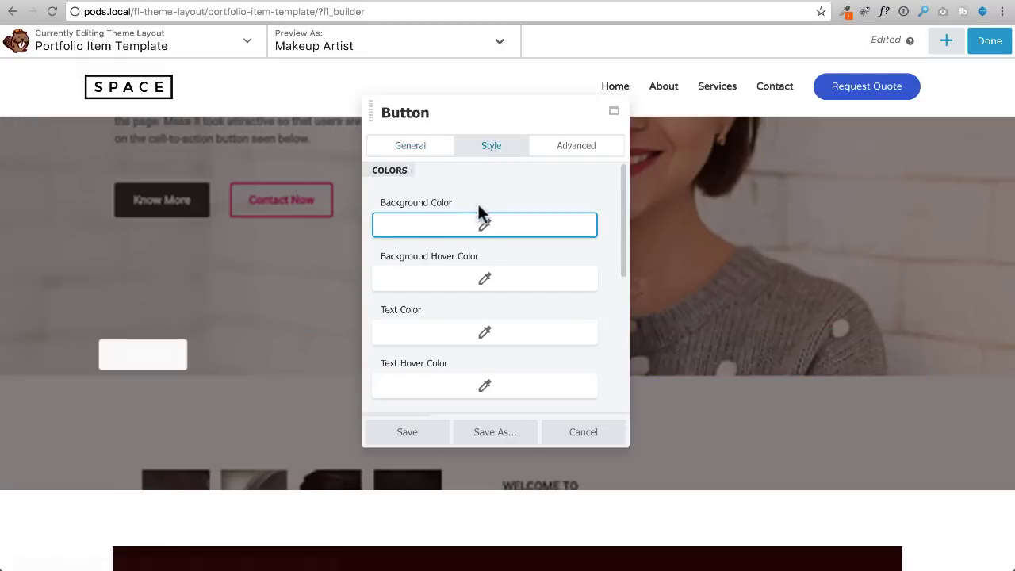
{"action": "scroll", "coordinate": [476, 262], "scroll_direction": "down", "scroll_amount": 2}
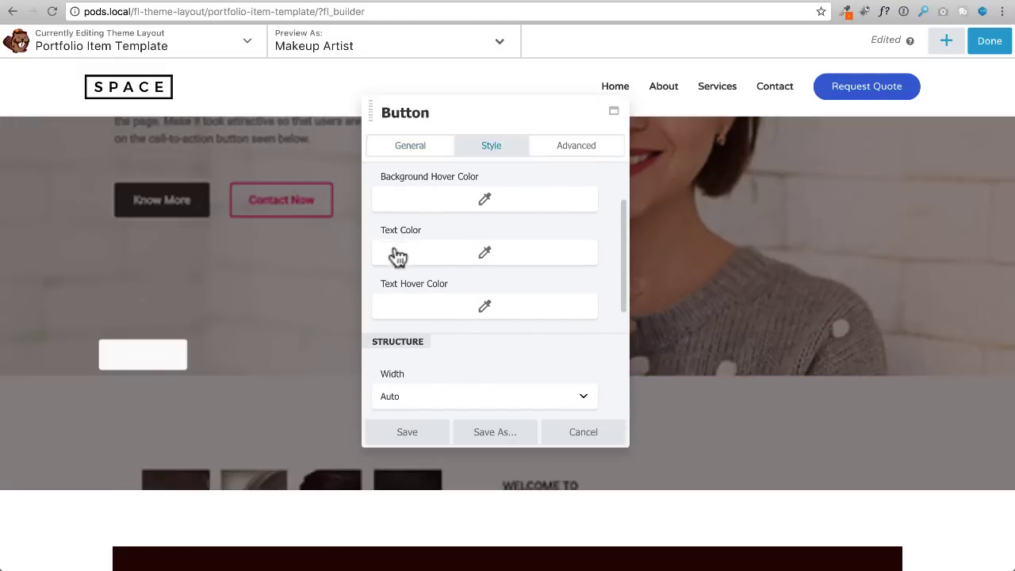
{"action": "left_click", "coordinate": [462, 256]}
{"action": "left_click_drag", "start_coordinate": [479, 370], "coordinate": [452, 424]}
{"action": "left_click", "coordinate": [603, 274]}
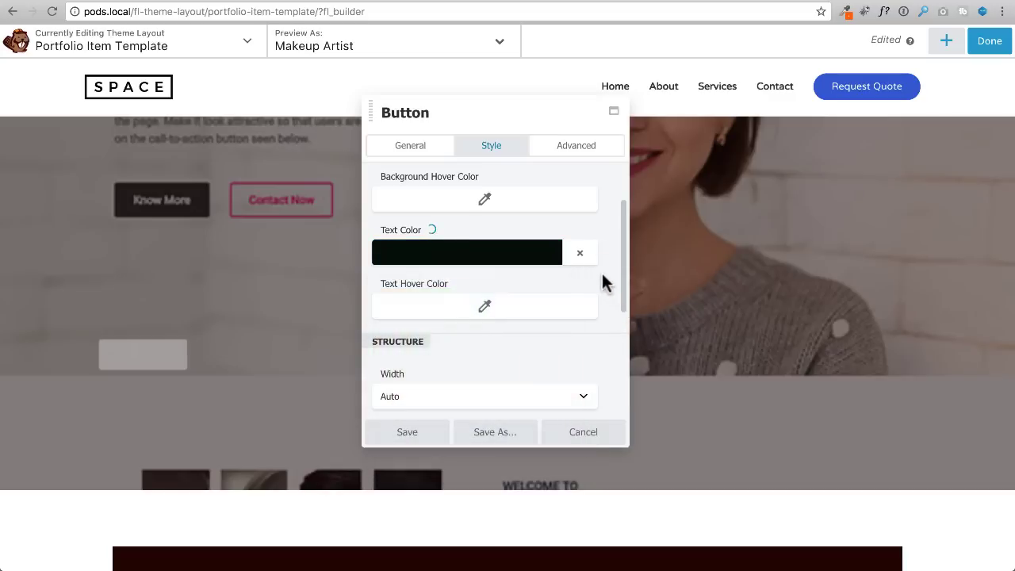
Save the hero button's settings and add a Flip Box from the UABB Modules group above the video module
{"action": "left_click", "coordinate": [412, 432]}
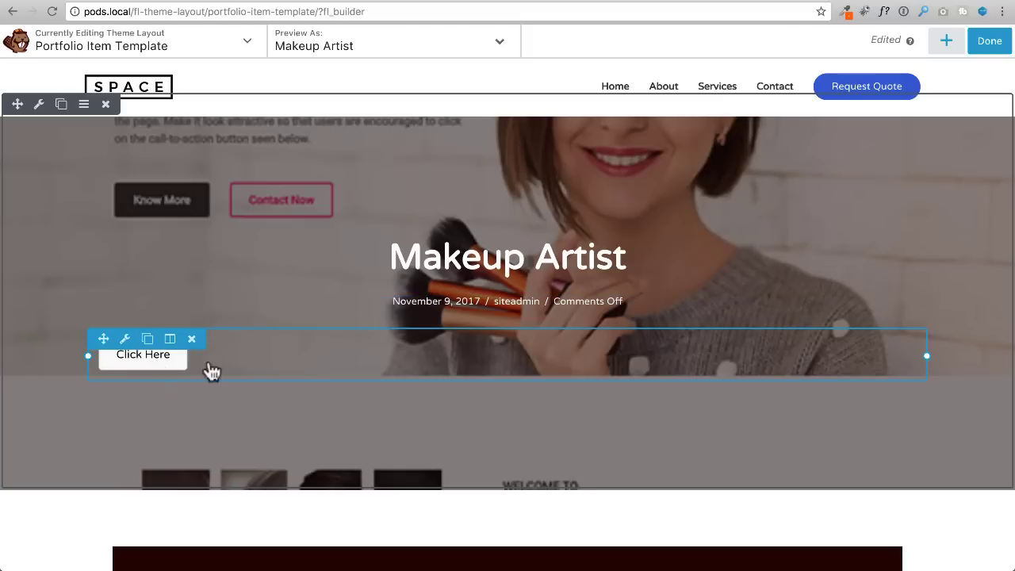
{"action": "scroll", "coordinate": [582, 258], "scroll_direction": "down", "scroll_amount": 3}
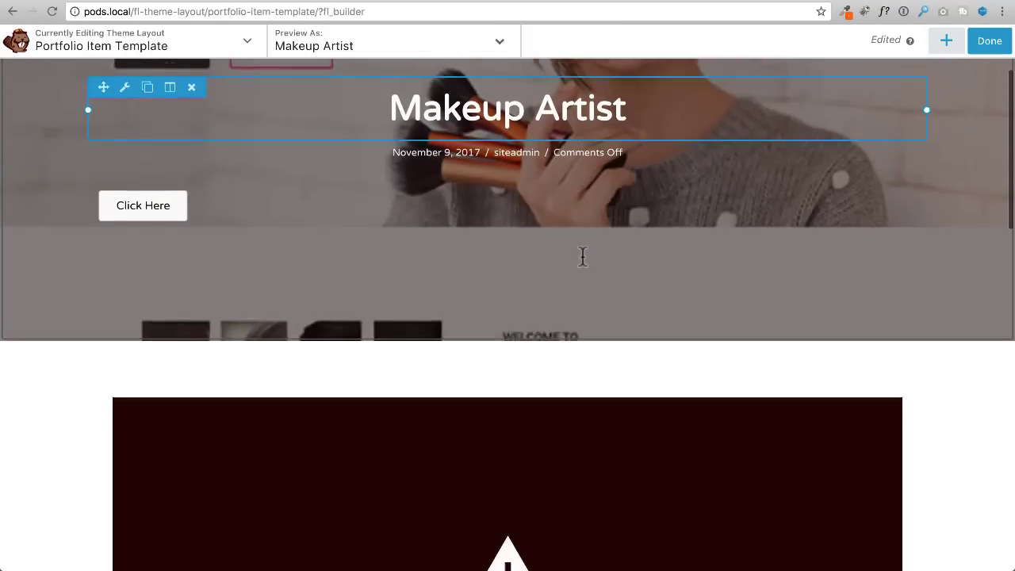
{"action": "left_click", "coordinate": [945, 43]}
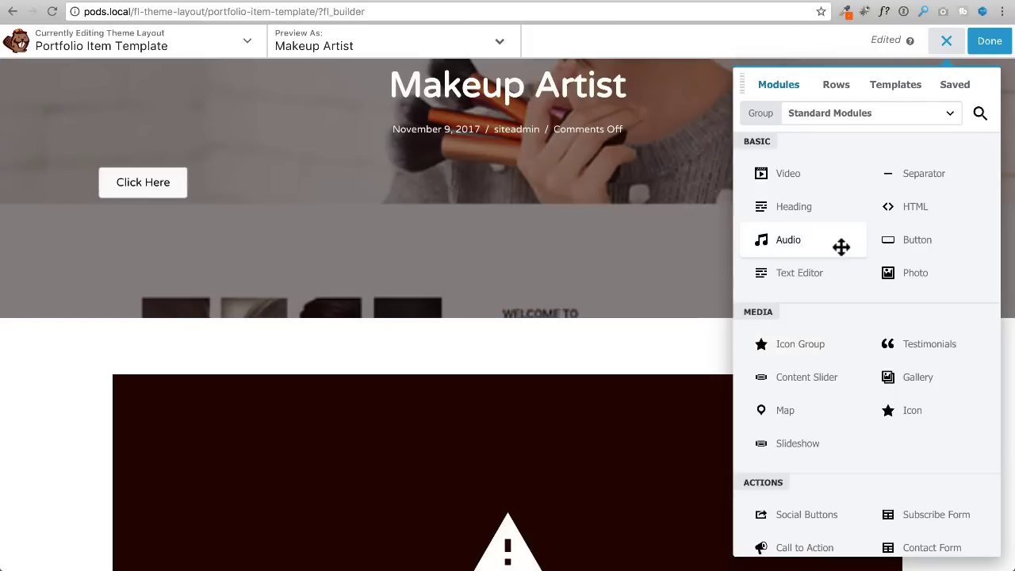
{"action": "scroll", "coordinate": [841, 247], "scroll_direction": "down", "scroll_amount": 3}
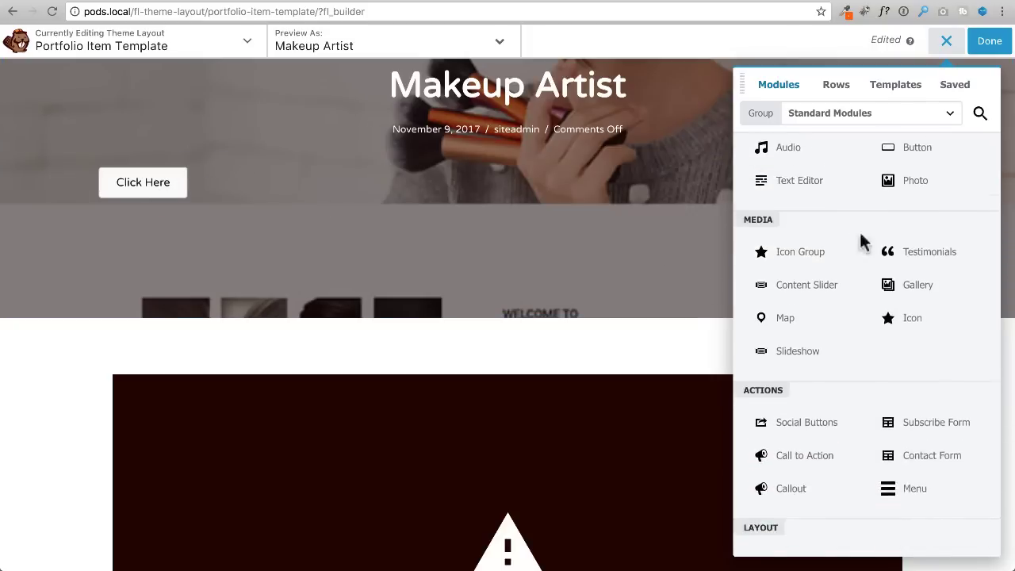
{"action": "left_click", "coordinate": [835, 119]}
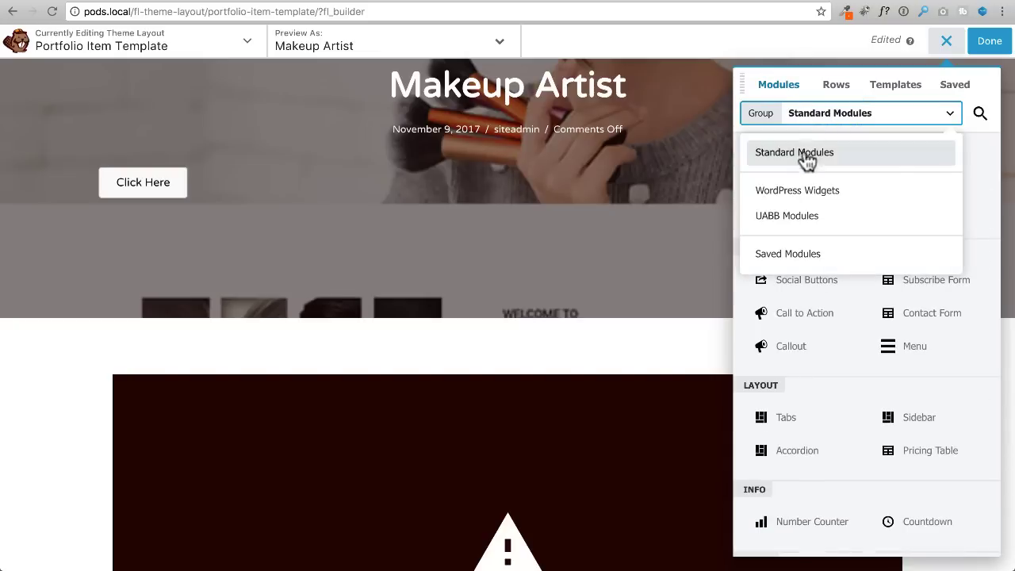
{"action": "left_click", "coordinate": [788, 224]}
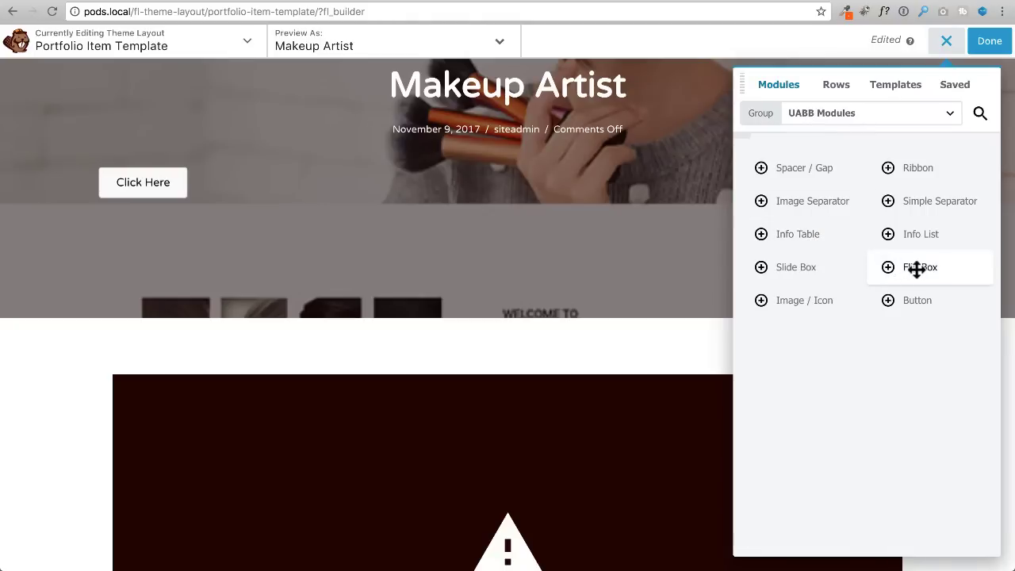
{"action": "left_click_drag", "start_coordinate": [916, 270], "coordinate": [274, 379]}
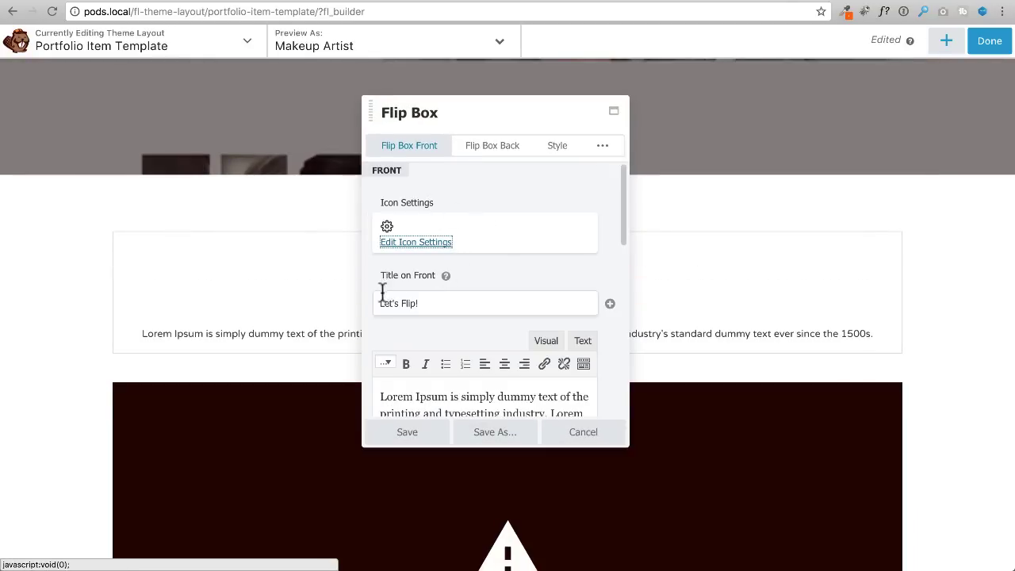
Clear the Flip Box's front title and connect it to the Pods field industry (text)
{"action": "left_click_drag", "start_coordinate": [427, 304], "coordinate": [335, 301]}
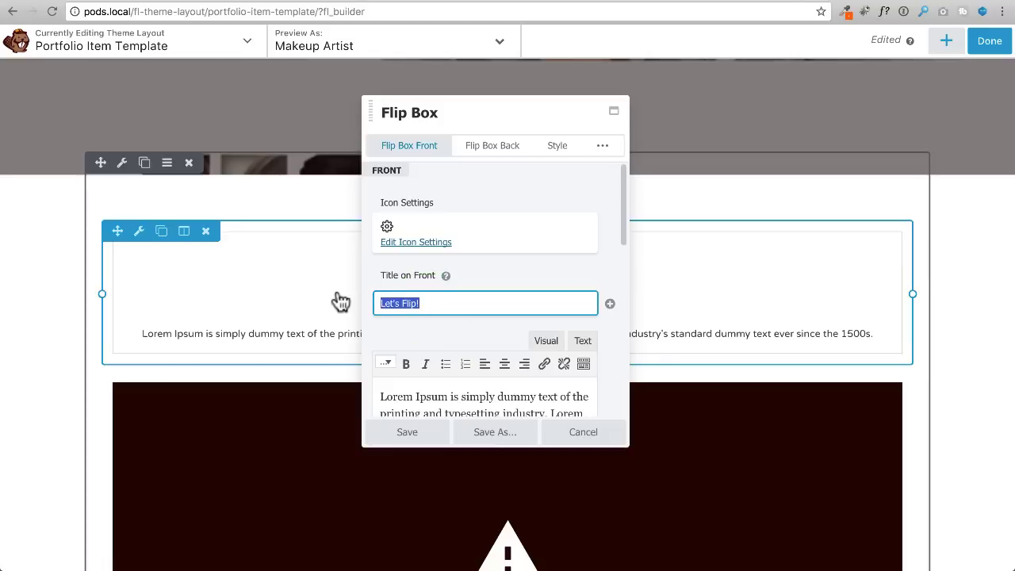
{"action": "key", "text": "BackSpace"}
{"action": "left_click", "coordinate": [609, 305]}
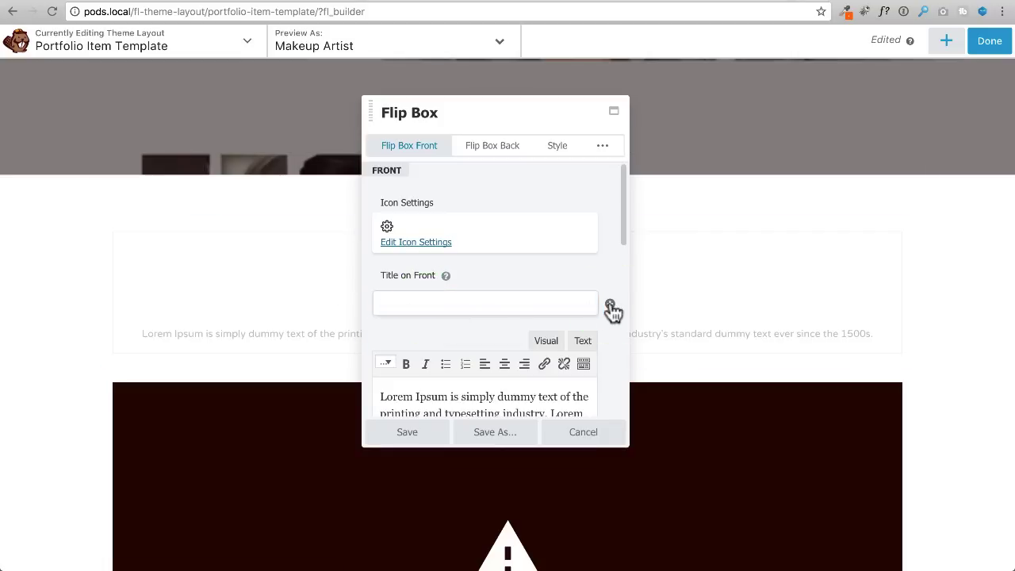
{"action": "scroll", "coordinate": [490, 365], "scroll_direction": "down", "scroll_amount": 10}
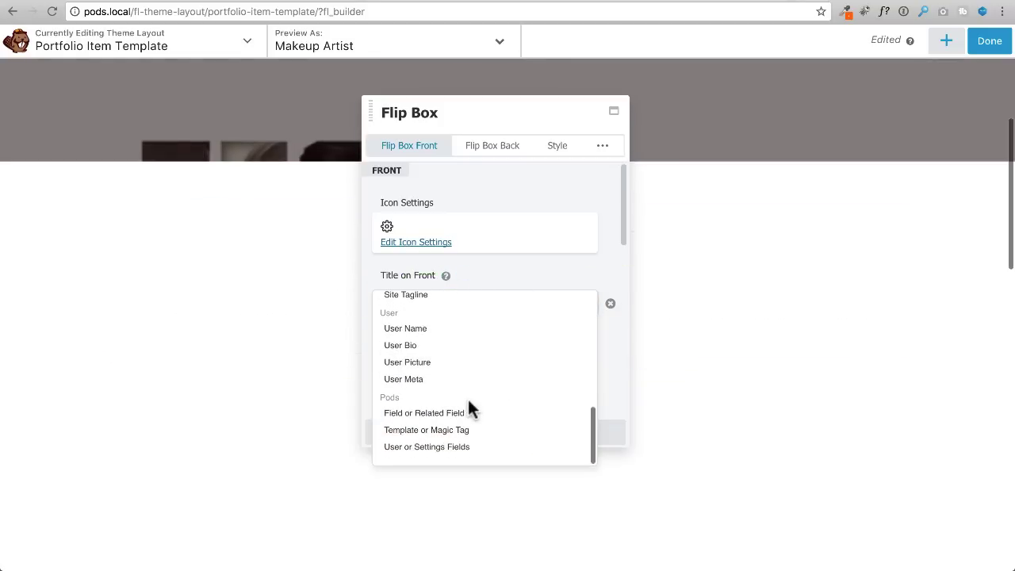
{"action": "mouse_move", "coordinate": [437, 415]}
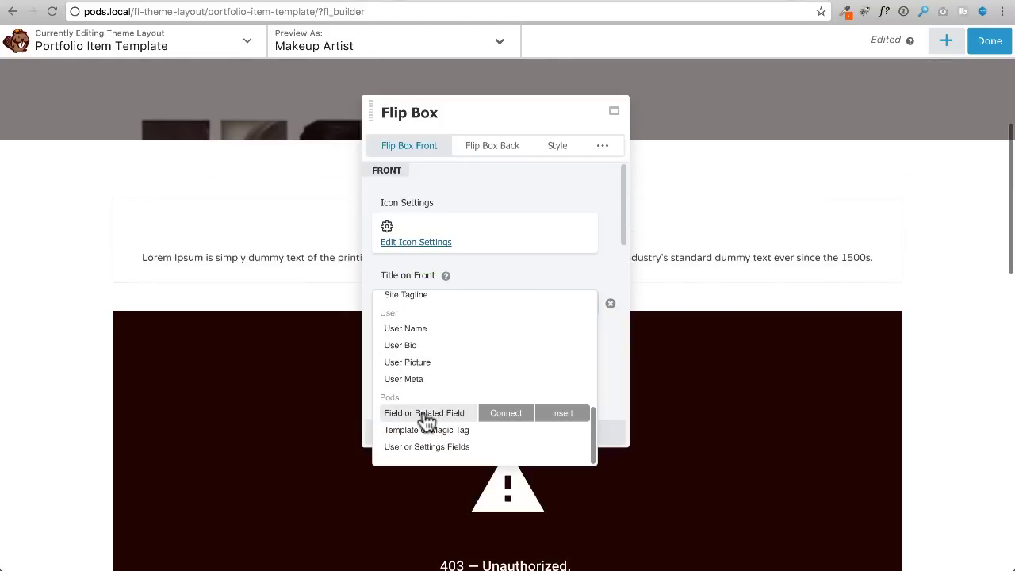
{"action": "left_click", "coordinate": [496, 414]}
{"action": "left_click", "coordinate": [469, 181]}
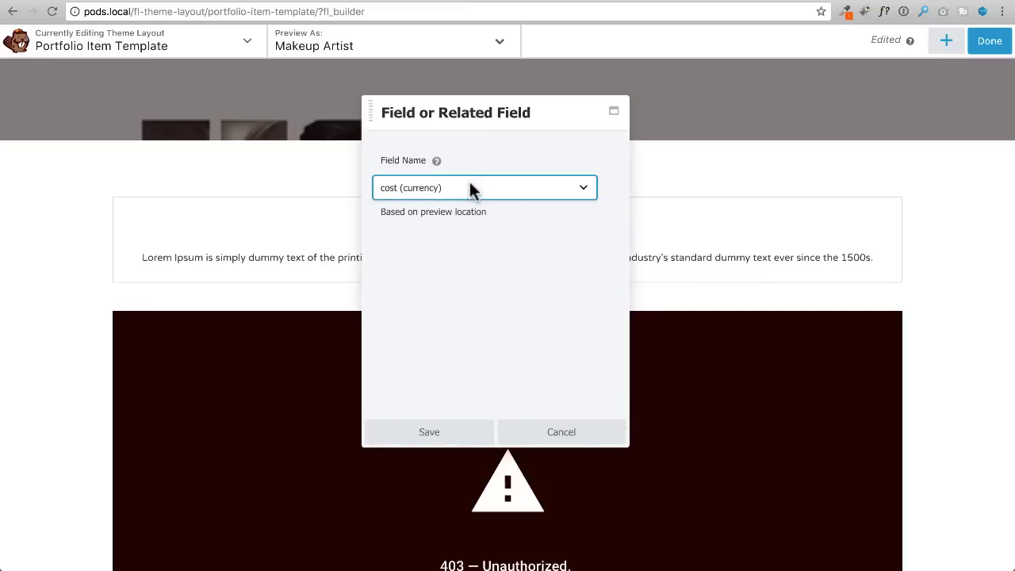
{"action": "left_click", "coordinate": [458, 199]}
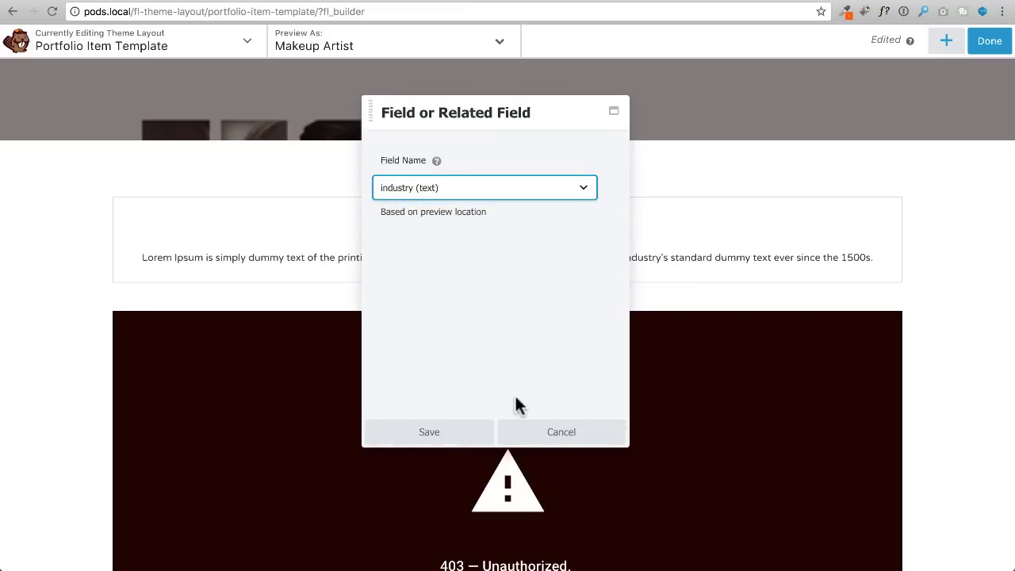
{"action": "left_click", "coordinate": [459, 436]}
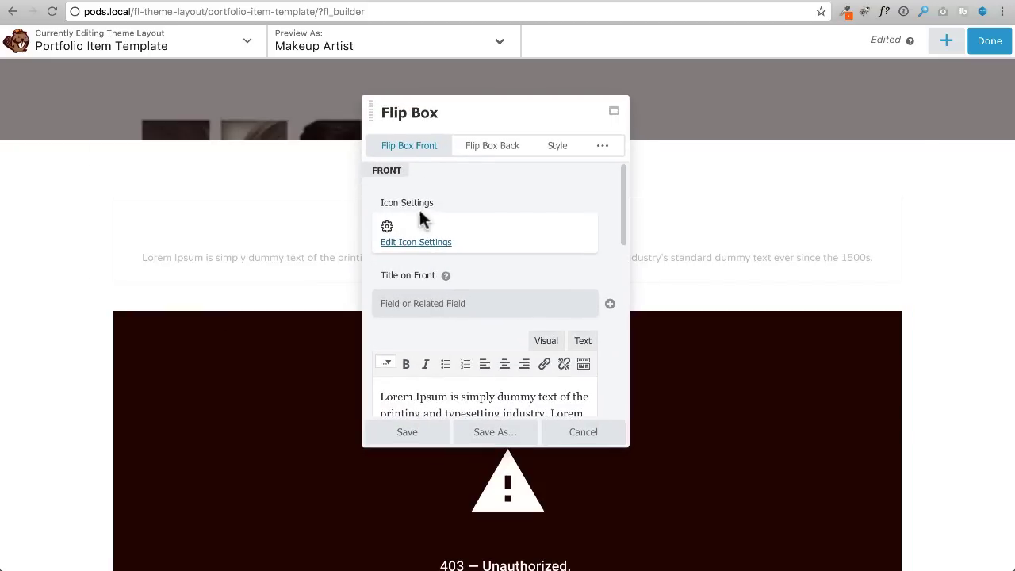
Remove the Flip Box's front description text, connect it to the Pods field cost (currency) and save the module
{"action": "left_click_drag", "start_coordinate": [478, 326], "coordinate": [277, 230]}
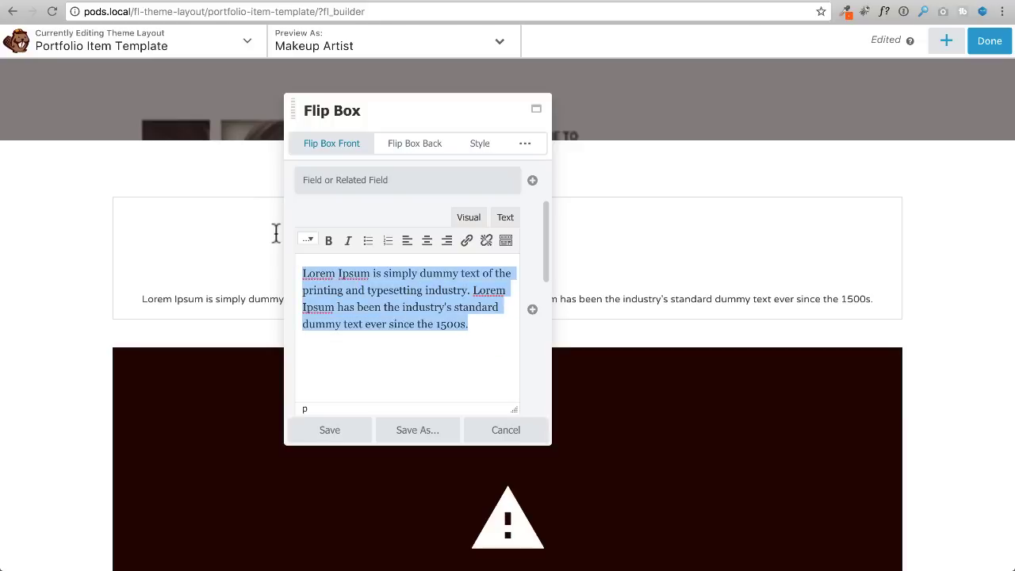
{"action": "key", "text": "BackSpace"}
{"action": "left_click", "coordinate": [532, 309]}
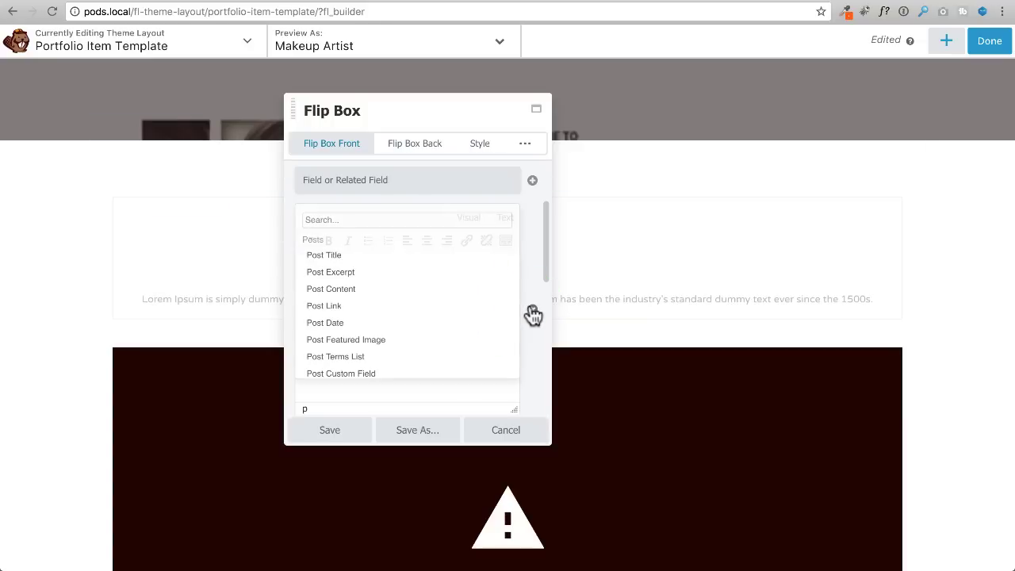
{"action": "scroll", "coordinate": [399, 315], "scroll_direction": "down", "scroll_amount": 1}
{"action": "scroll", "coordinate": [398, 315], "scroll_direction": "down", "scroll_amount": 10}
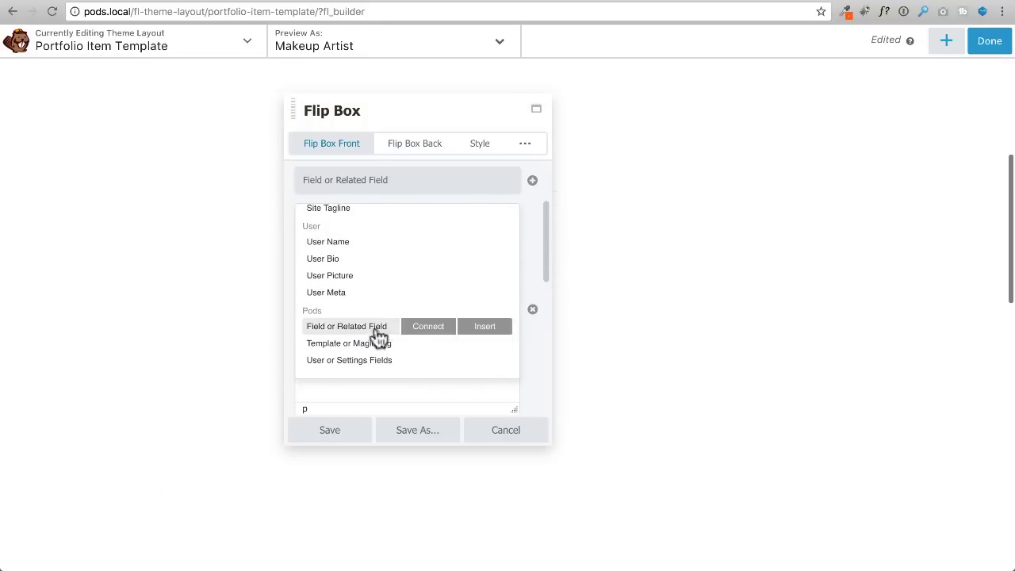
{"action": "left_click", "coordinate": [423, 329]}
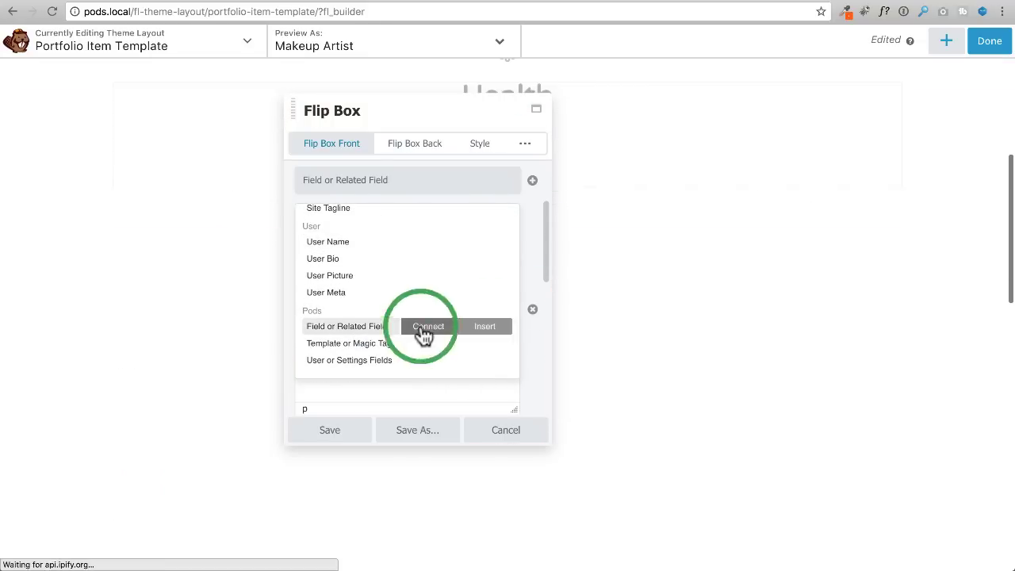
{"action": "left_click", "coordinate": [355, 191]}
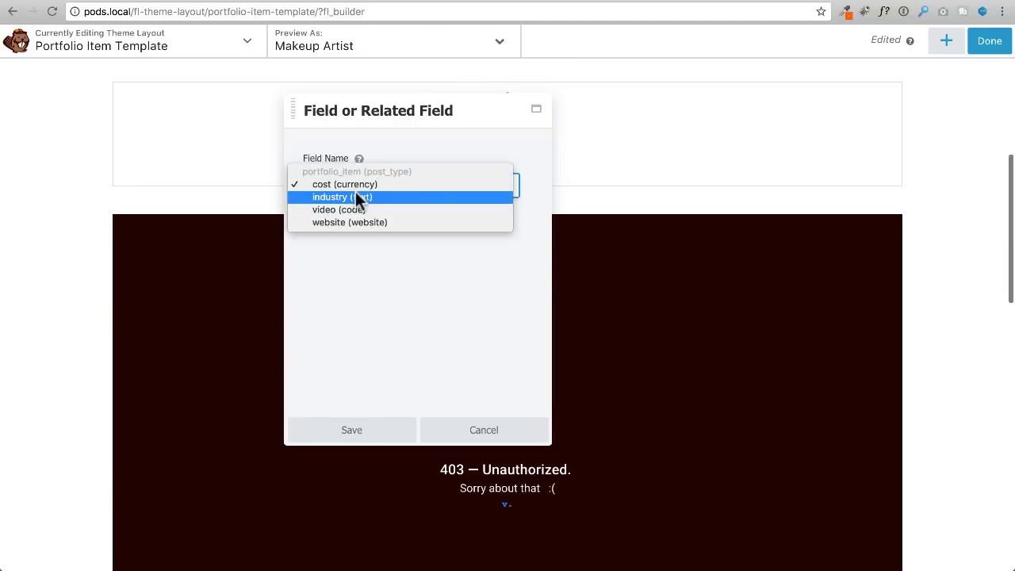
{"action": "left_click", "coordinate": [332, 184]}
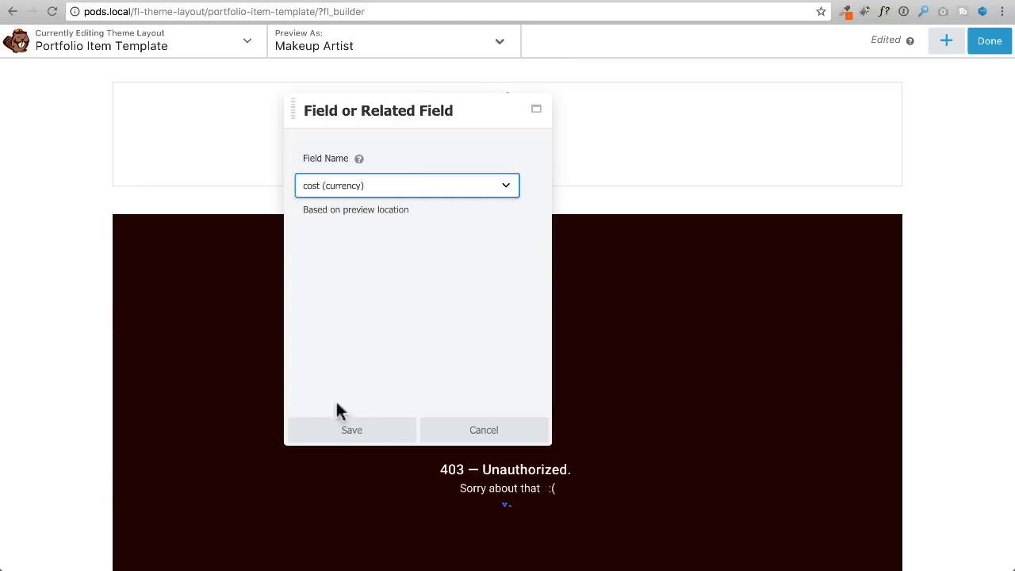
{"action": "left_click", "coordinate": [346, 430]}
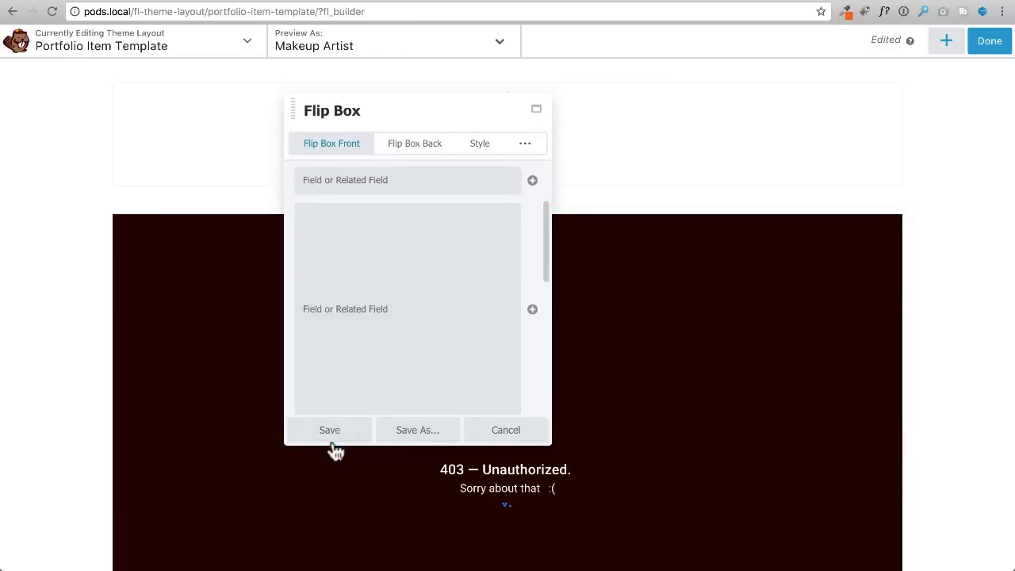
{"action": "left_click", "coordinate": [329, 437]}
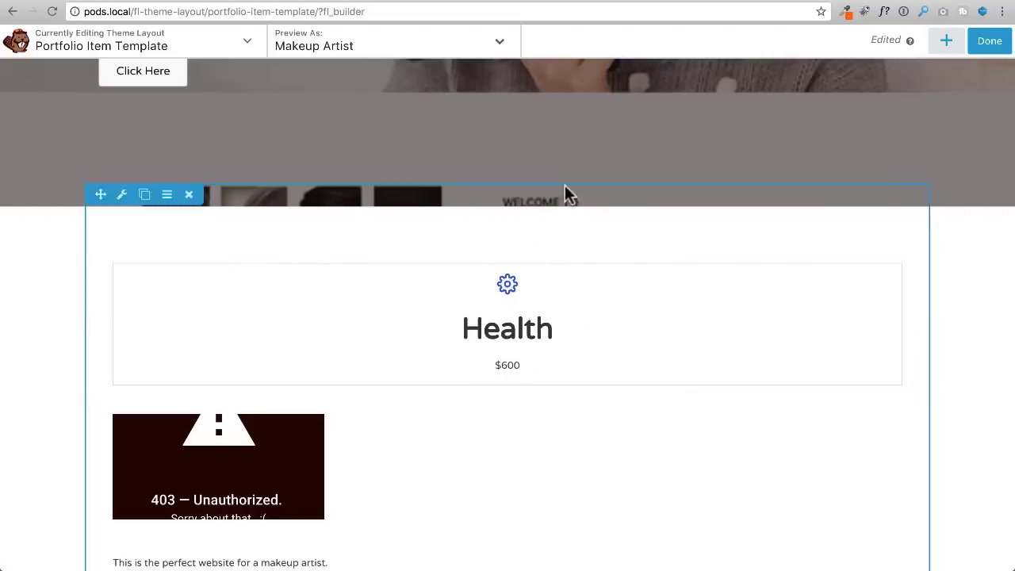
Review the updated layout with the Makeup Artist preview and publish the Portfolio Item Template
{"action": "scroll", "coordinate": [840, 147], "scroll_direction": "up", "scroll_amount": 1}
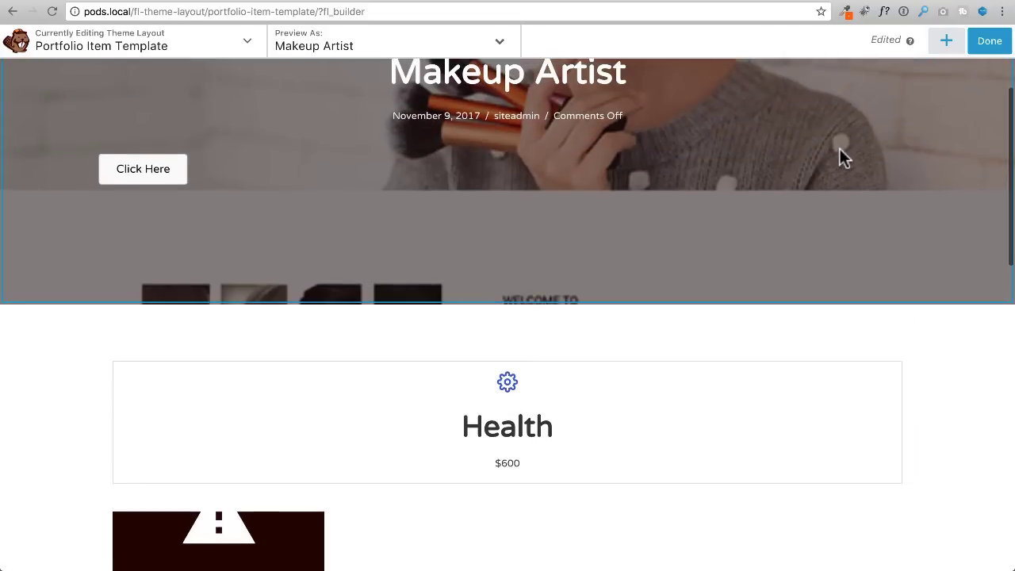
{"action": "scroll", "coordinate": [841, 147], "scroll_direction": "down", "scroll_amount": 5}
{"action": "scroll", "coordinate": [845, 155], "scroll_direction": "up", "scroll_amount": 2}
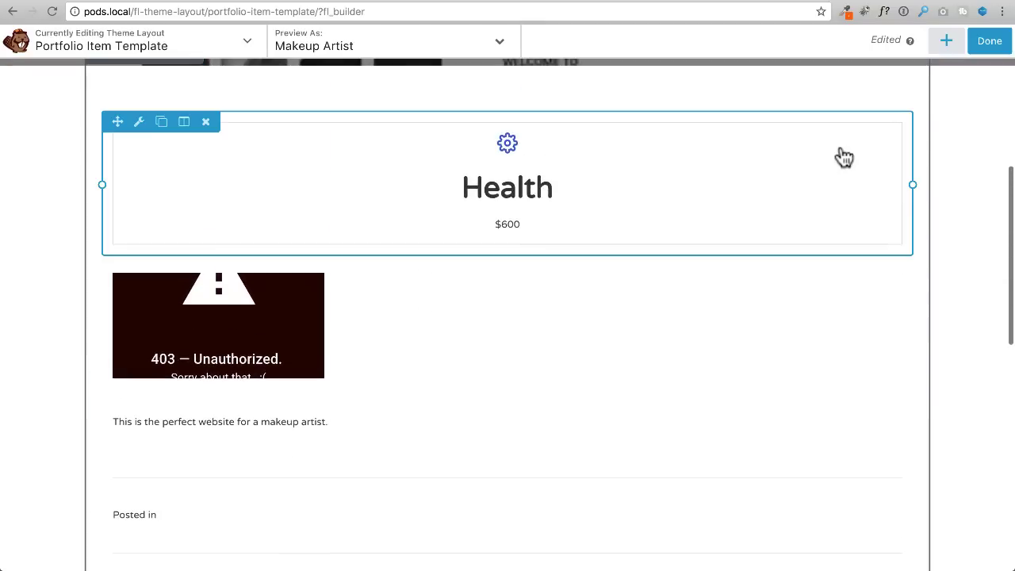
{"action": "scroll", "coordinate": [845, 156], "scroll_direction": "up", "scroll_amount": 3}
{"action": "scroll", "coordinate": [842, 153], "scroll_direction": "up", "scroll_amount": 3}
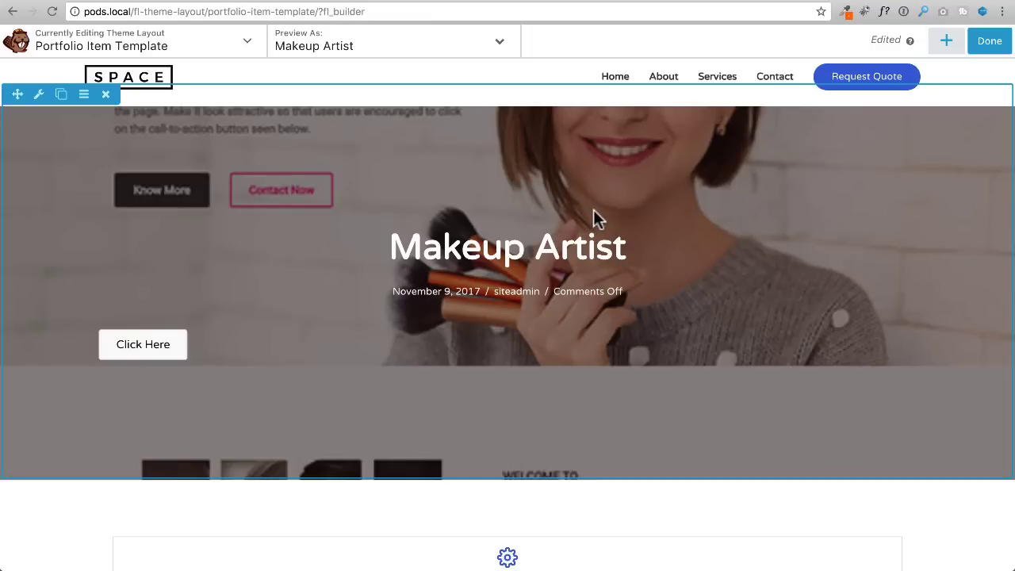
{"action": "scroll", "coordinate": [594, 219], "scroll_direction": "up", "scroll_amount": 1}
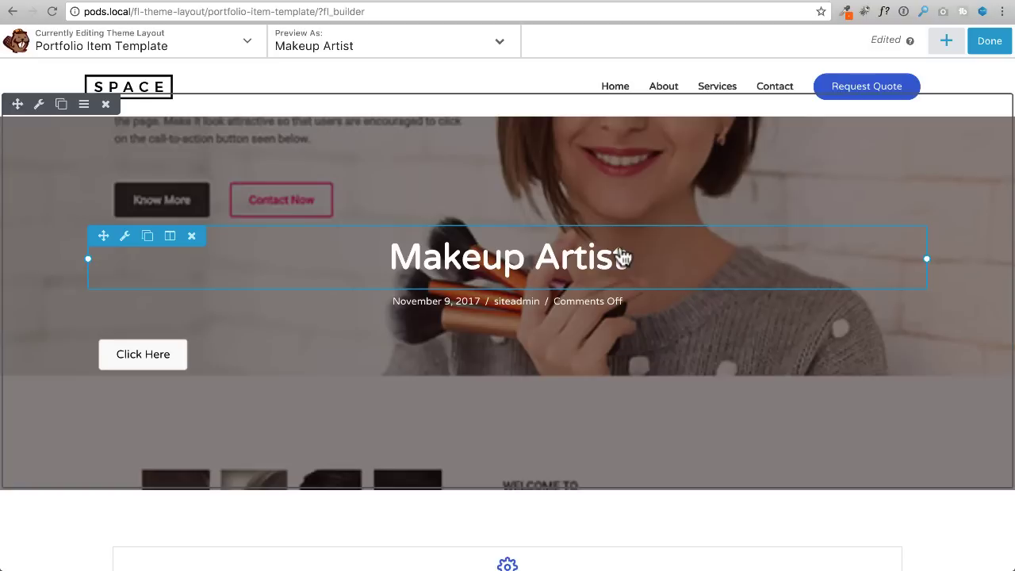
{"action": "left_click", "coordinate": [992, 45]}
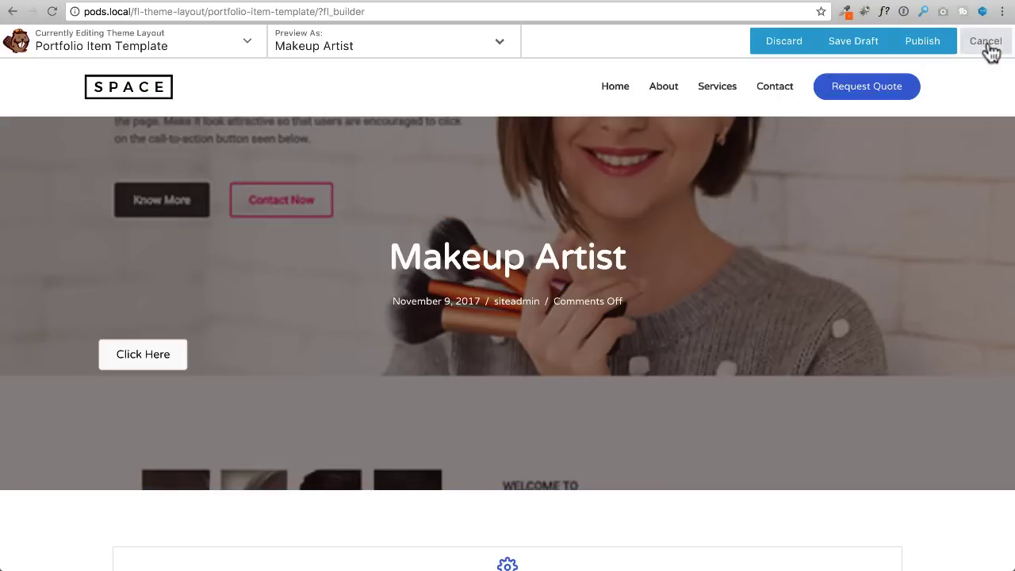
{"action": "left_click", "coordinate": [923, 40]}
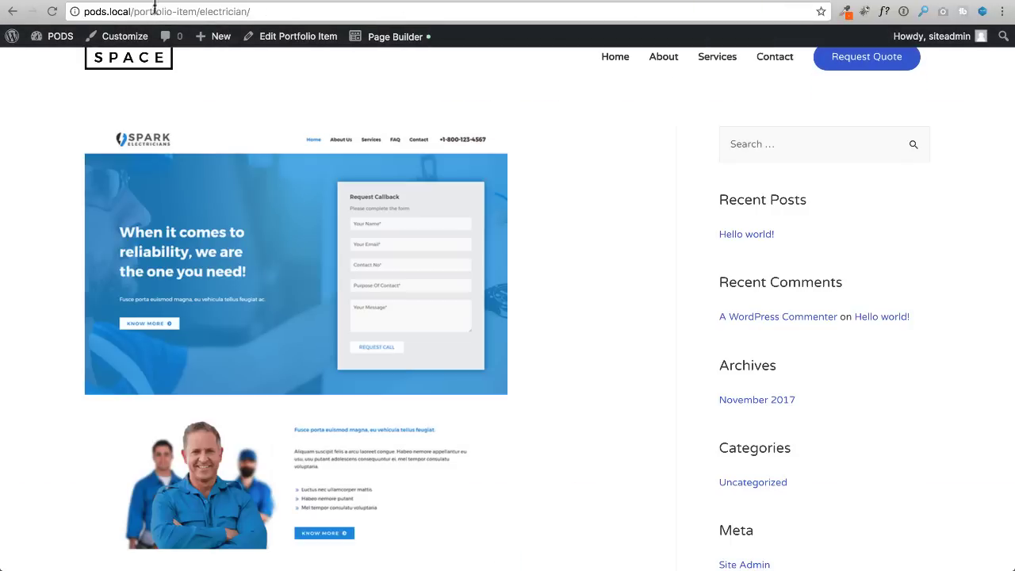
Reload the Electrician portfolio item page and check its title, button, Flip Box and video against the published template
{"action": "left_click", "coordinate": [52, 12]}
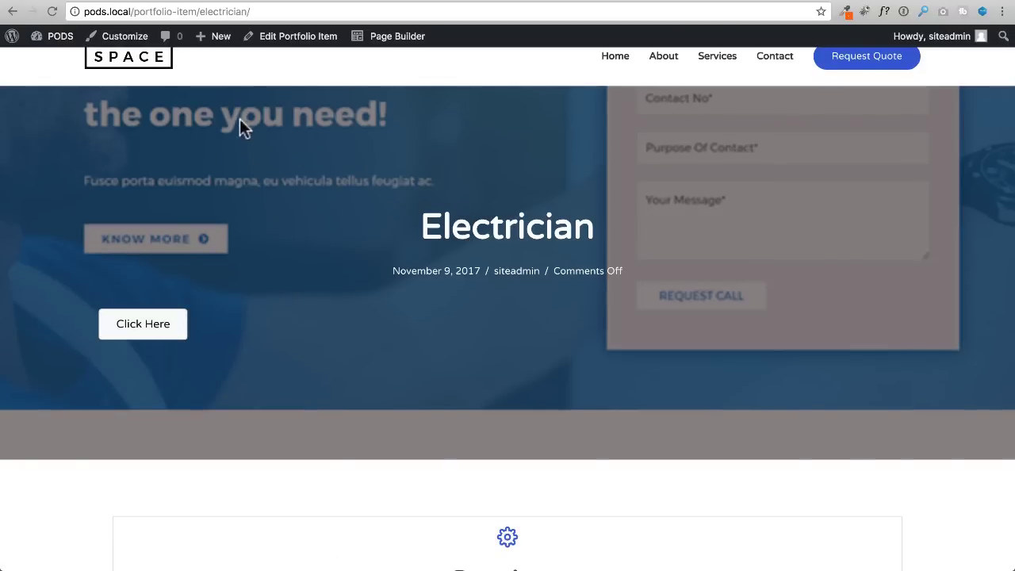
{"action": "scroll", "coordinate": [286, 319], "scroll_direction": "down", "scroll_amount": 5}
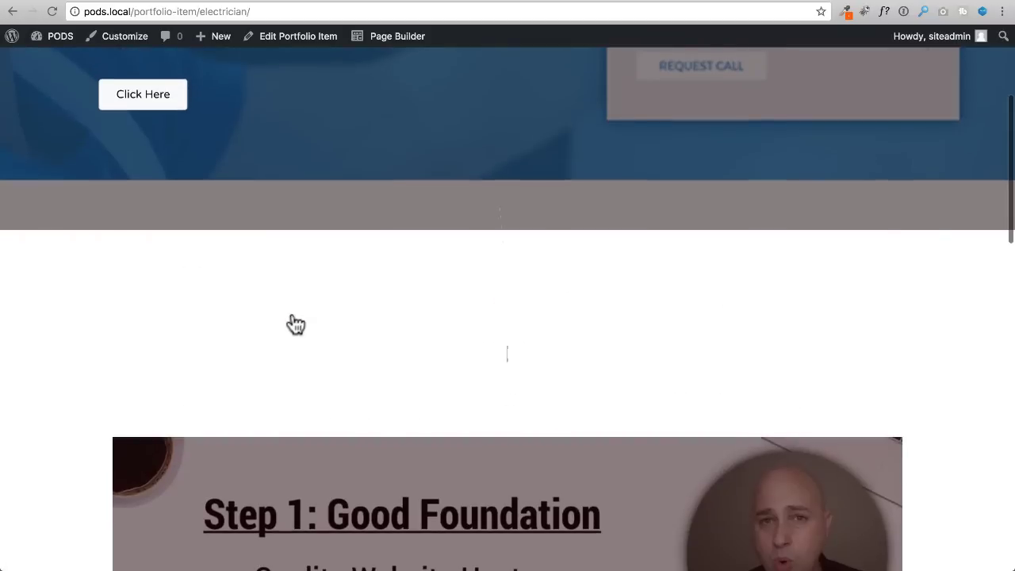
{"action": "scroll", "coordinate": [469, 456], "scroll_direction": "down", "scroll_amount": 5}
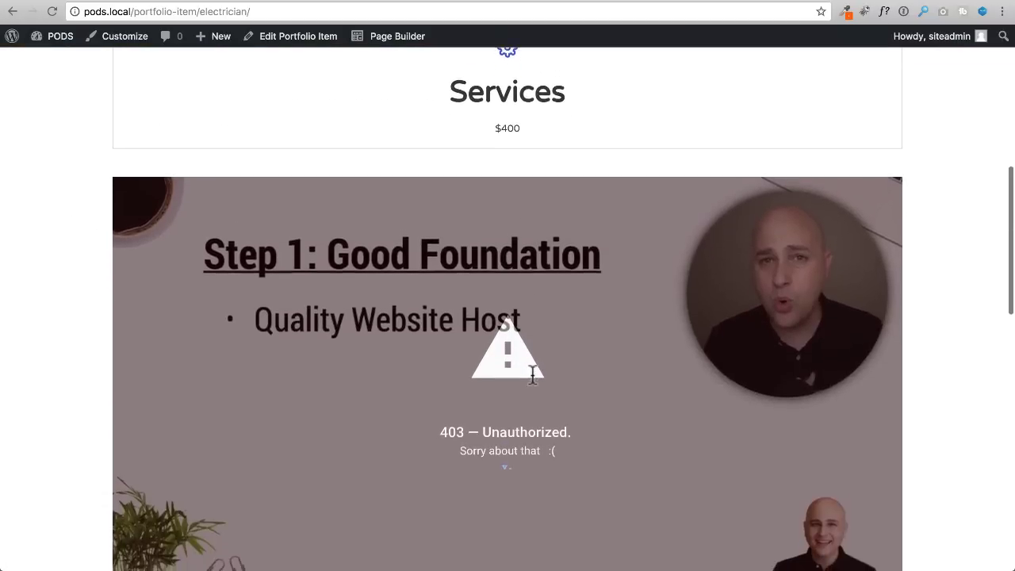
{"action": "scroll", "coordinate": [534, 376], "scroll_direction": "down", "scroll_amount": 5}
{"action": "scroll", "coordinate": [532, 374], "scroll_direction": "up", "scroll_amount": 15}
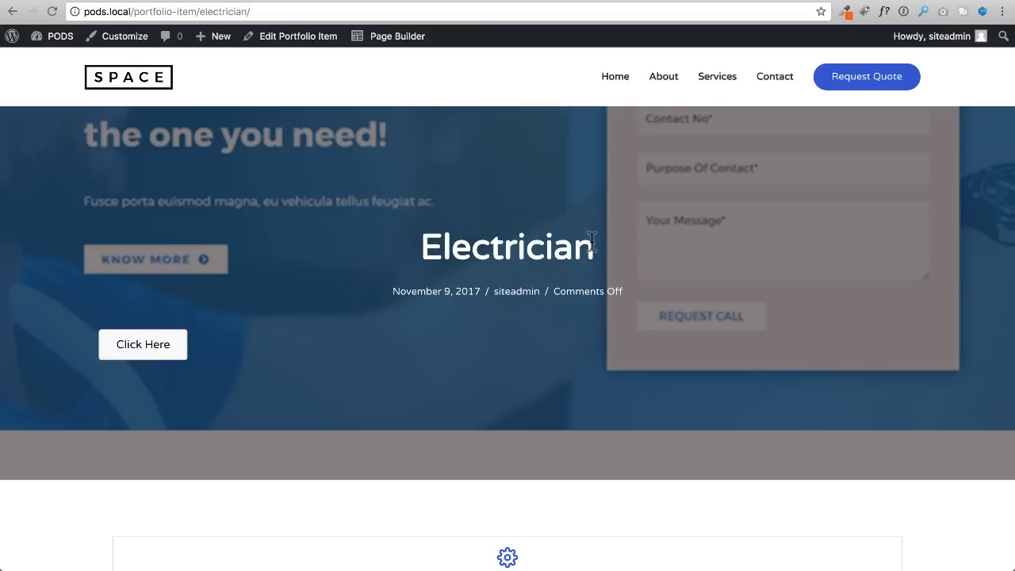
{"action": "left_click_drag", "start_coordinate": [592, 241], "coordinate": [407, 248]}
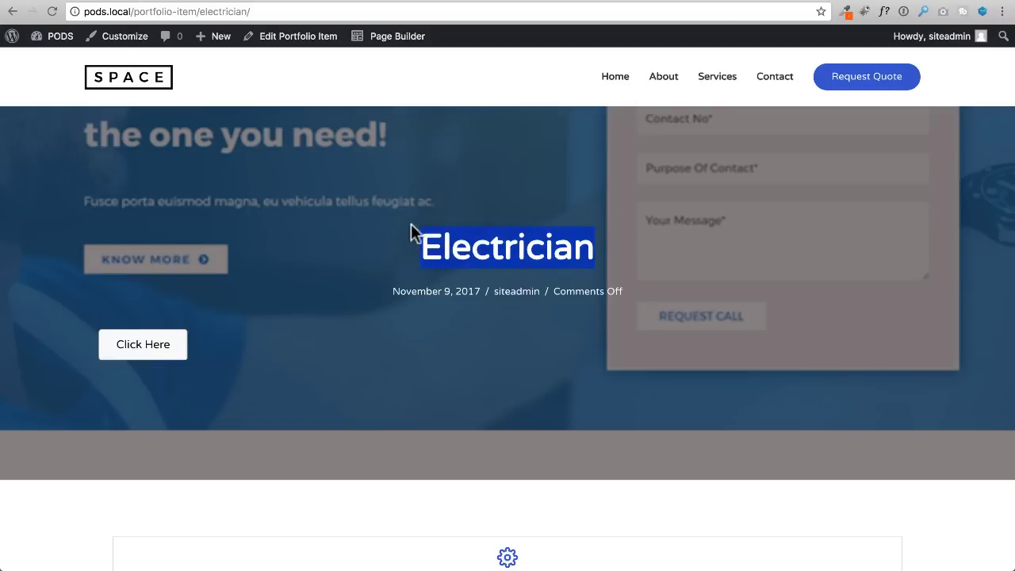
Switch back to the Pods Admin edit screen and view the fields of the portfolio_item pod
{"action": "left_click", "coordinate": [695, 1]}
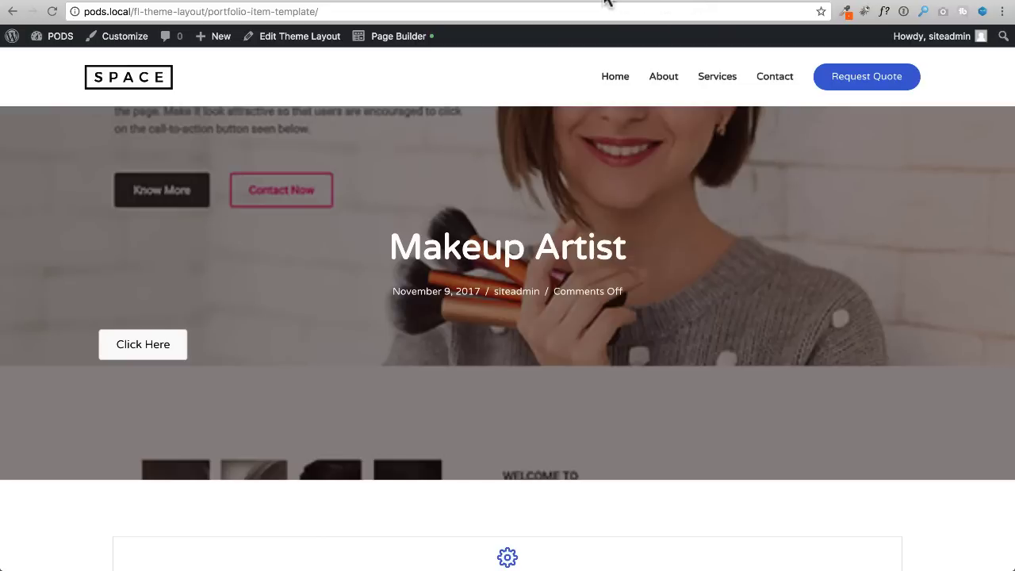
{"action": "left_click", "coordinate": [580, 2]}
{"action": "left_click", "coordinate": [32, 270]}
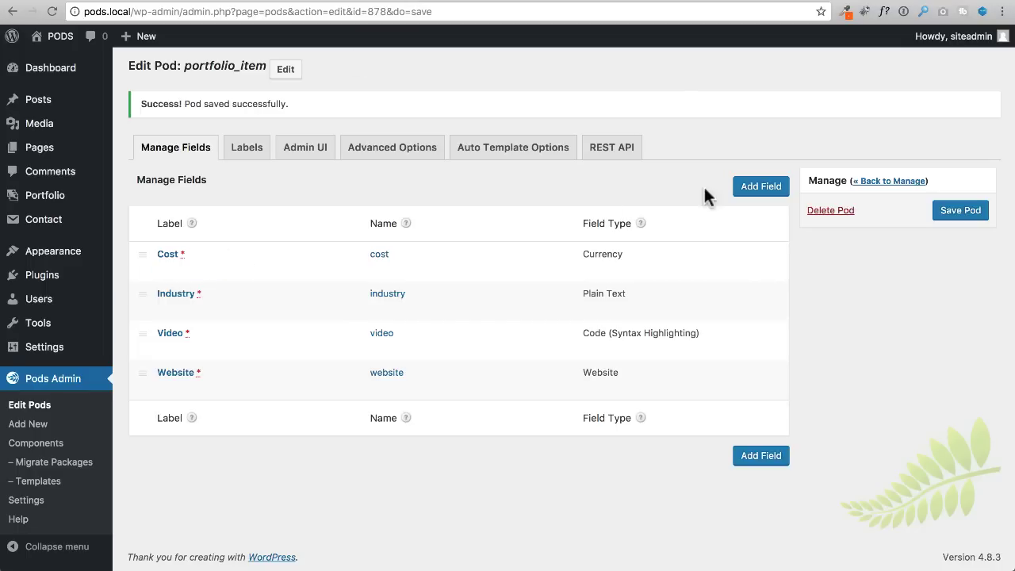
Start a new portfolio_item pod field of type File / Image / Video and set its upload limit to Multiple Files
{"action": "left_click", "coordinate": [746, 191]}
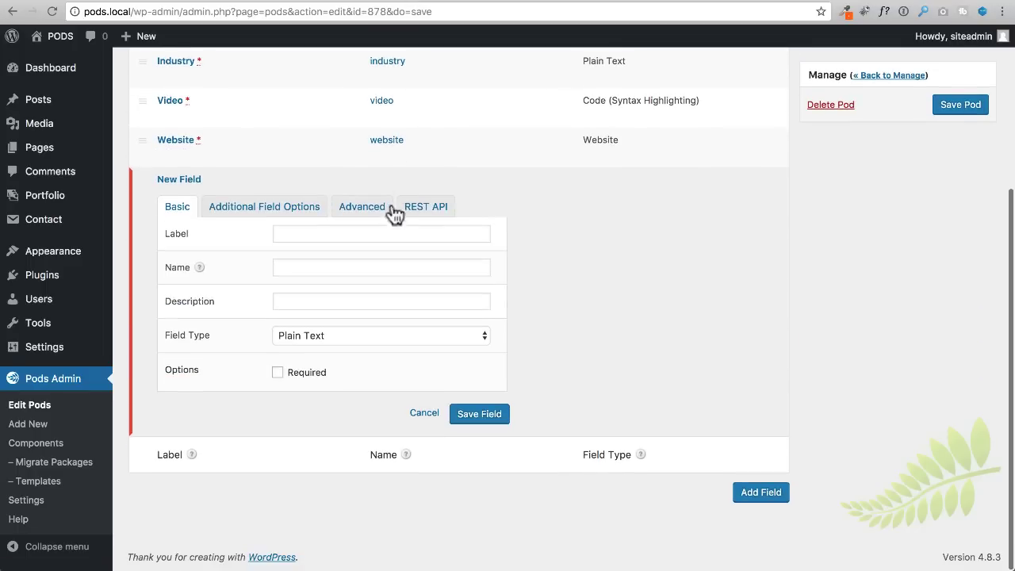
{"action": "left_click", "coordinate": [336, 336]}
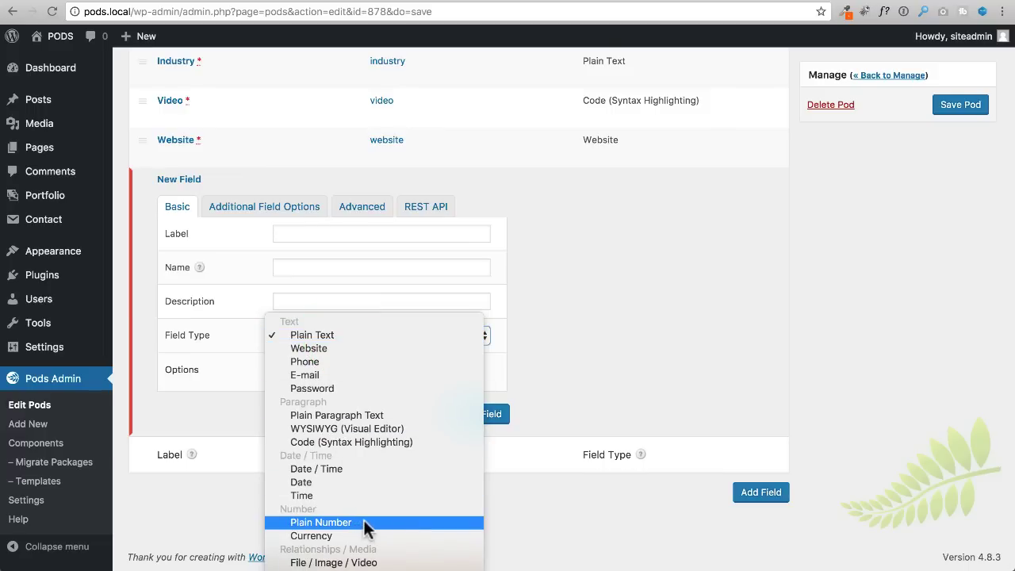
{"action": "left_click", "coordinate": [364, 562]}
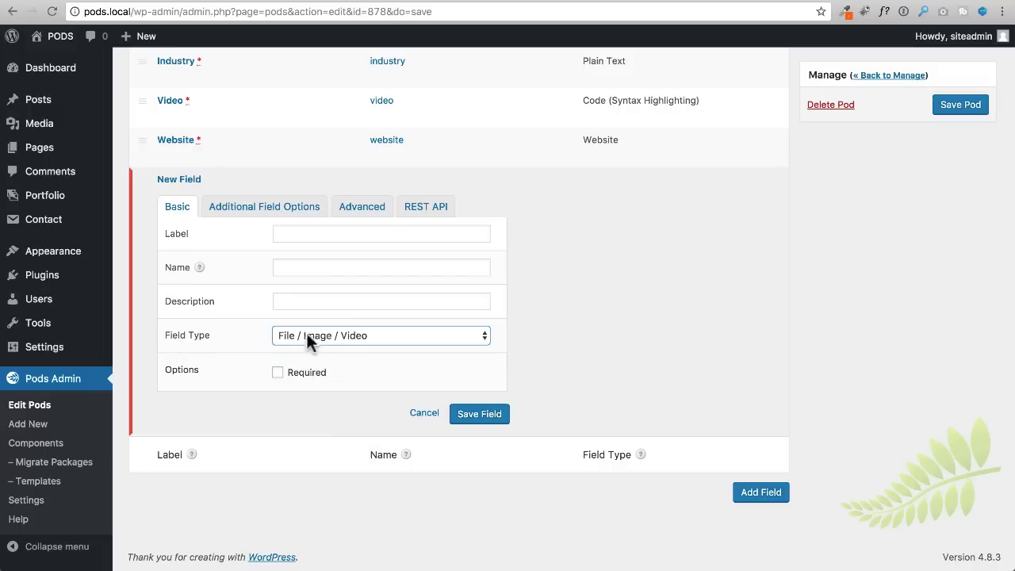
{"action": "left_click", "coordinate": [272, 209]}
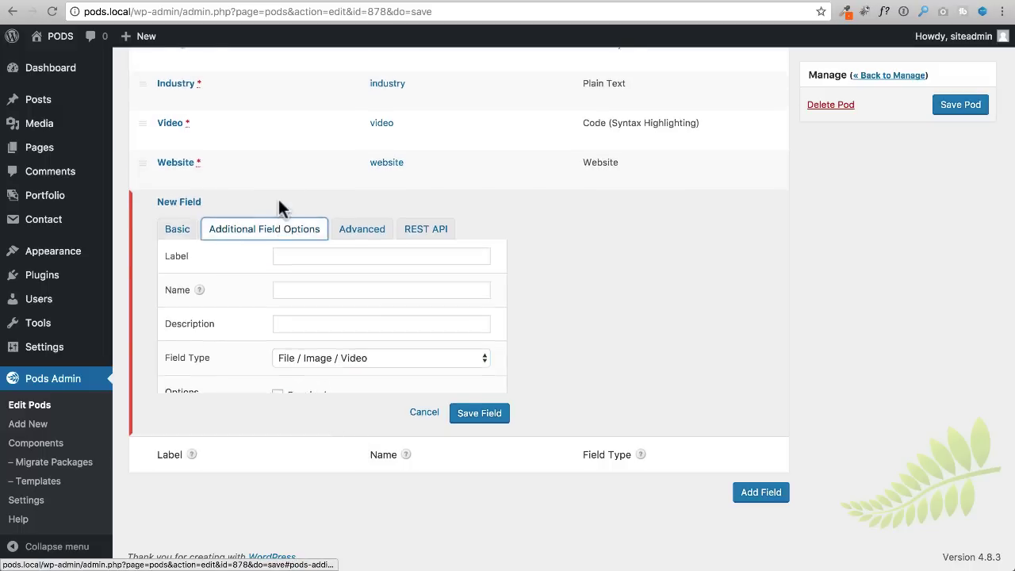
{"action": "scroll", "coordinate": [275, 211], "scroll_direction": "down", "scroll_amount": 5}
{"action": "scroll", "coordinate": [246, 278], "scroll_direction": "up", "scroll_amount": 2}
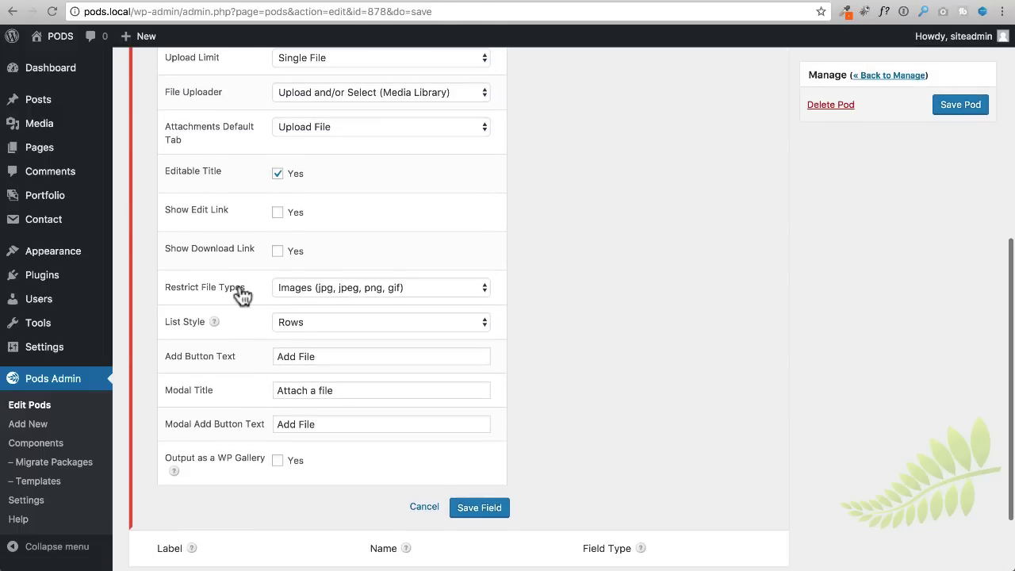
{"action": "scroll", "coordinate": [241, 295], "scroll_direction": "up", "scroll_amount": 1}
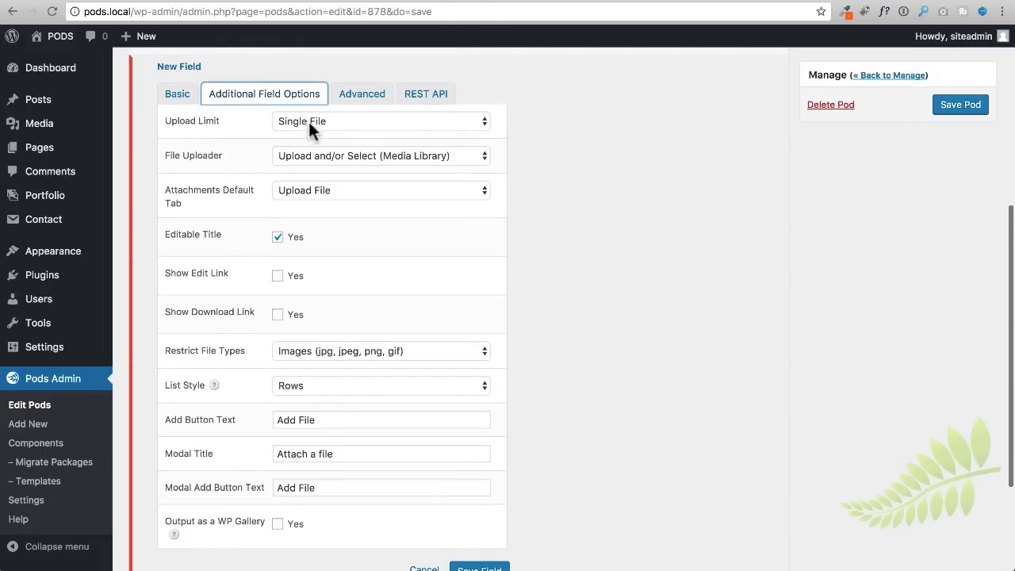
{"action": "left_click", "coordinate": [341, 119]}
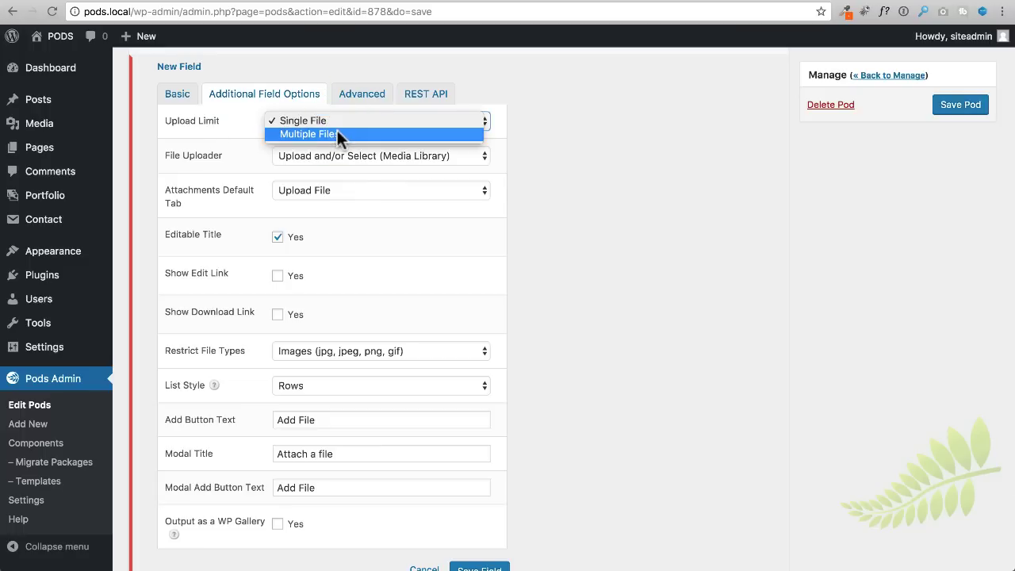
{"action": "left_click", "coordinate": [337, 134]}
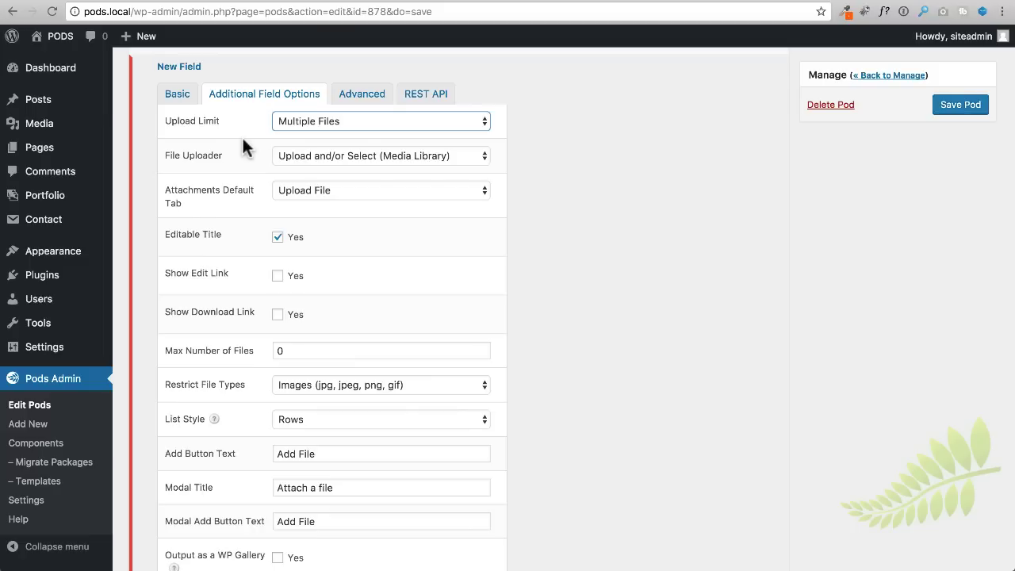
{"action": "scroll", "coordinate": [554, 237], "scroll_direction": "up", "scroll_amount": 2}
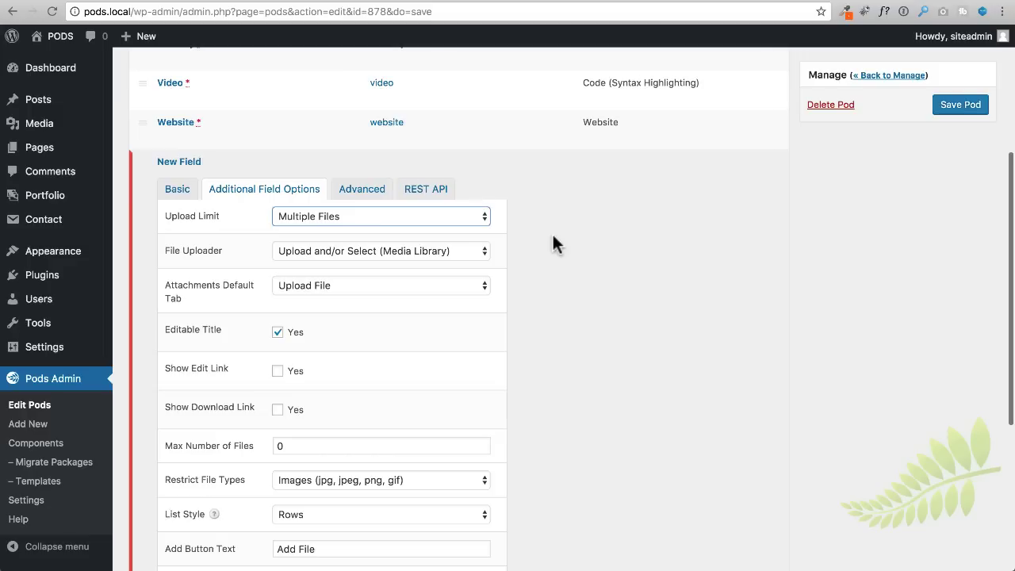
{"action": "scroll", "coordinate": [554, 237], "scroll_direction": "up", "scroll_amount": 3}
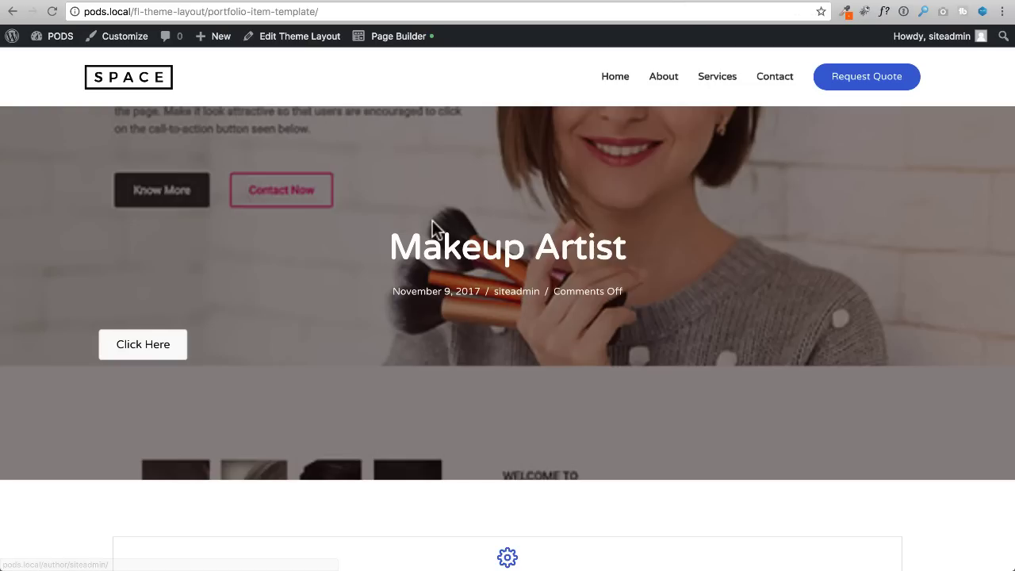
{"action": "left_click_drag", "start_coordinate": [394, 246], "coordinate": [670, 245]}
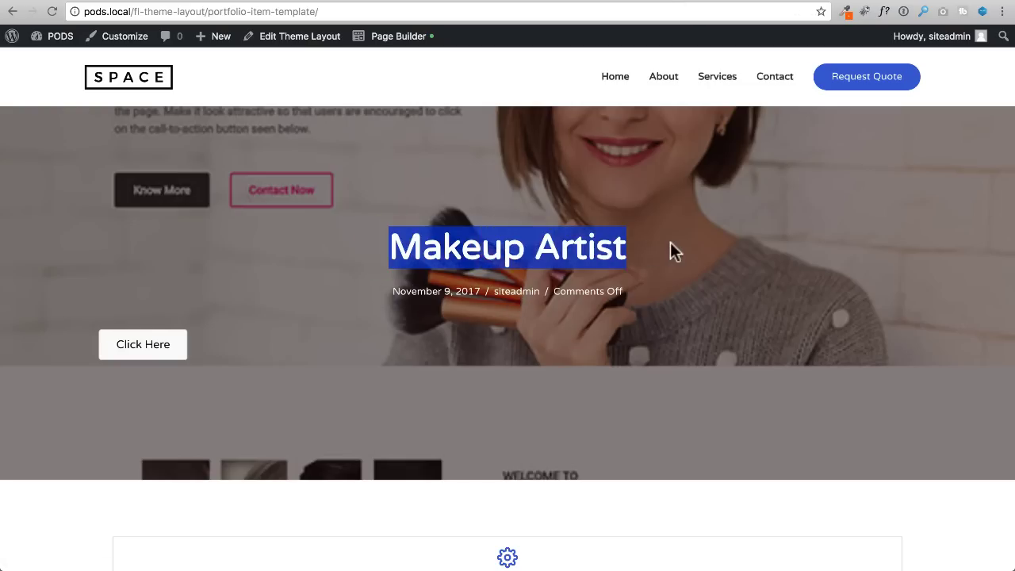
{"action": "left_click", "coordinate": [460, 218]}
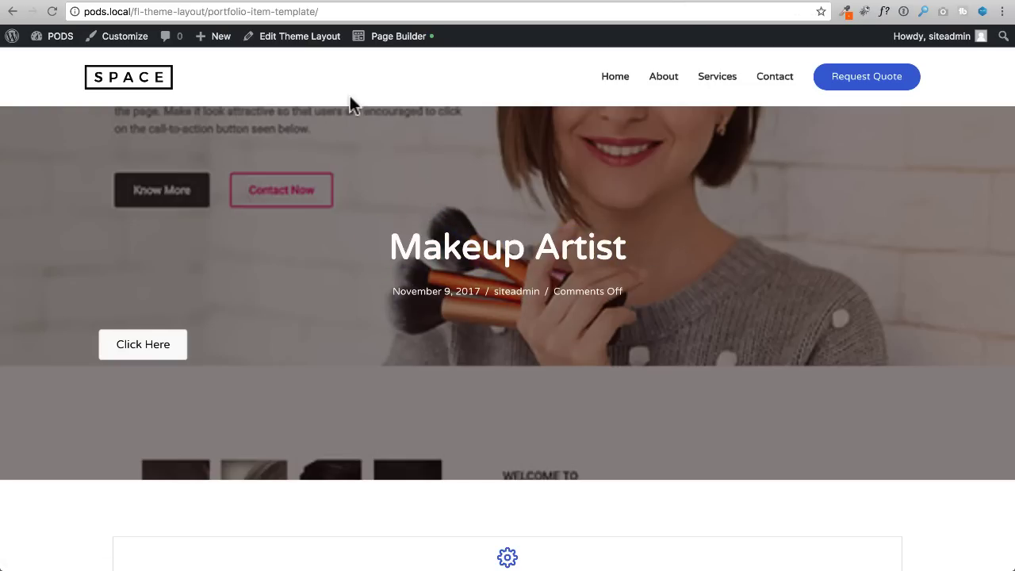
Shorten the Electrician page's address to pods.local/portfolio to view the portfolio archive page
{"action": "left_click", "coordinate": [178, 11]}
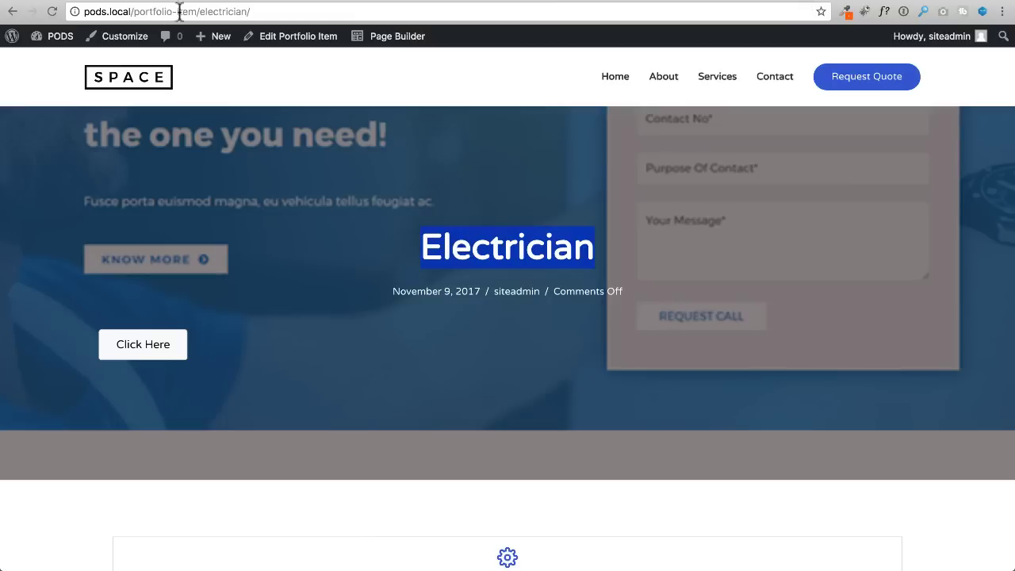
{"action": "left_click_drag", "start_coordinate": [172, 11], "coordinate": [249, 11]}
{"action": "type", "text": "="}
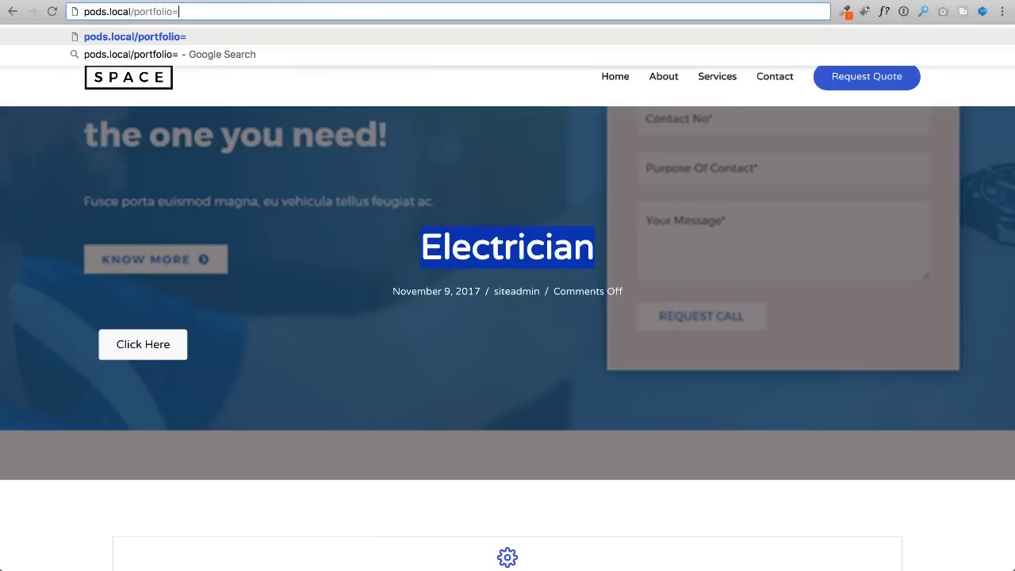
{"action": "key", "text": "Return"}
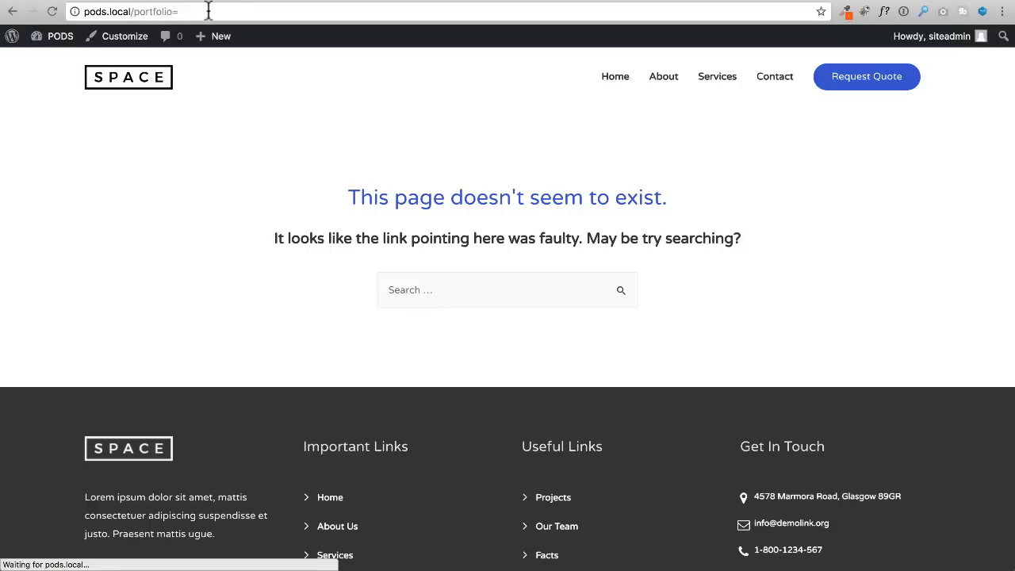
{"action": "left_click", "coordinate": [209, 11]}
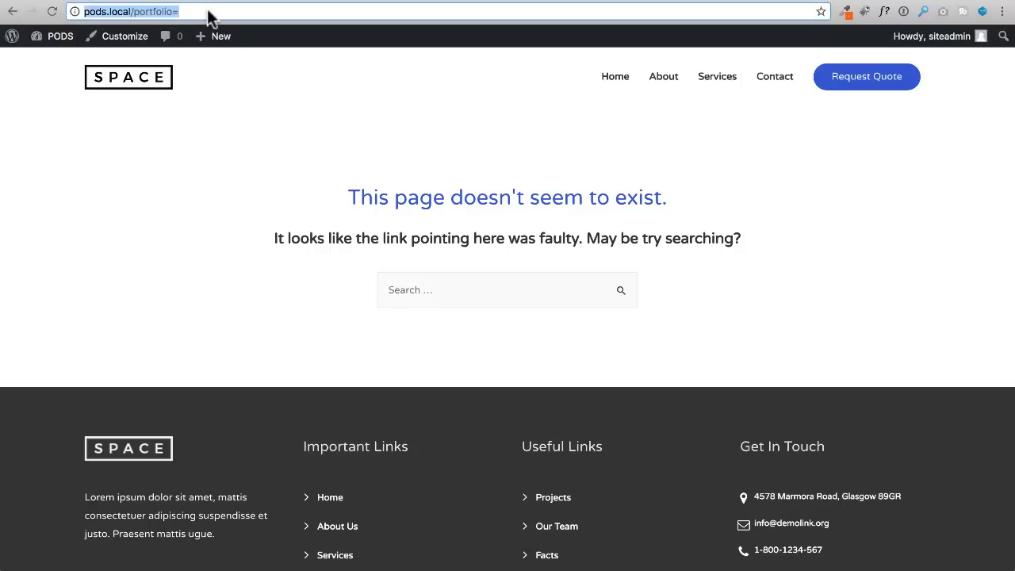
{"action": "left_click", "coordinate": [209, 11]}
{"action": "key", "text": "BackSpace"}
{"action": "key", "text": "Return"}
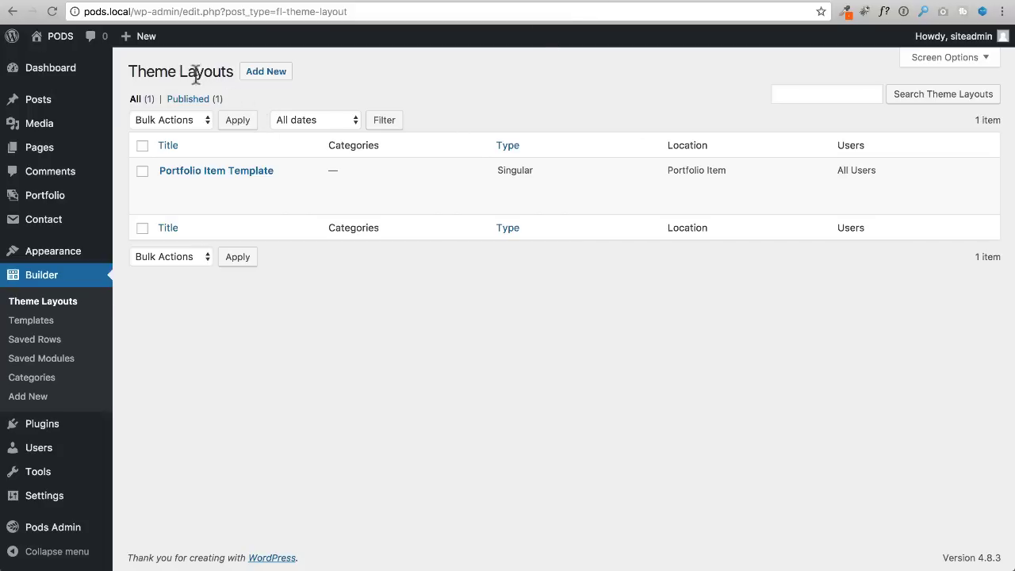
Add a new Theme Layout titled Portfolio Index Page with the Archive layout
{"action": "left_click", "coordinate": [275, 73]}
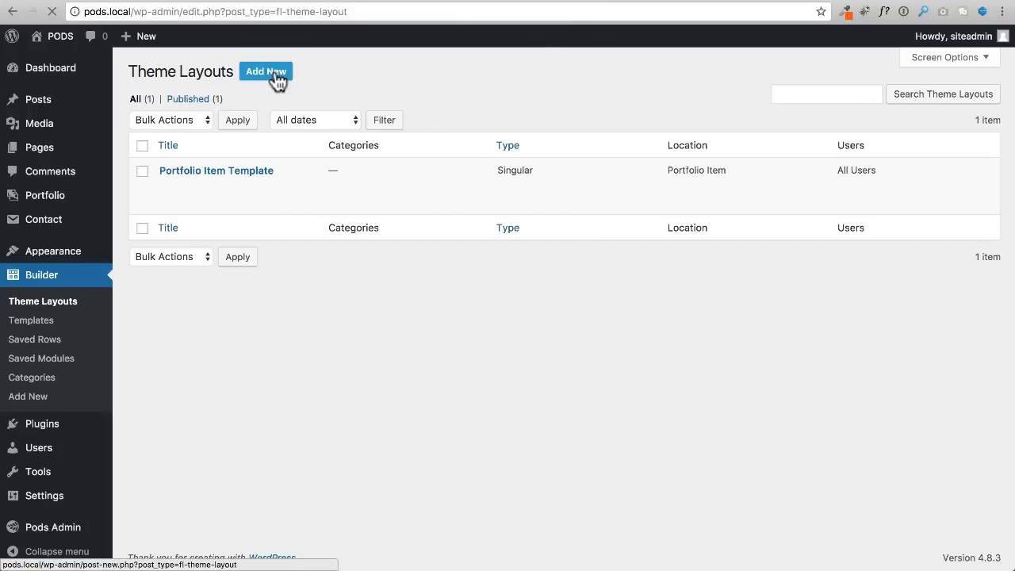
{"action": "left_click", "coordinate": [388, 132]}
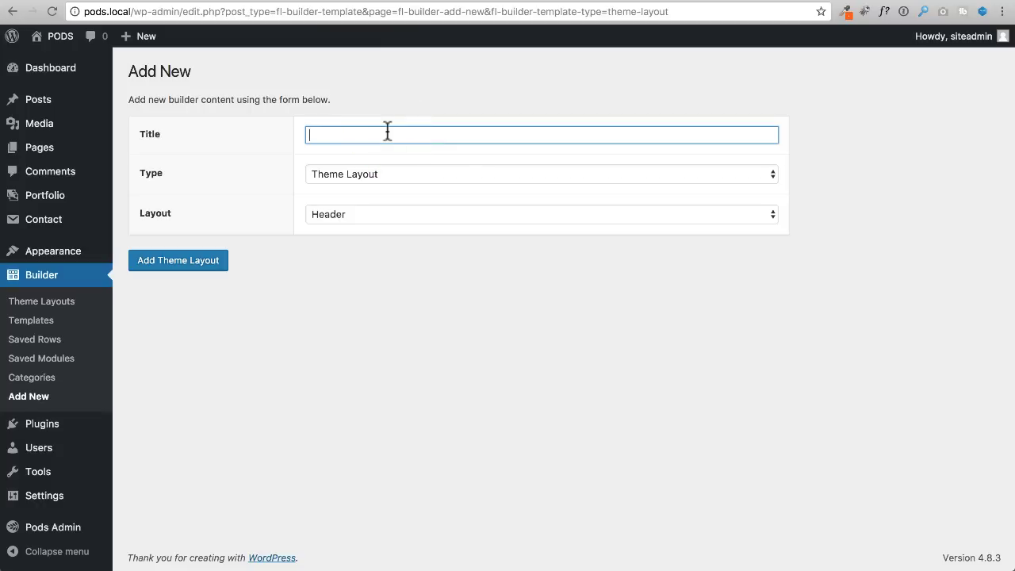
{"action": "type", "text": "Portfolio Index Page"}
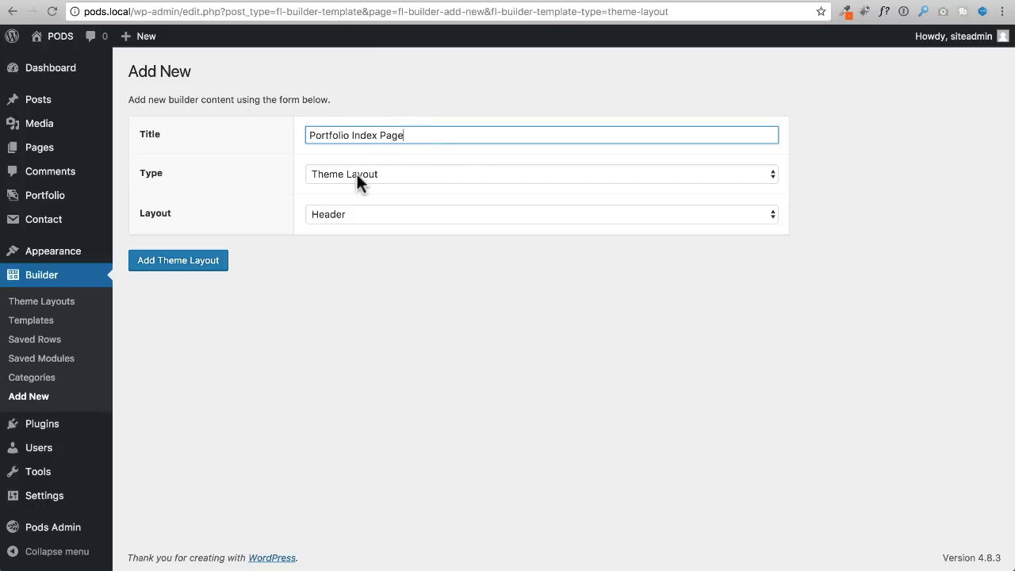
{"action": "left_click", "coordinate": [357, 174]}
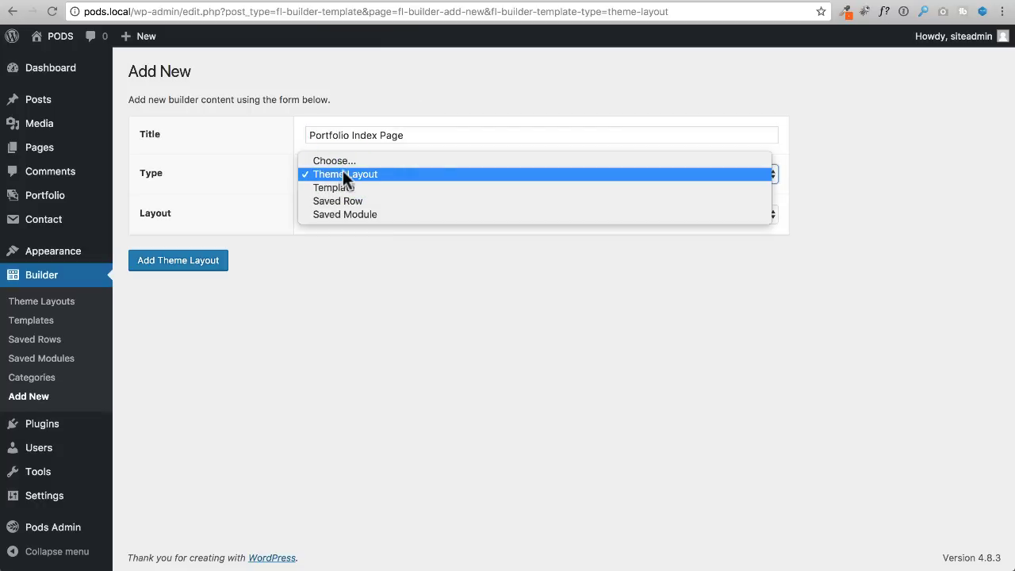
{"action": "left_click", "coordinate": [343, 174]}
{"action": "left_click", "coordinate": [318, 215]}
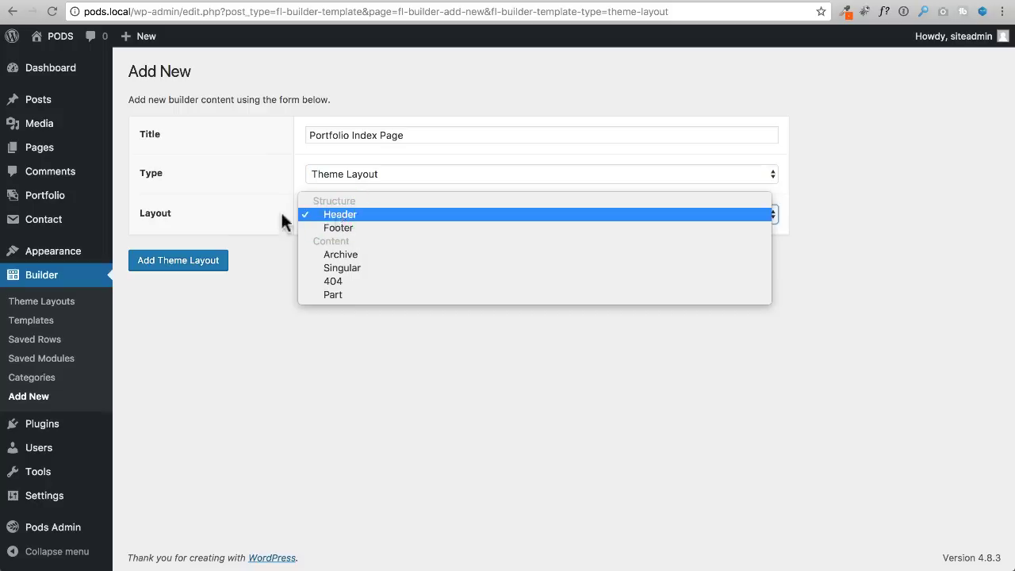
{"action": "left_click", "coordinate": [359, 253]}
{"action": "left_click", "coordinate": [176, 262]}
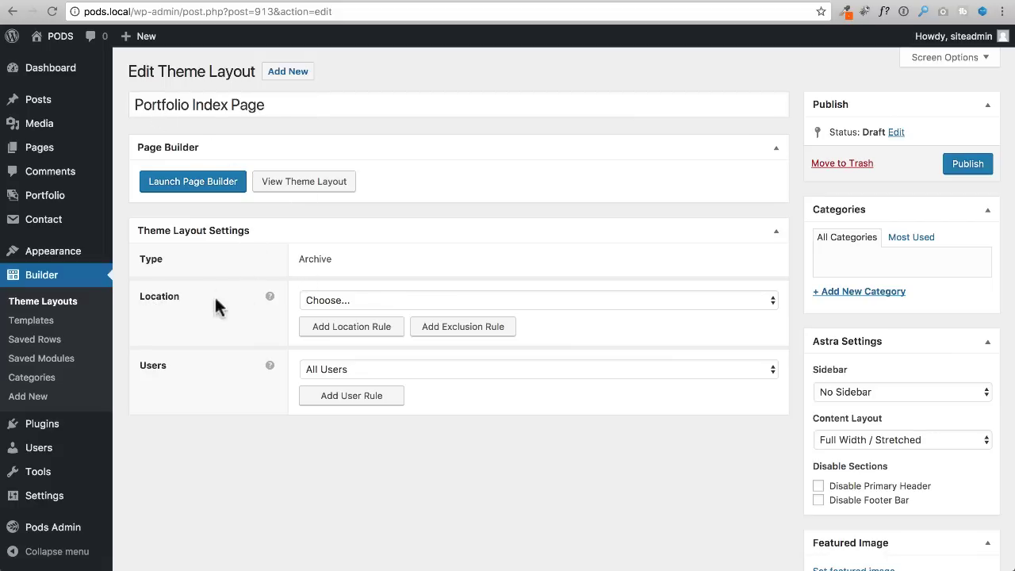
Set the Portfolio Index Page layout's location to Portfolio Item Archive and publish it
{"action": "left_click", "coordinate": [348, 299]}
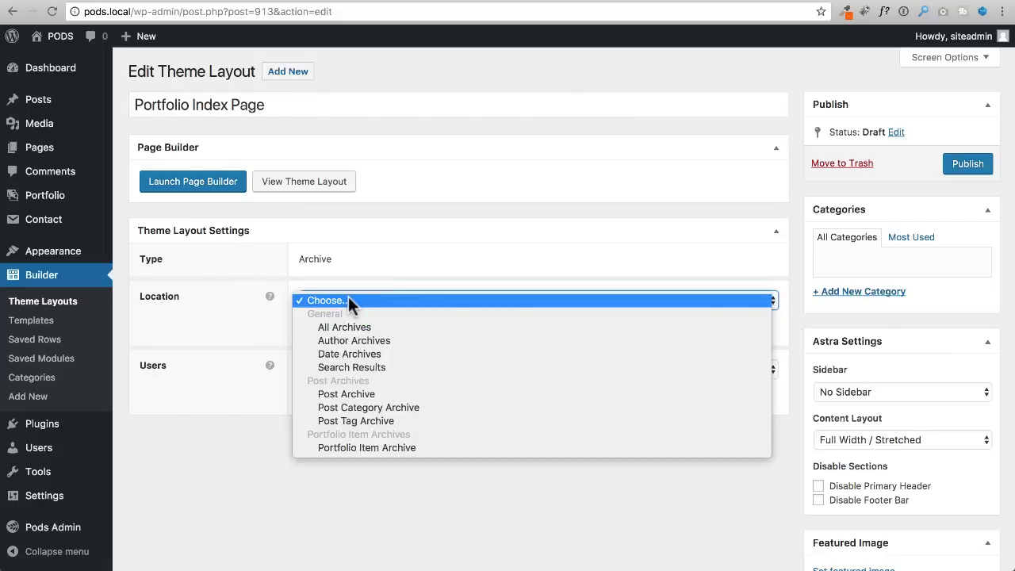
{"action": "left_click", "coordinate": [381, 449]}
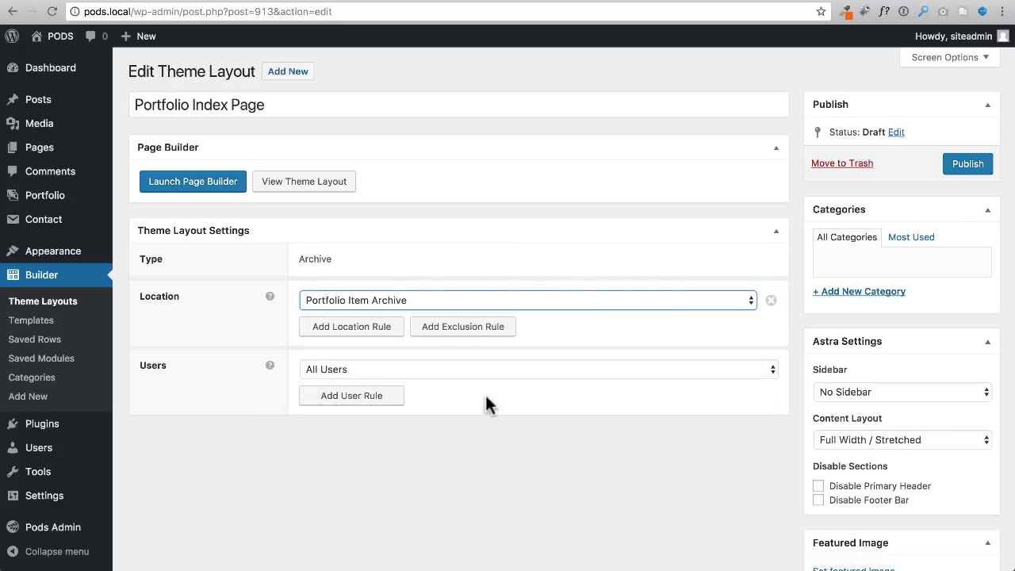
{"action": "left_click", "coordinate": [968, 167]}
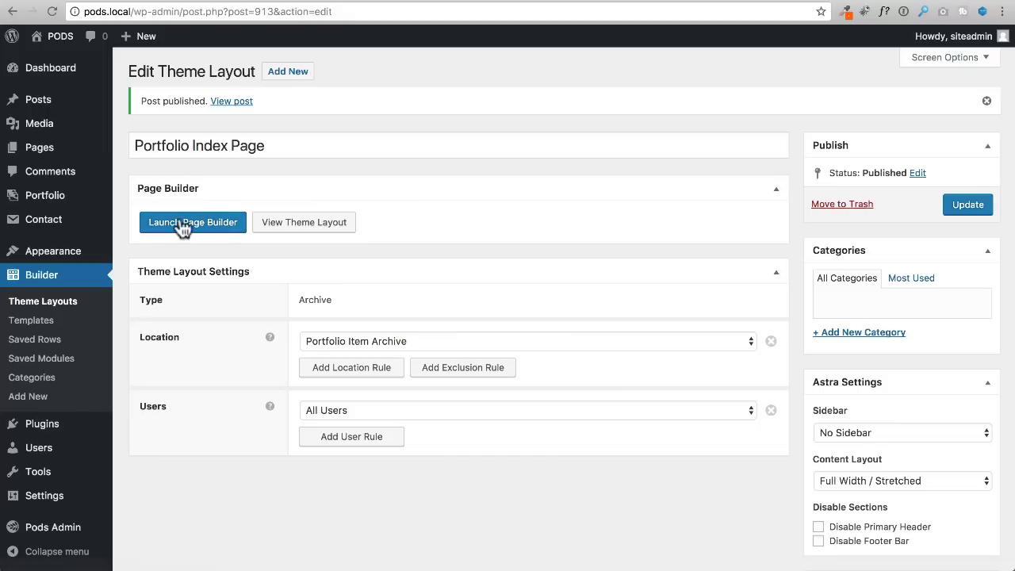
Launch the page builder for Portfolio Index Page and examine the default archive heading and list of portfolio items
{"action": "left_click", "coordinate": [185, 229]}
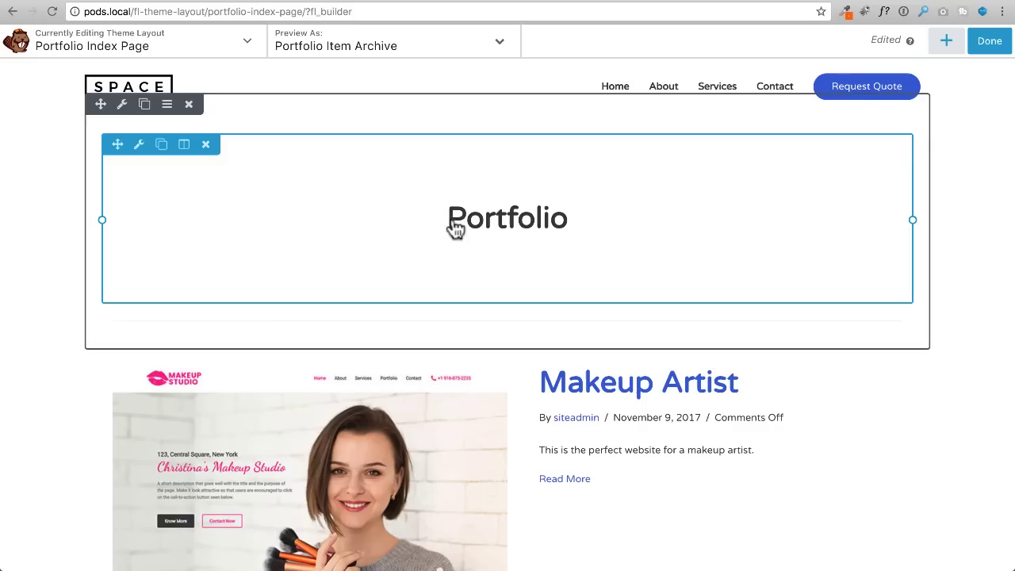
{"action": "scroll", "coordinate": [315, 247], "scroll_direction": "down", "scroll_amount": 5}
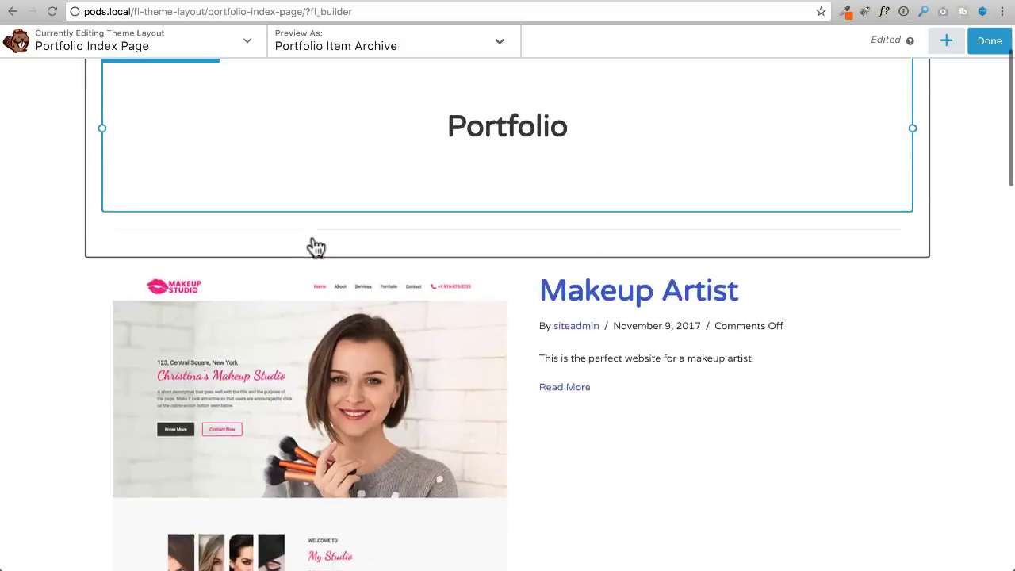
{"action": "scroll", "coordinate": [337, 272], "scroll_direction": "down", "scroll_amount": 11}
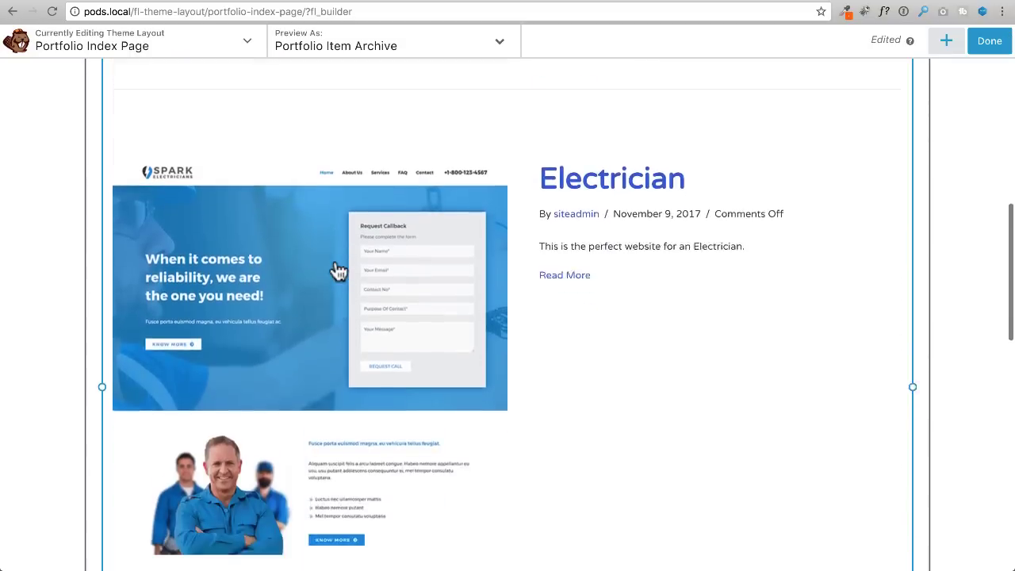
{"action": "scroll", "coordinate": [337, 272], "scroll_direction": "up", "scroll_amount": 2}
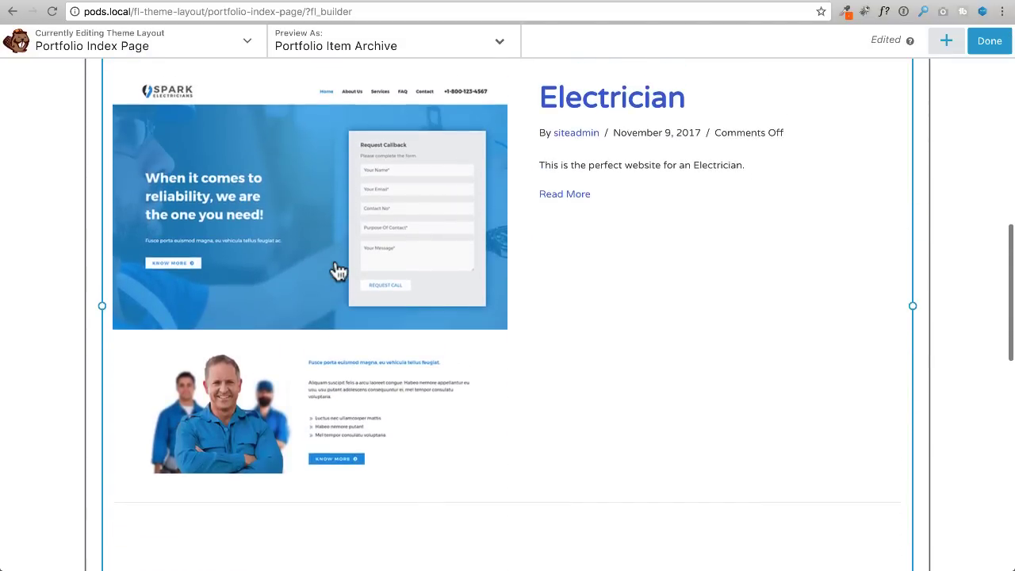
{"action": "scroll", "coordinate": [337, 272], "scroll_direction": "down", "scroll_amount": 7}
{"action": "scroll", "coordinate": [338, 272], "scroll_direction": "down", "scroll_amount": 9}
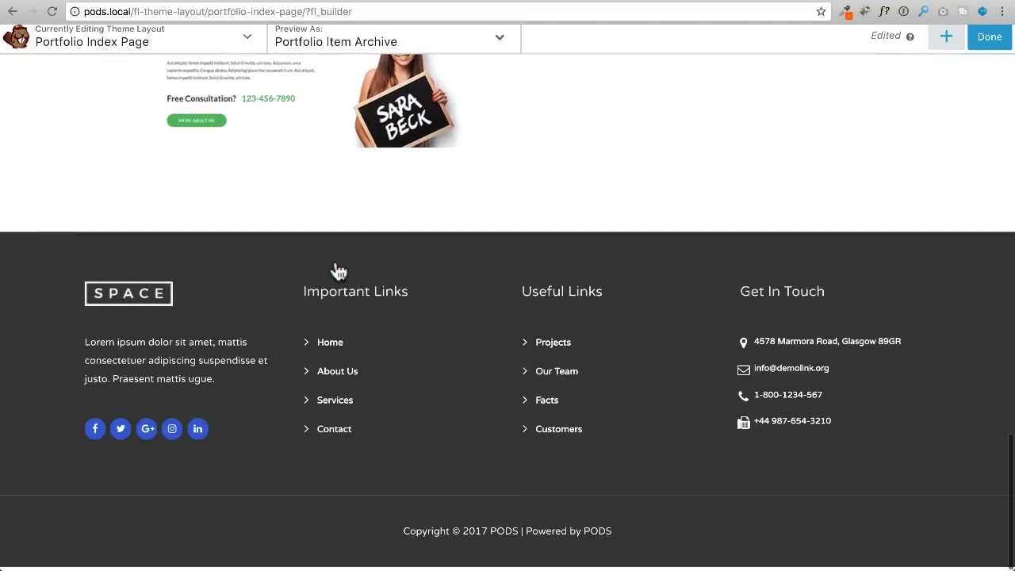
{"action": "scroll", "coordinate": [337, 272], "scroll_direction": "up", "scroll_amount": 18}
{"action": "scroll", "coordinate": [337, 272], "scroll_direction": "up", "scroll_amount": 10}
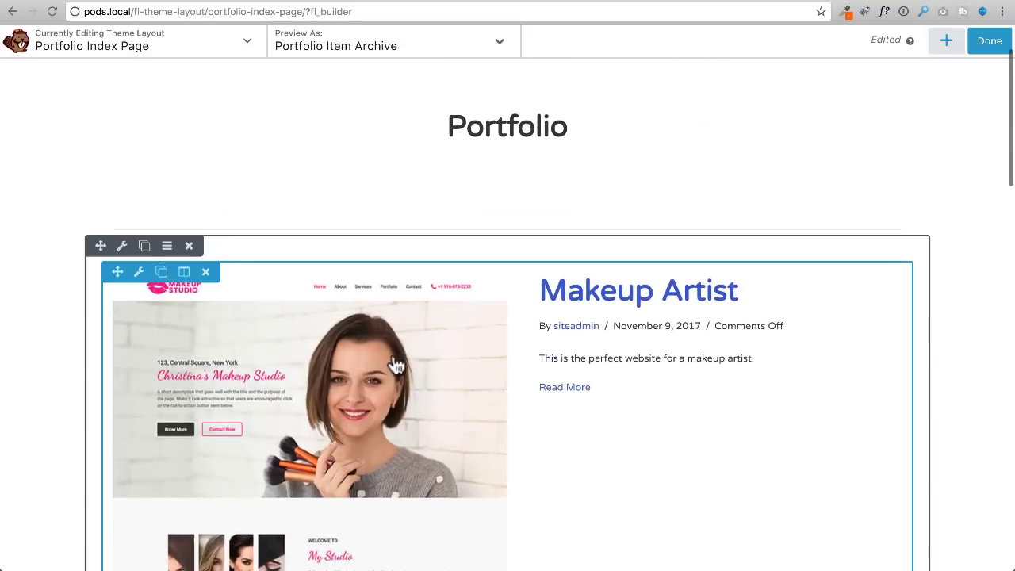
Change the Posts module's layout to Gallery on the Portfolio Index Page
{"action": "left_click", "coordinate": [398, 357]}
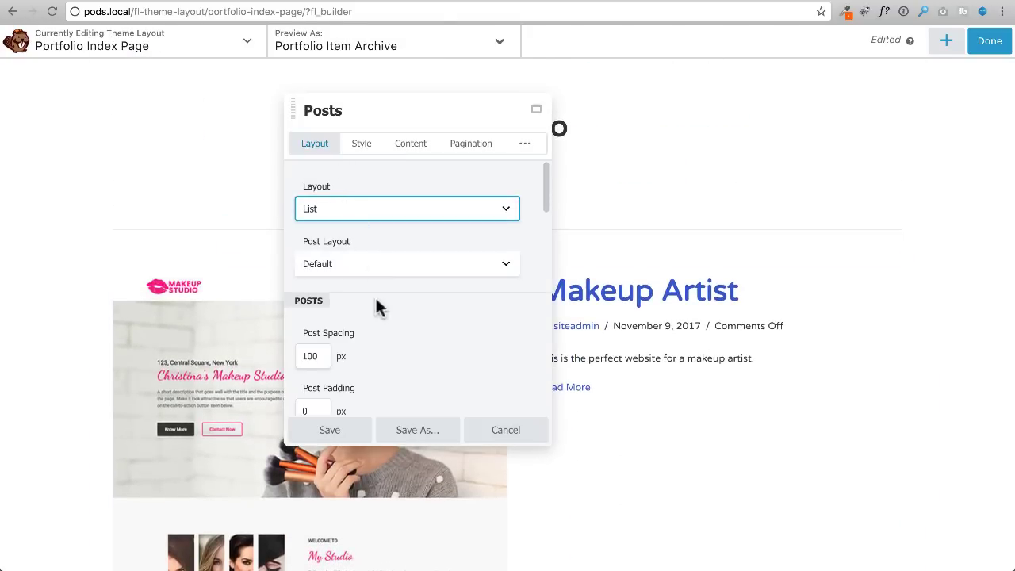
{"action": "left_click", "coordinate": [338, 207]}
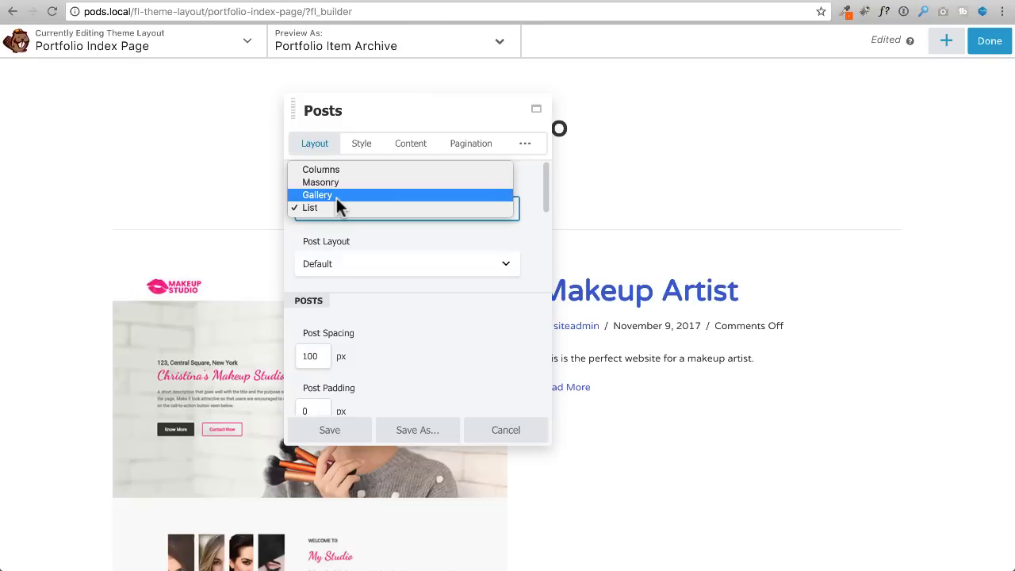
{"action": "left_click", "coordinate": [333, 196]}
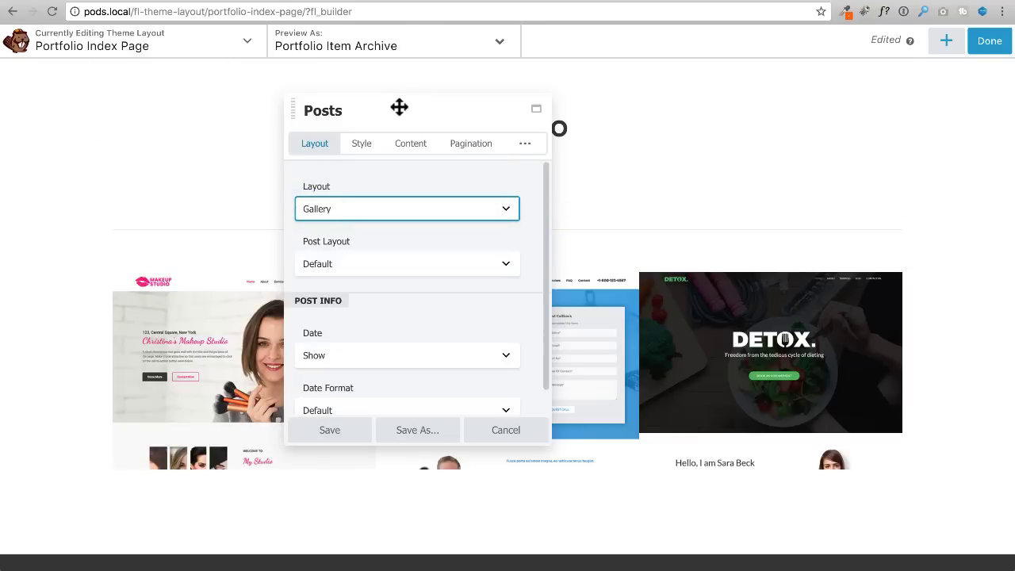
Switch the Posts module to the Masonry layout with the Default post layout, save the module and publish the archive layout
{"action": "left_click_drag", "start_coordinate": [399, 108], "coordinate": [674, 85]}
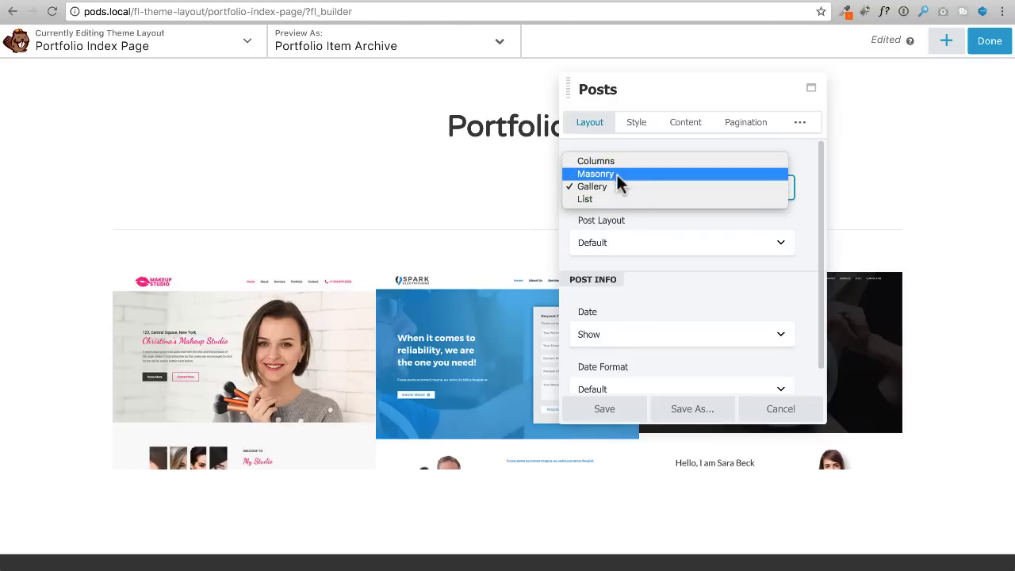
{"action": "left_click", "coordinate": [617, 174]}
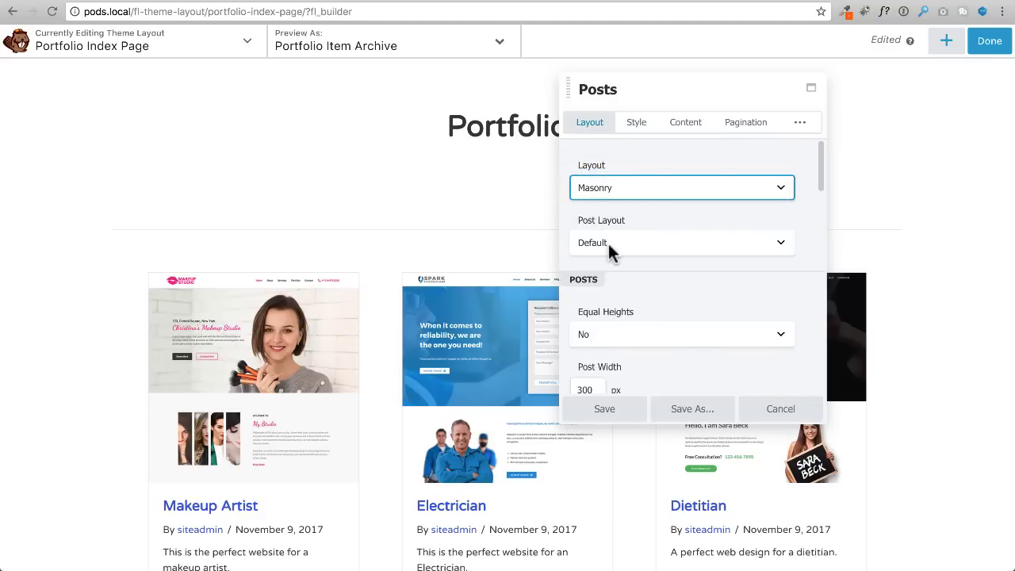
{"action": "left_click", "coordinate": [608, 246]}
{"action": "left_click", "coordinate": [644, 218]}
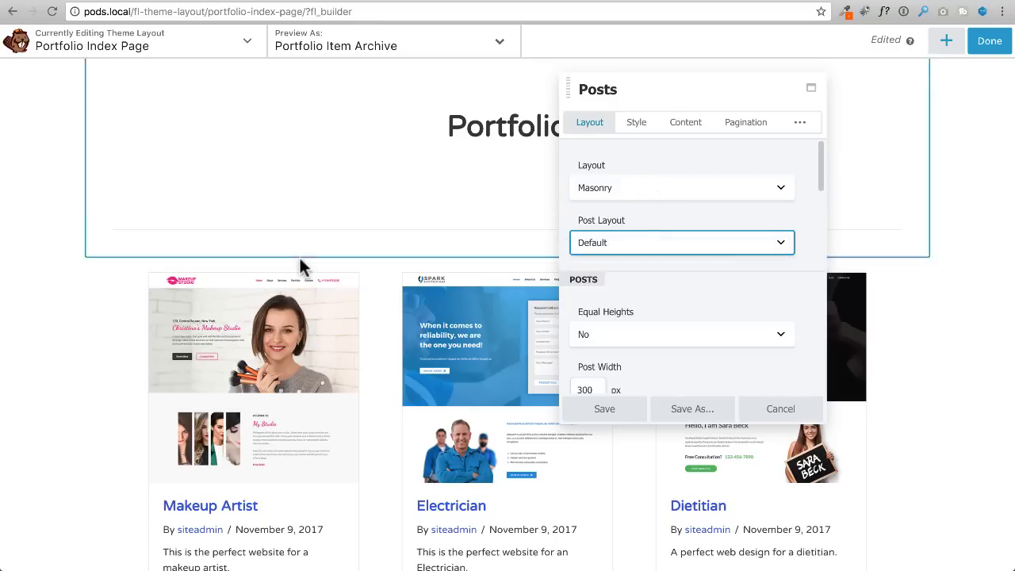
{"action": "scroll", "coordinate": [302, 265], "scroll_direction": "down", "scroll_amount": 3}
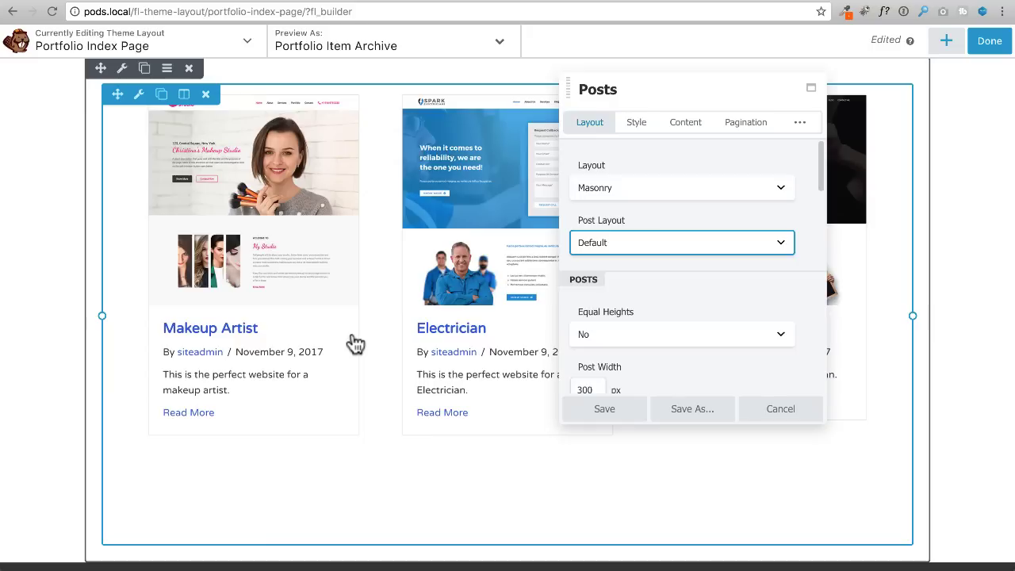
{"action": "left_click", "coordinate": [609, 413]}
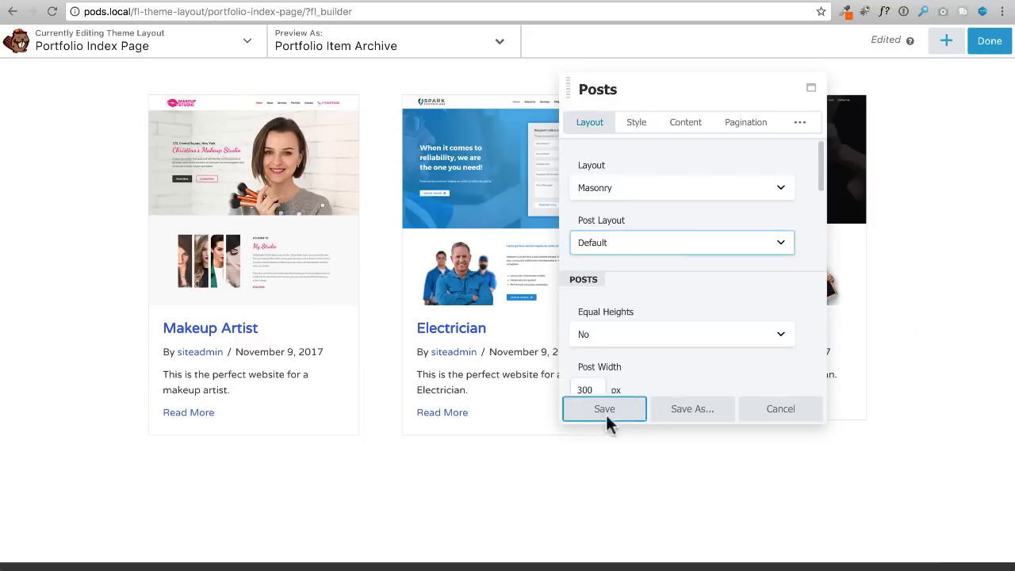
{"action": "left_click", "coordinate": [989, 41]}
{"action": "left_click", "coordinate": [912, 44]}
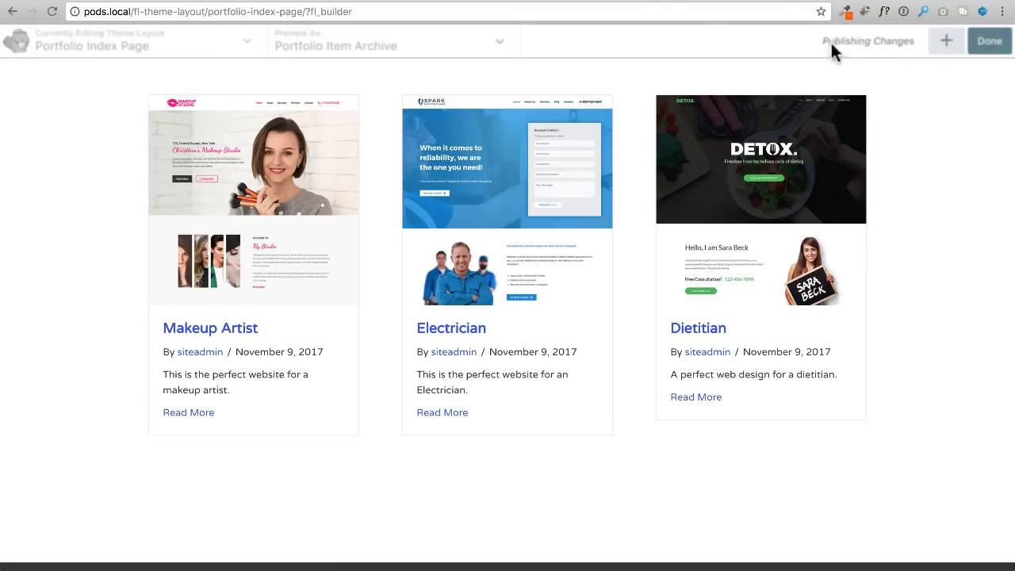
Reload the live portfolio archive page and examine its heading and grid of portfolio items
{"action": "left_click", "coordinate": [803, 9]}
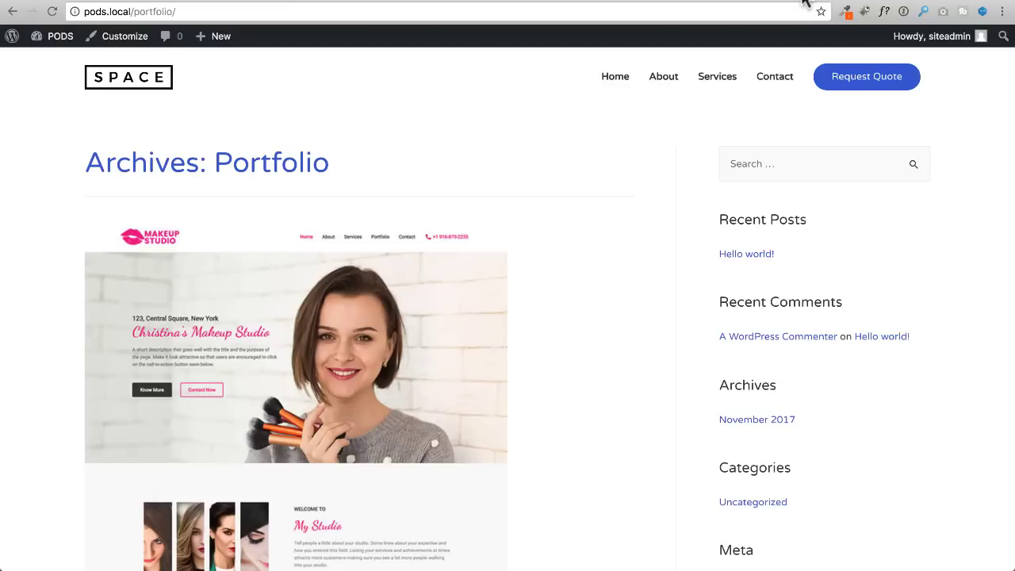
{"action": "left_click", "coordinate": [53, 12]}
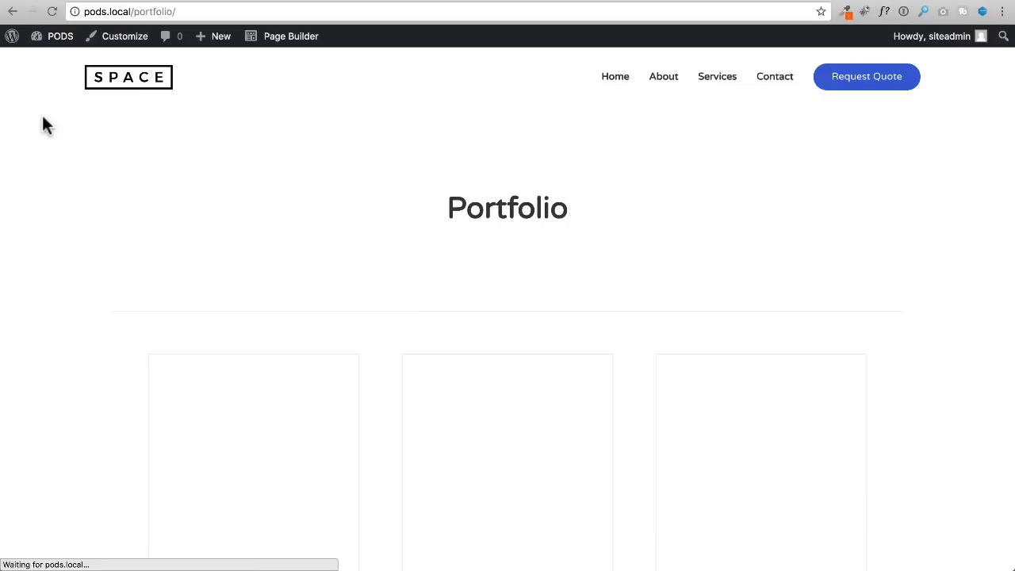
{"action": "scroll", "coordinate": [154, 148], "scroll_direction": "down", "scroll_amount": 4}
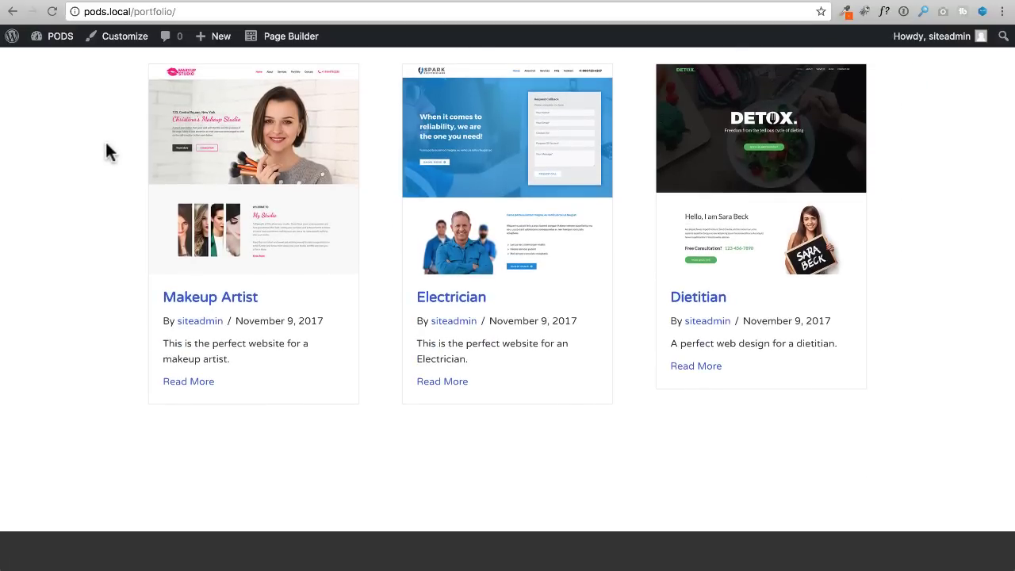
{"action": "scroll", "coordinate": [108, 151], "scroll_direction": "up", "scroll_amount": 2}
{"action": "scroll", "coordinate": [106, 150], "scroll_direction": "down", "scroll_amount": 1}
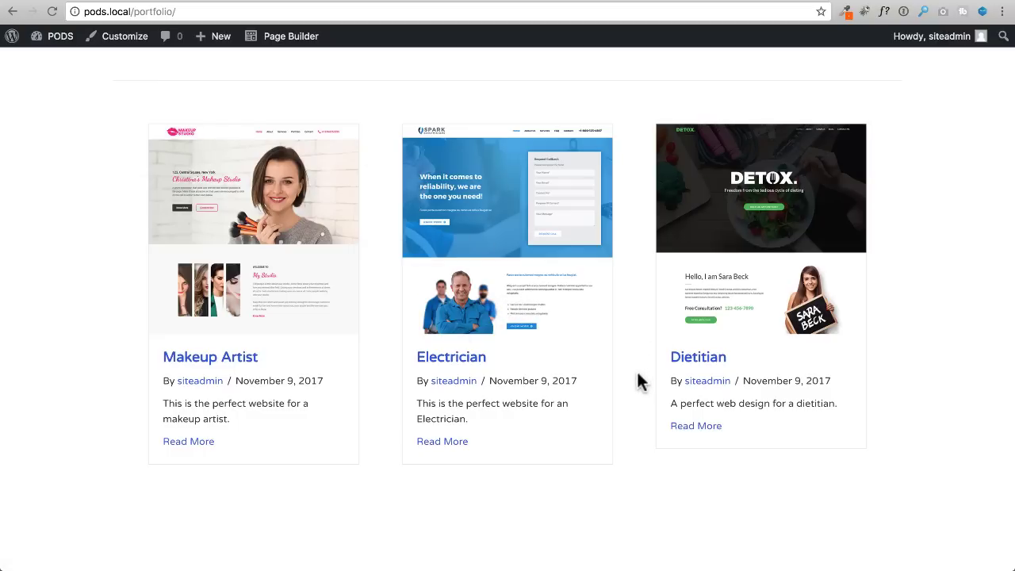
{"action": "scroll", "coordinate": [642, 381], "scroll_direction": "up", "scroll_amount": 3}
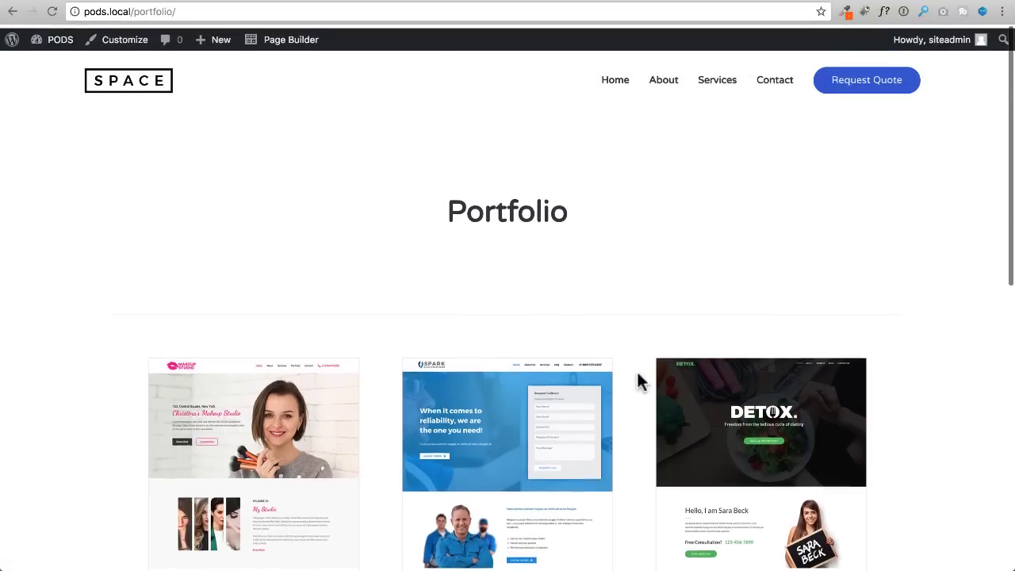
Export the portfolio_item pod as a package with Pods' Migrate Packages component and review the generated package code
{"action": "left_click", "coordinate": [603, 3]}
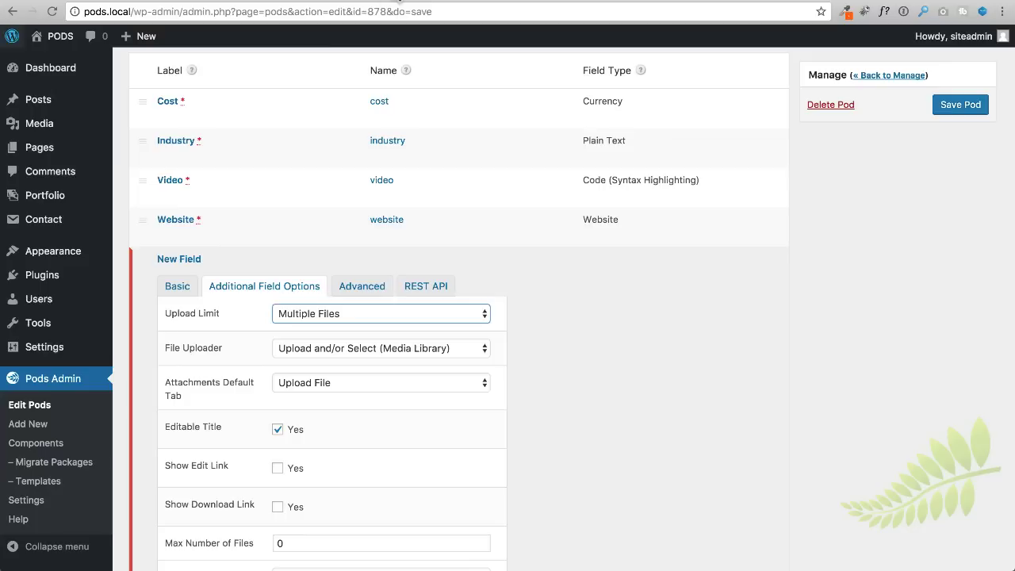
{"action": "left_click", "coordinate": [393, 3]}
{"action": "scroll", "coordinate": [655, 290], "scroll_direction": "down", "scroll_amount": 1}
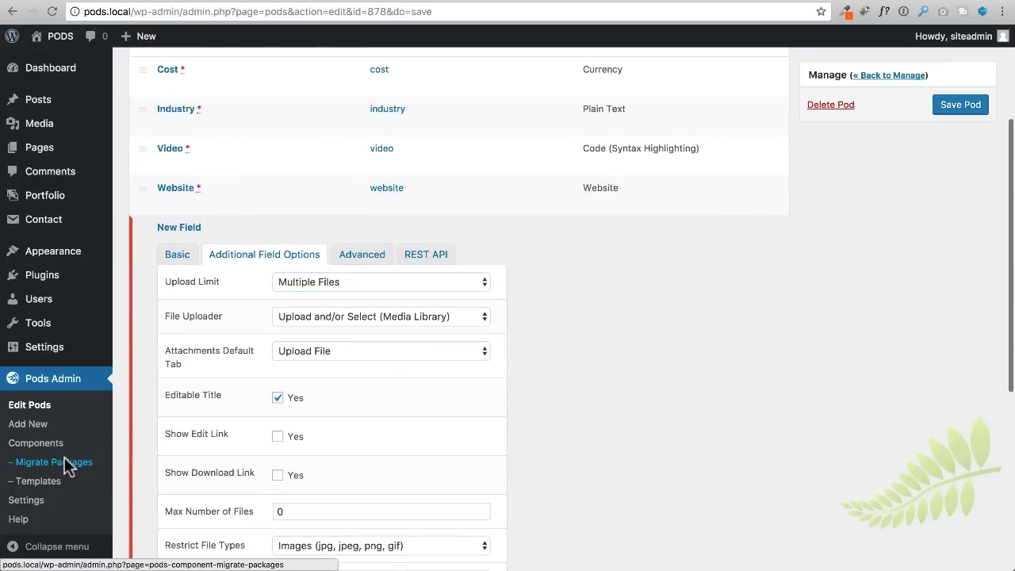
{"action": "left_click", "coordinate": [38, 468]}
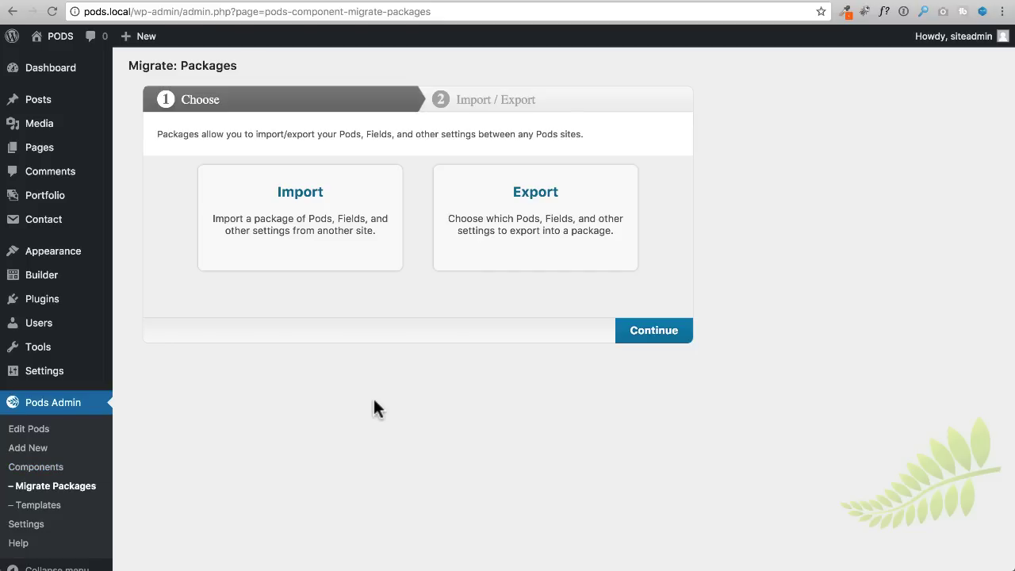
{"action": "left_click", "coordinate": [530, 211]}
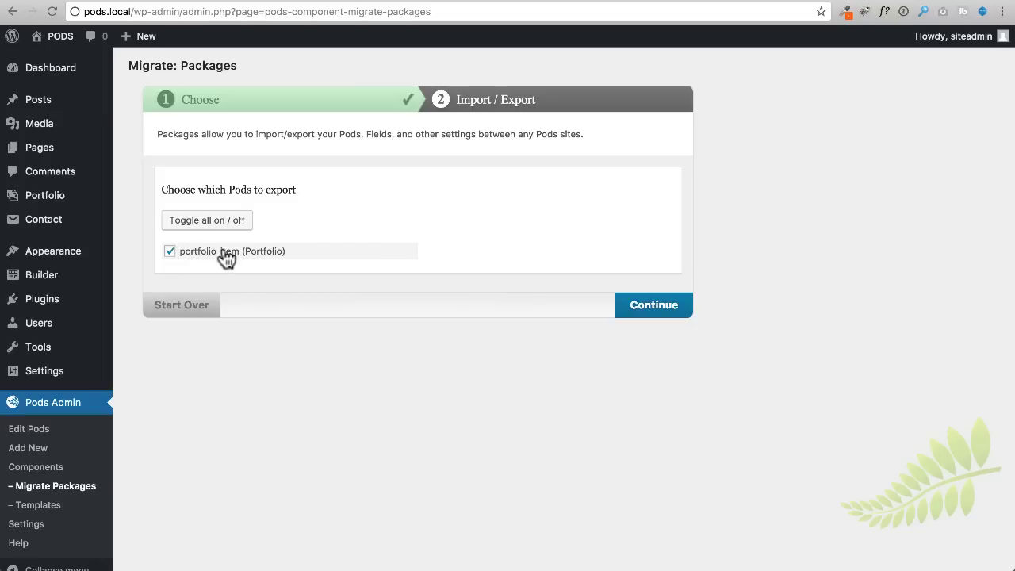
{"action": "left_click", "coordinate": [651, 308]}
{"action": "scroll", "coordinate": [510, 295], "scroll_direction": "down", "scroll_amount": 3}
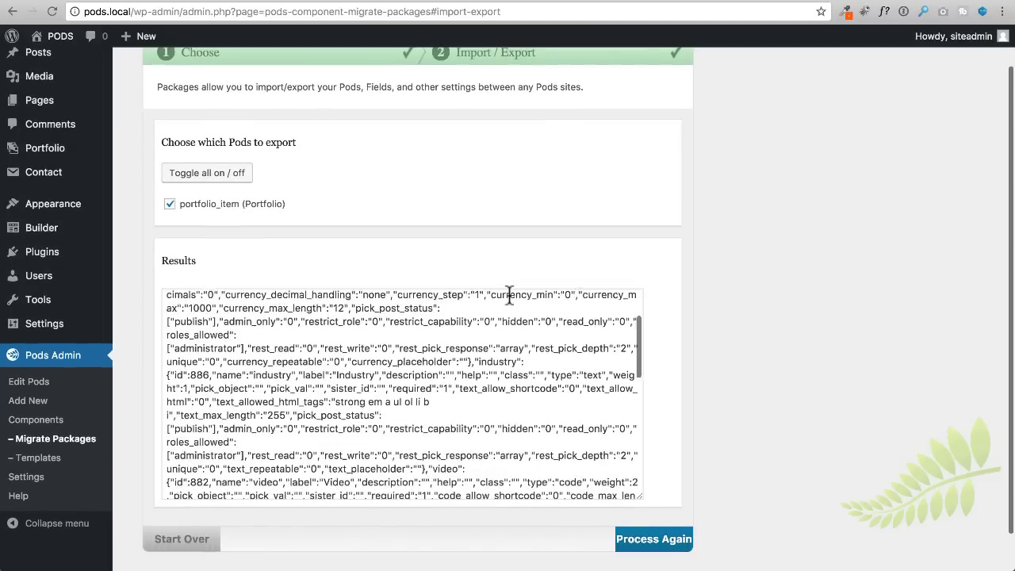
{"action": "scroll", "coordinate": [380, 336], "scroll_direction": "down", "scroll_amount": 5}
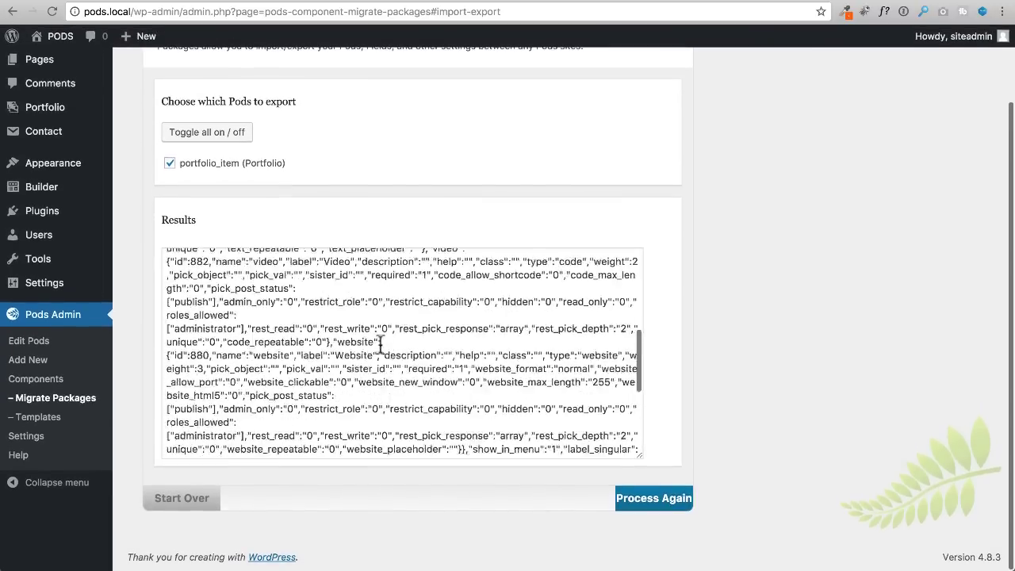
{"action": "scroll", "coordinate": [380, 341], "scroll_direction": "up", "scroll_amount": 10}
{"action": "scroll", "coordinate": [698, 267], "scroll_direction": "down", "scroll_amount": 2}
{"action": "scroll", "coordinate": [316, 289], "scroll_direction": "down", "scroll_amount": 1}
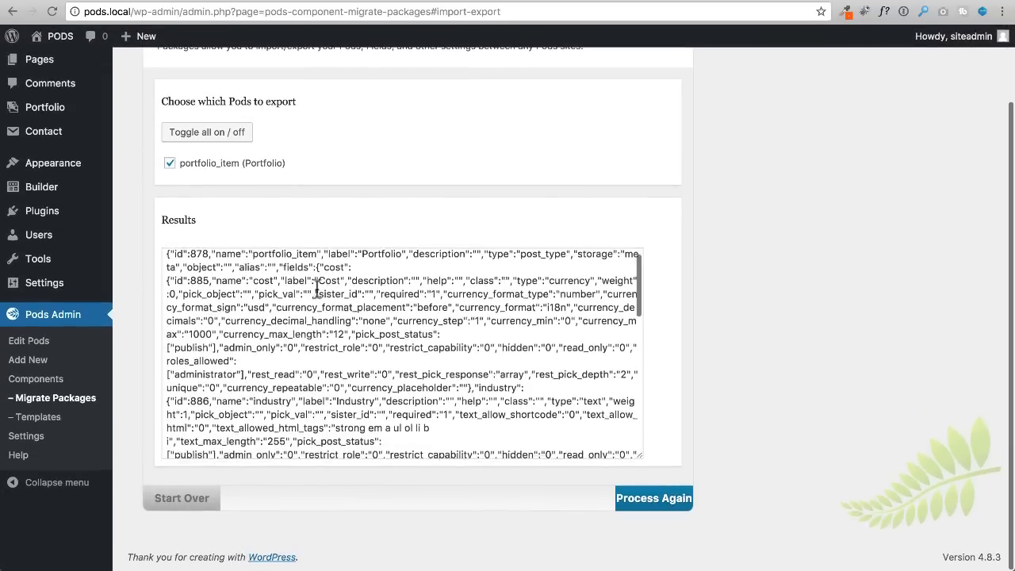
{"action": "scroll", "coordinate": [317, 293], "scroll_direction": "down", "scroll_amount": 1}
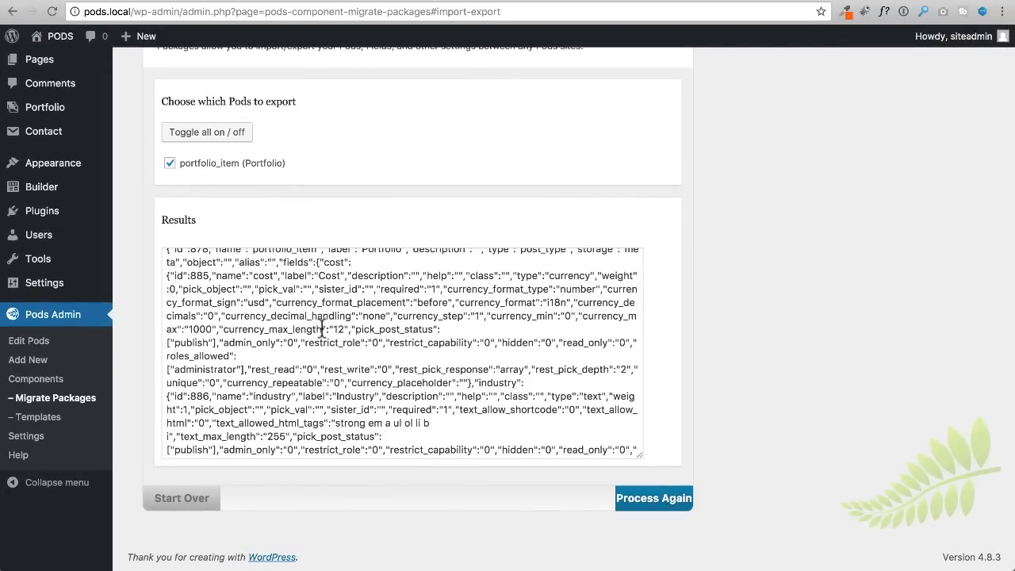
Restart Migrate Packages and open the import form for pasting package code
{"action": "left_click", "coordinate": [78, 404]}
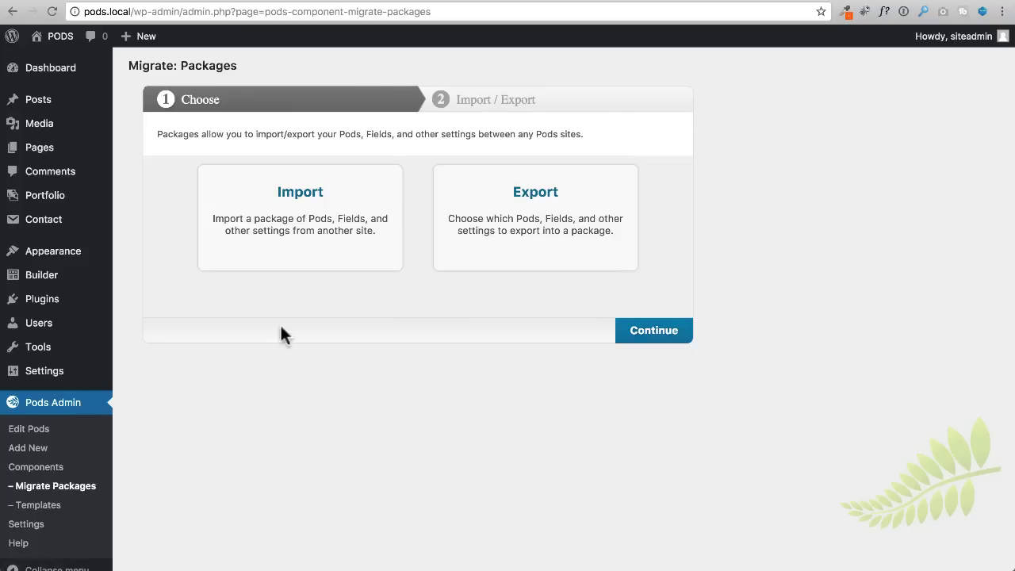
{"action": "left_click", "coordinate": [256, 213]}
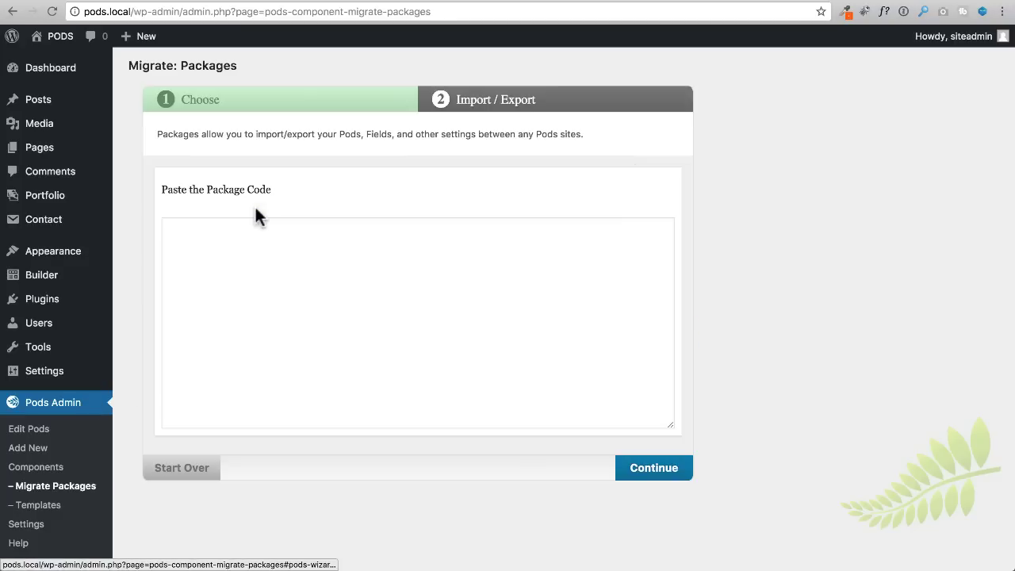
{"action": "left_click", "coordinate": [258, 264]}
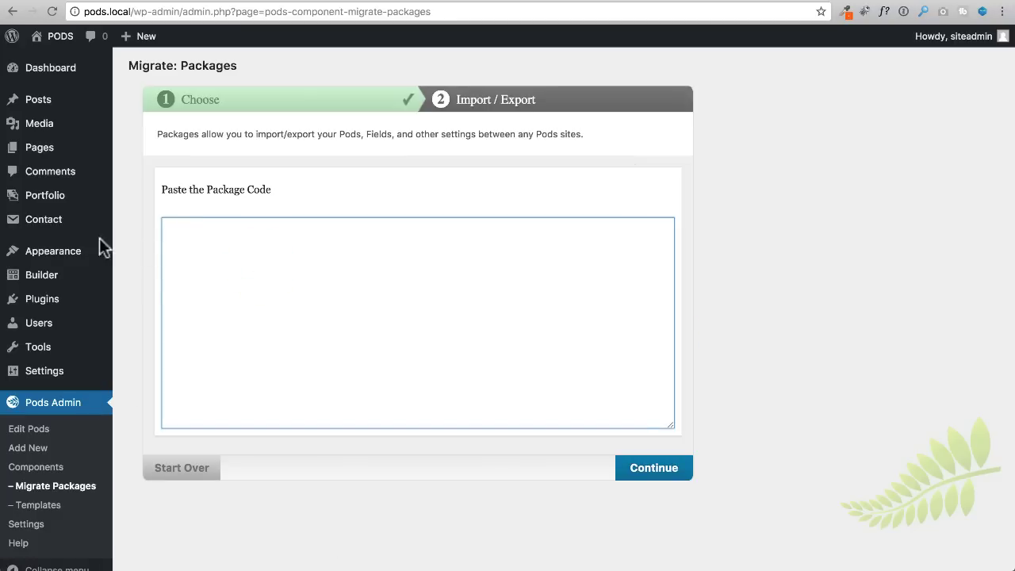
Open the Portfolio pod for editing and examine its labels, admin UI, advanced options and field list
{"action": "mouse_move", "coordinate": [30, 208]}
{"action": "left_click", "coordinate": [41, 428]}
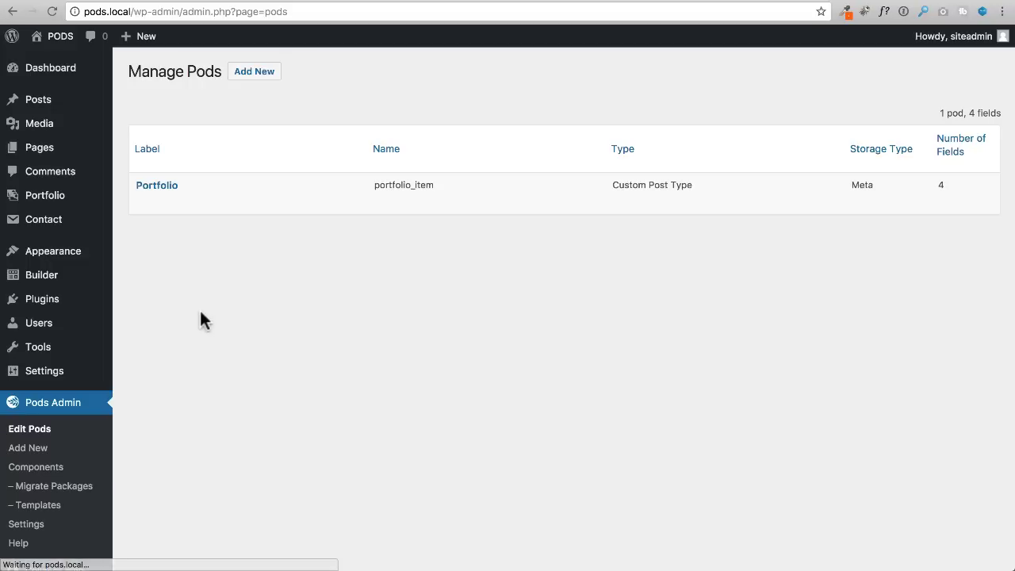
{"action": "left_click", "coordinate": [168, 189]}
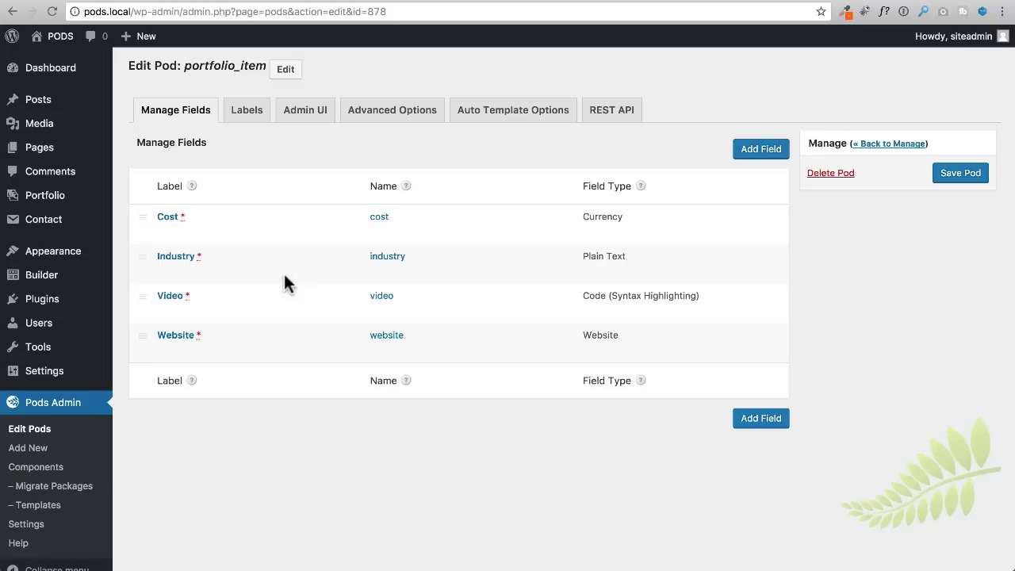
{"action": "left_click", "coordinate": [249, 115]}
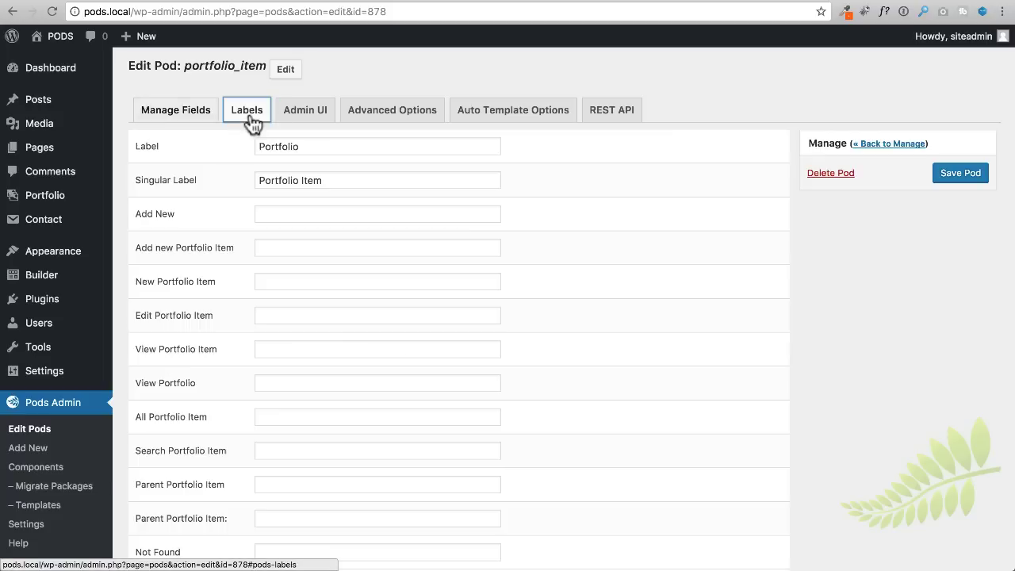
{"action": "left_click", "coordinate": [304, 119]}
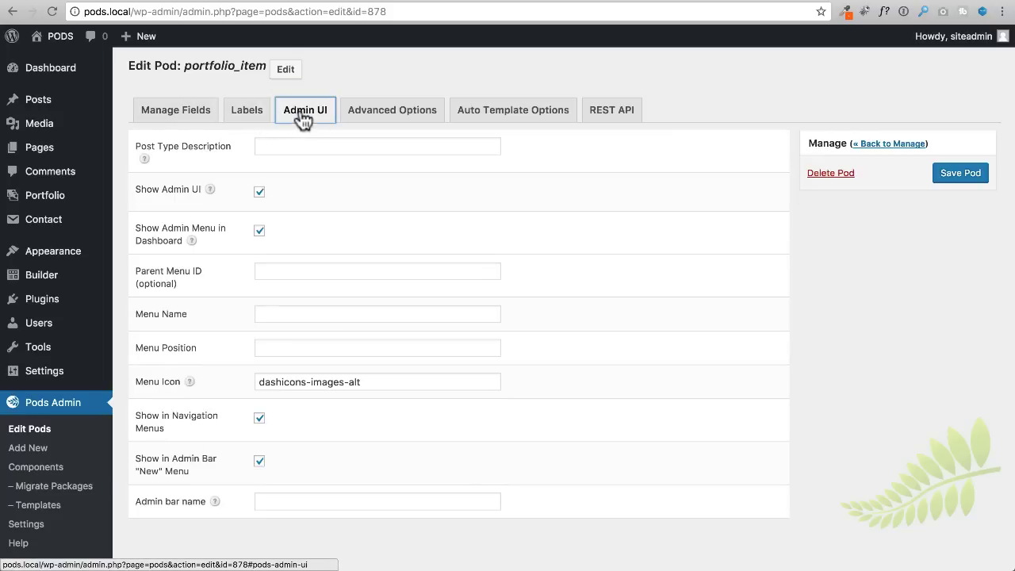
{"action": "left_click", "coordinate": [386, 119]}
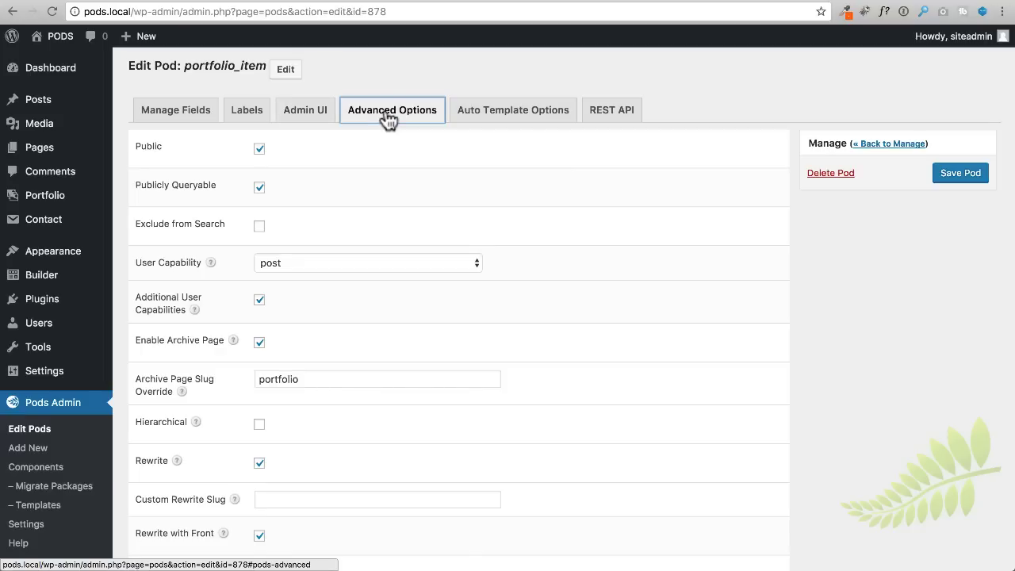
{"action": "left_click", "coordinate": [177, 119]}
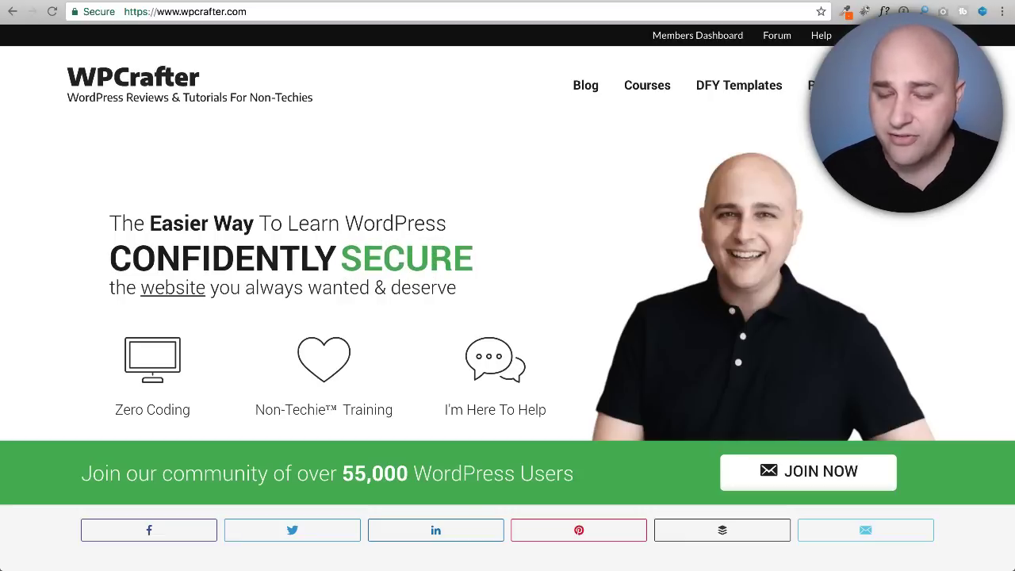
Browse the wpcrafter.com homepage down to the Special Offers links in the footer and back up
{"action": "scroll", "coordinate": [50, 224], "scroll_direction": "down", "scroll_amount": 20}
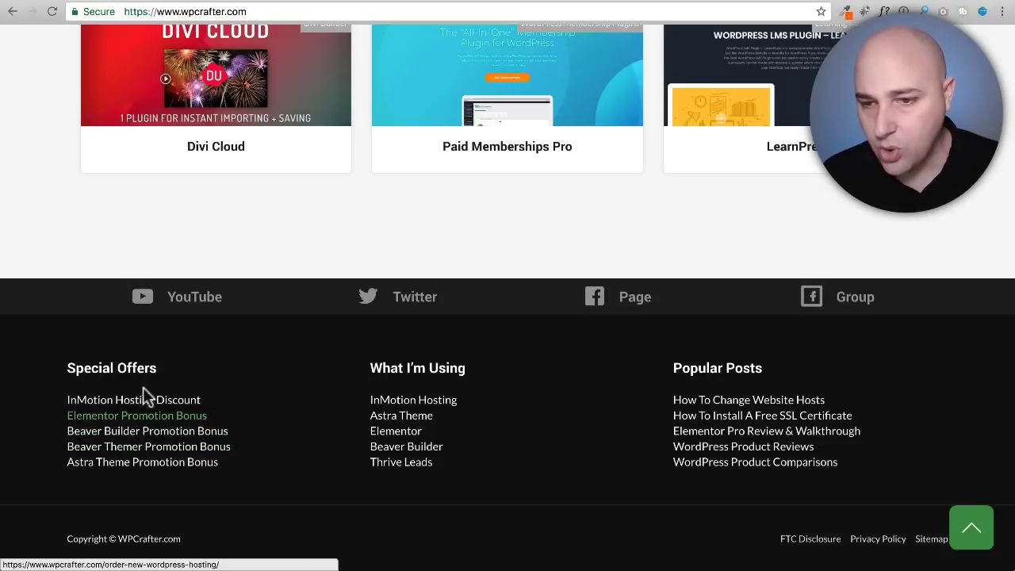
{"action": "scroll", "coordinate": [110, 343], "scroll_direction": "up", "scroll_amount": 2}
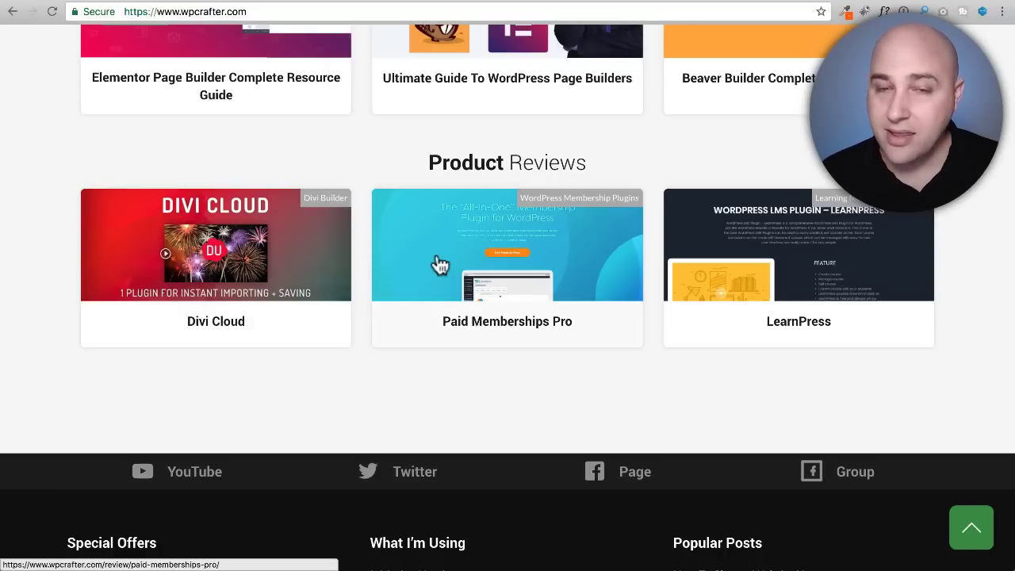
{"action": "scroll", "coordinate": [282, 307], "scroll_direction": "up", "scroll_amount": 1}
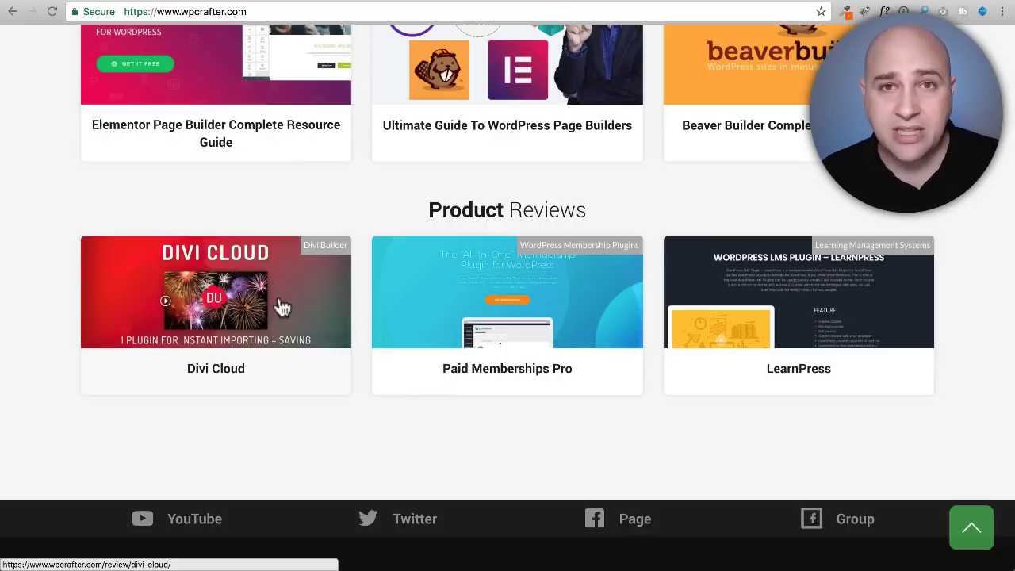
{"action": "scroll", "coordinate": [282, 307], "scroll_direction": "up", "scroll_amount": 20}
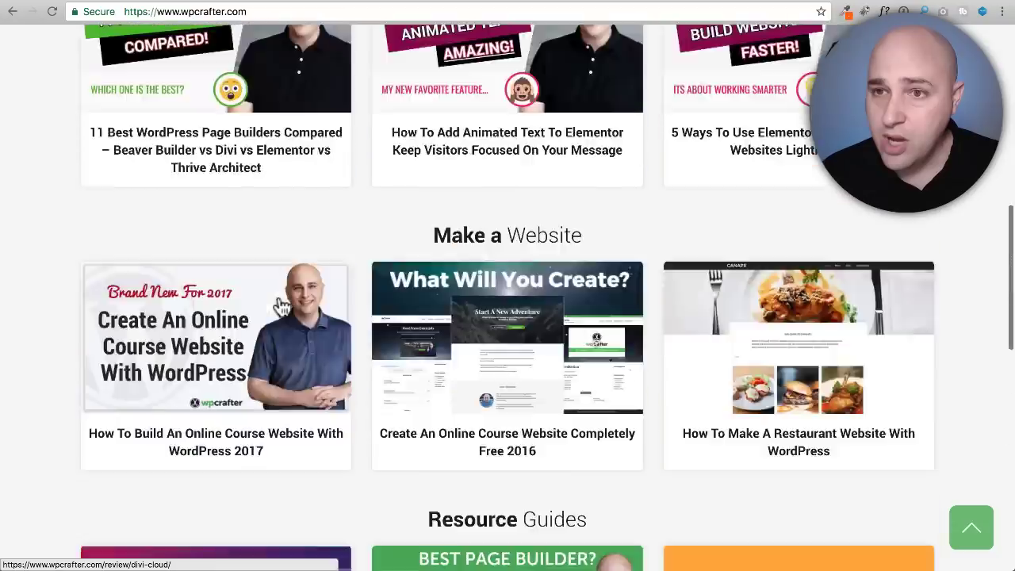